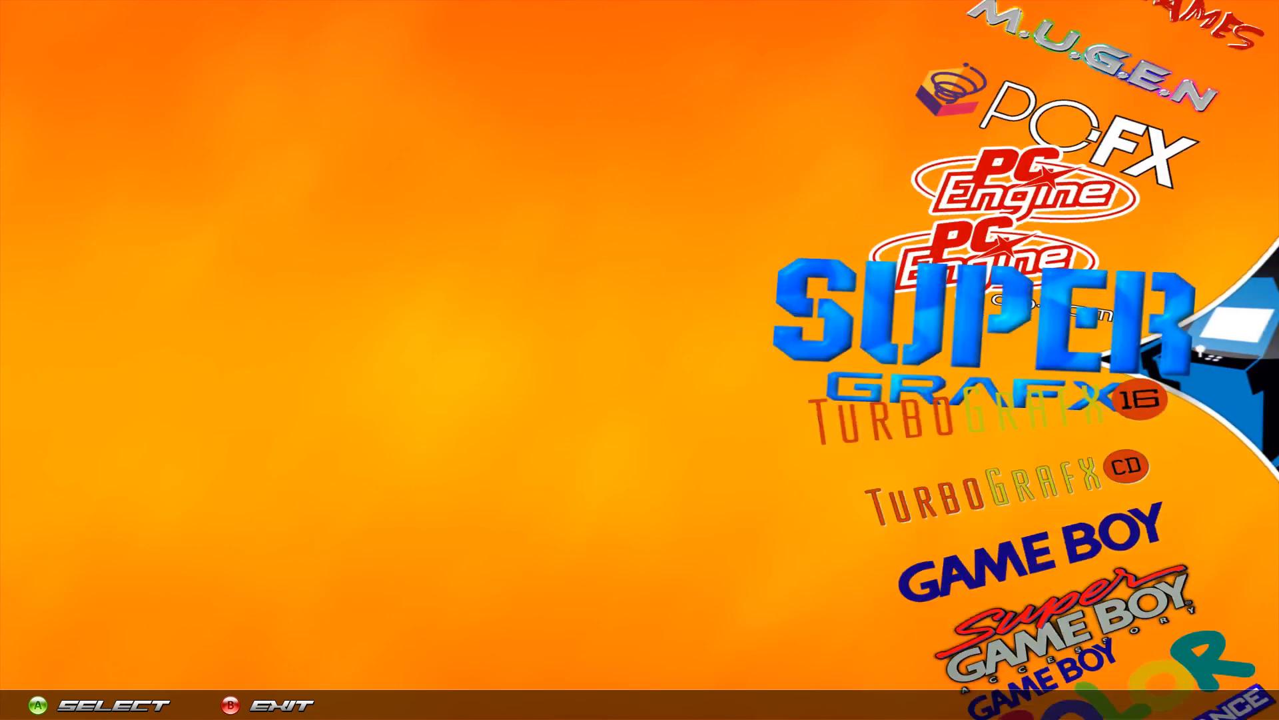
Browse upward through the HyperSpin system wheel to the Search entry showing the controller layout
key(Up)
key(Up)
key(Up)
key(Up)
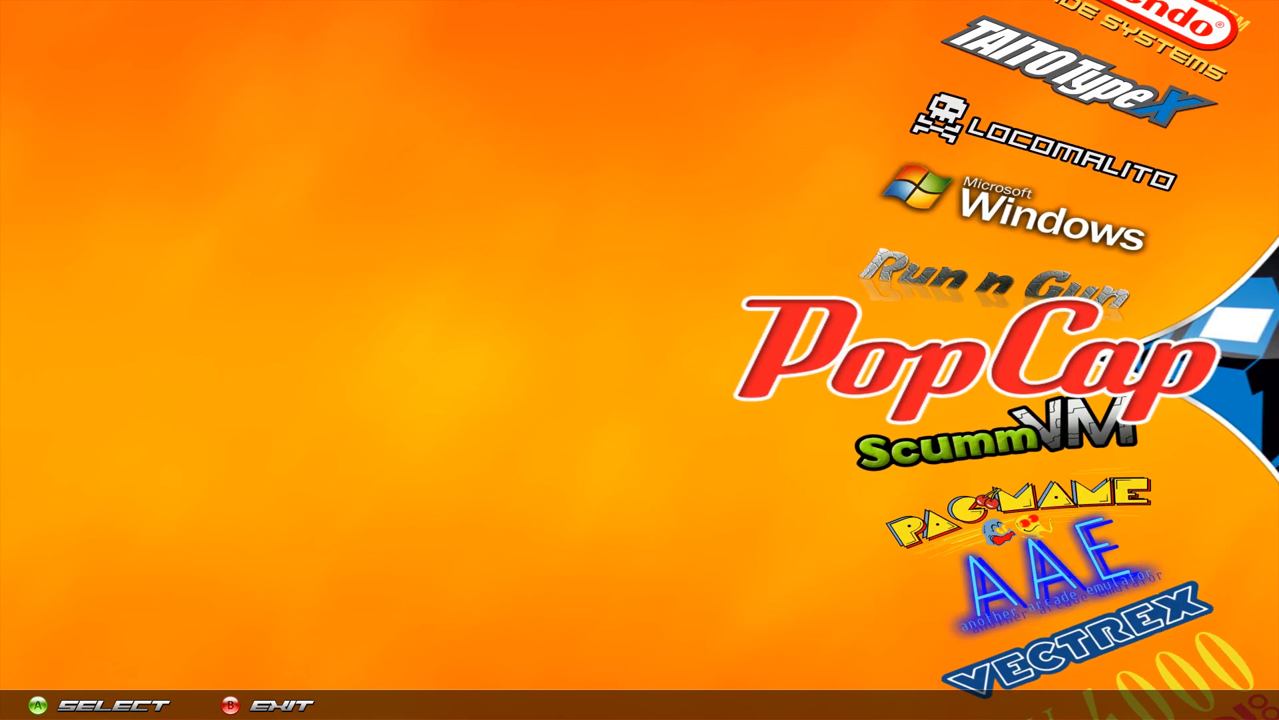
key(Up)
key(Up)
key(Up)
key(Up)
key(Up)
key(Up)
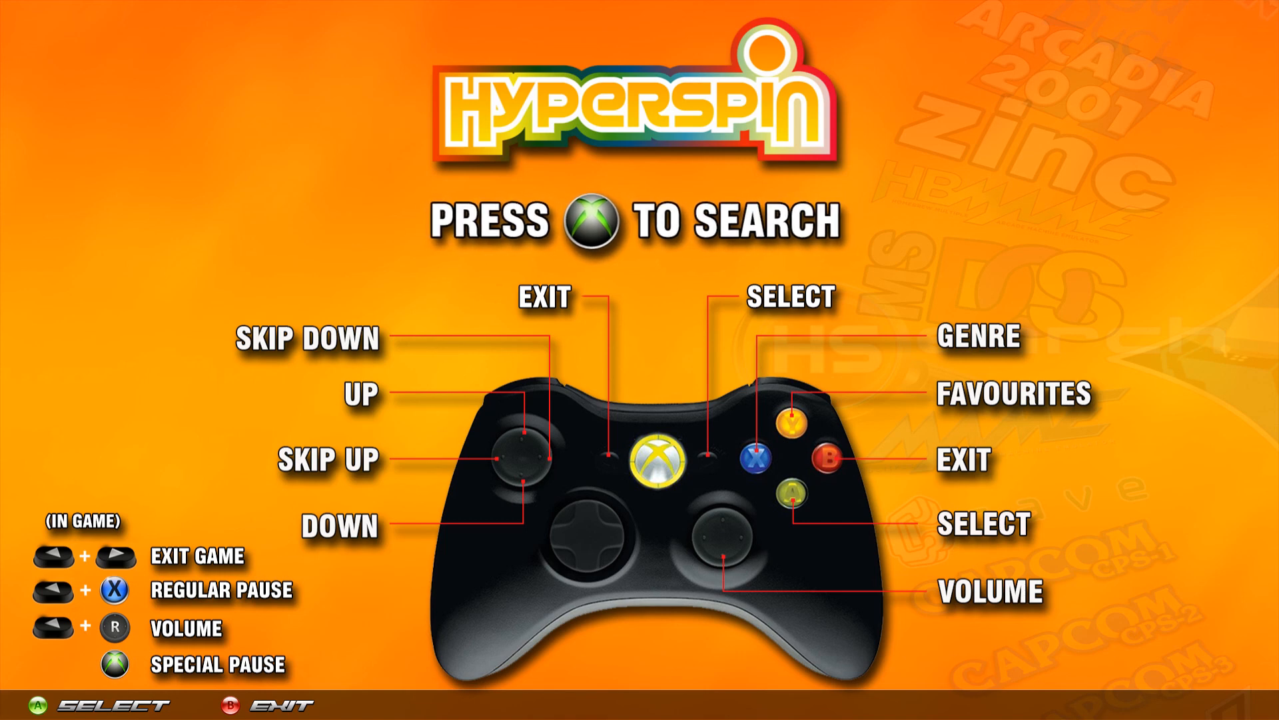
Open Windows Task Manager over HyperSpin, run explorer as a new task, and close the Libraries window it opens
key(ctrl+shift+Escape)
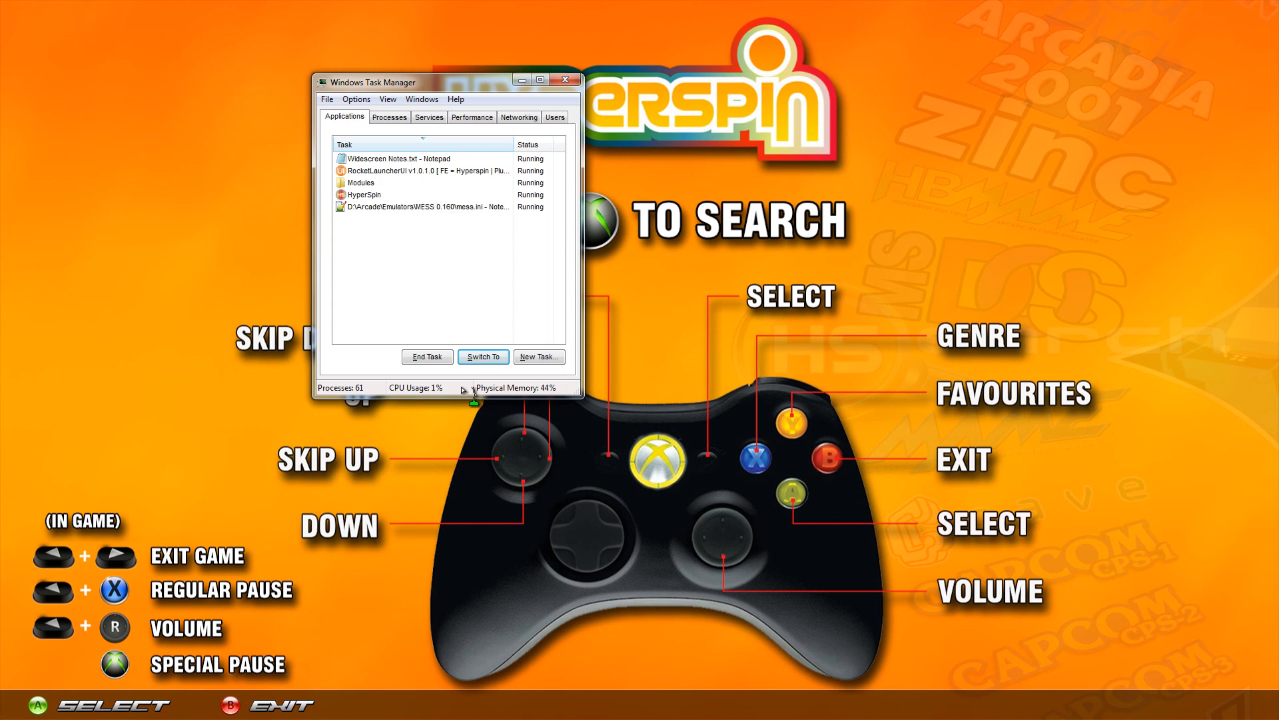
click(548, 356)
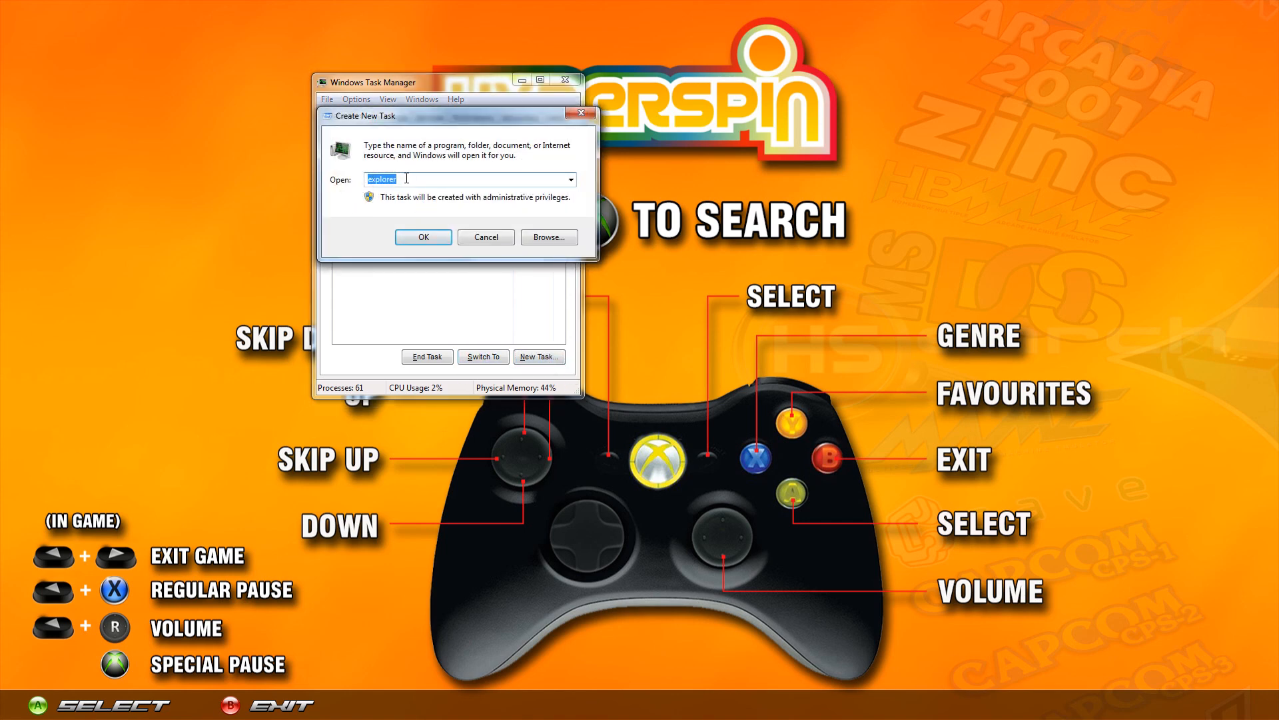
click(422, 238)
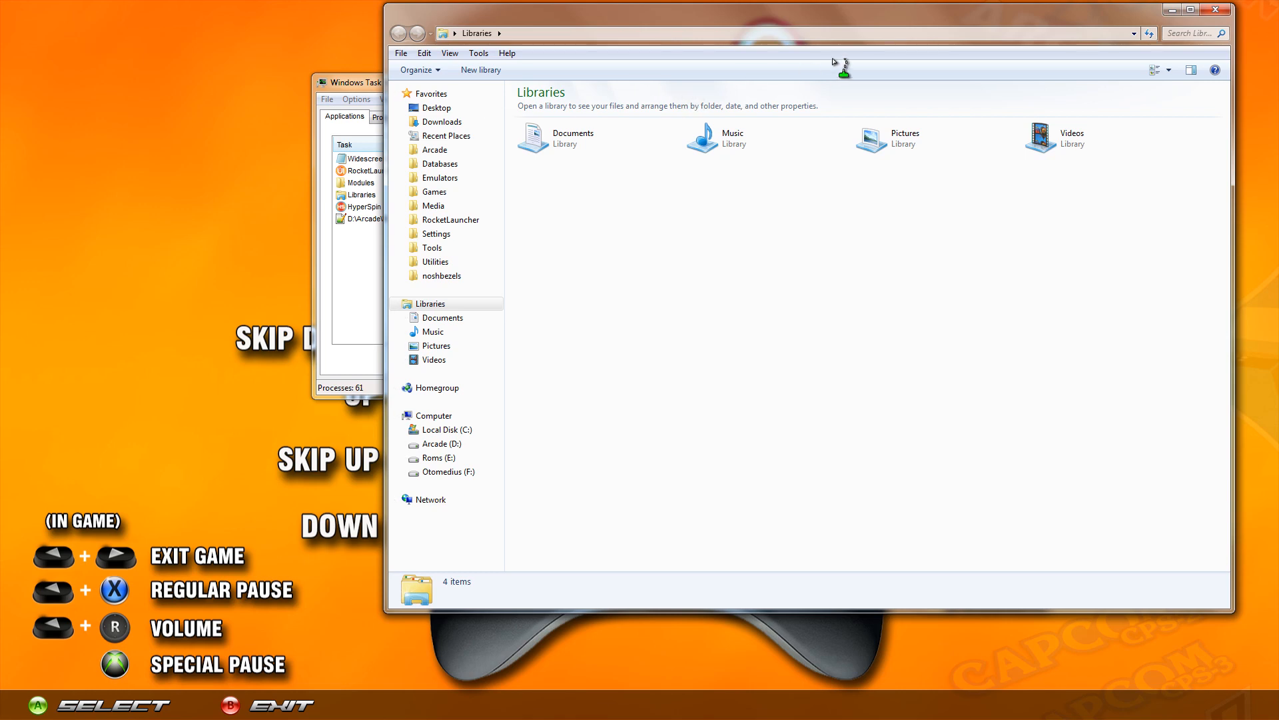
drag(857, 23, 771, 58)
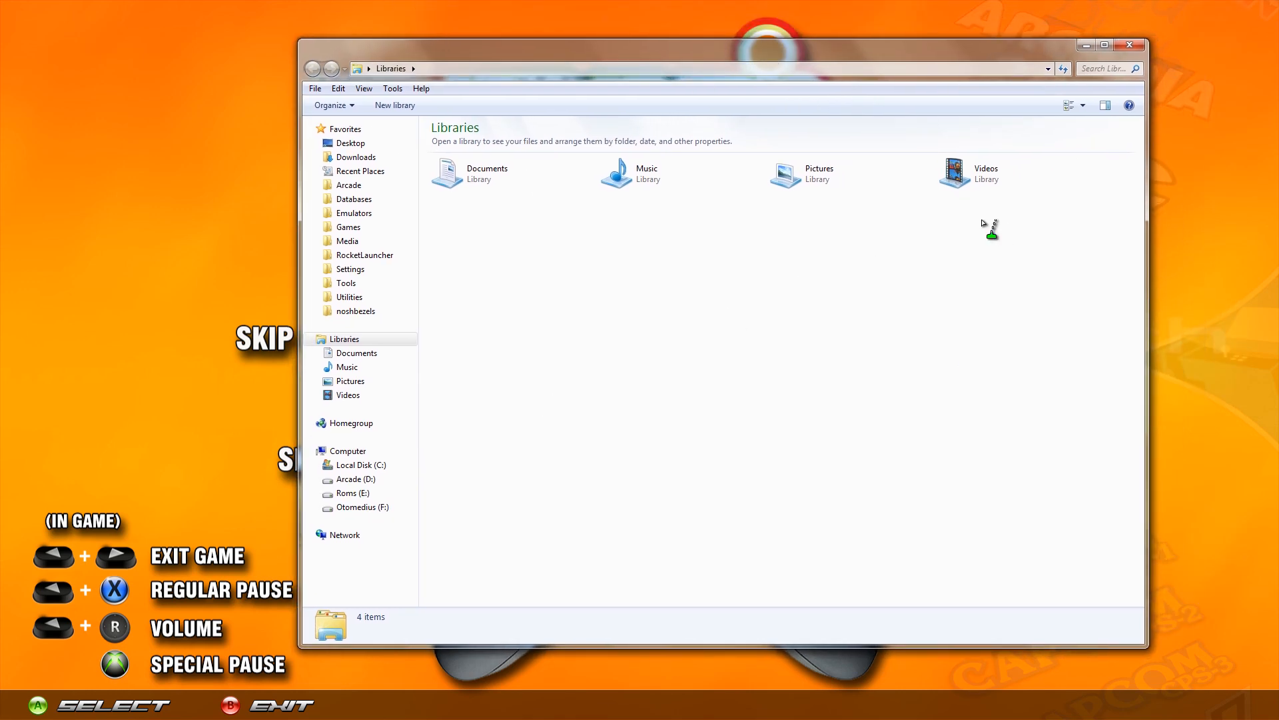
click(1130, 45)
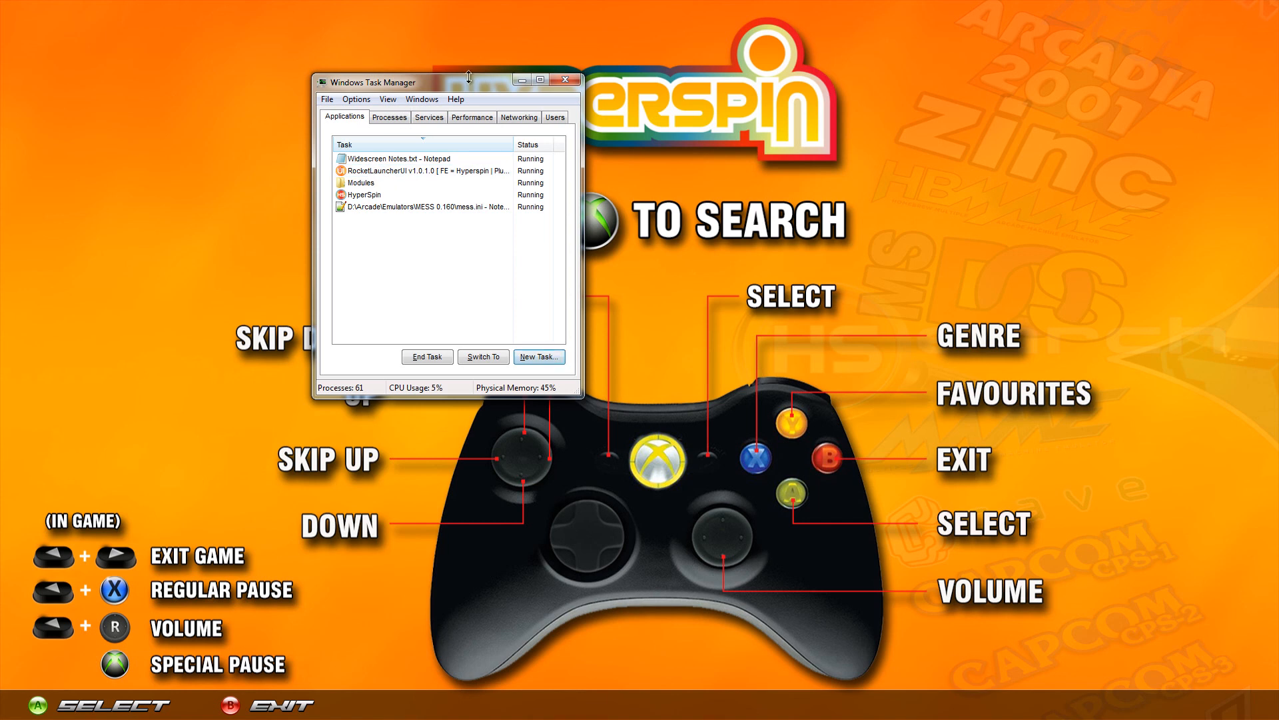
End the HyperSpin task and close Task Manager to get back to the Windows desktop
drag(492, 86, 545, 127)
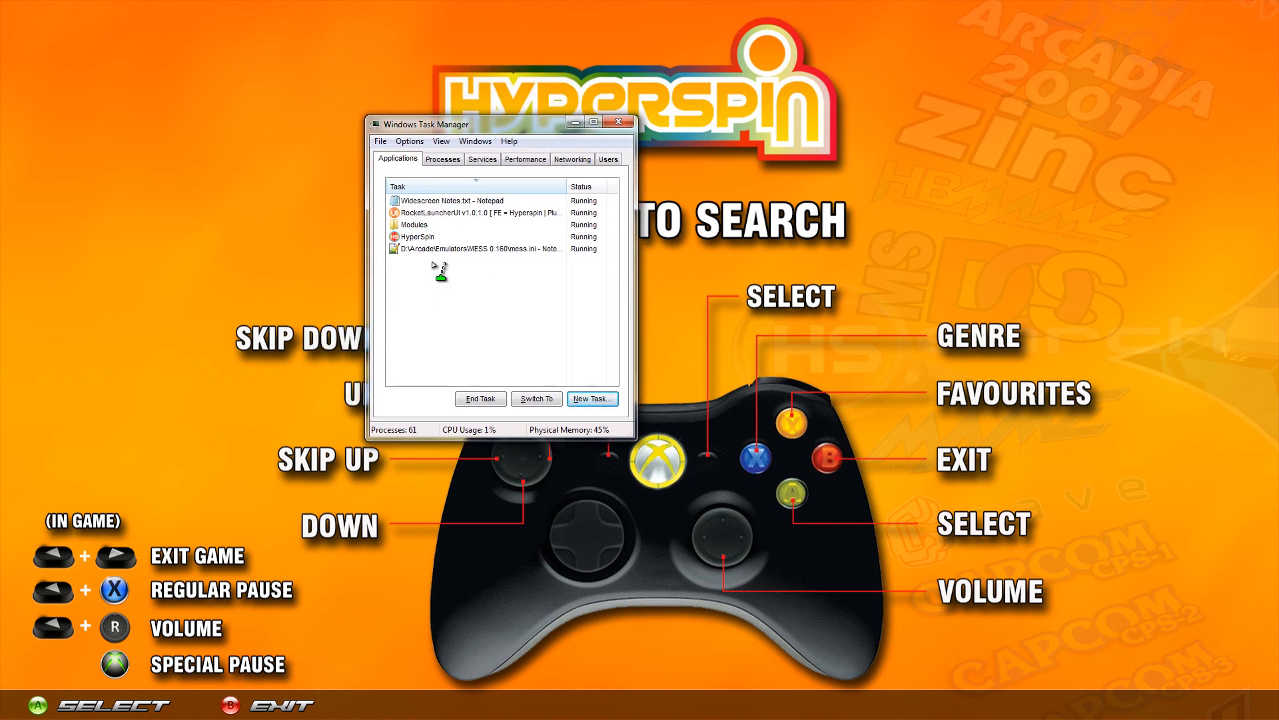
click(426, 238)
click(487, 400)
drag(543, 127, 551, 176)
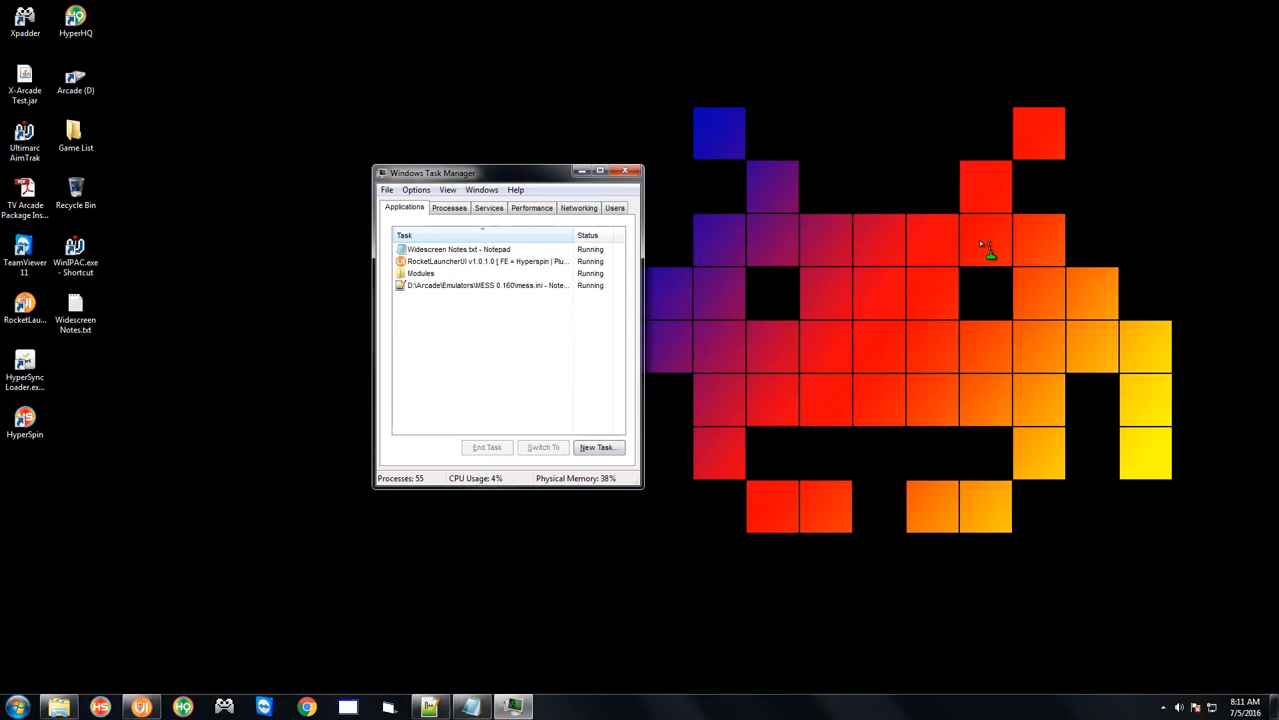
click(627, 170)
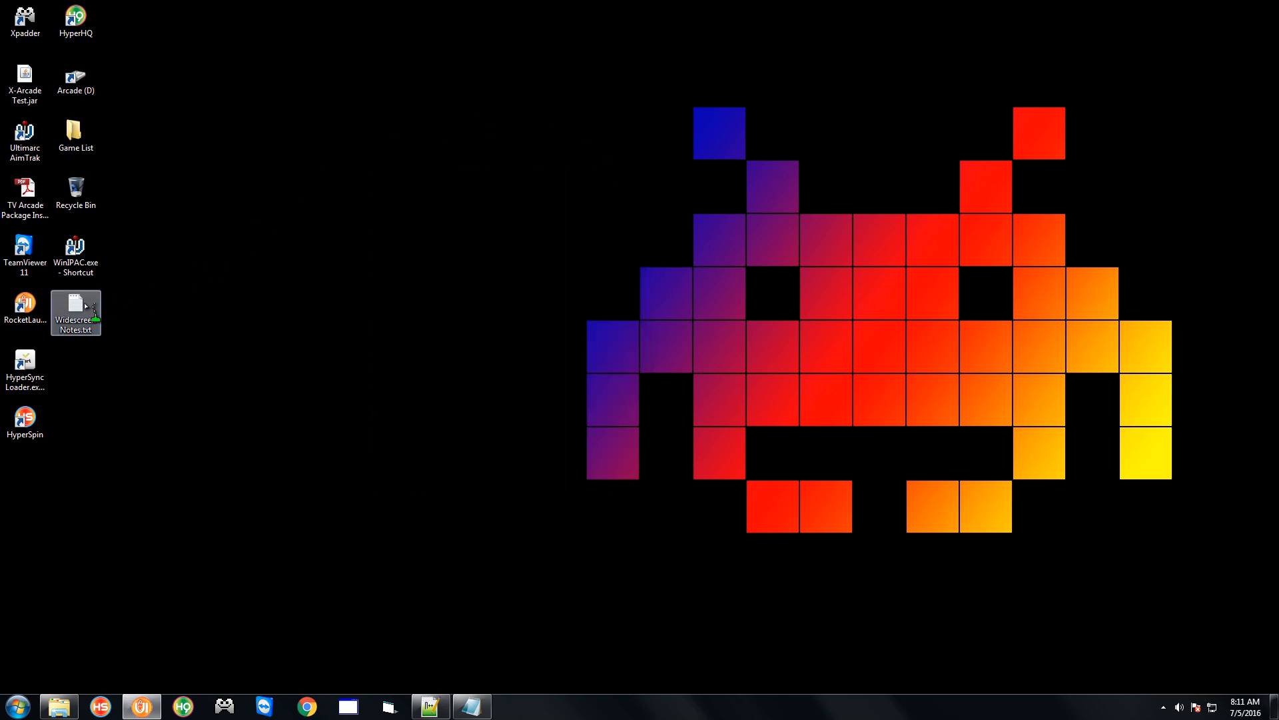
Bring up RocketLauncherUI, and open the Modules folder inside D:\Arcade\RocketLauncher in a file browser window
click(24, 307)
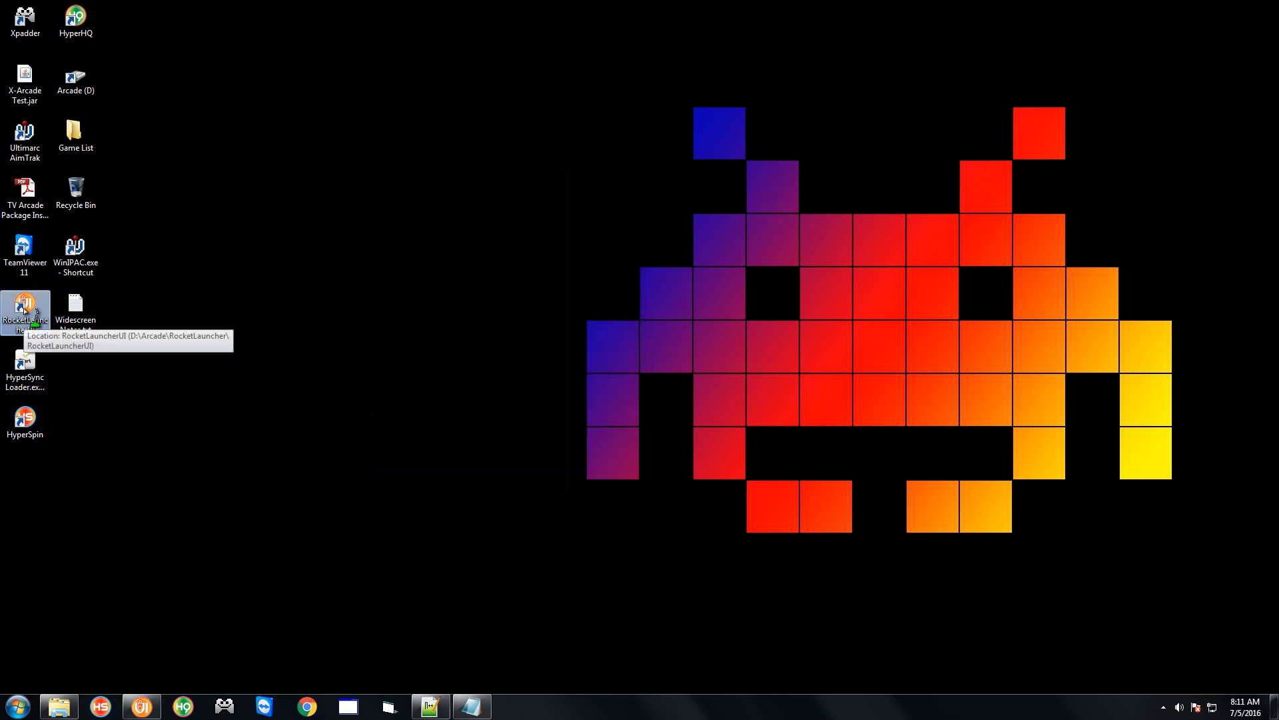
click(257, 457)
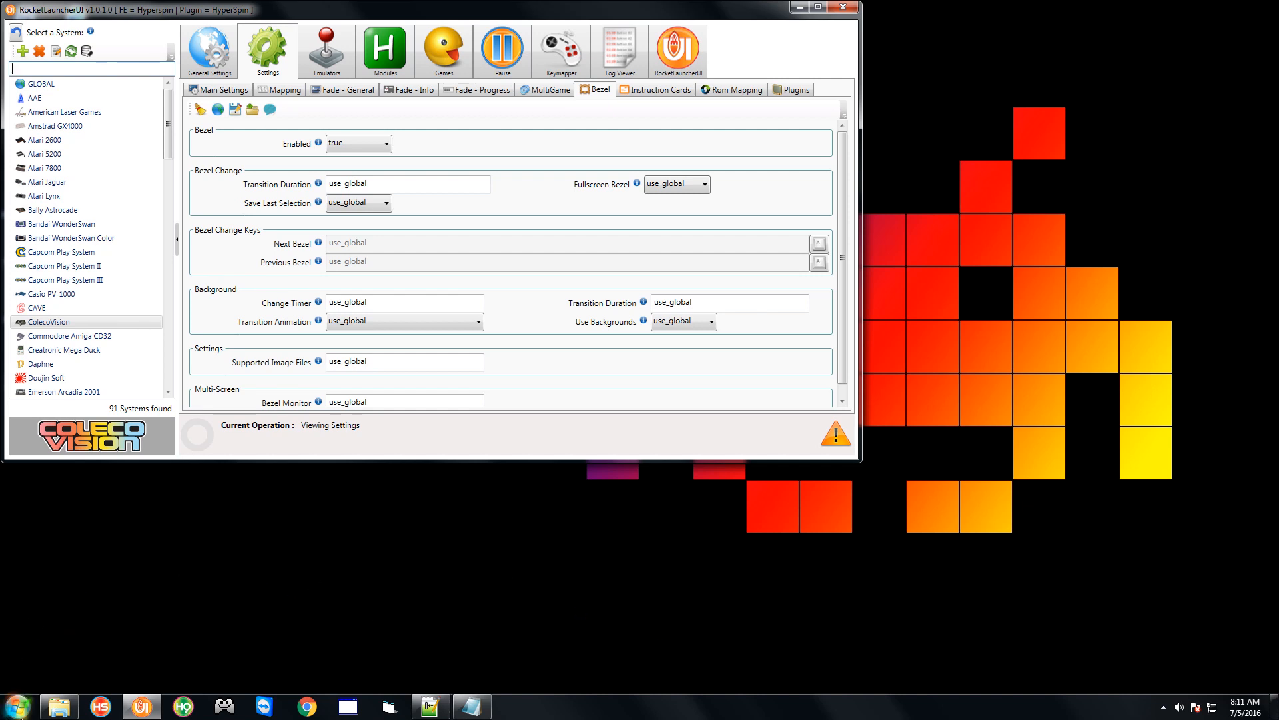
click(18, 706)
click(200, 481)
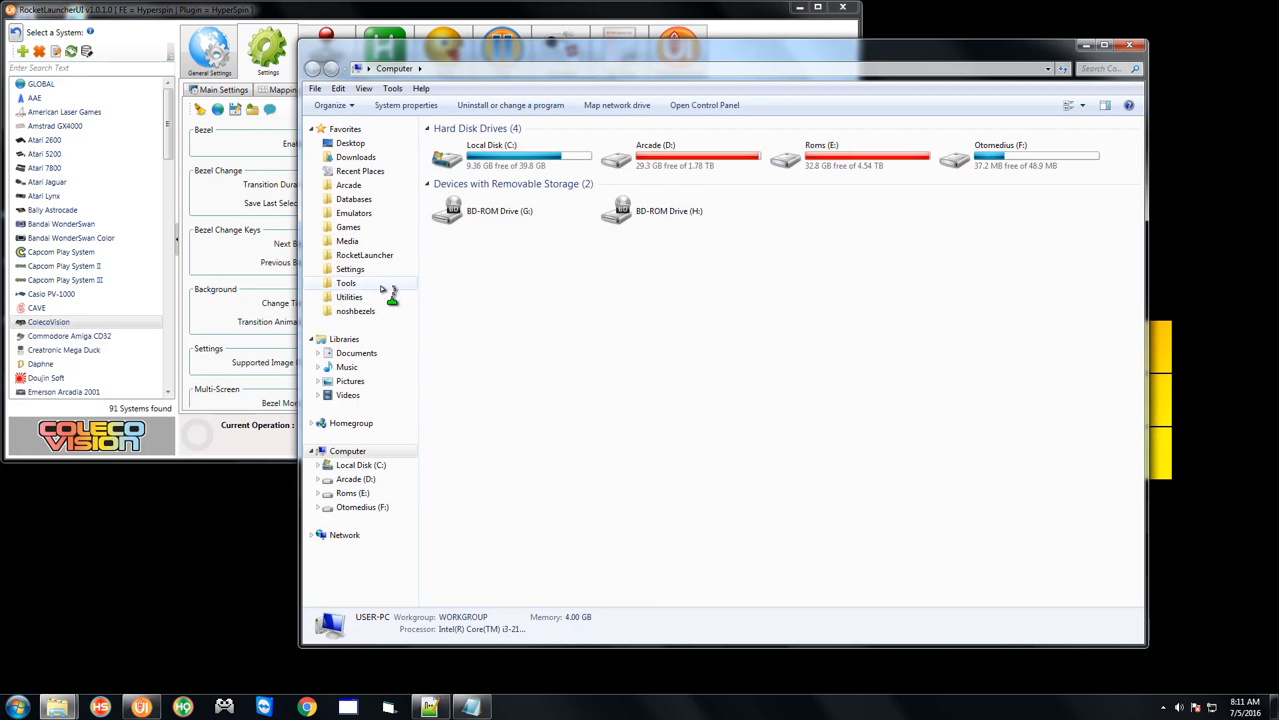
click(378, 257)
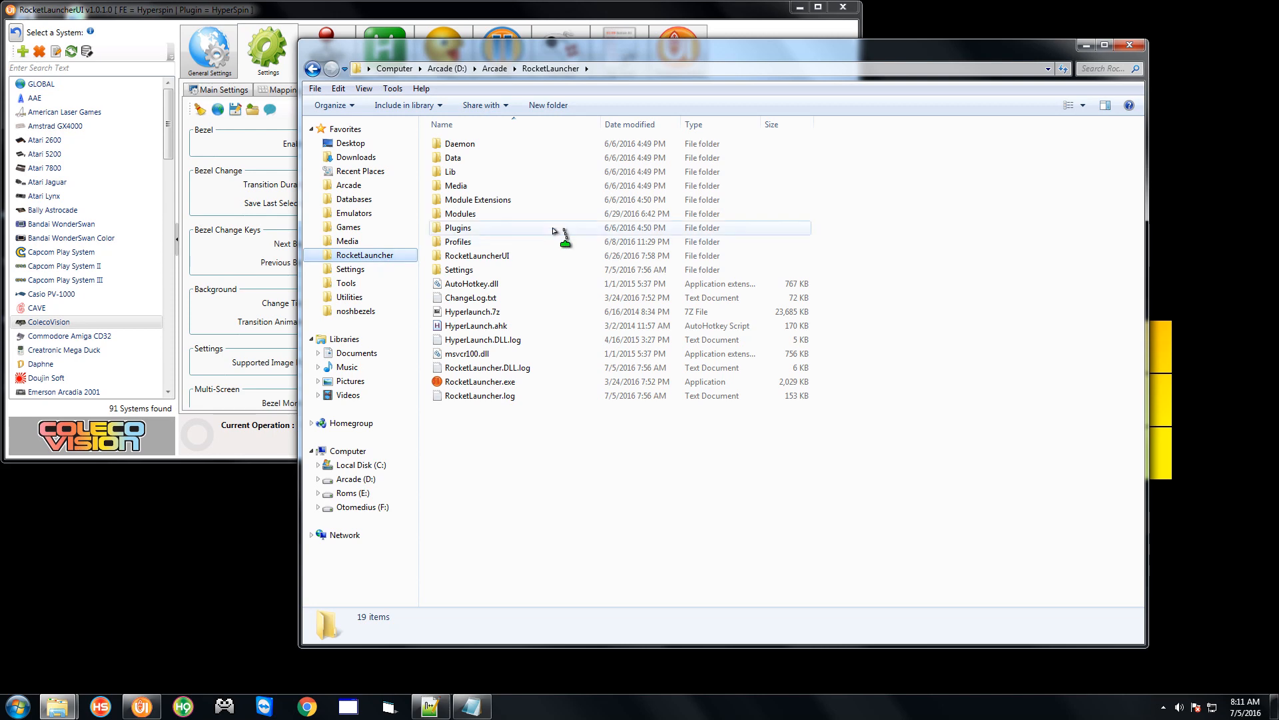
double_click(460, 214)
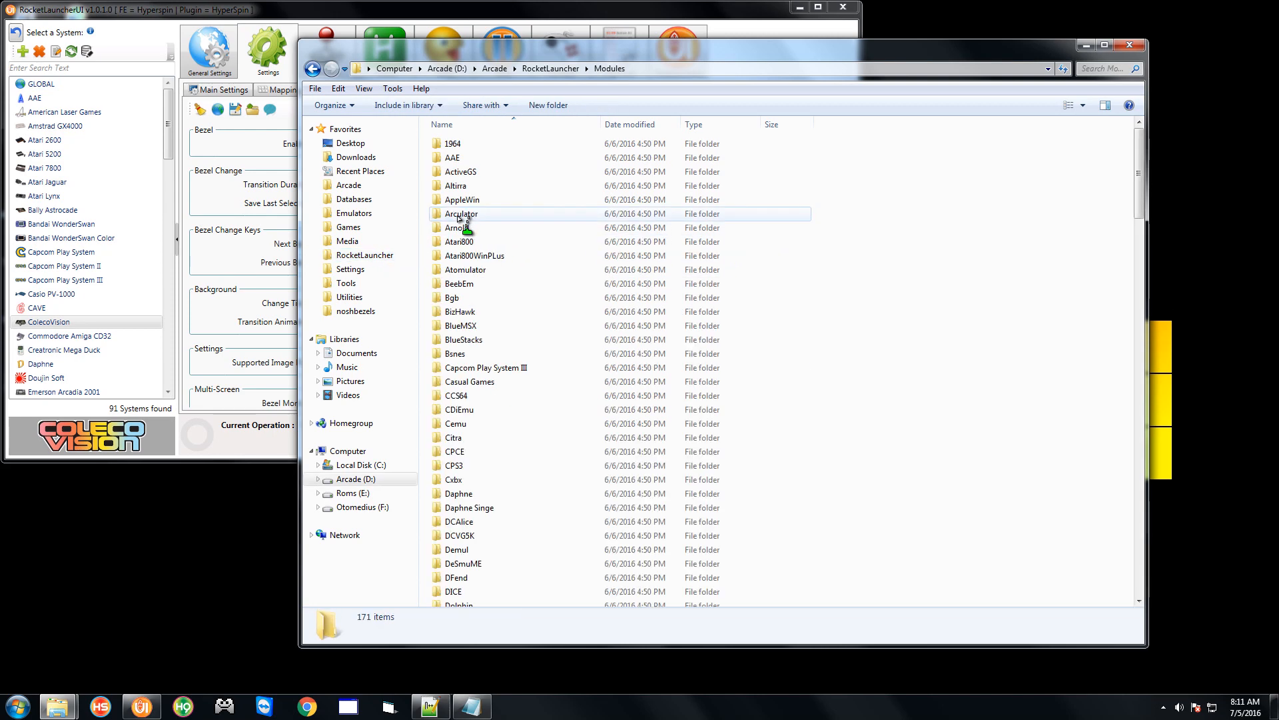
Copy the RetroArch folder and paste a duplicate of it into the same Modules folder
click(459, 215)
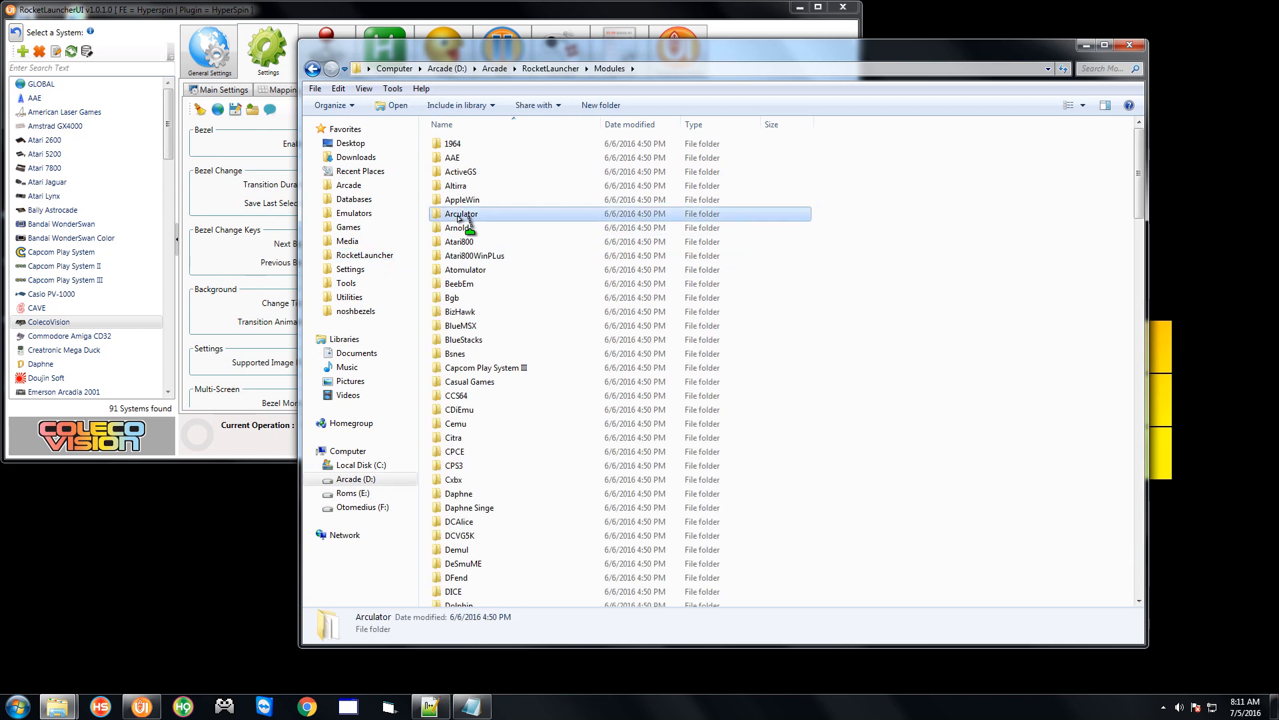
text(re)
click(514, 187)
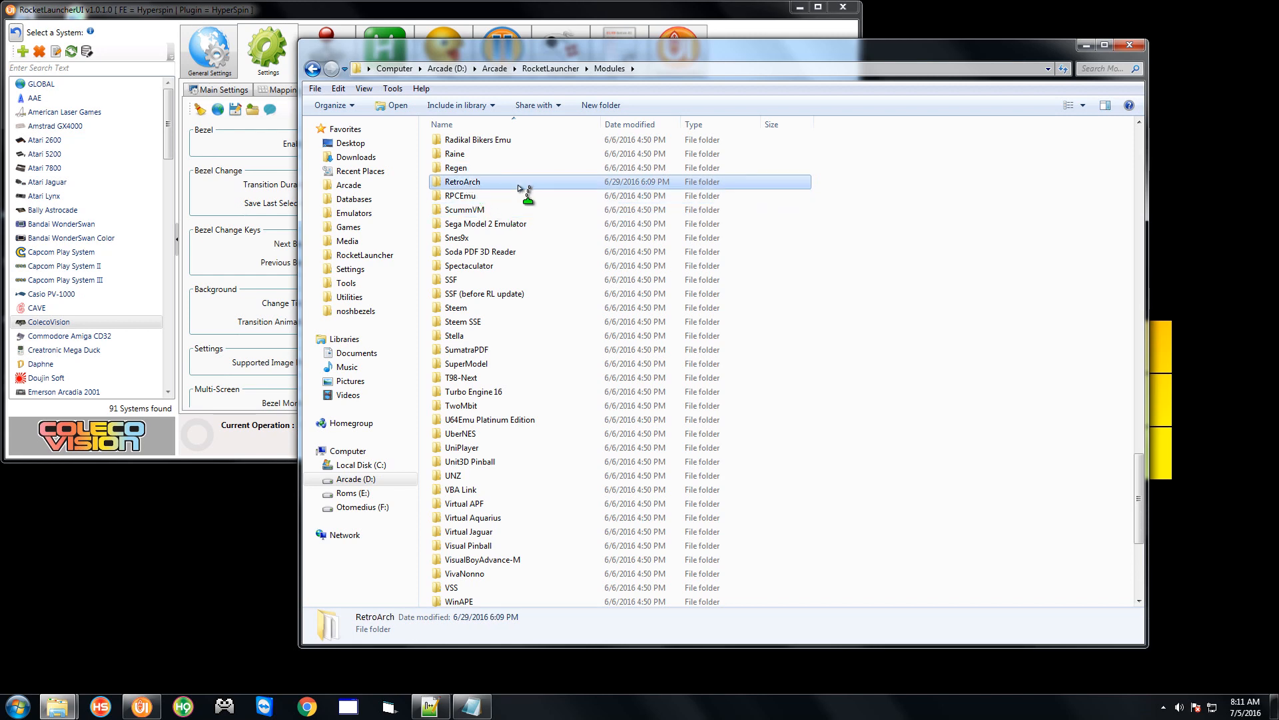
right_click(503, 188)
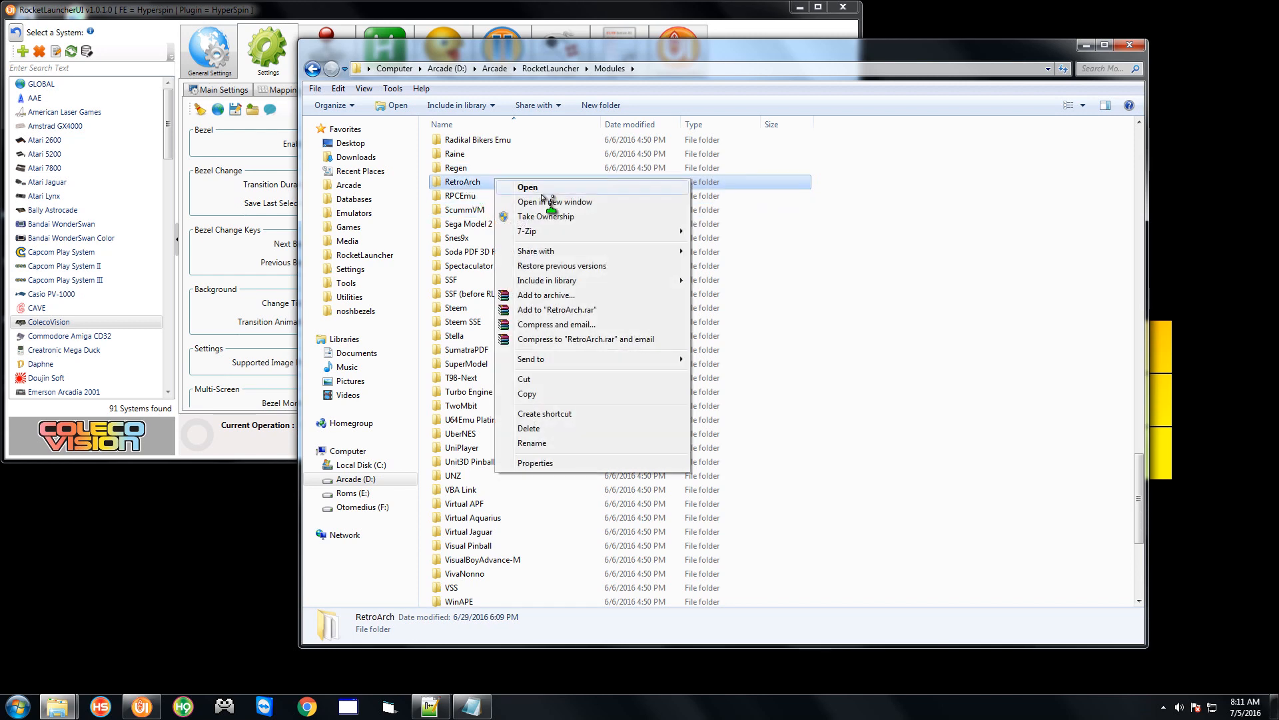
click(533, 393)
right_click(424, 278)
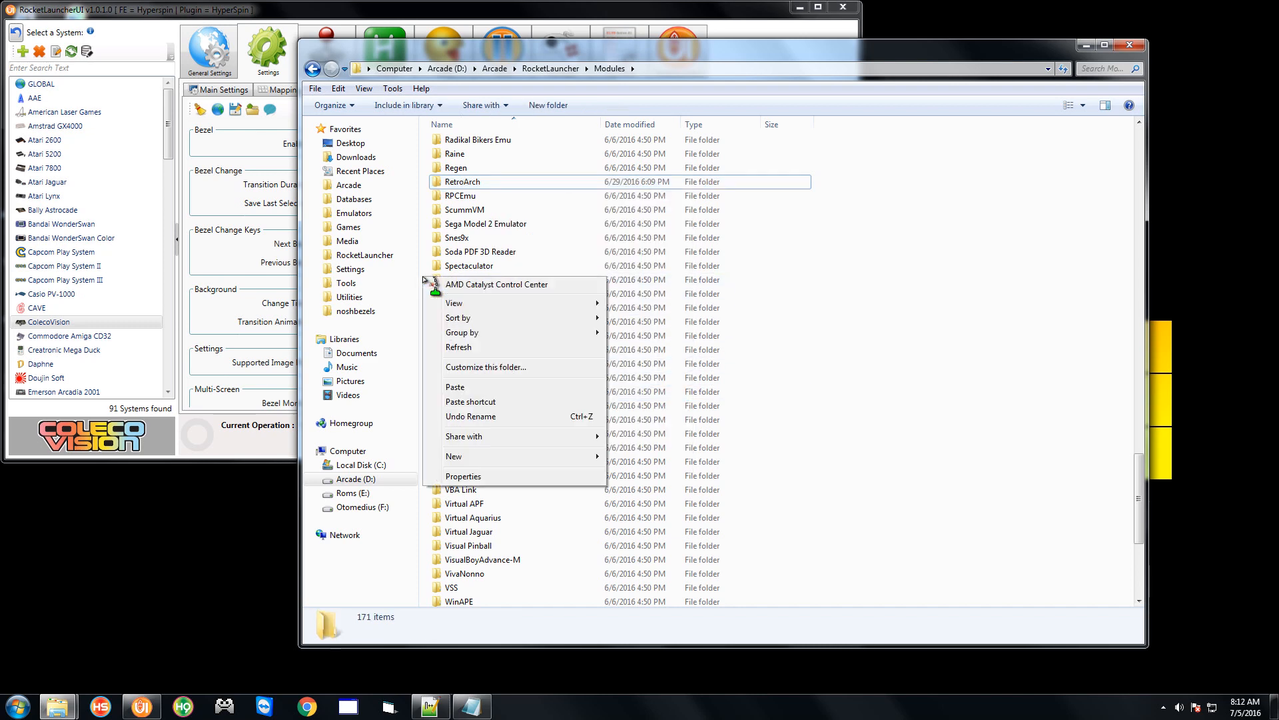
click(479, 392)
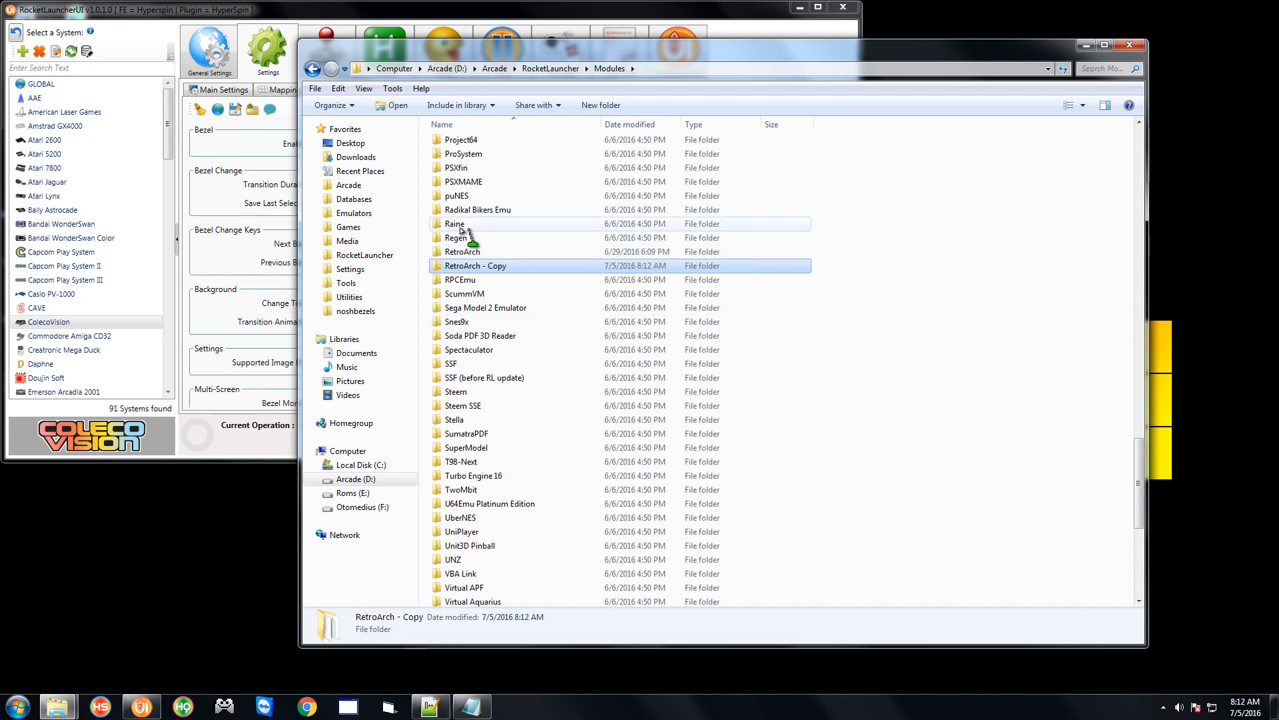
Go to the Emulators folder and open its RetroArch folder
click(370, 219)
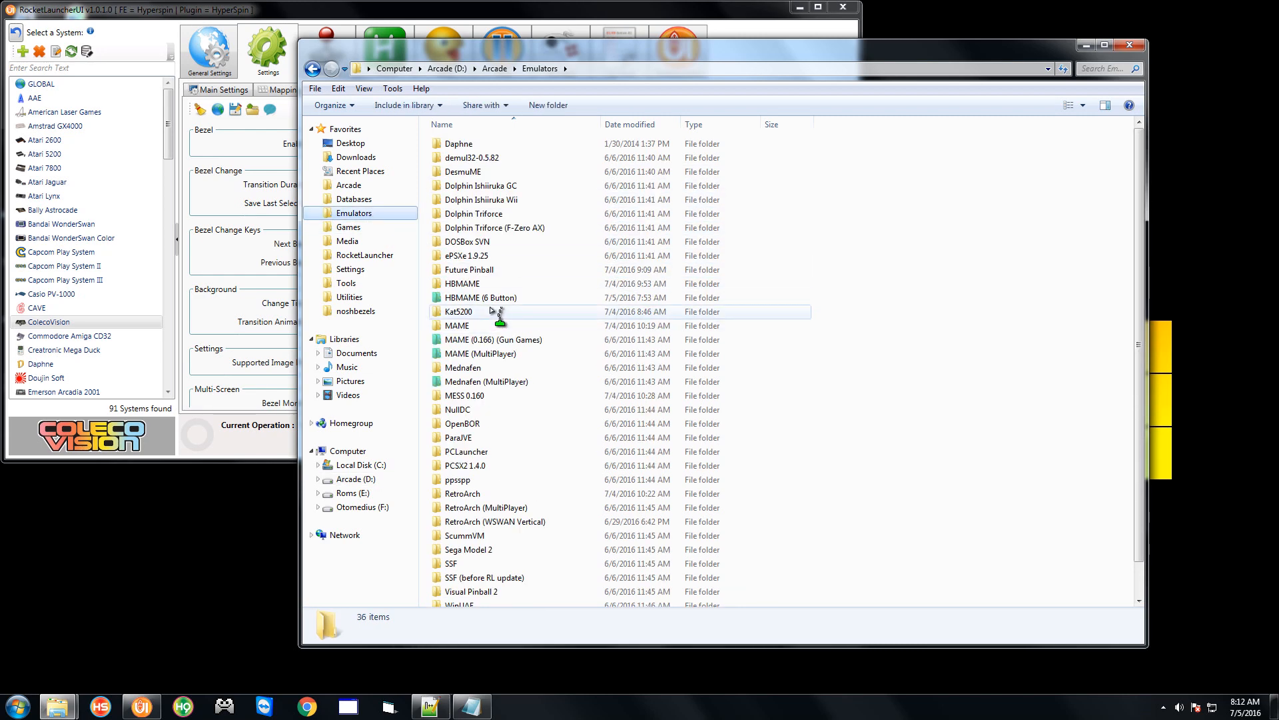
click(480, 272)
key(r)
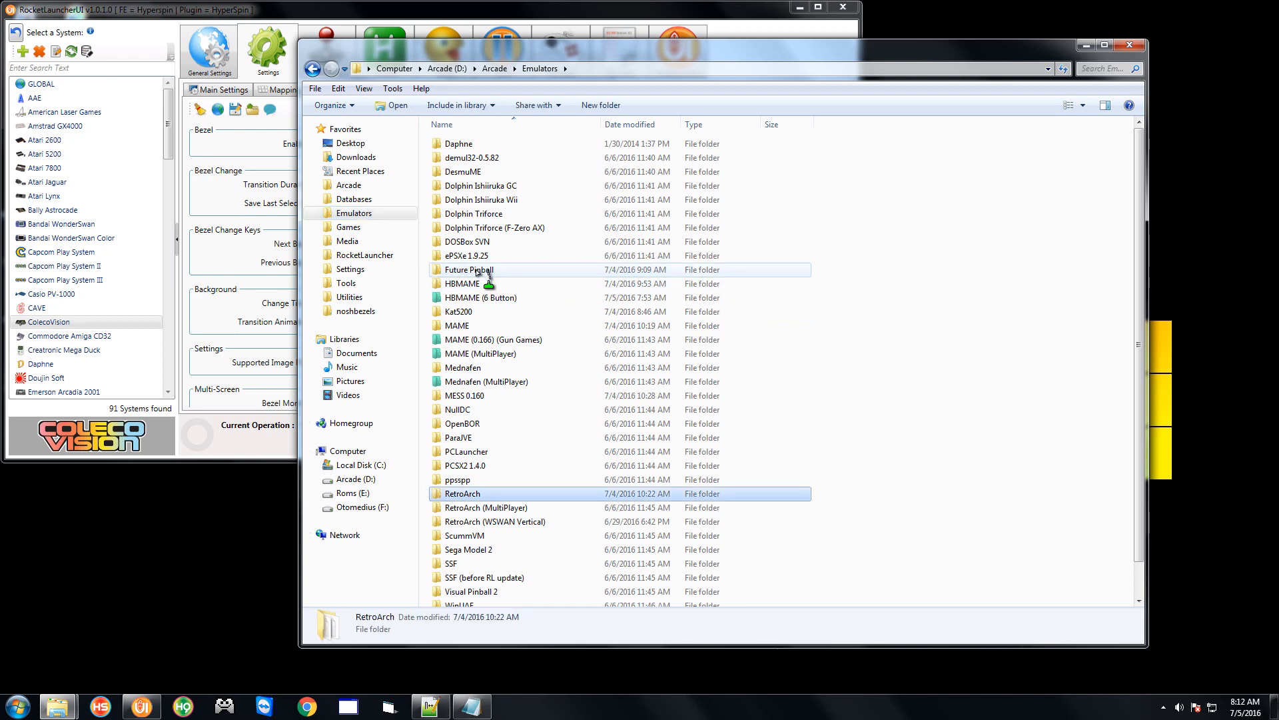
double_click(490, 498)
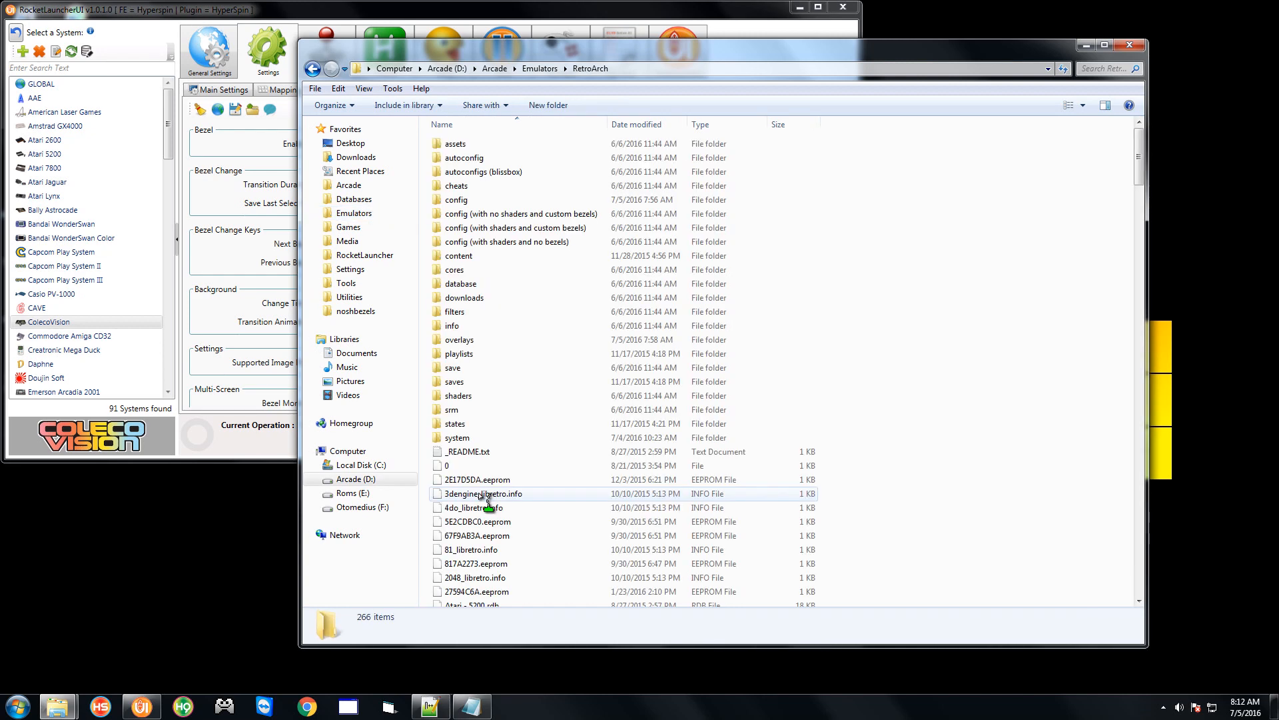
Copy the config folder and paste a duplicate of it into the same RetroArch emulator folder
click(466, 201)
right_click(466, 201)
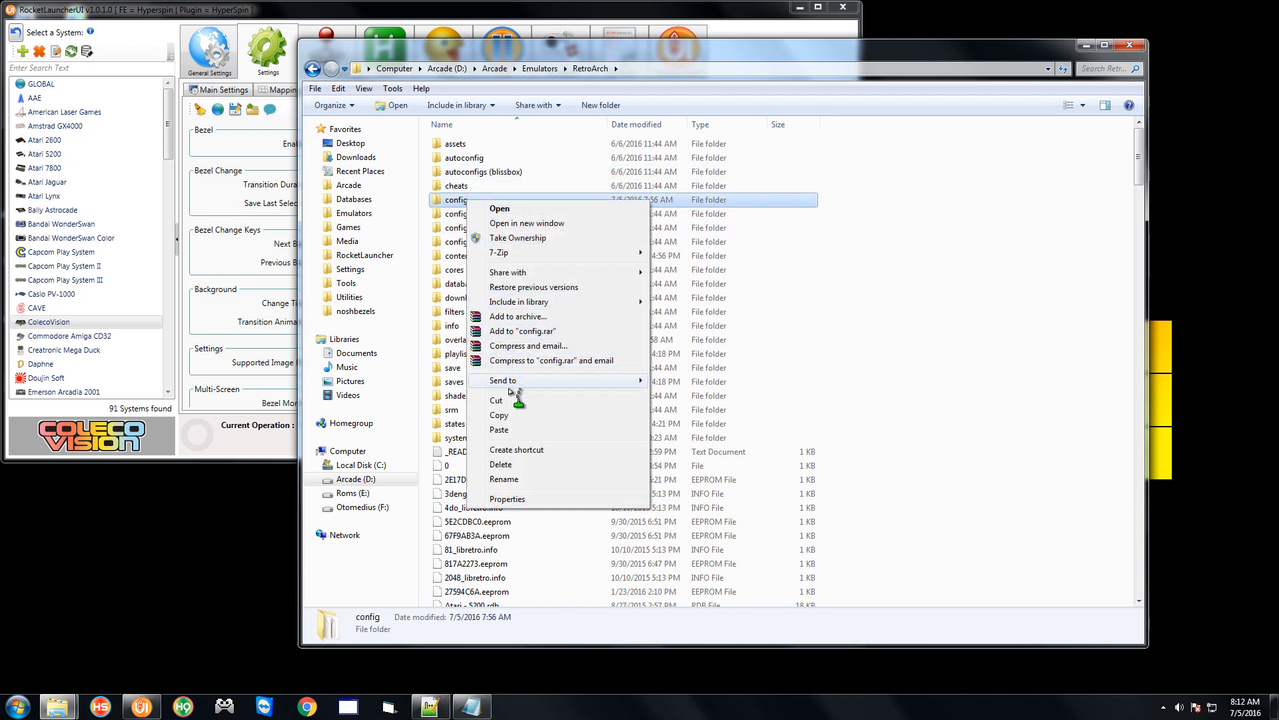
click(512, 418)
right_click(427, 320)
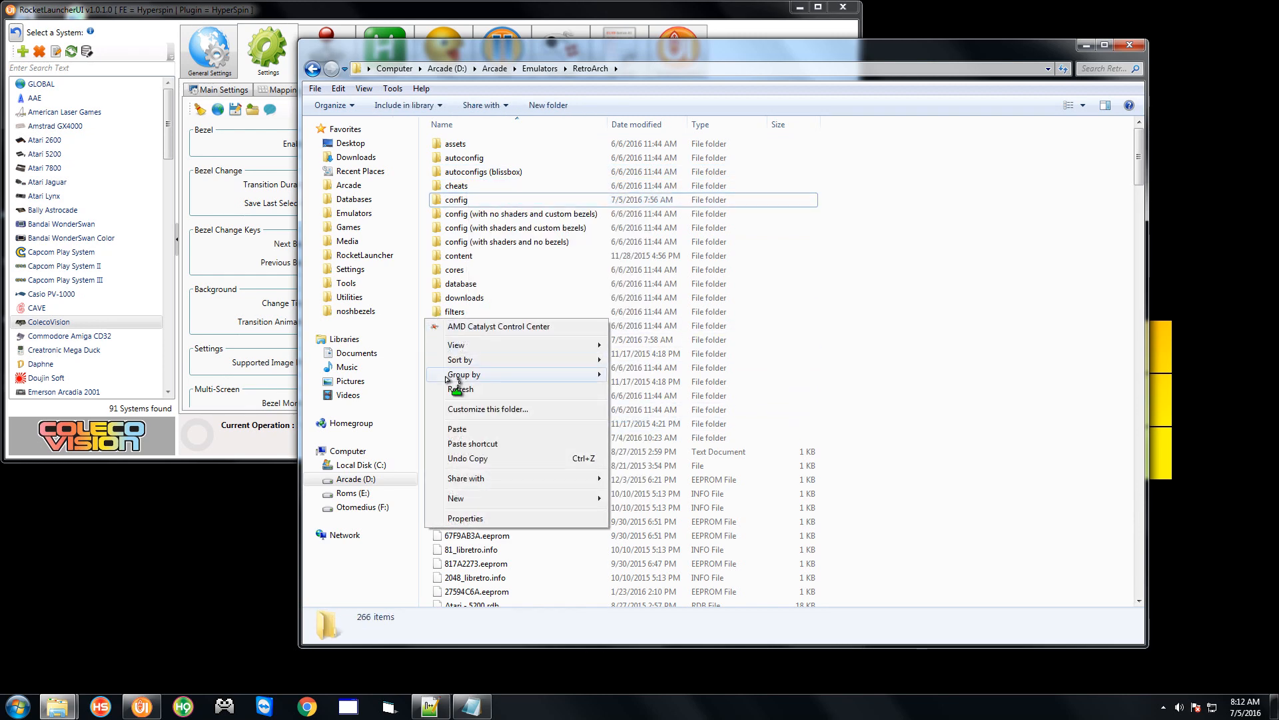
click(456, 429)
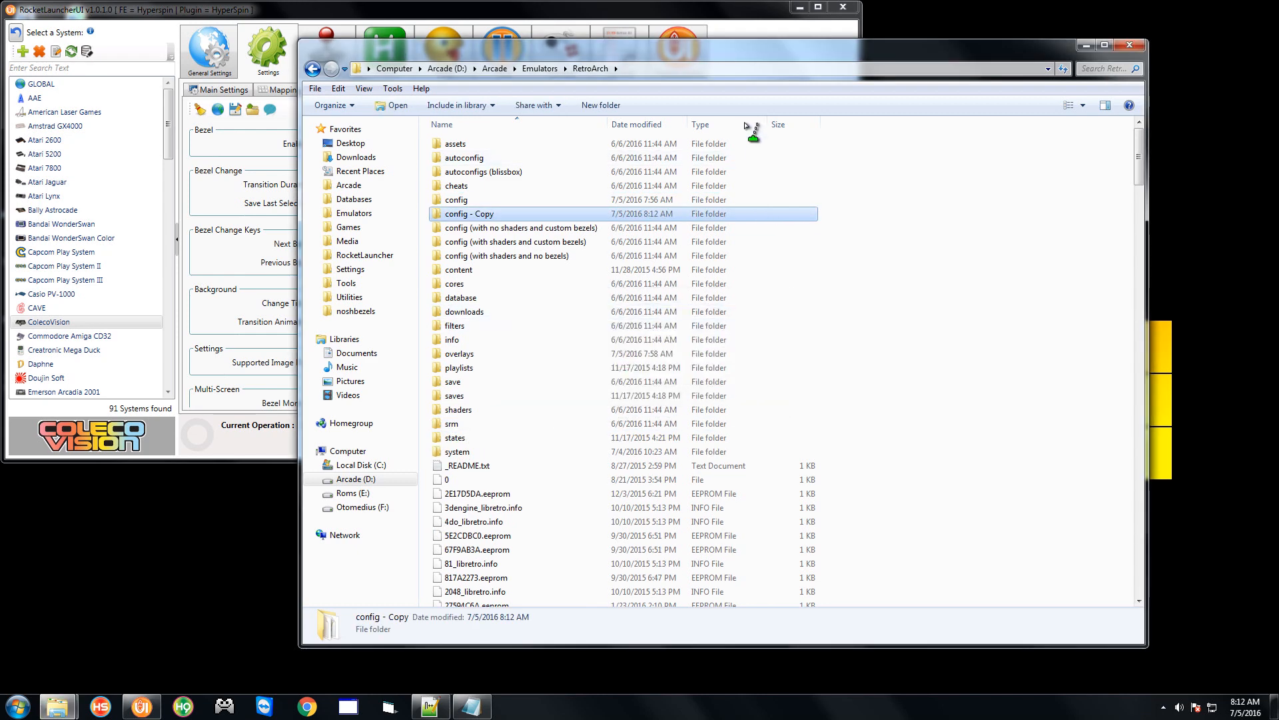
Switch to RocketLauncherUI in a maximized window and select Super Nintendo Entertainment System in the system list
drag(733, 62, 813, 70)
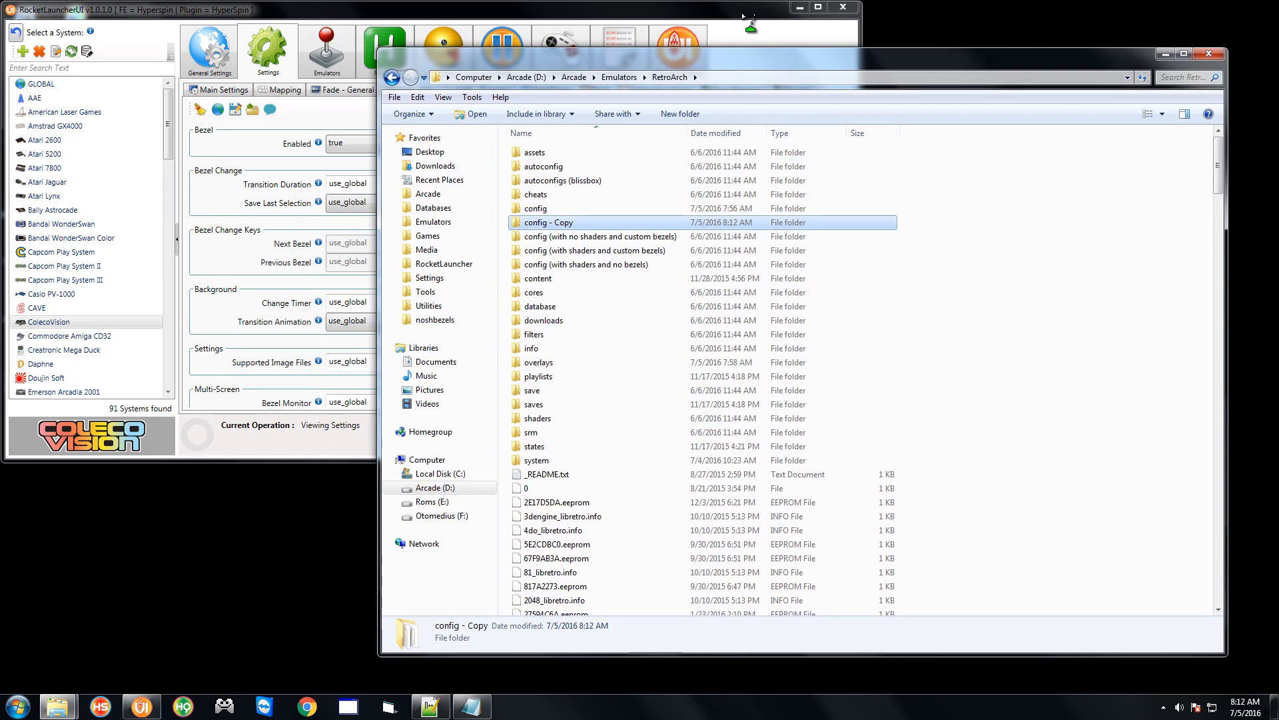
click(740, 11)
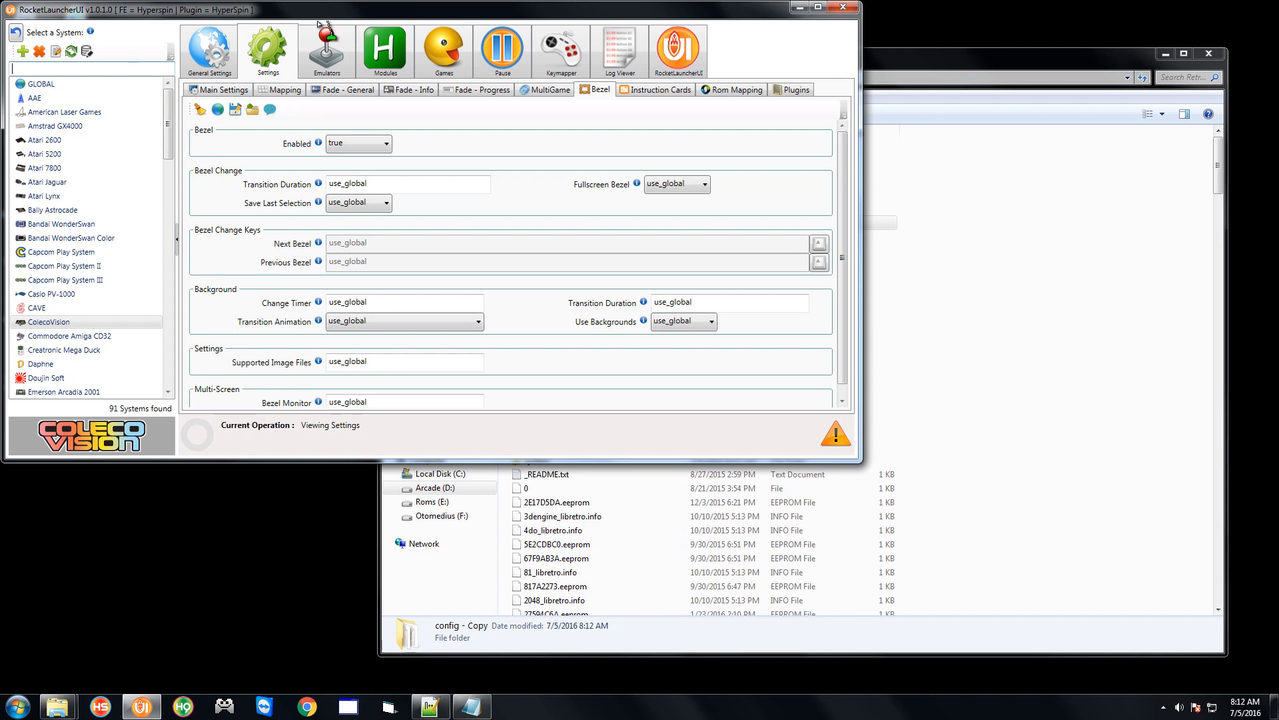
click(818, 7)
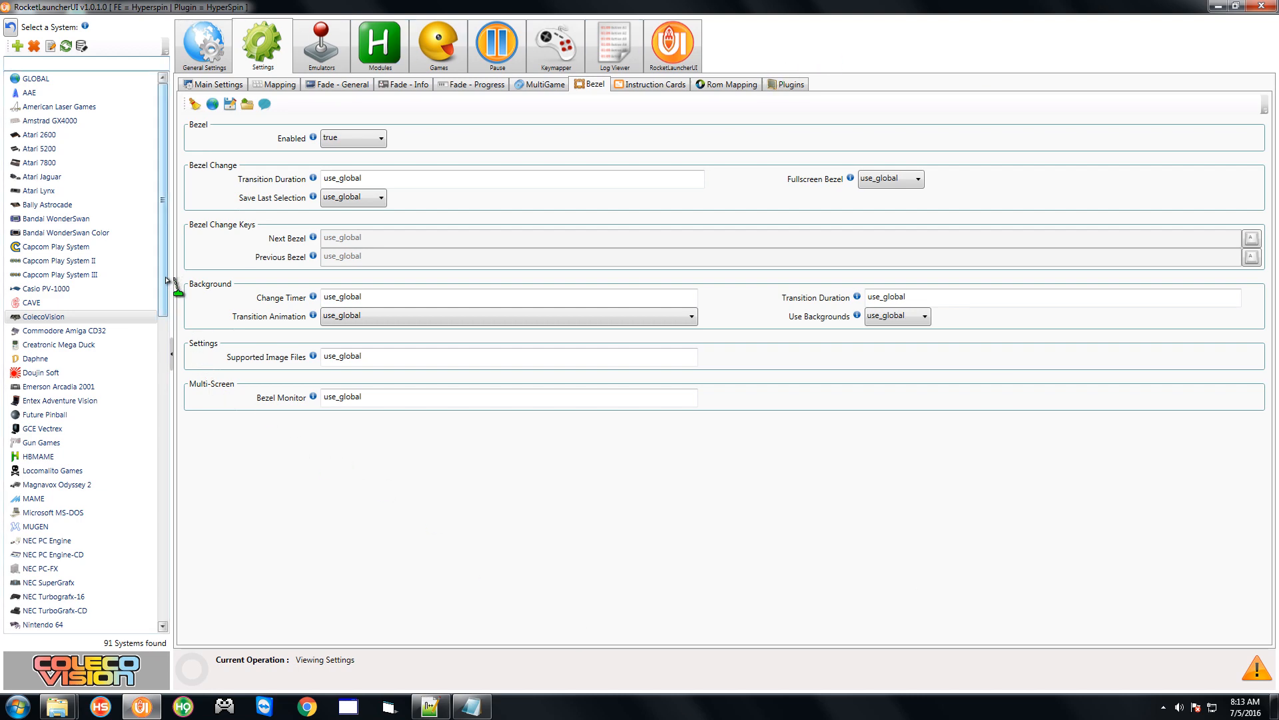
drag(171, 288, 177, 578)
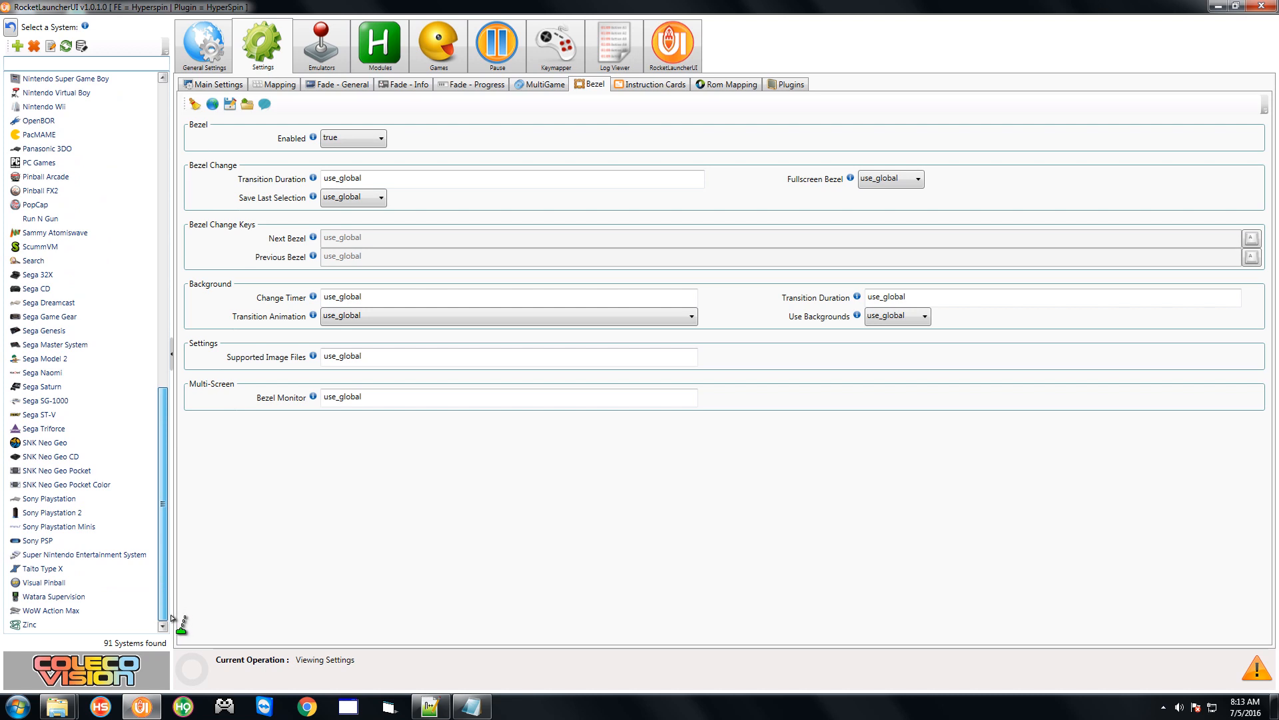
scroll(163, 513, down, 2)
click(81, 552)
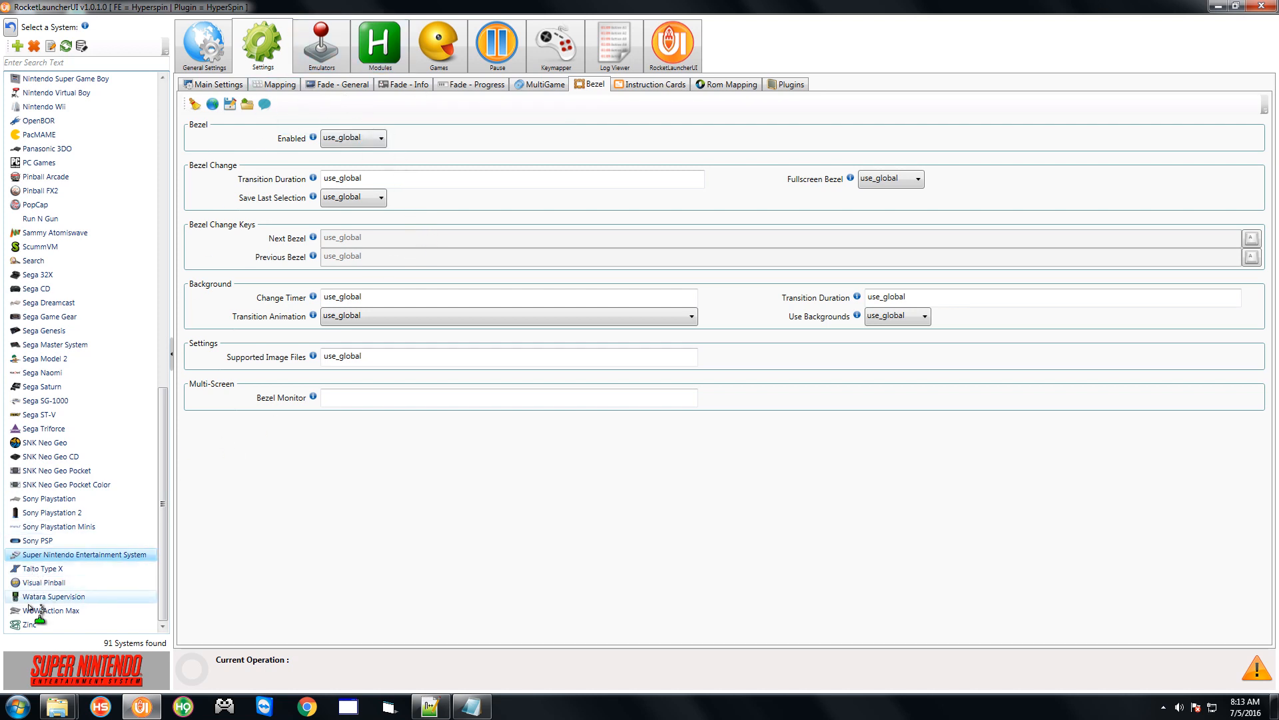
View the Super Nintendo emulator settings, and audit the system's games with the "super mario" search text cleared
click(326, 48)
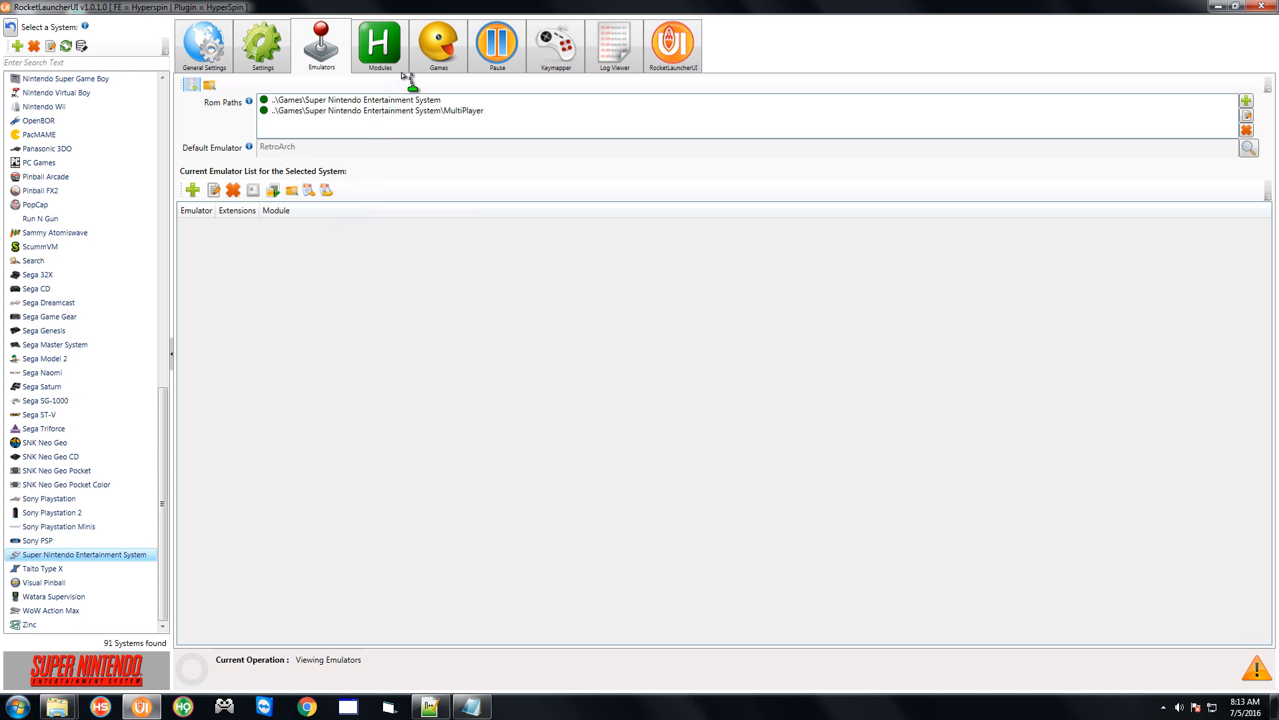
click(436, 48)
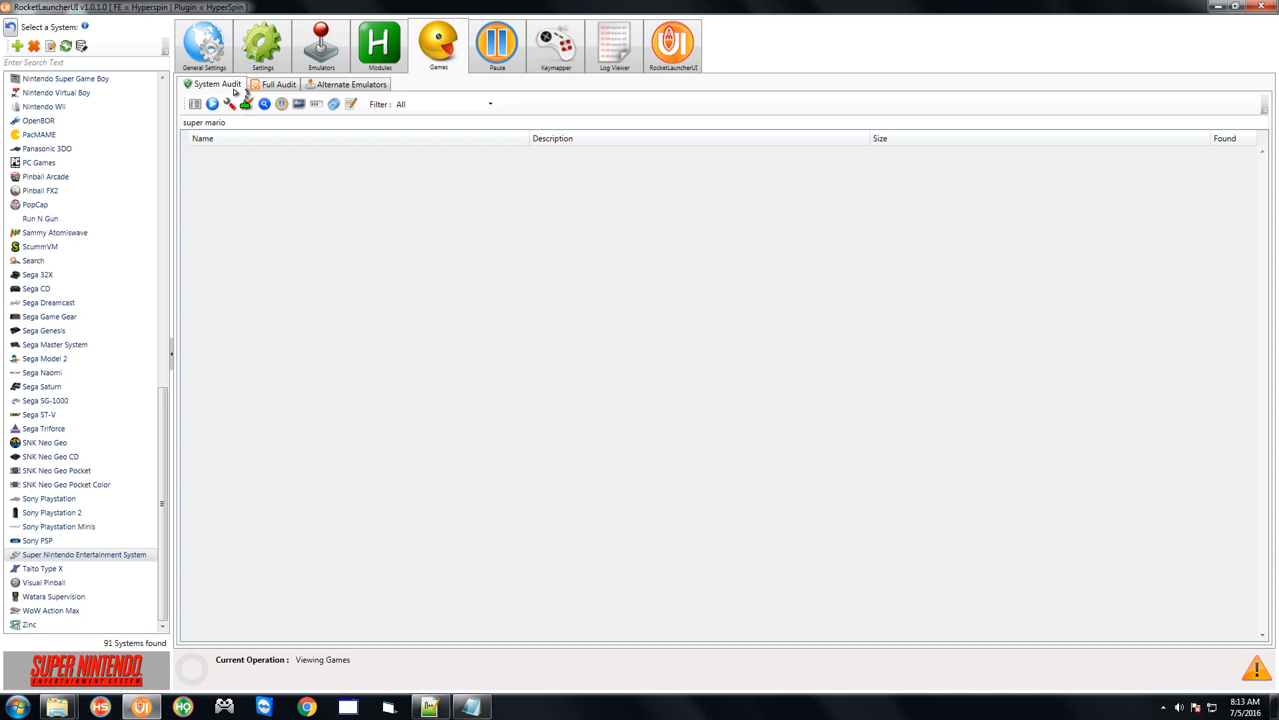
drag(230, 123, 181, 119)
key(BackSpace)
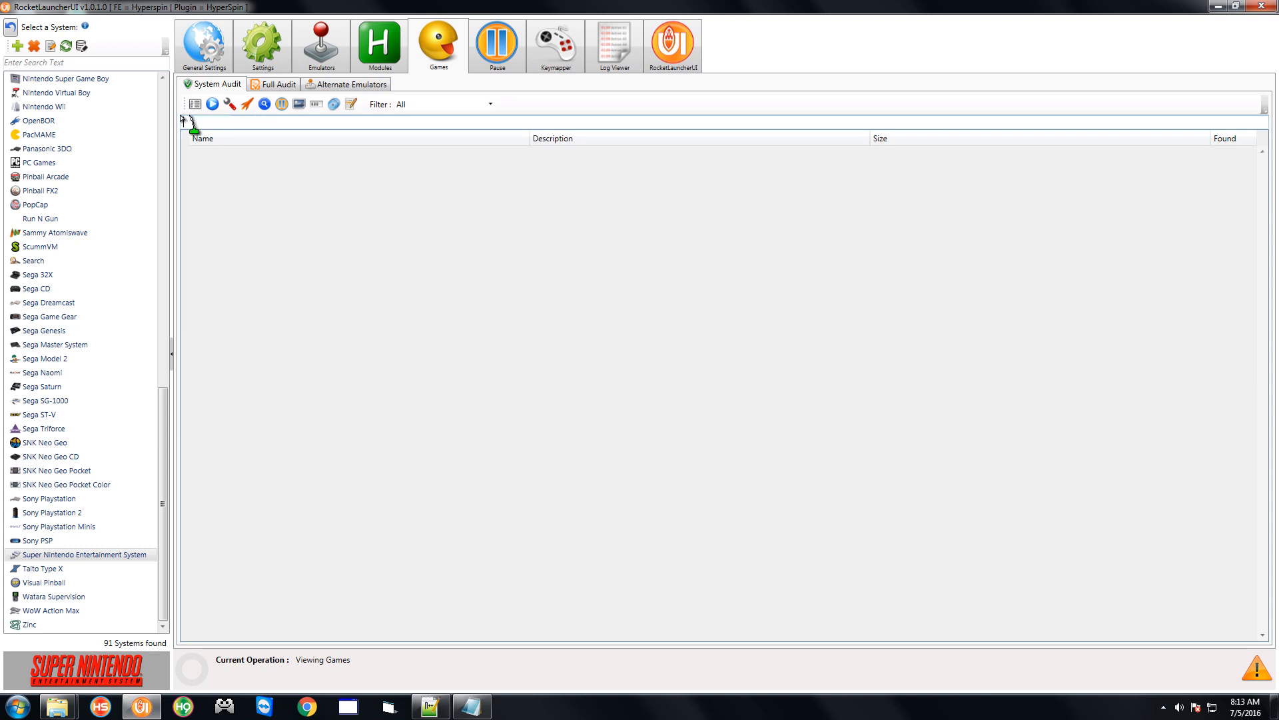
click(213, 105)
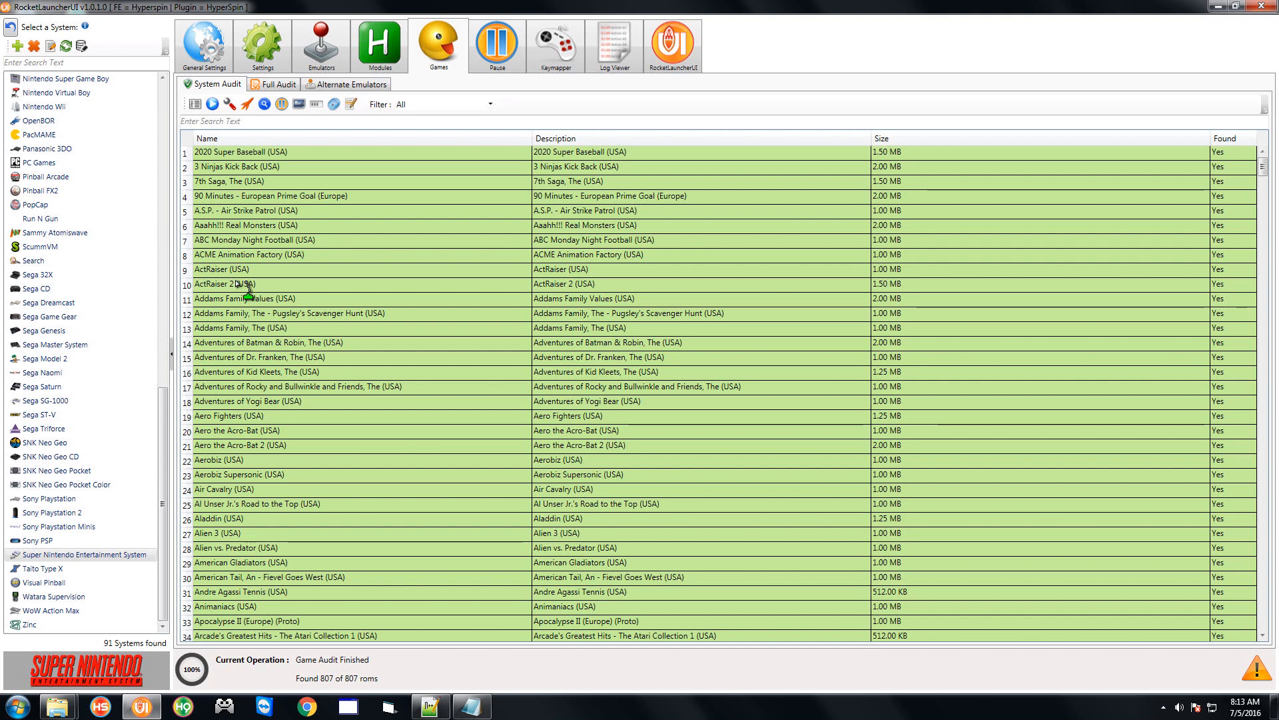
Filter the Super Nintendo games by "super mario", launch Super Mario World (USA) to check its bezel, and exit the game
click(218, 122)
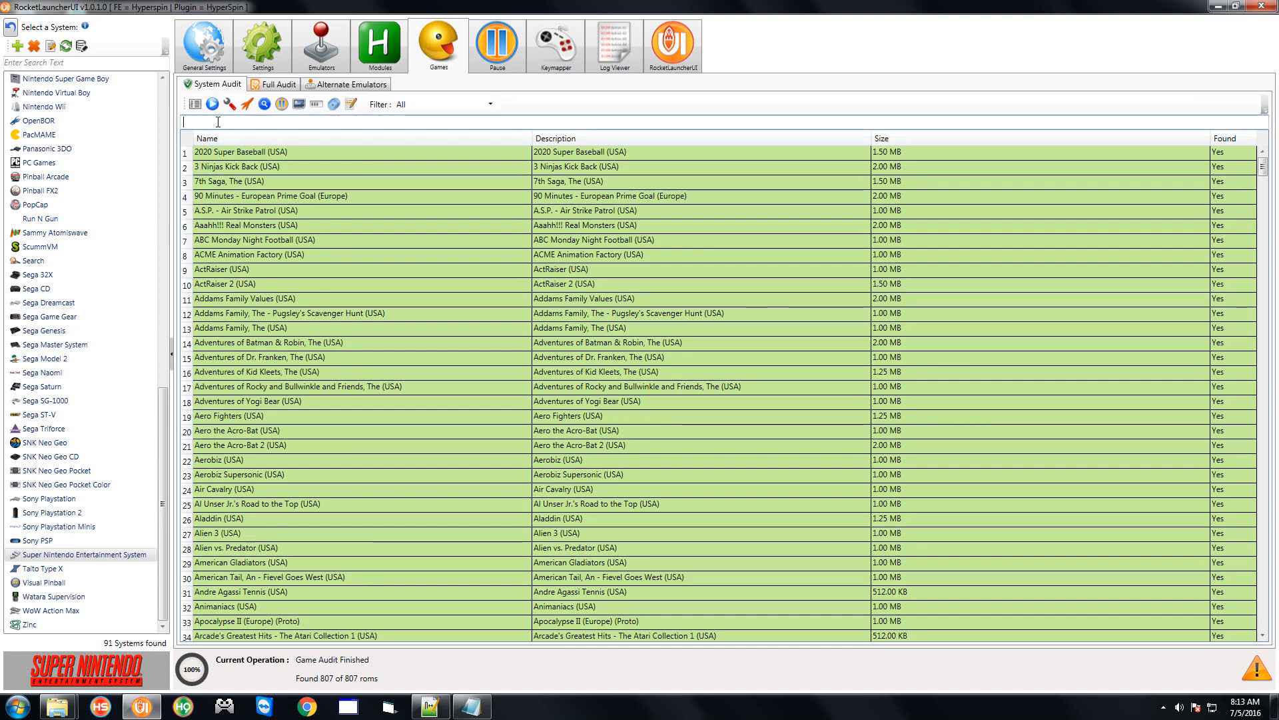
text(super mario)
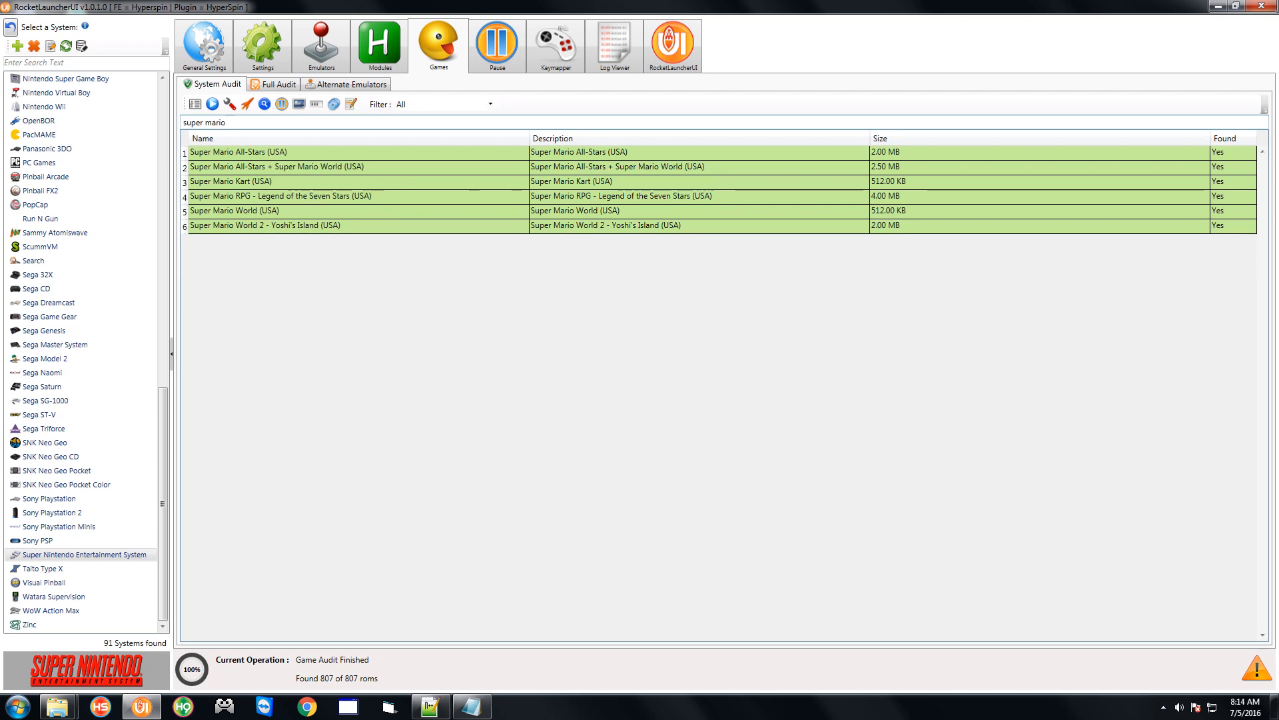
click(263, 211)
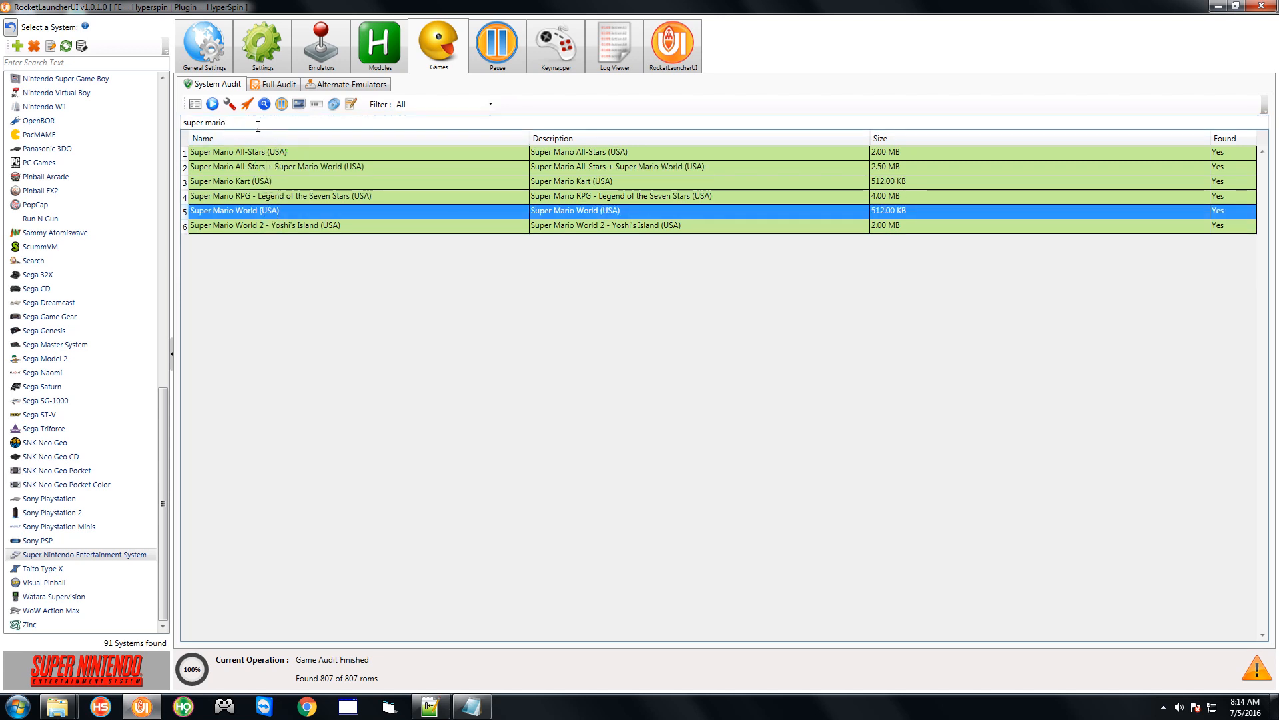
click(247, 104)
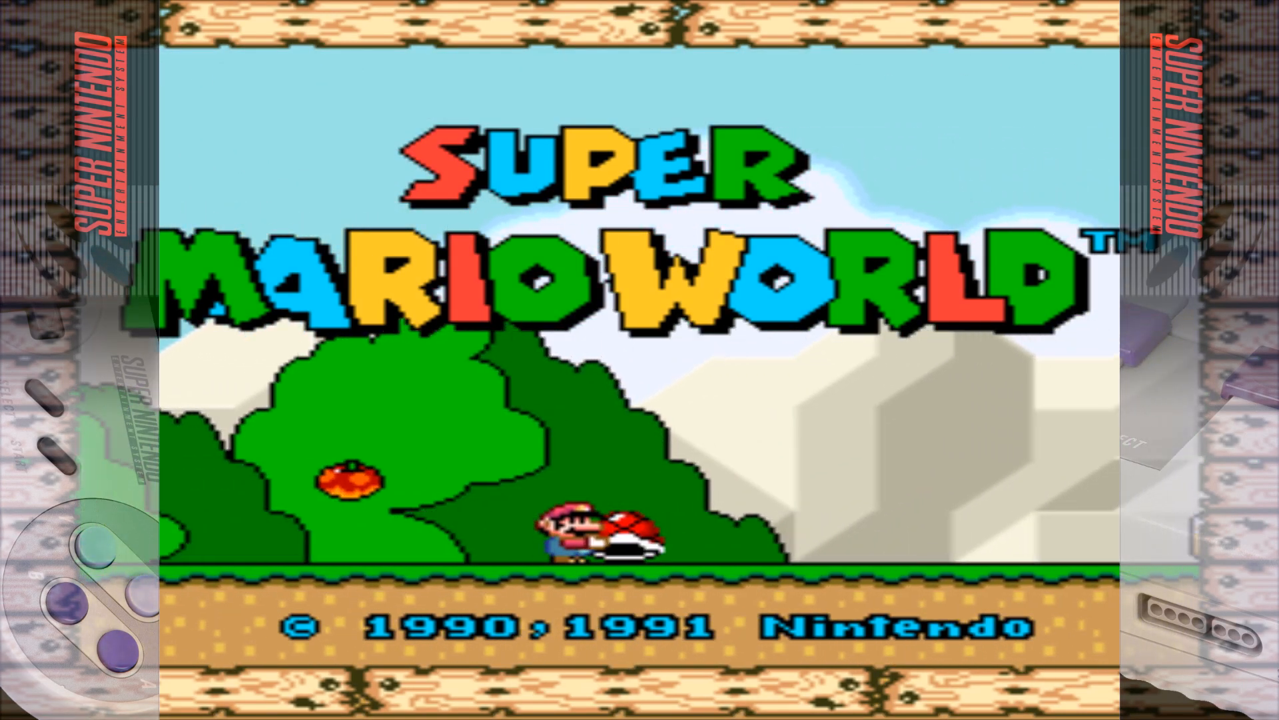
key(Escape)
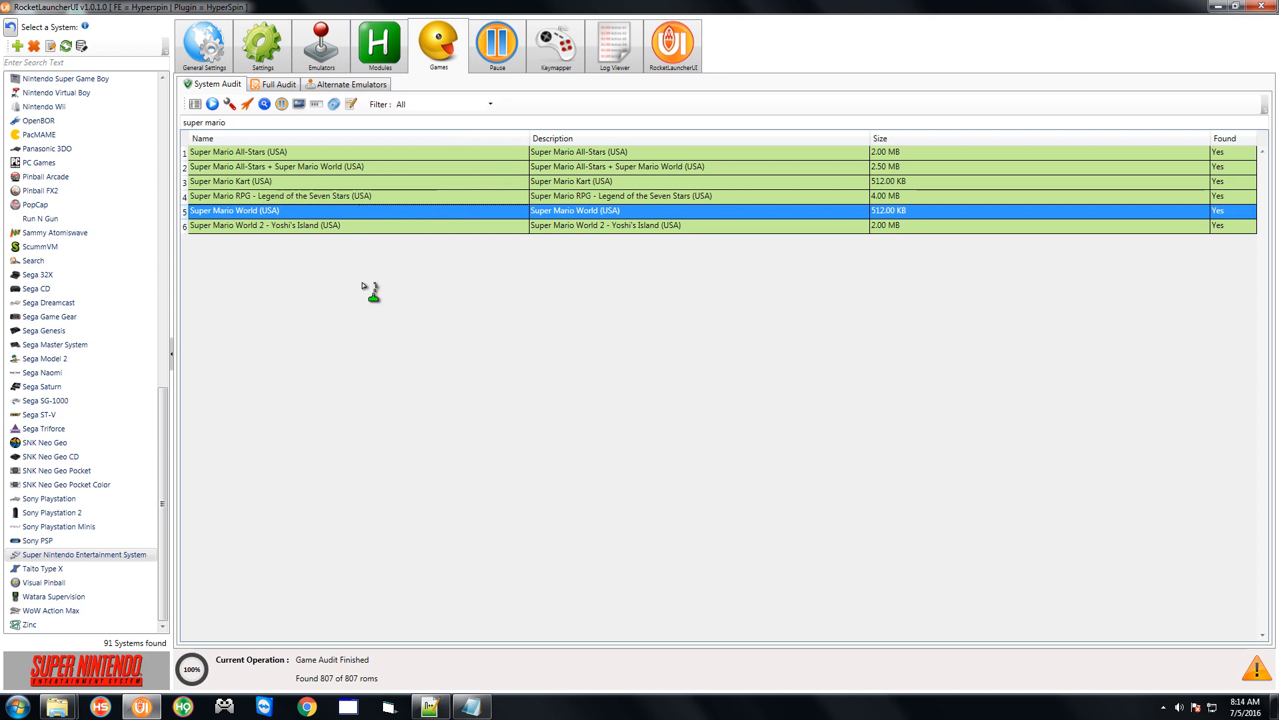
Set the Super Nintendo AspectRatioIndex to 4:3 in the RetroArch.ahk global module settings and test it by launching Super Mario World (USA)
click(393, 60)
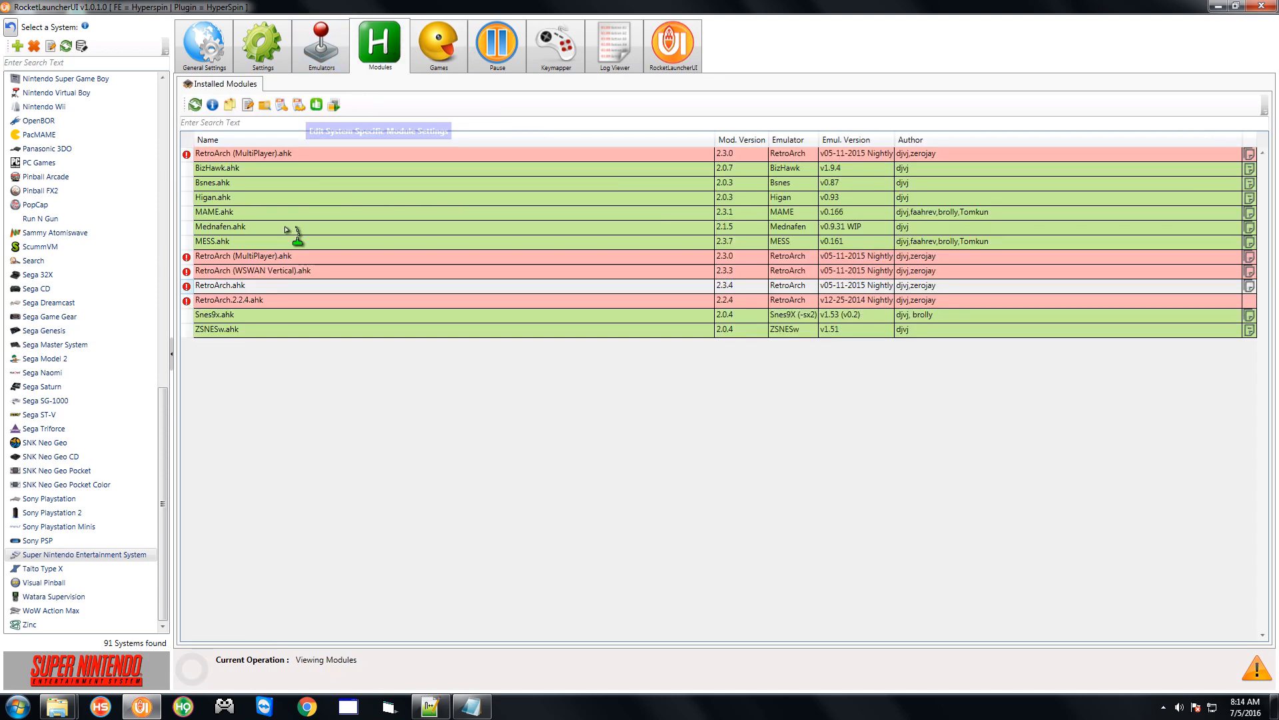
click(281, 105)
click(413, 255)
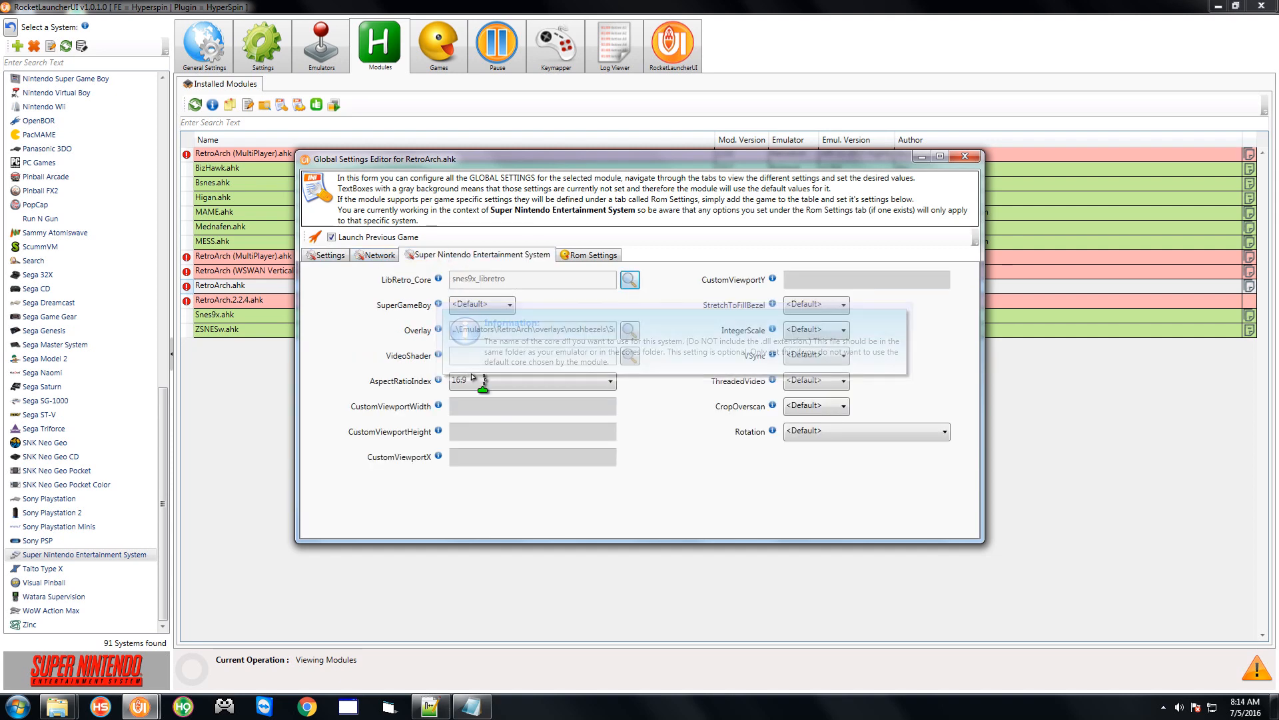
click(478, 381)
drag(610, 426, 616, 411)
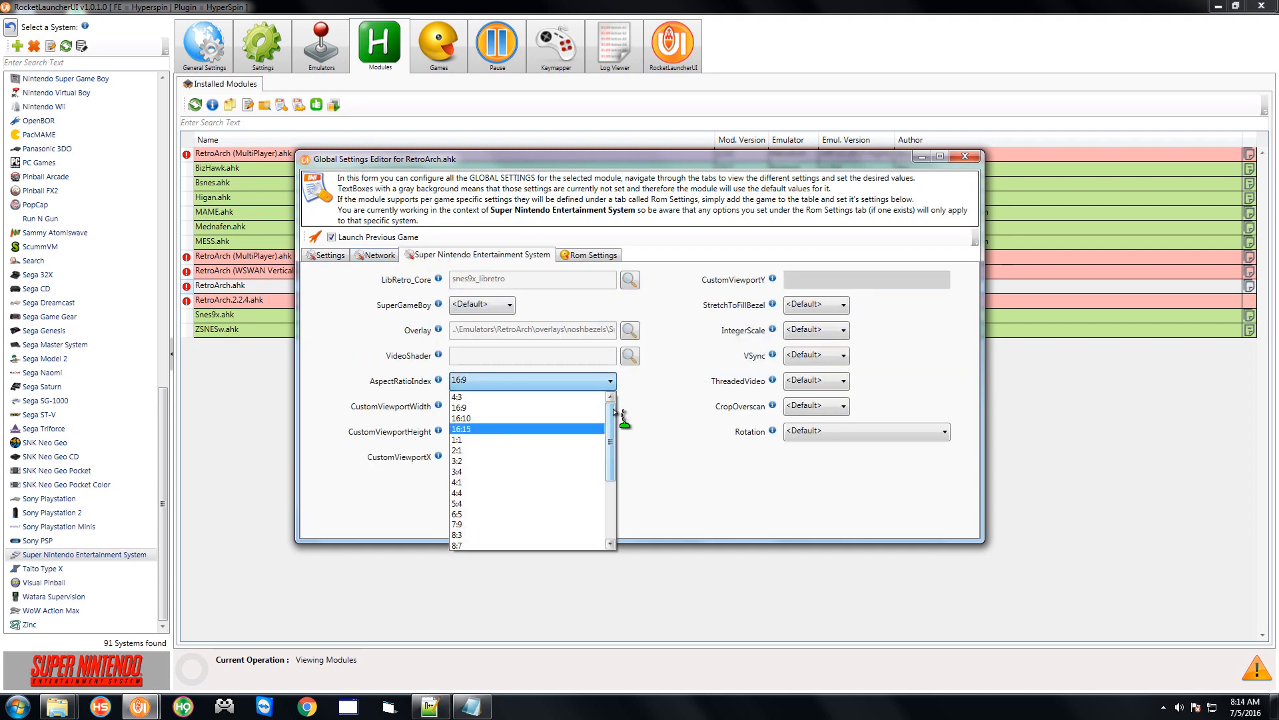
click(508, 398)
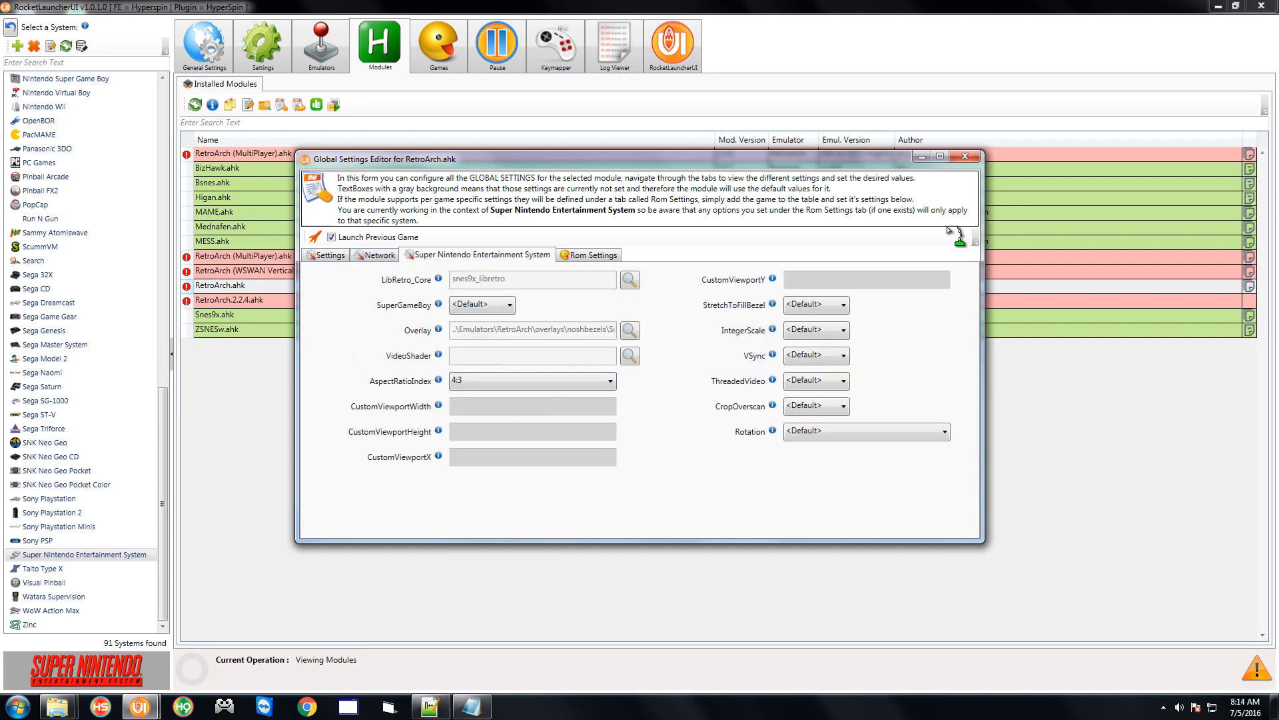
click(966, 159)
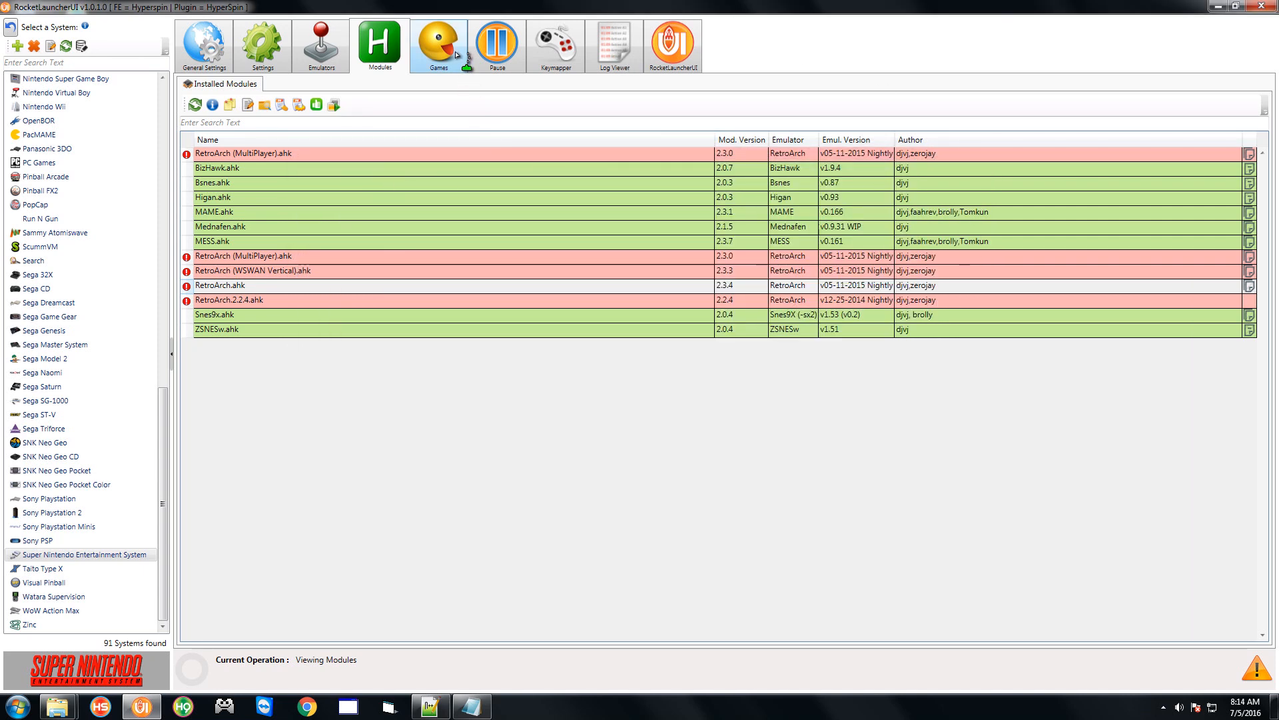
click(461, 53)
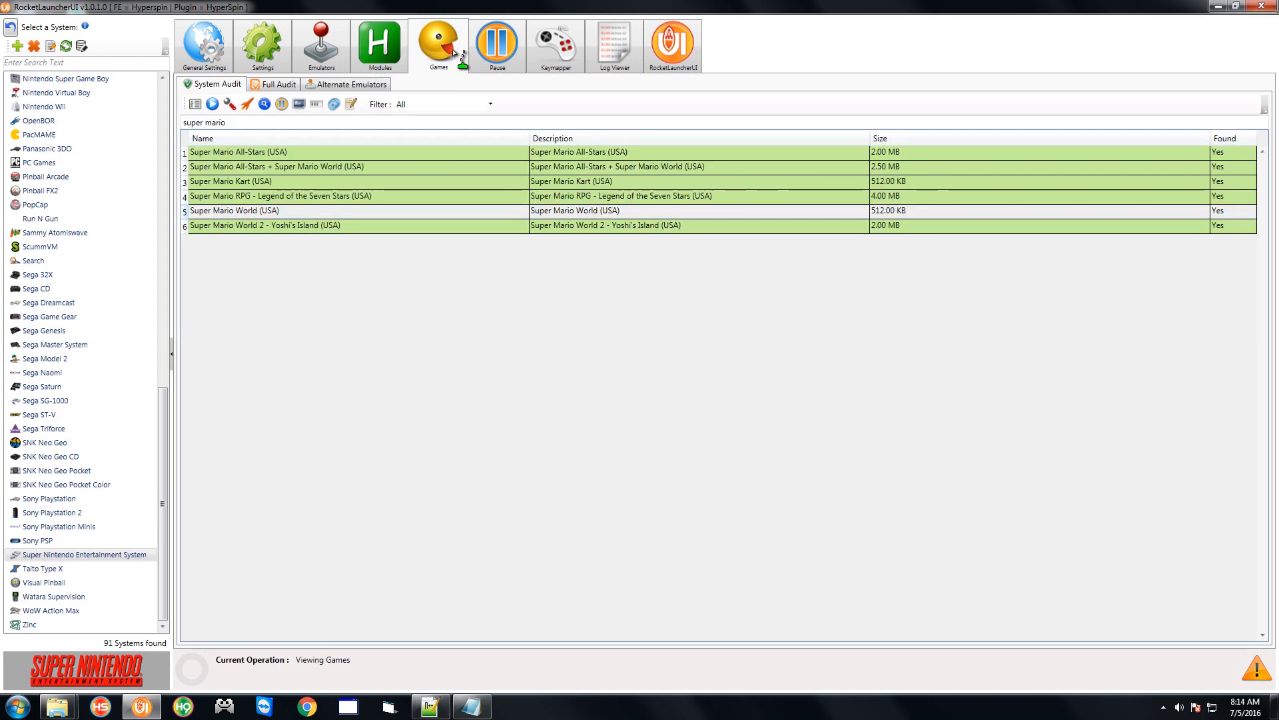
click(248, 107)
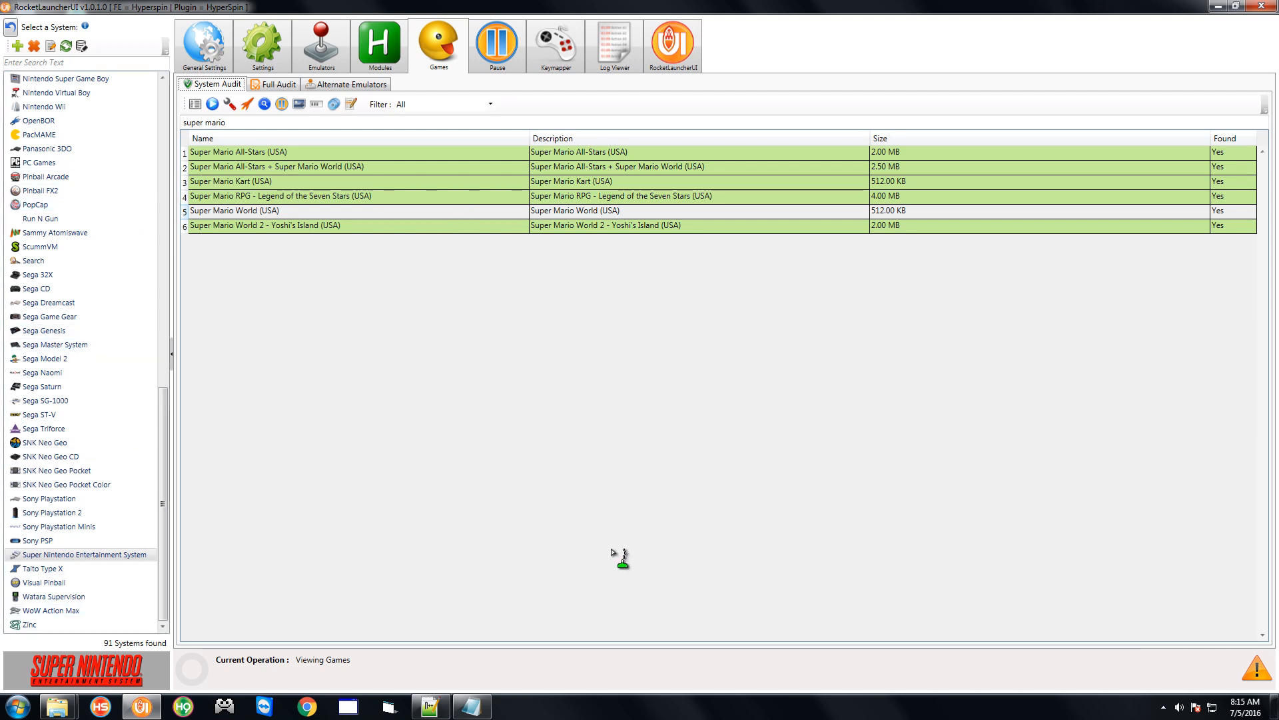
Open a new file browser window and go to the config folder inside Emulators\RetroArch on the Arcade drive
click(18, 705)
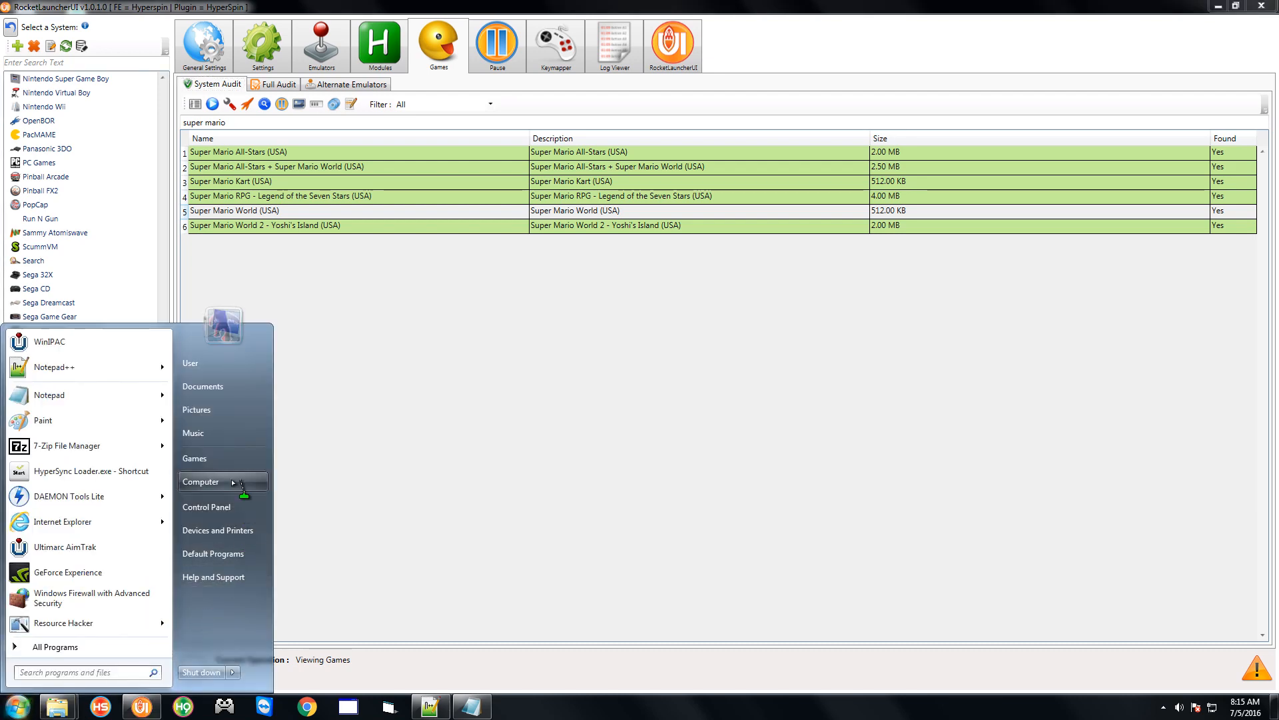
click(250, 481)
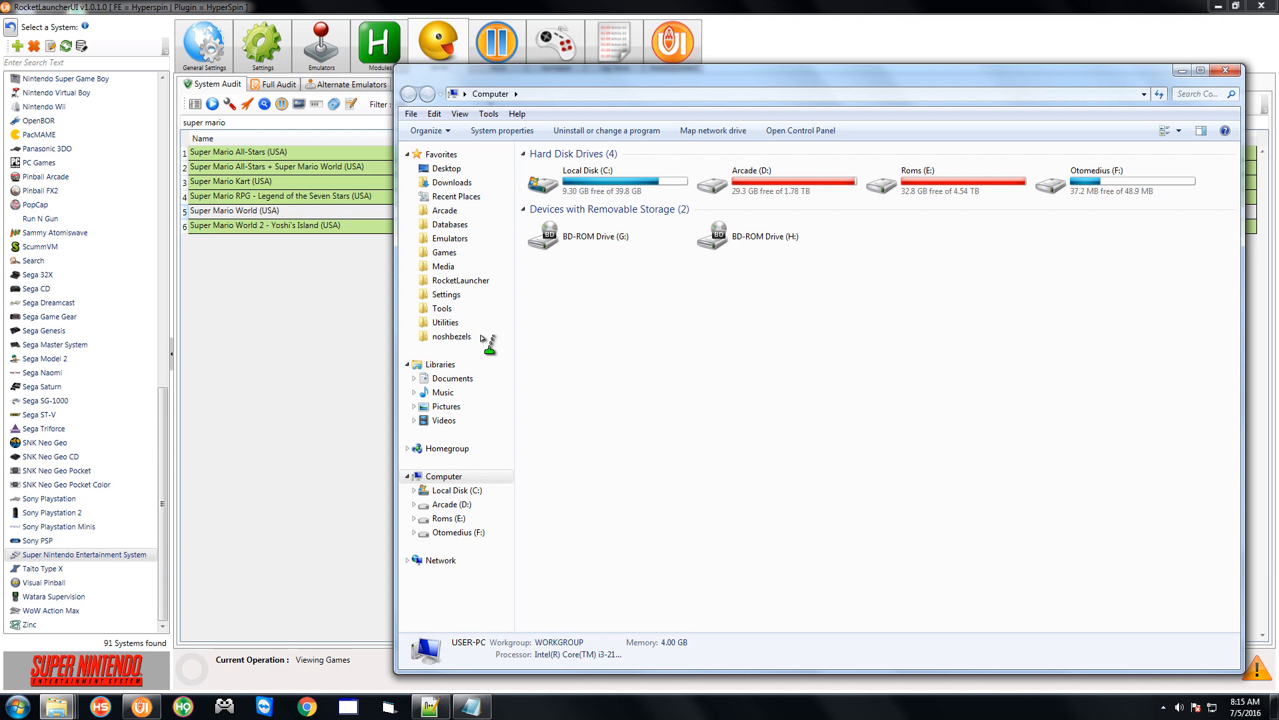
click(457, 239)
click(638, 266)
key(r)
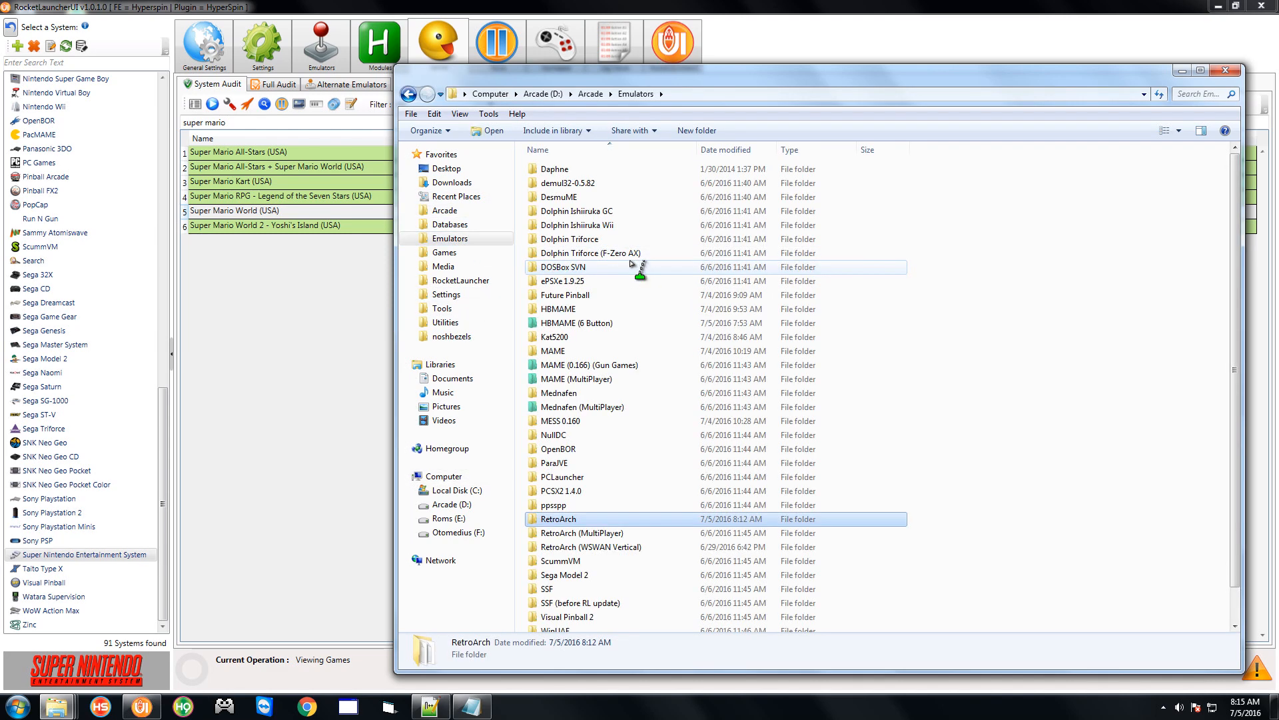
double_click(578, 521)
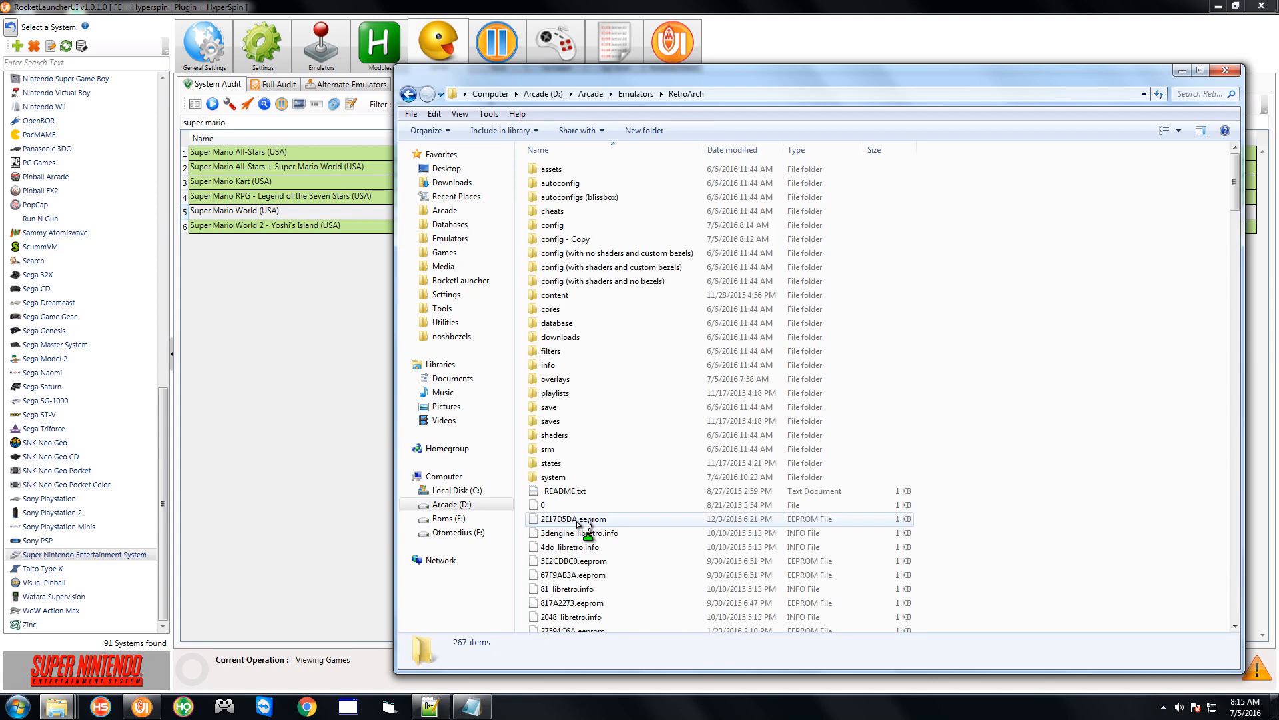
click(555, 227)
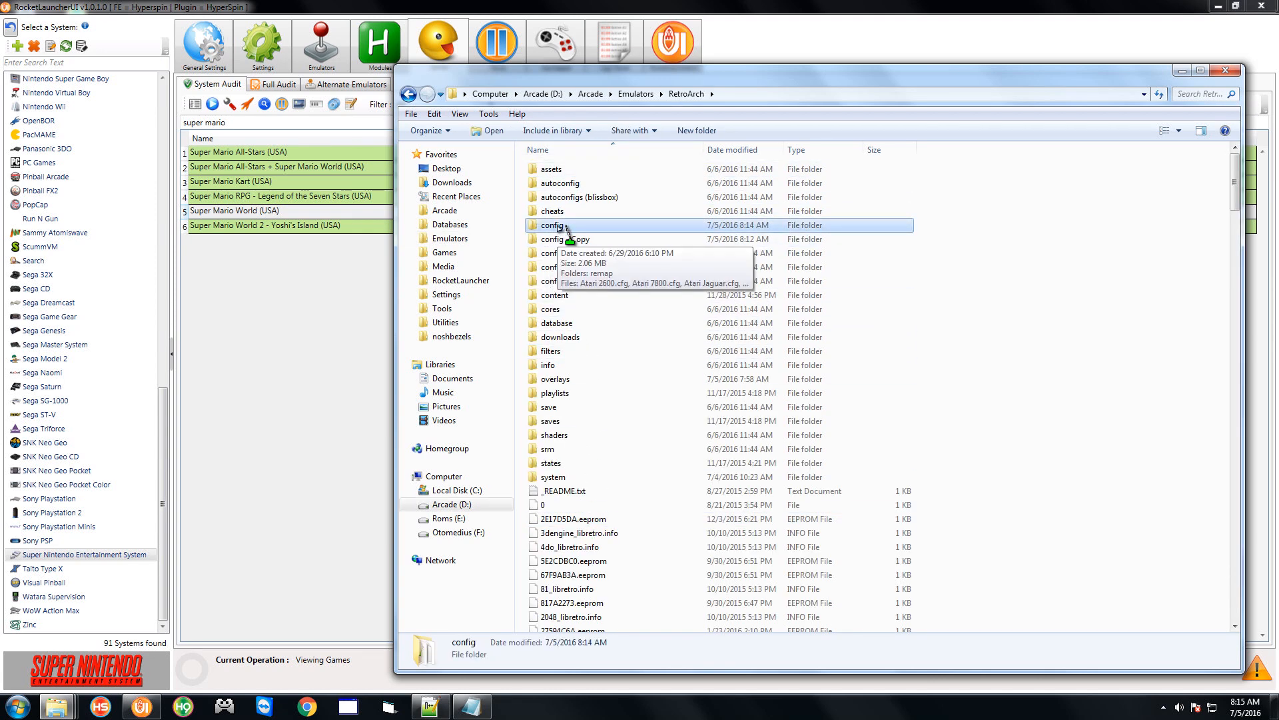
double_click(558, 228)
click(559, 229)
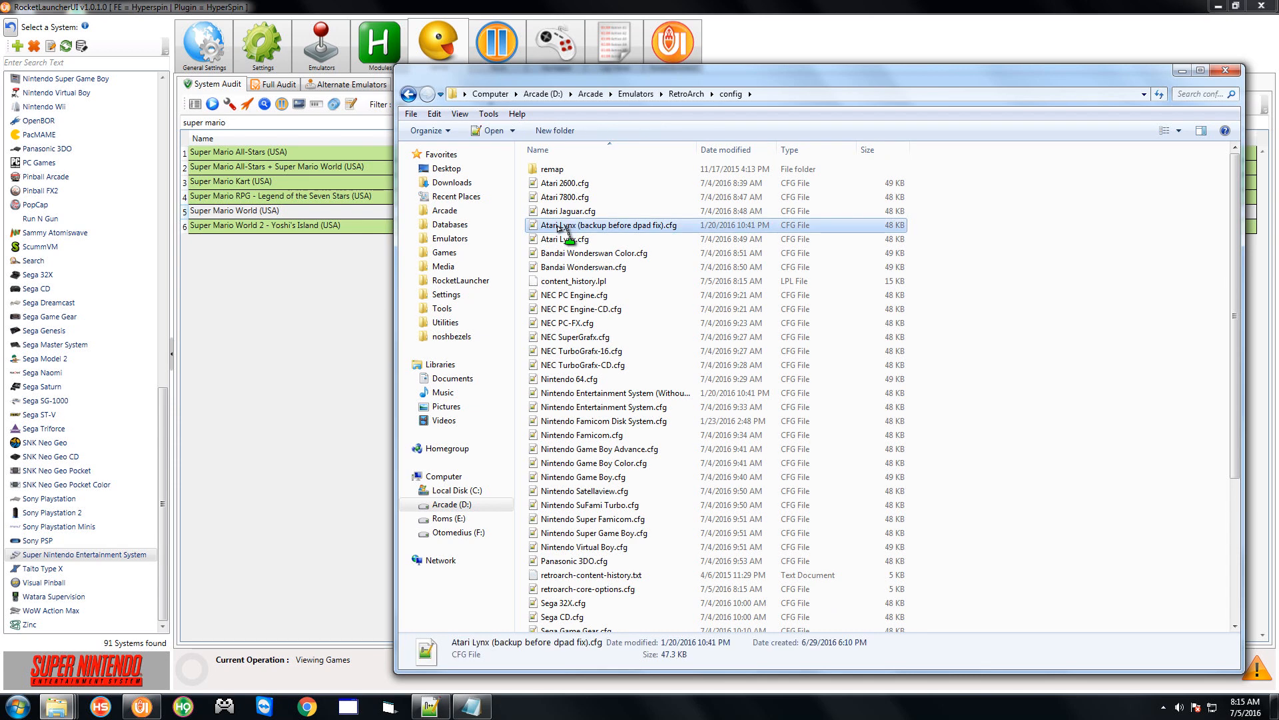
Open Super Nintendo Entertainment System.cfg from the config folder in Notepad++ and reload the externally modified files
text(super)
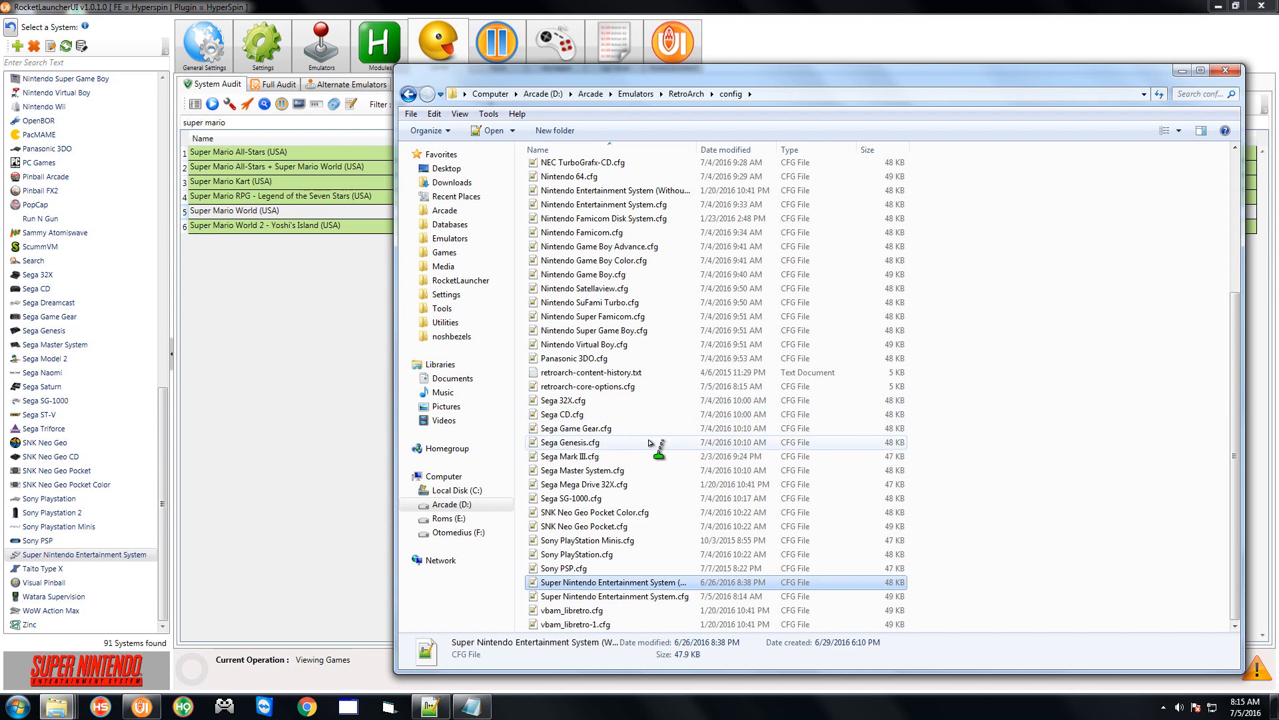
double_click(699, 148)
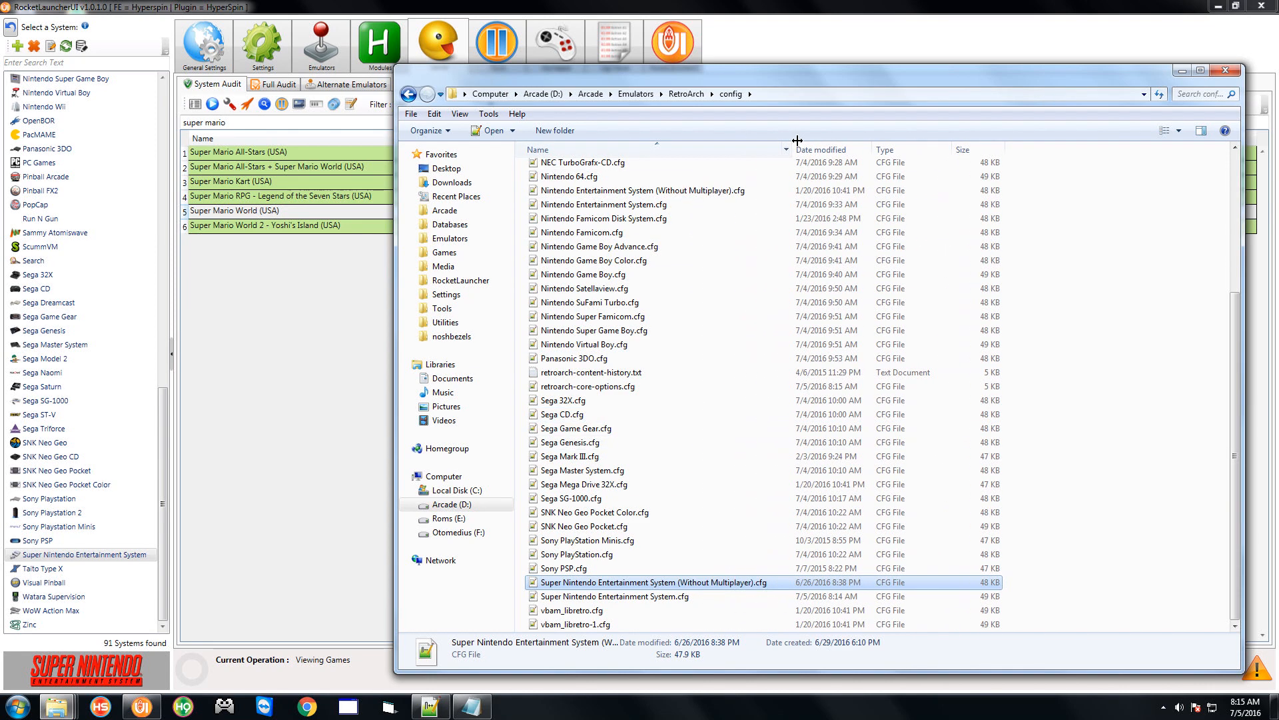
click(672, 599)
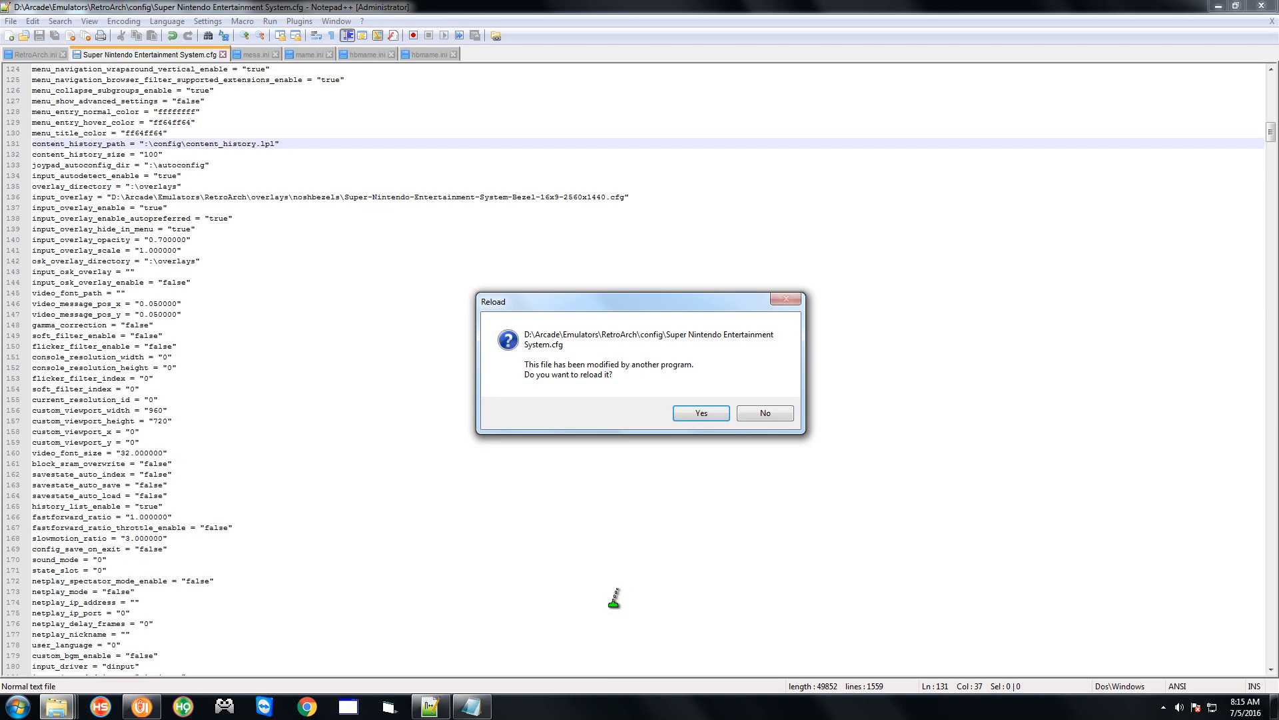
click(688, 411)
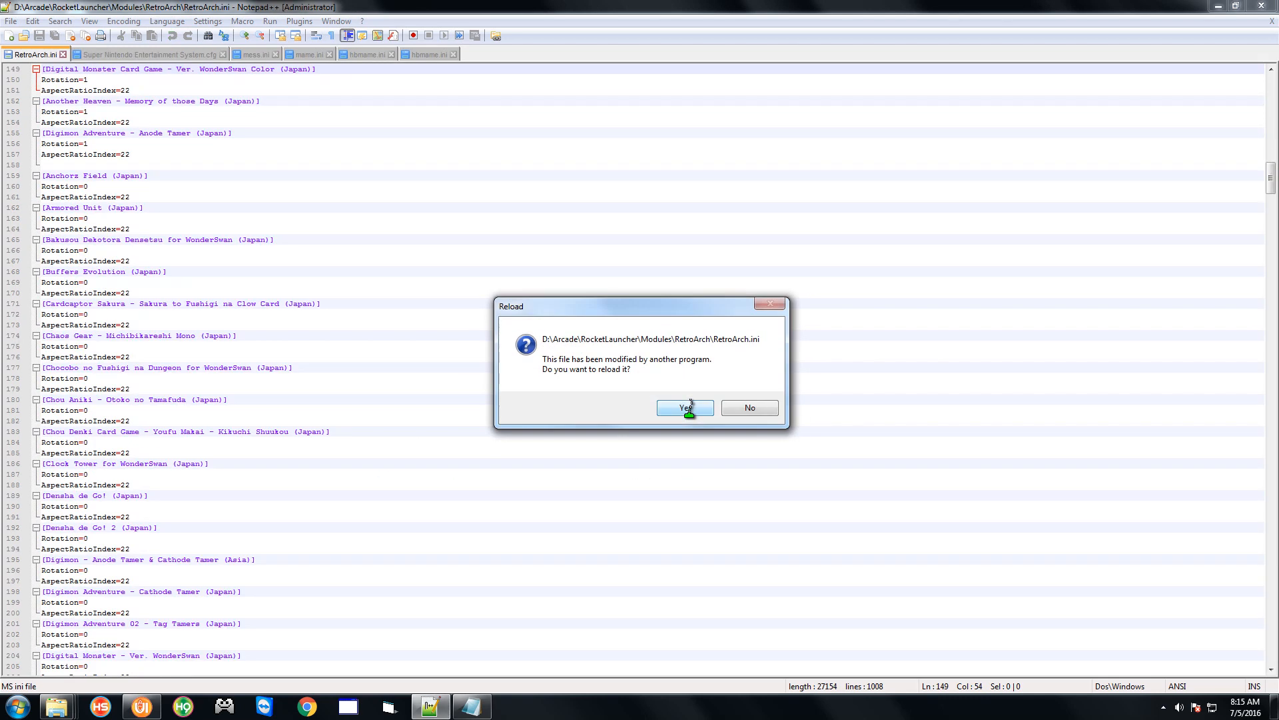
click(680, 408)
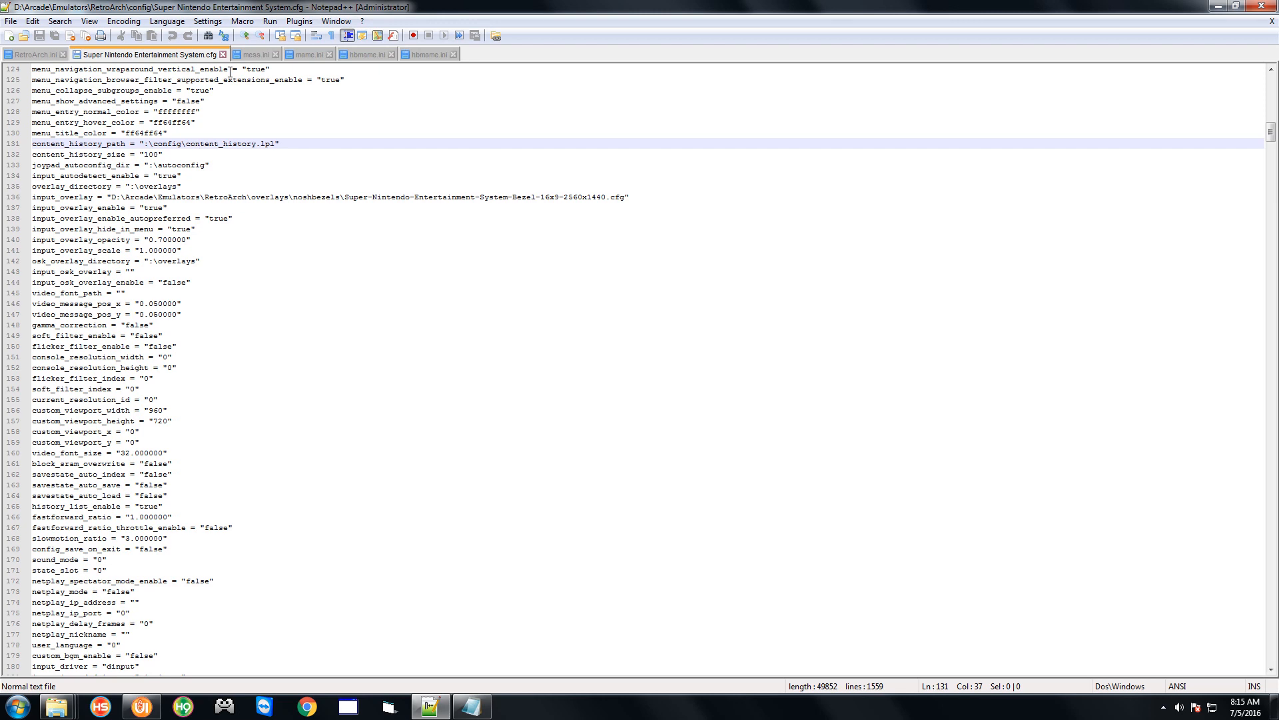
Set input_overlay_enable to "false" in Super Nintendo Entertainment System.cfg and save the file
scroll(378, 335, up, 20)
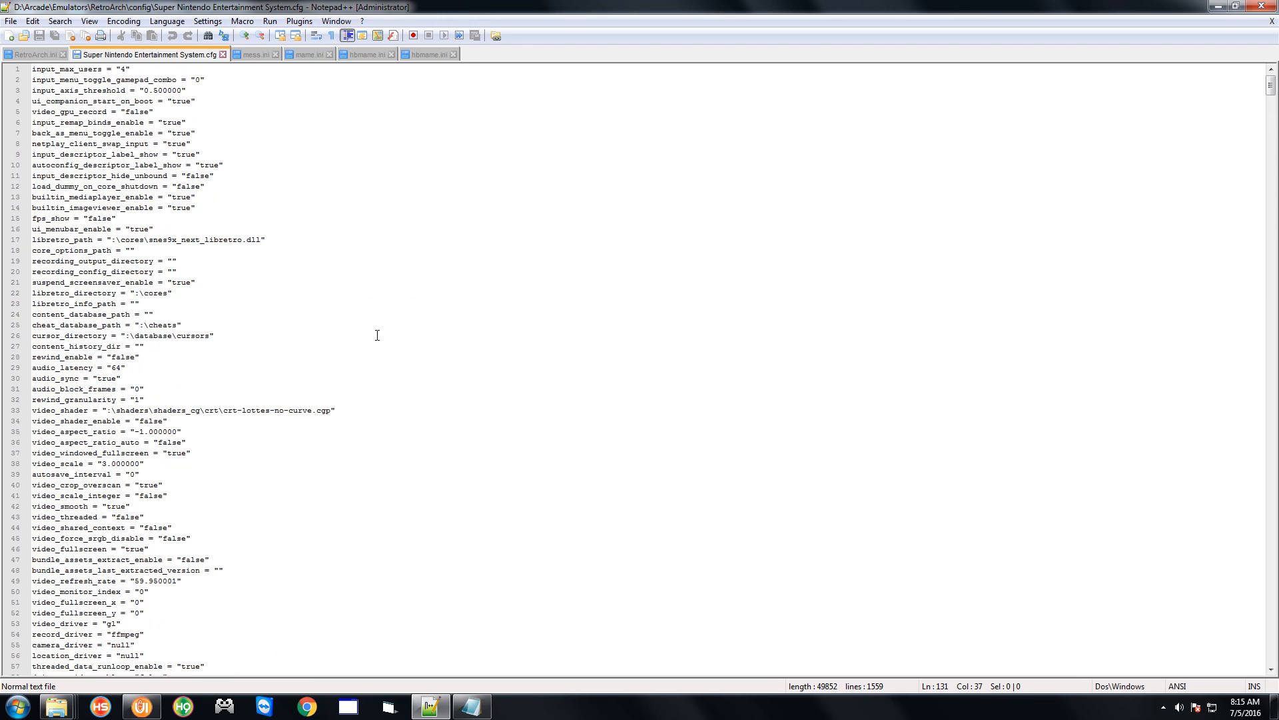
scroll(377, 335, down, 20)
scroll(377, 335, down, 13)
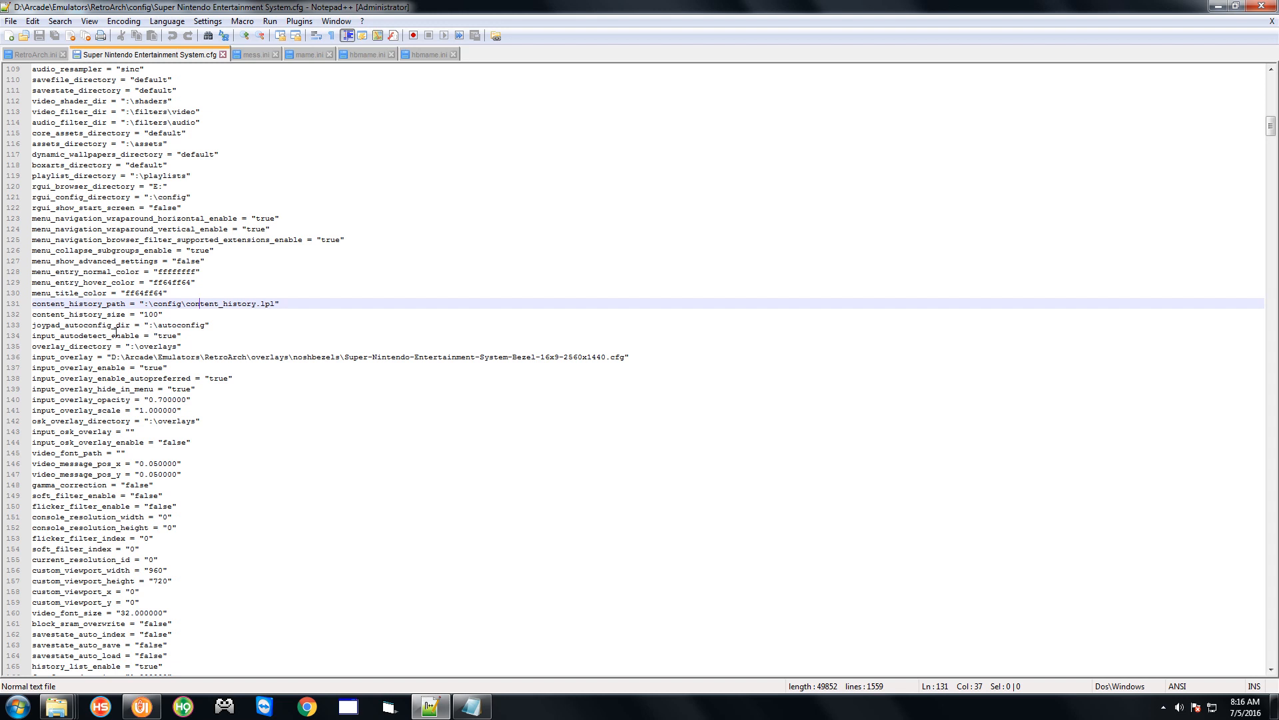
click(153, 367)
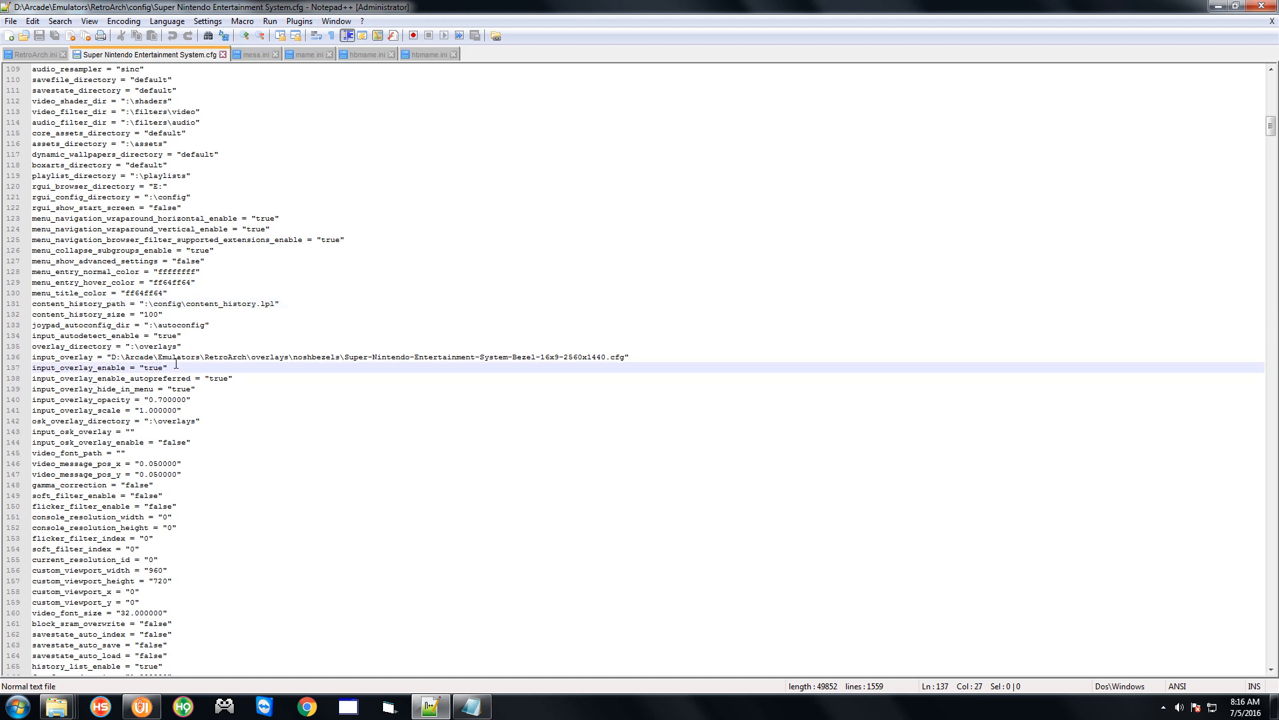
double_click(154, 368)
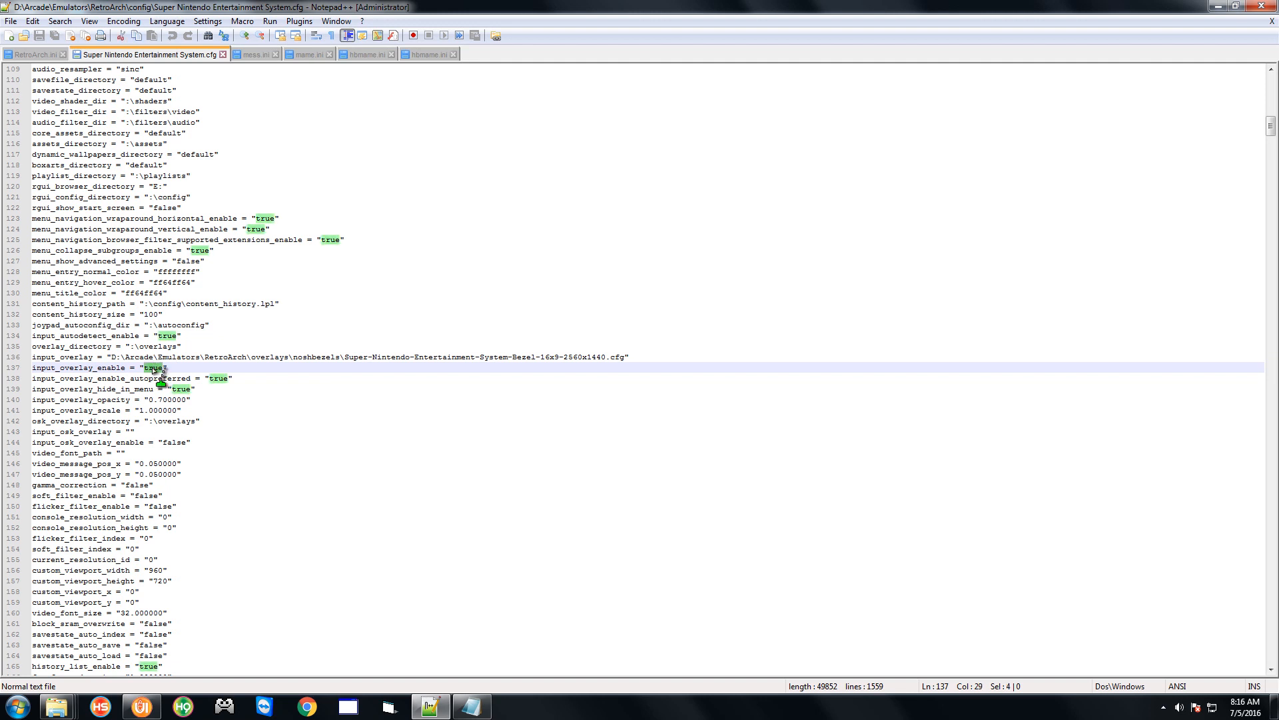
text(flse)
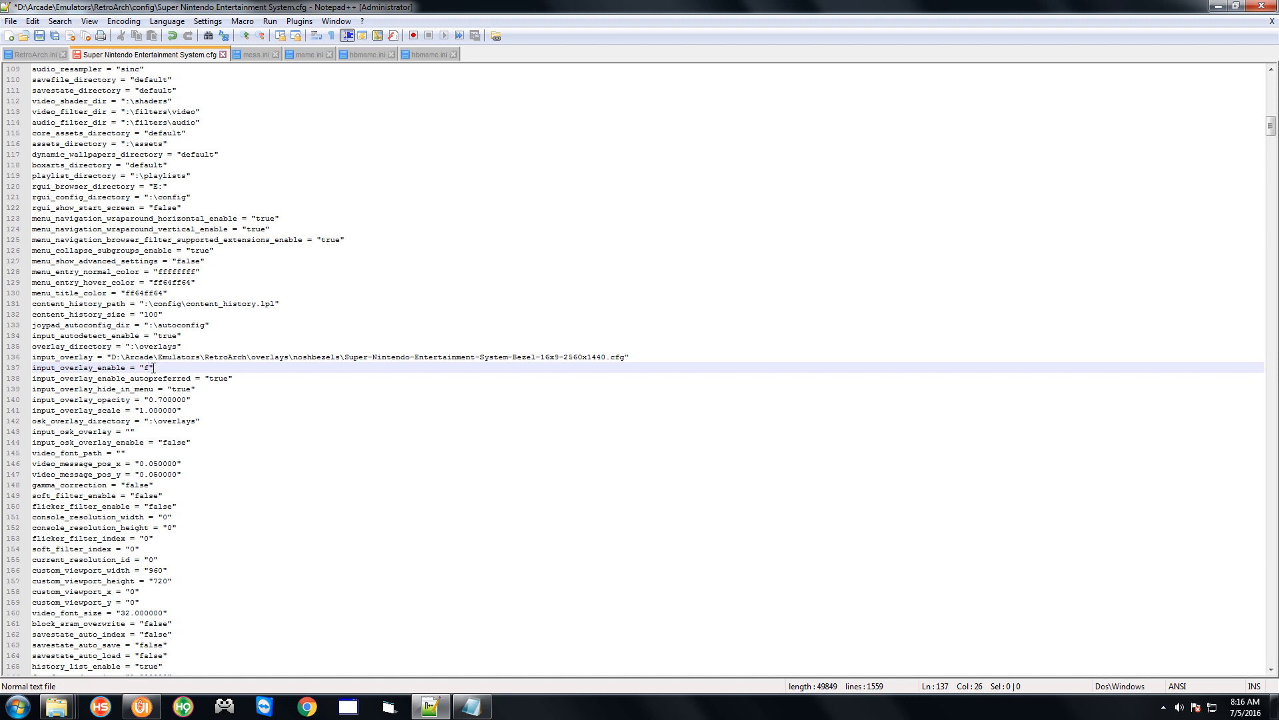
text(alse)
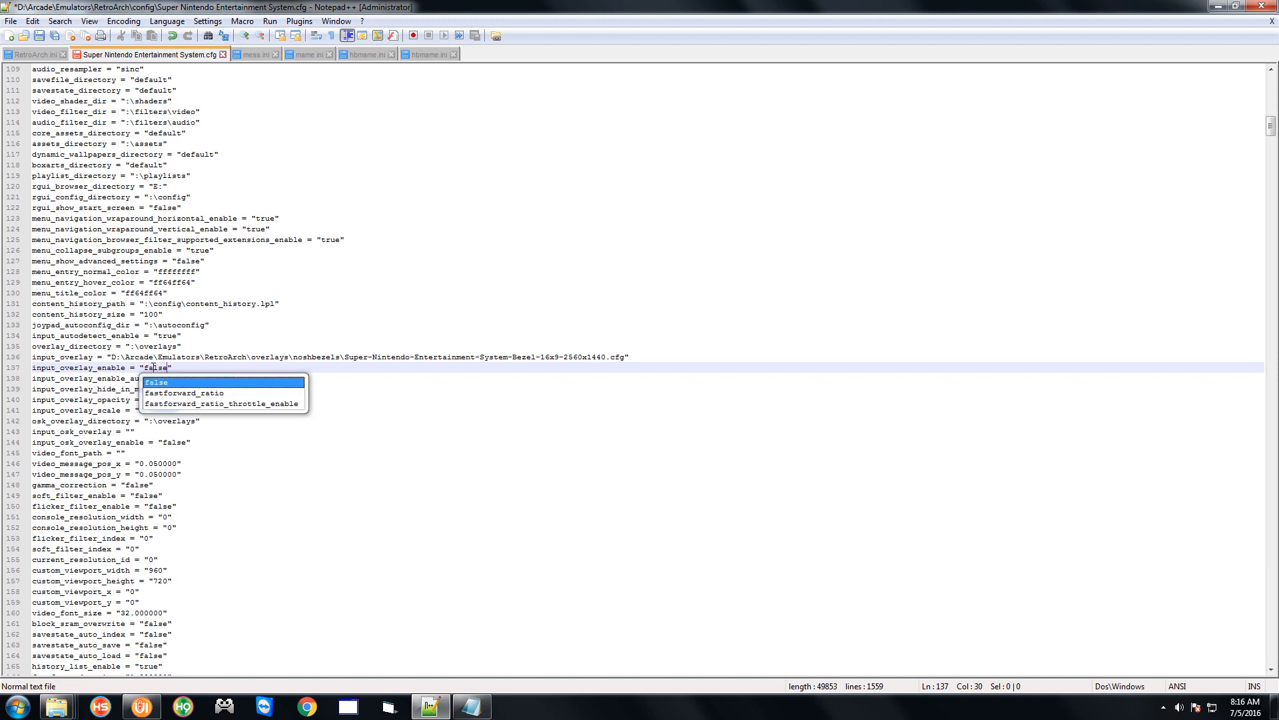
click(150, 271)
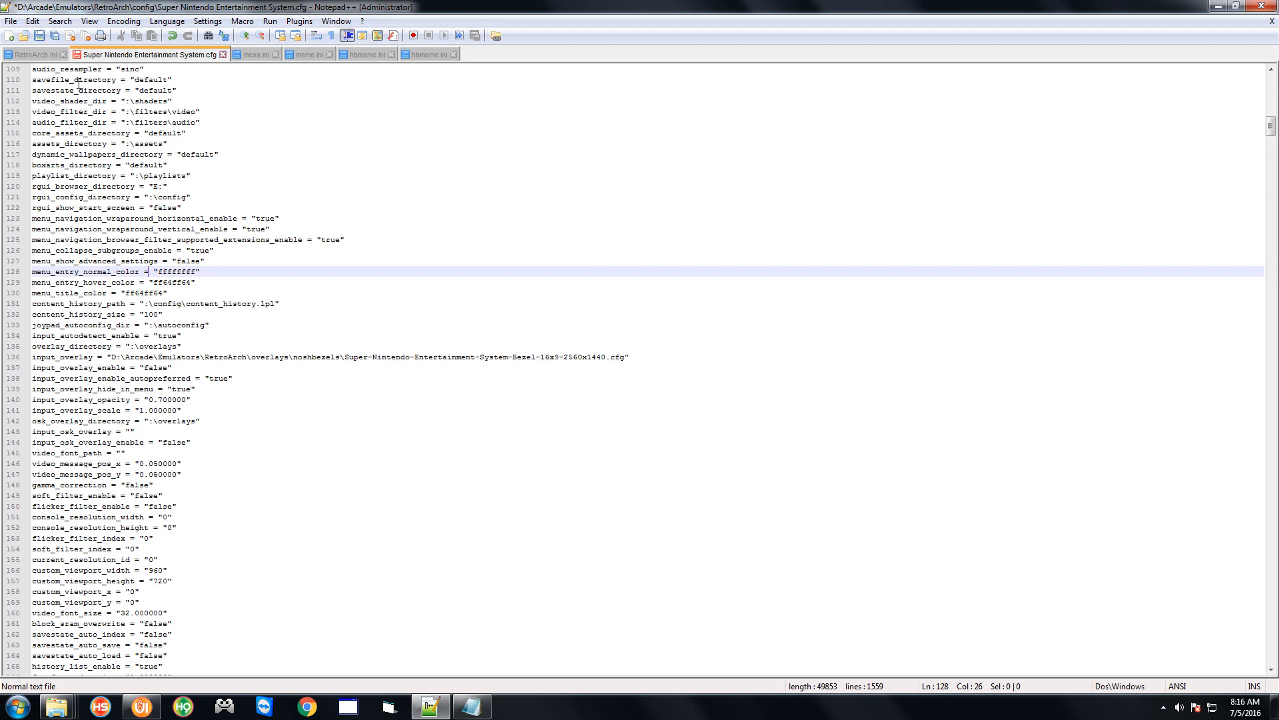
click(40, 36)
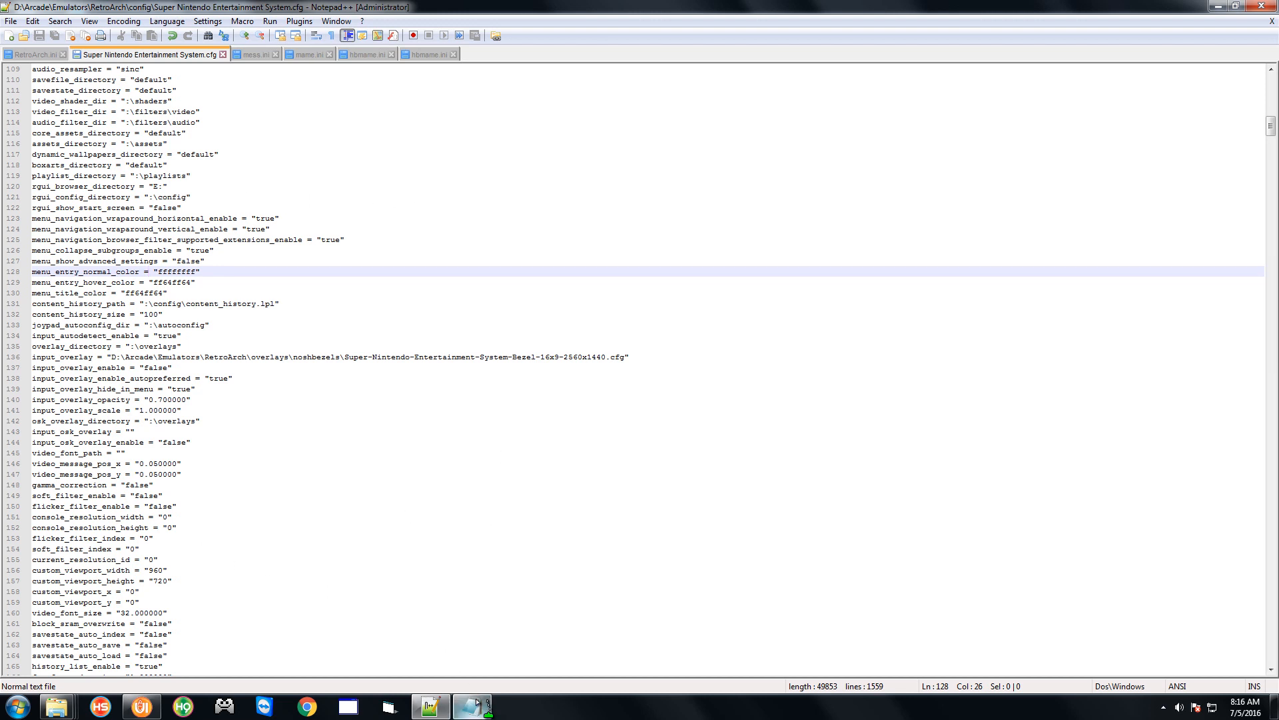
Switch to RocketLauncherUI, launch Super Mario World (USA) to check the display with the overlay disabled, and exit the game
click(158, 712)
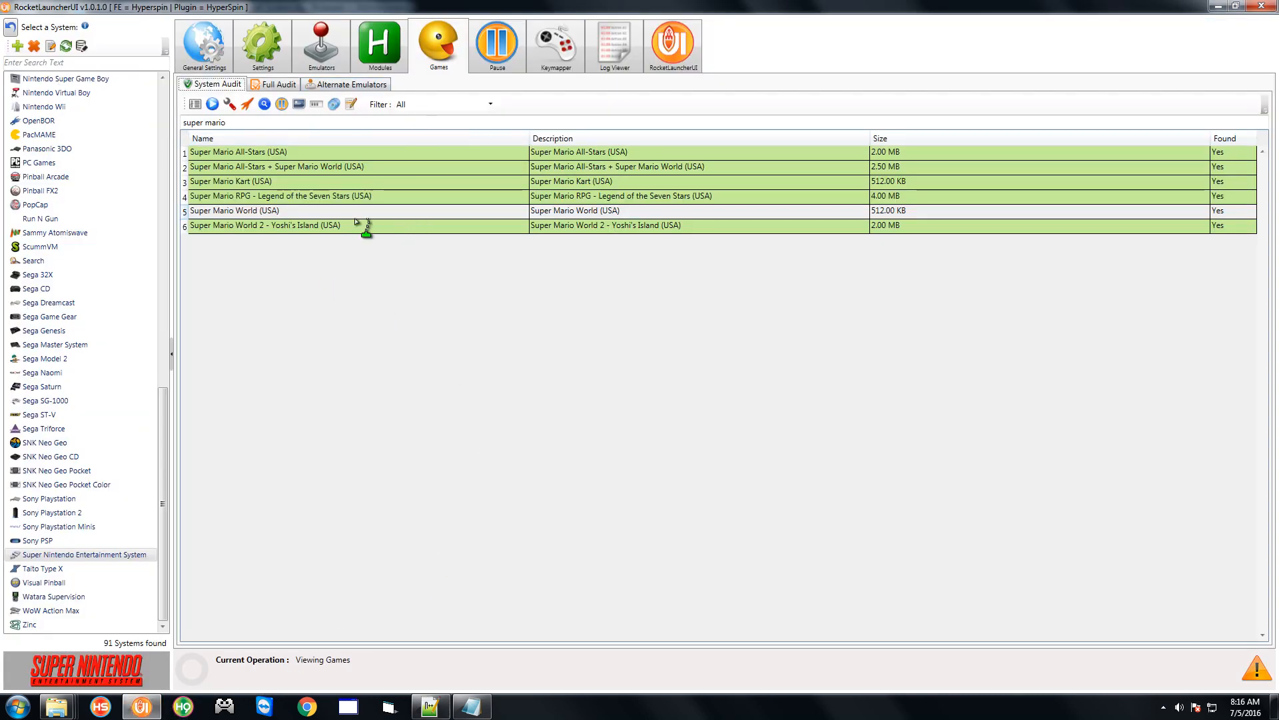
click(247, 106)
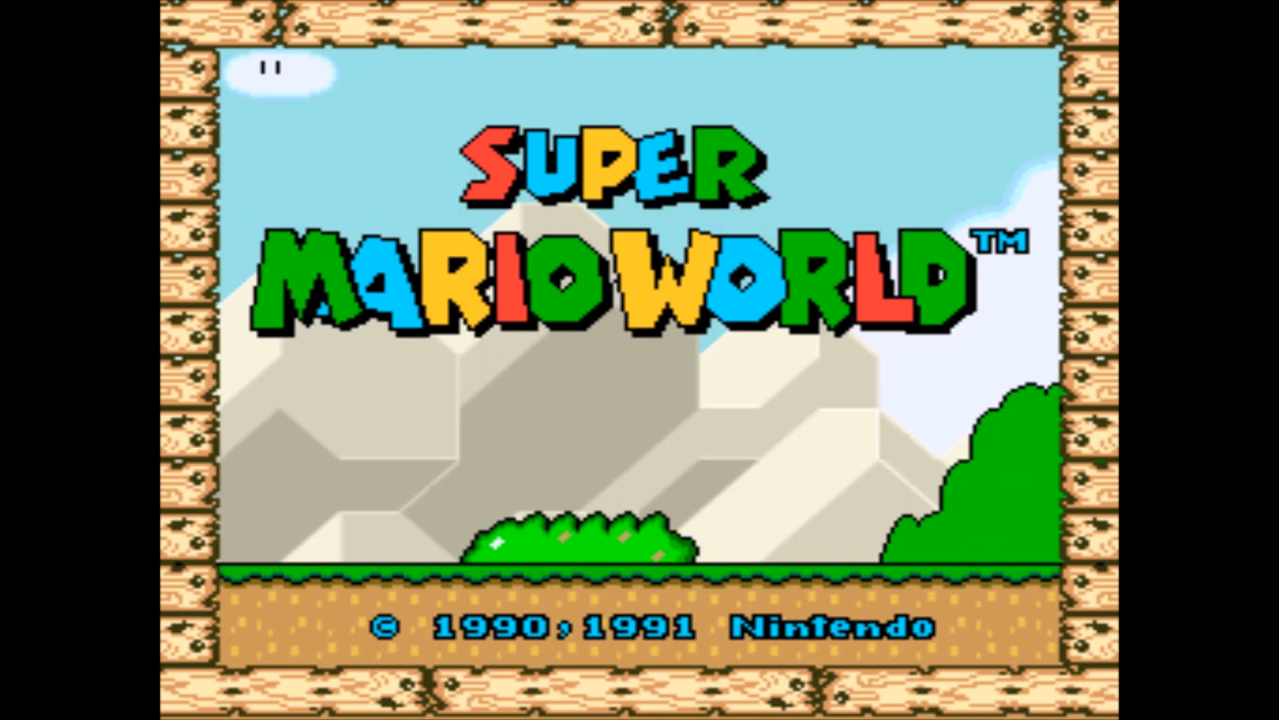
key(Escape)
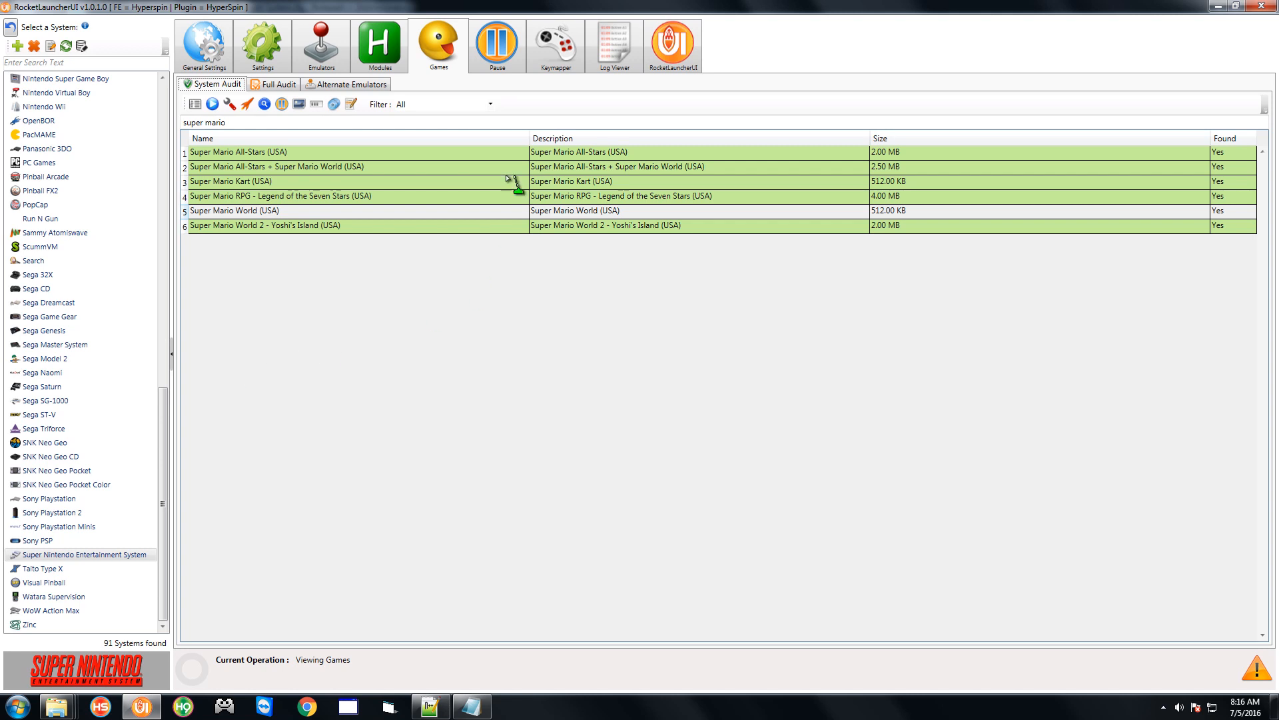
Open the global settings of the RetroArch.ahk module and change AspectRatioIndex for Super Nintendo Entertainment System
click(385, 60)
click(226, 288)
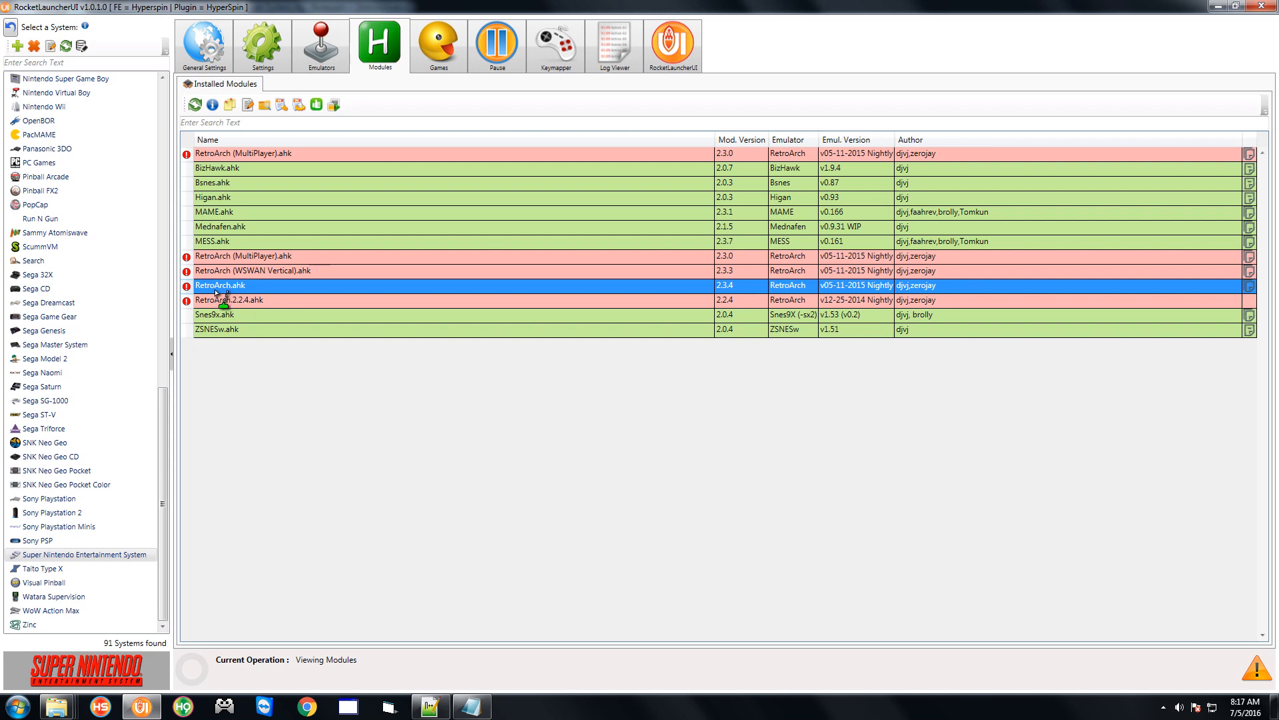
click(281, 106)
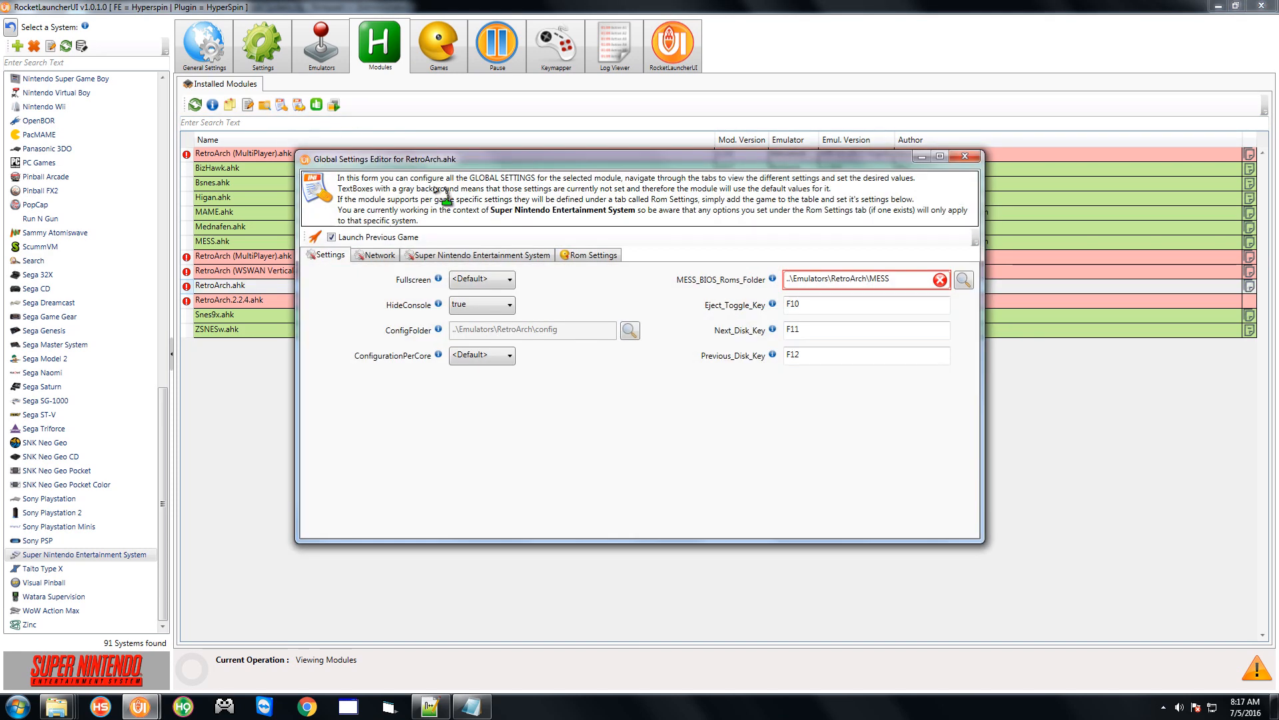
click(451, 257)
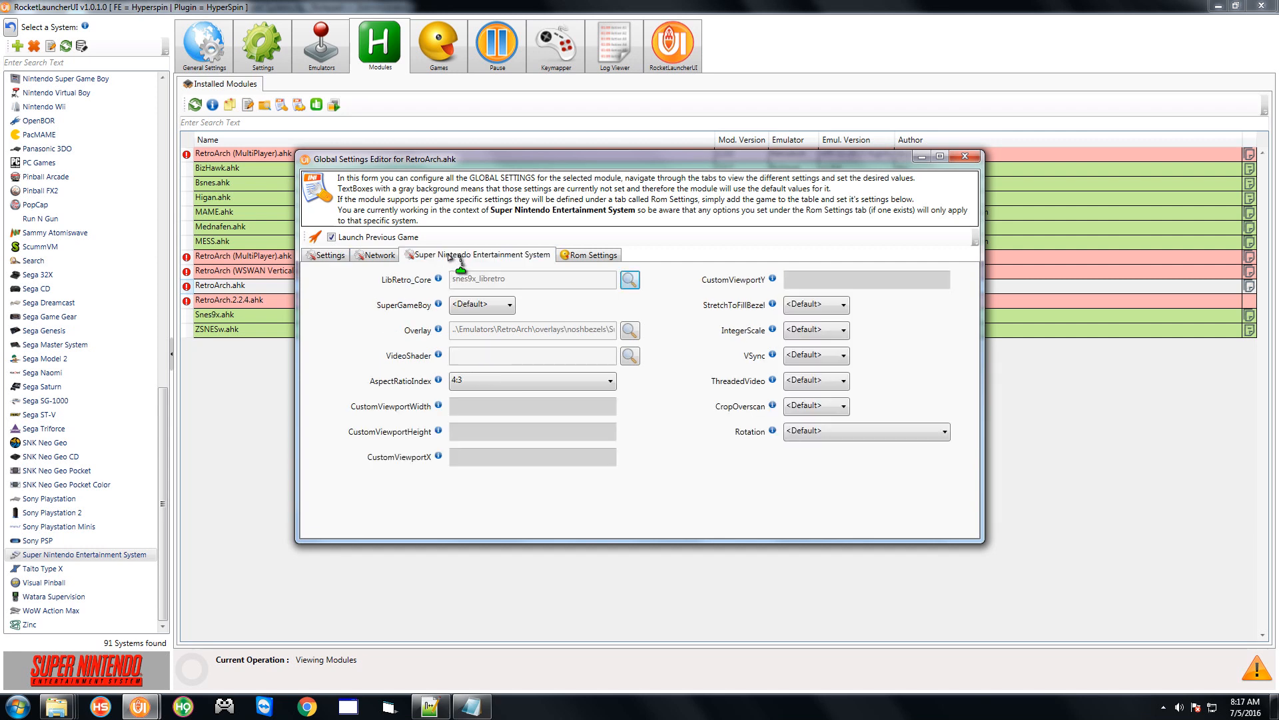
mouse_move(440, 381)
click(477, 383)
click(564, 407)
click(964, 156)
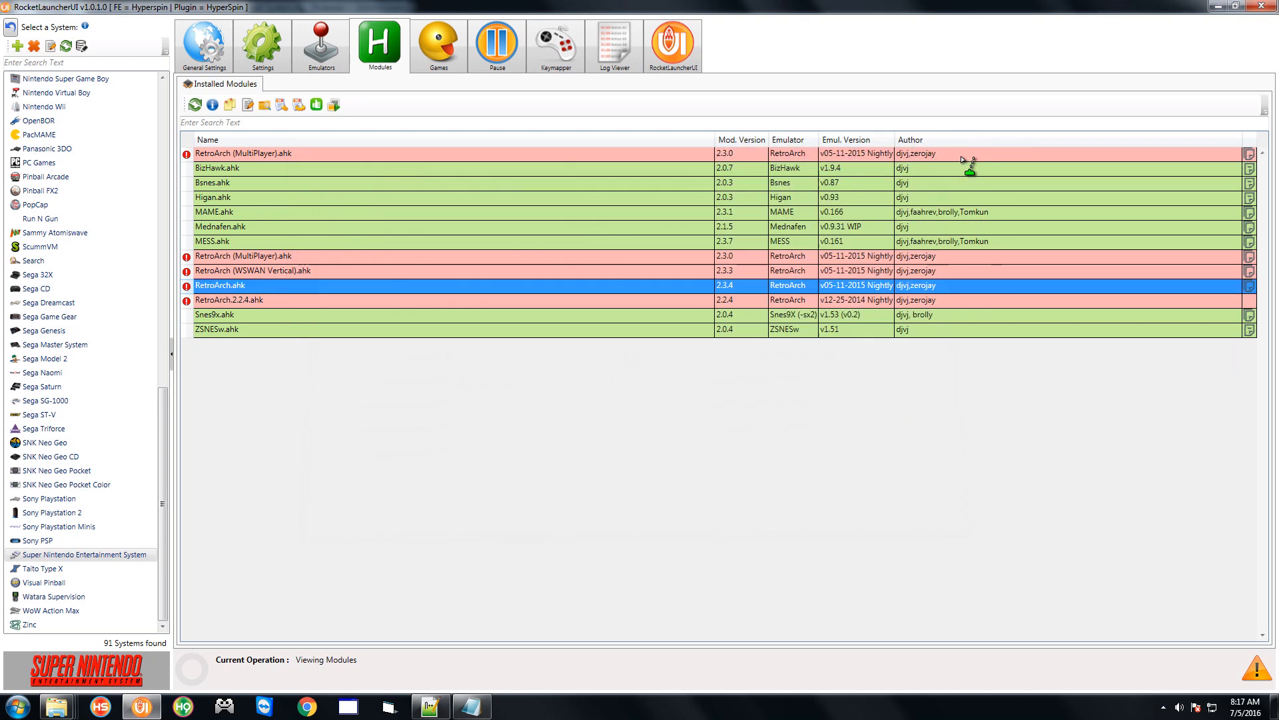
Launch Super Mario World (USA) from the games list to test the new aspect ratio, and exit the game
click(439, 44)
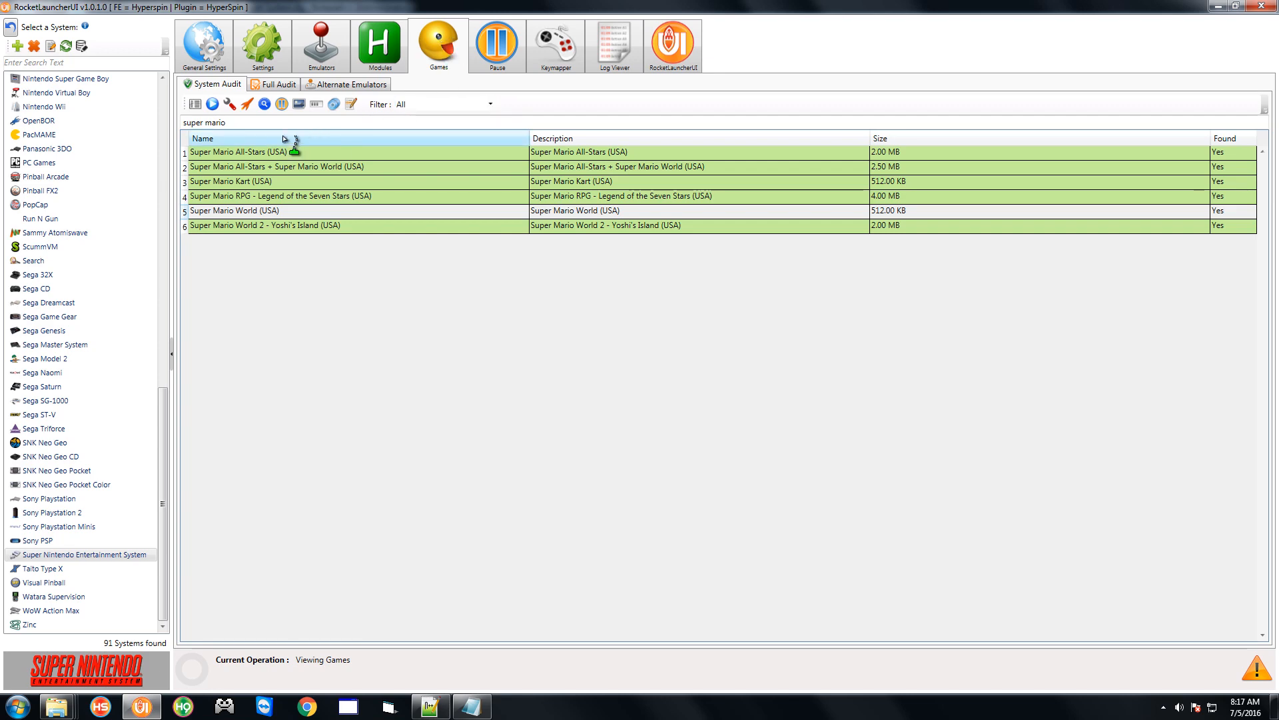
click(246, 104)
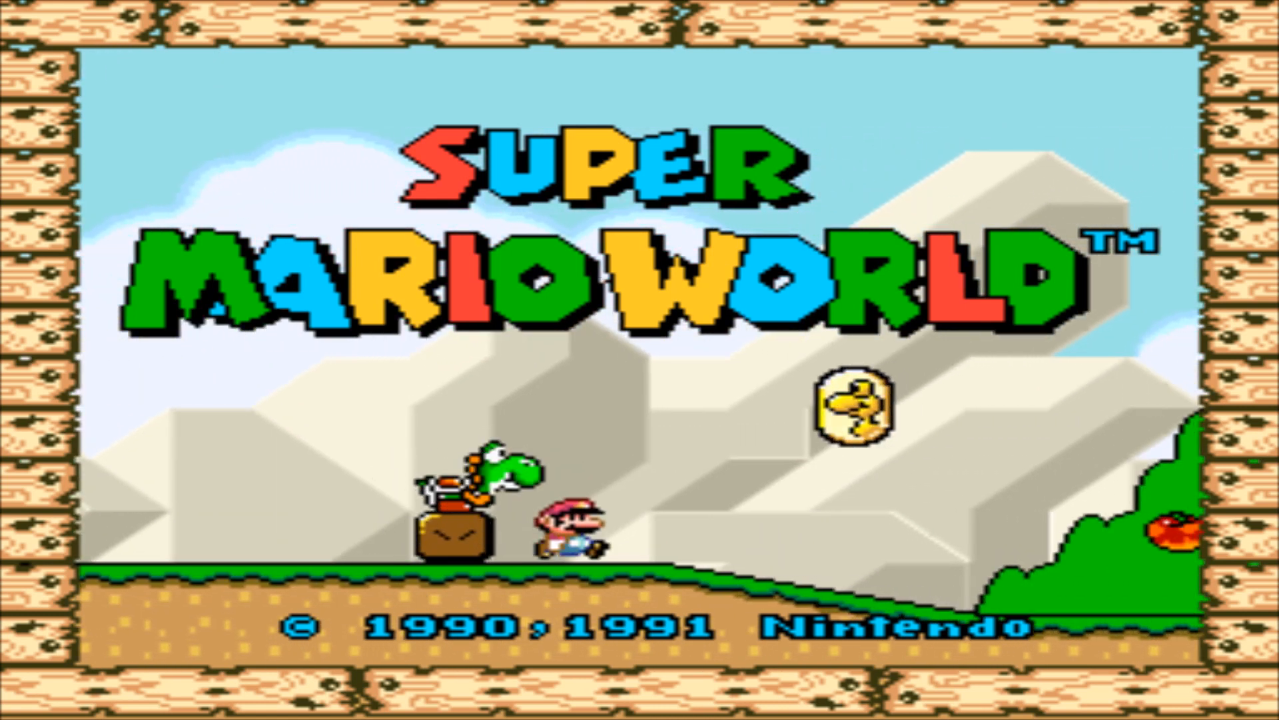
key(Escape)
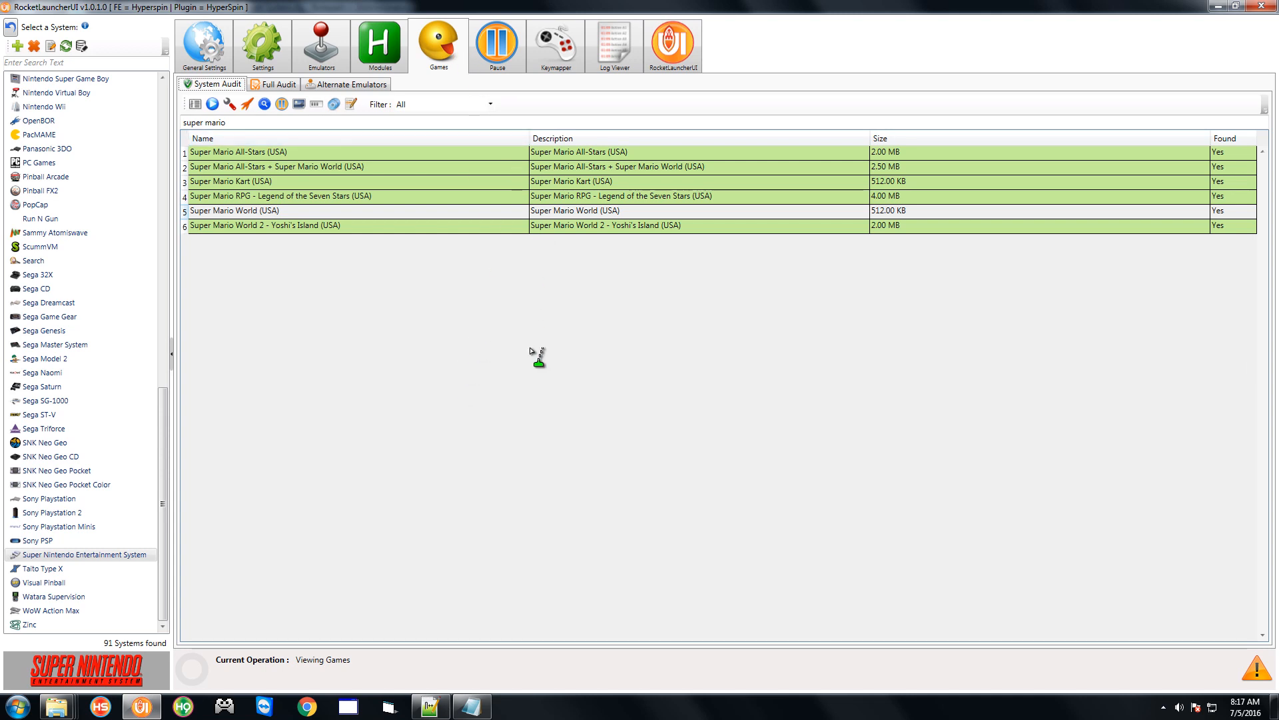
click(395, 53)
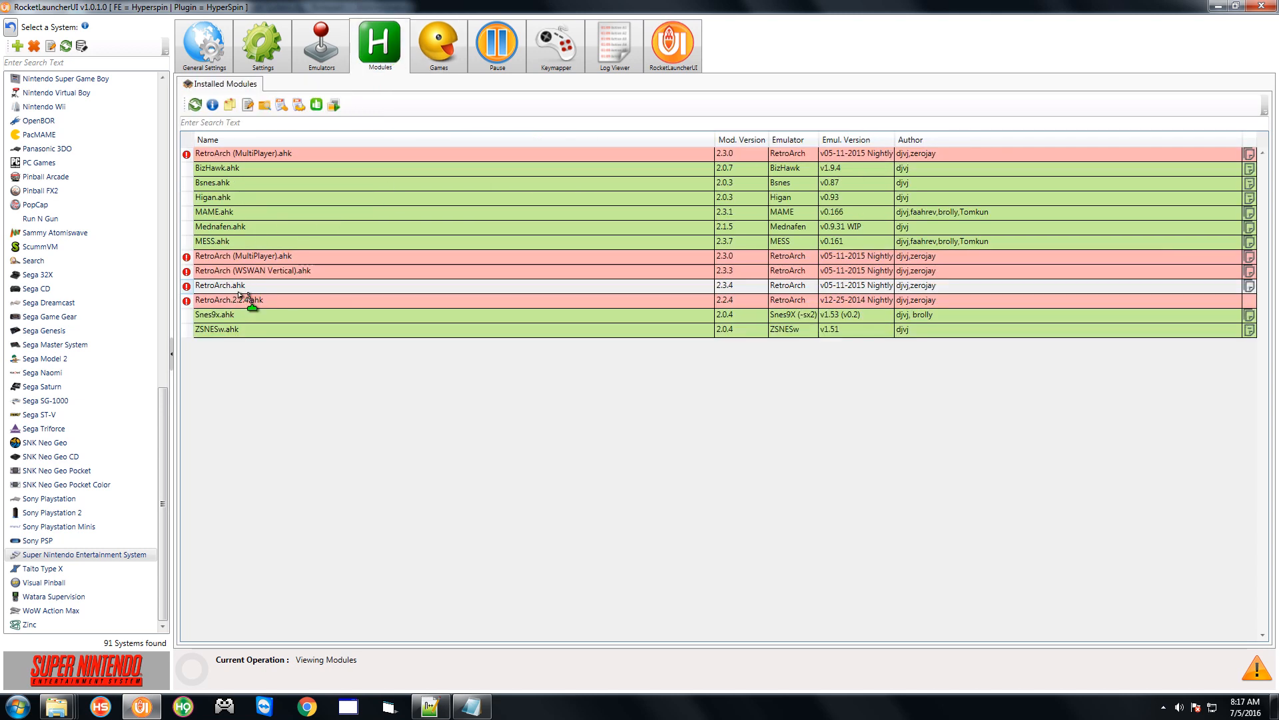
click(436, 57)
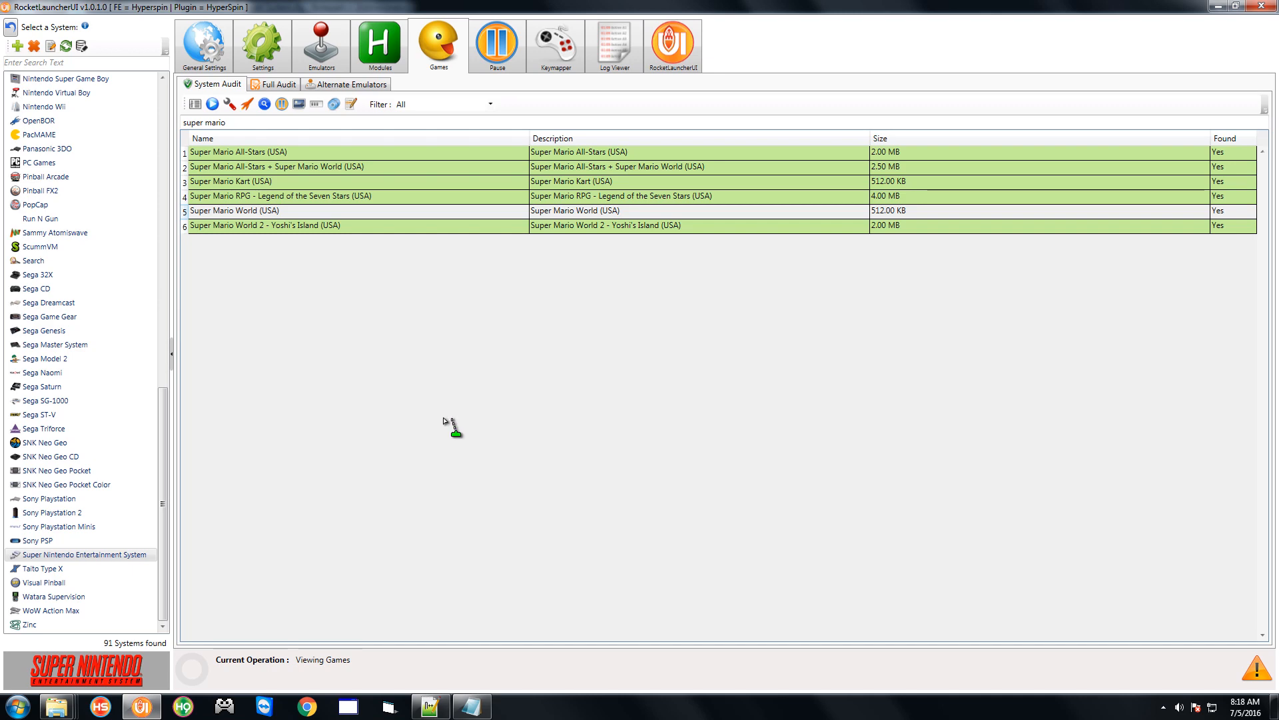
Switch to Notepad++, reload the modified files, and highlight the input_overlay_enable setting in Super Nintendo Entertainment System.cfg
click(430, 705)
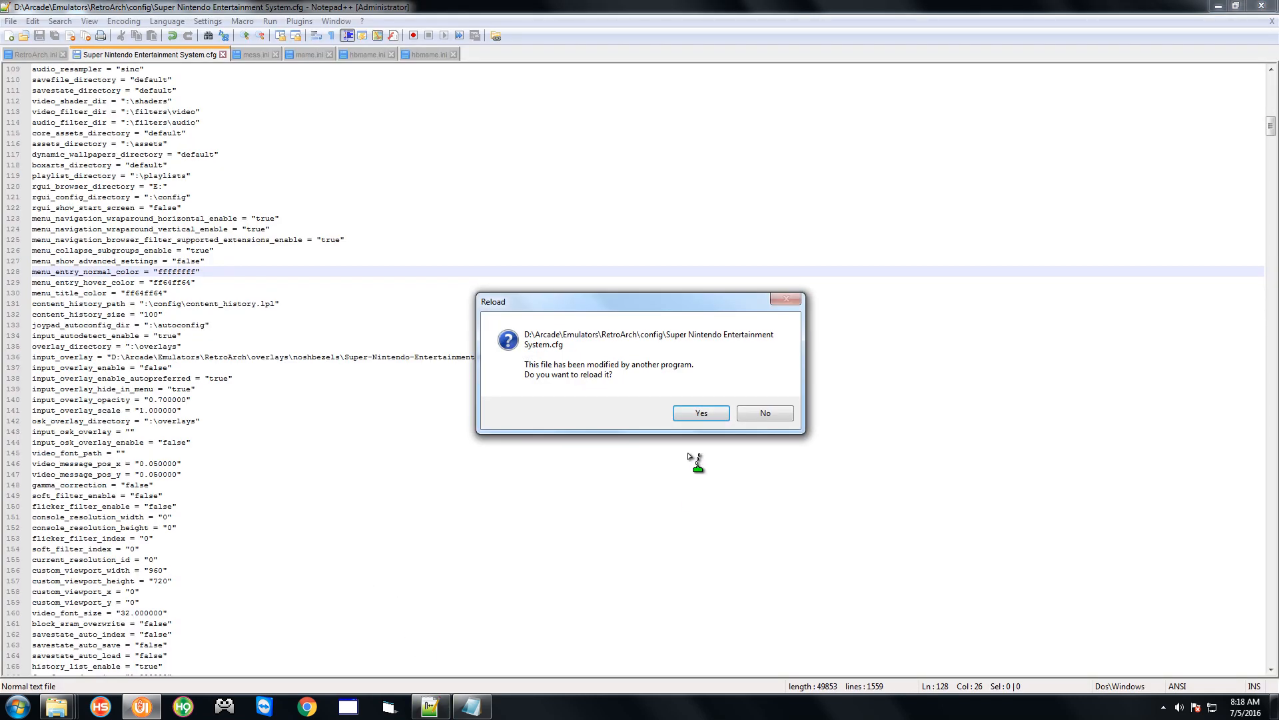
click(700, 413)
click(693, 412)
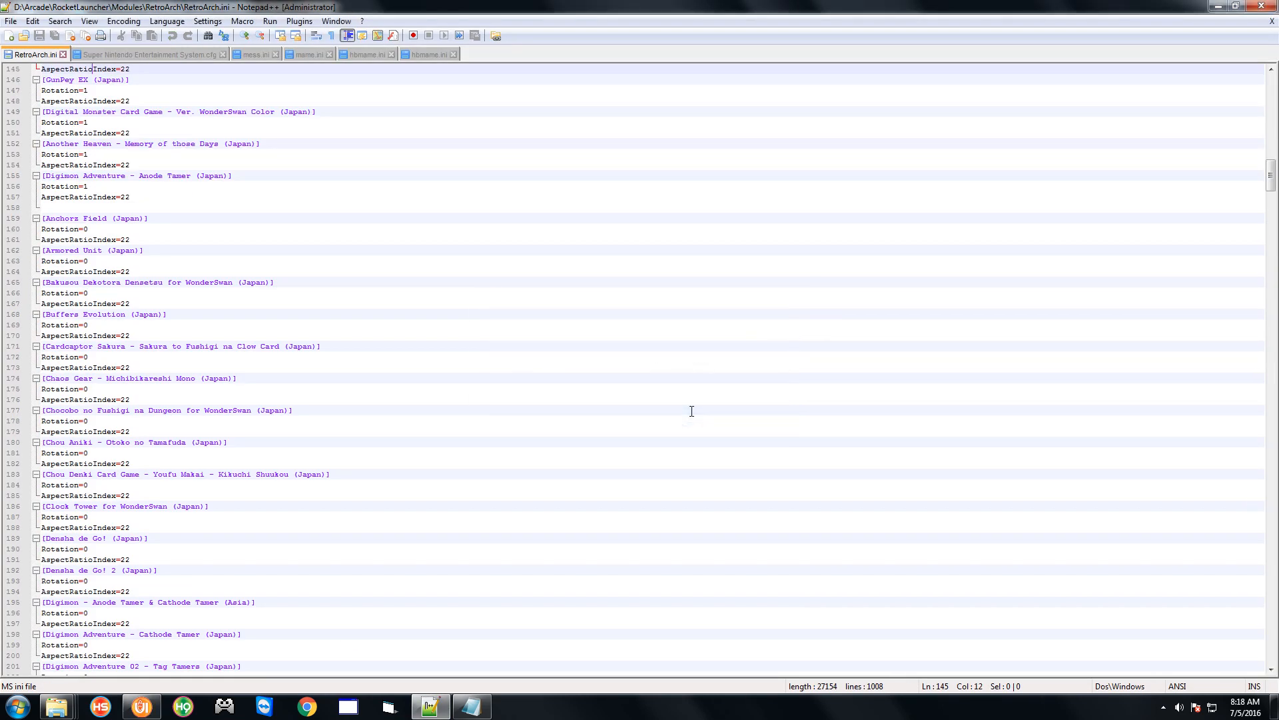
click(152, 56)
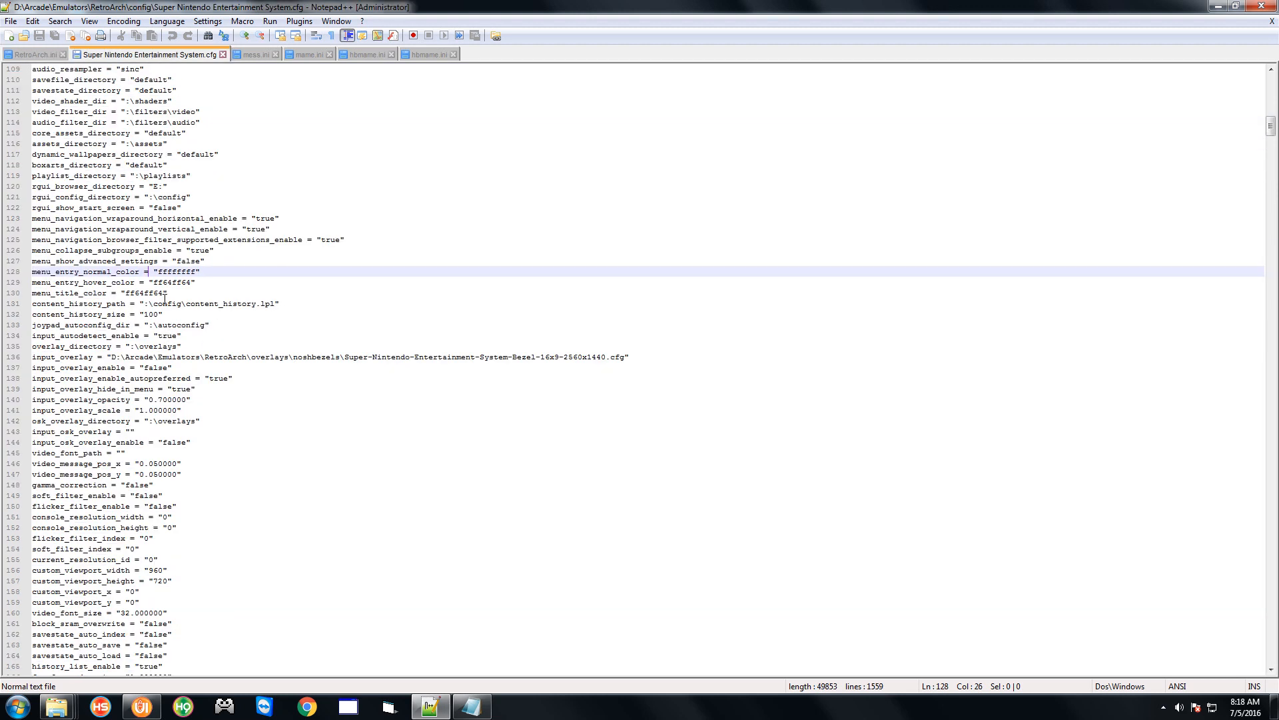
drag(167, 367, 125, 368)
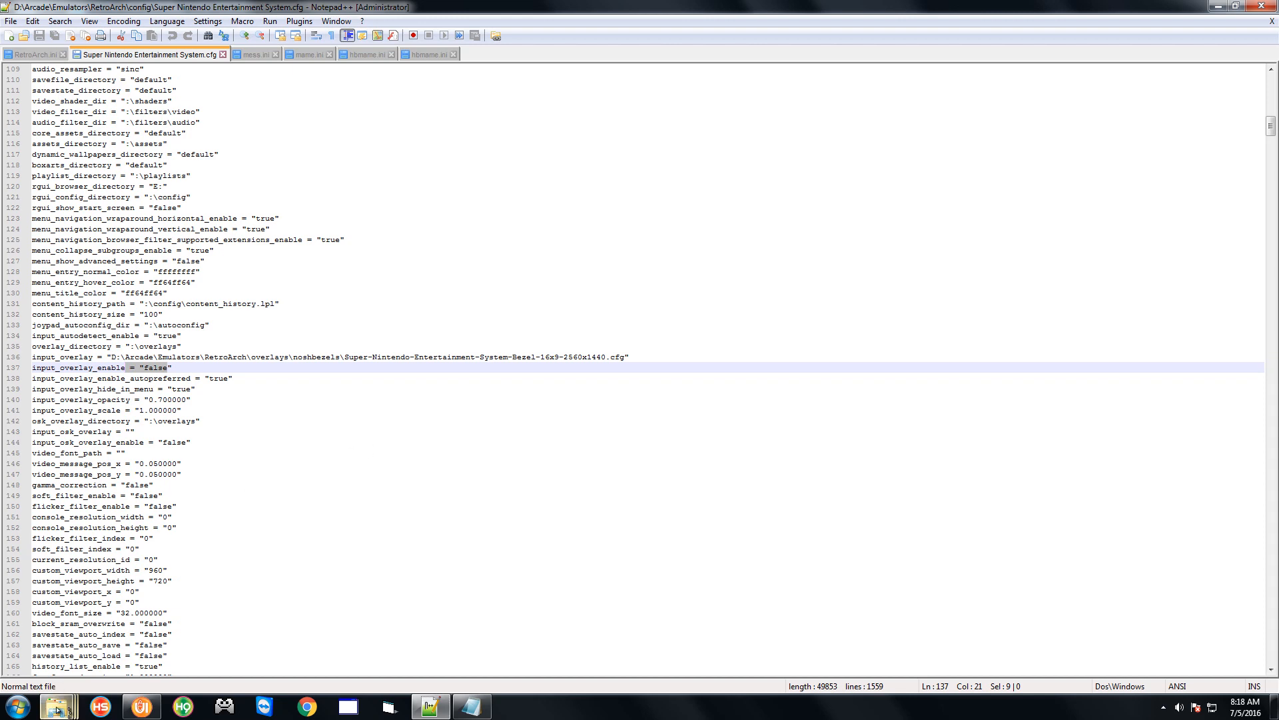
Bring up the file browser window showing the config folder and go to the overlays folder inside Emulators\RetroArch
mouse_move(57, 706)
click(381, 622)
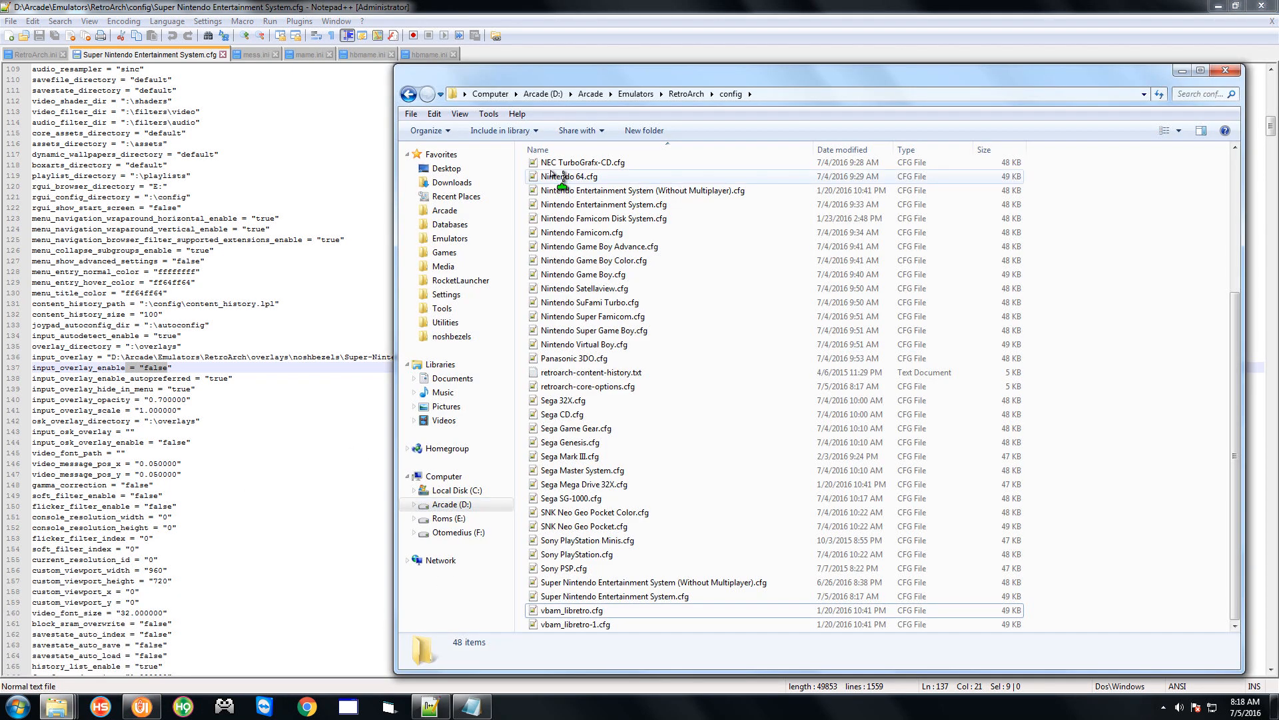
drag(794, 79, 773, 46)
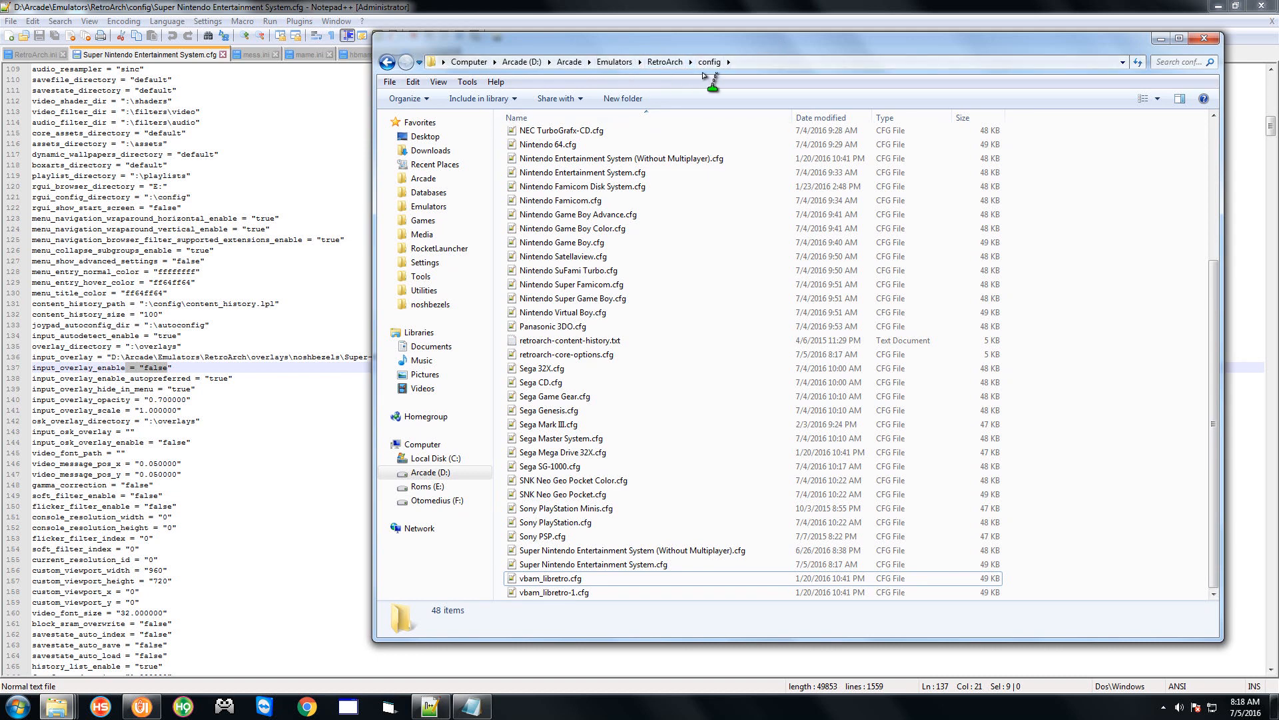
click(665, 61)
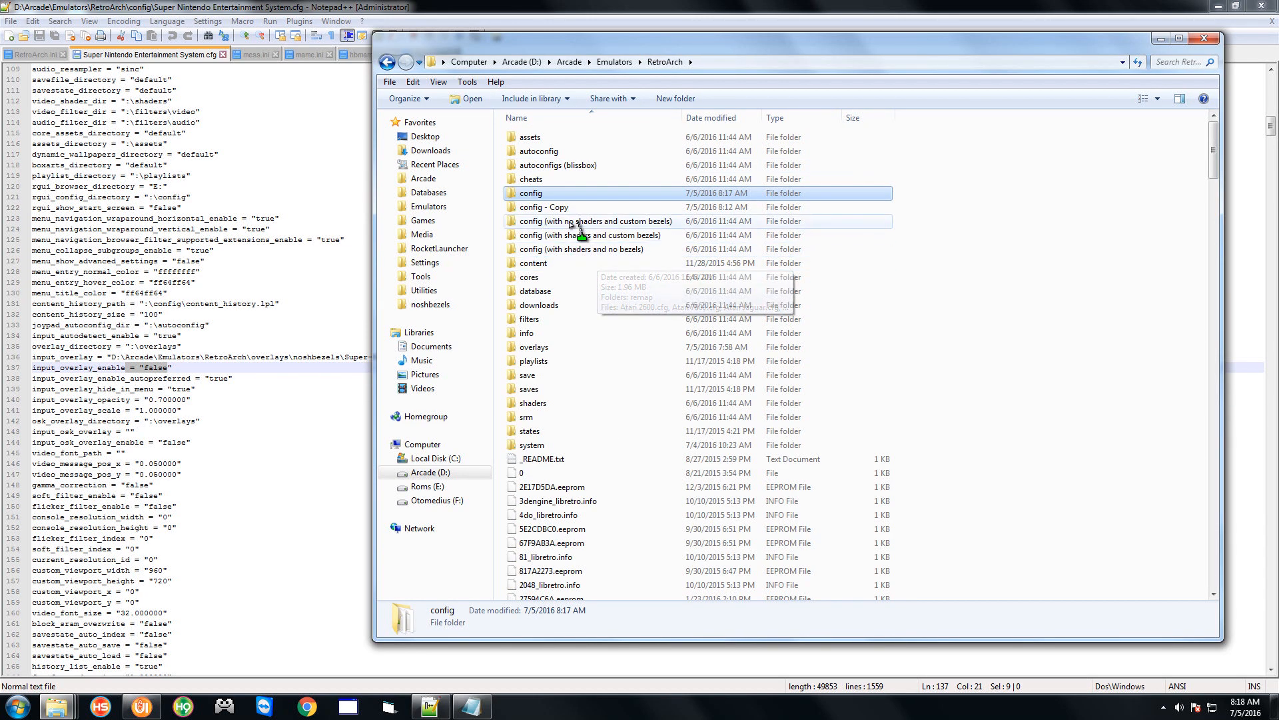
double_click(549, 351)
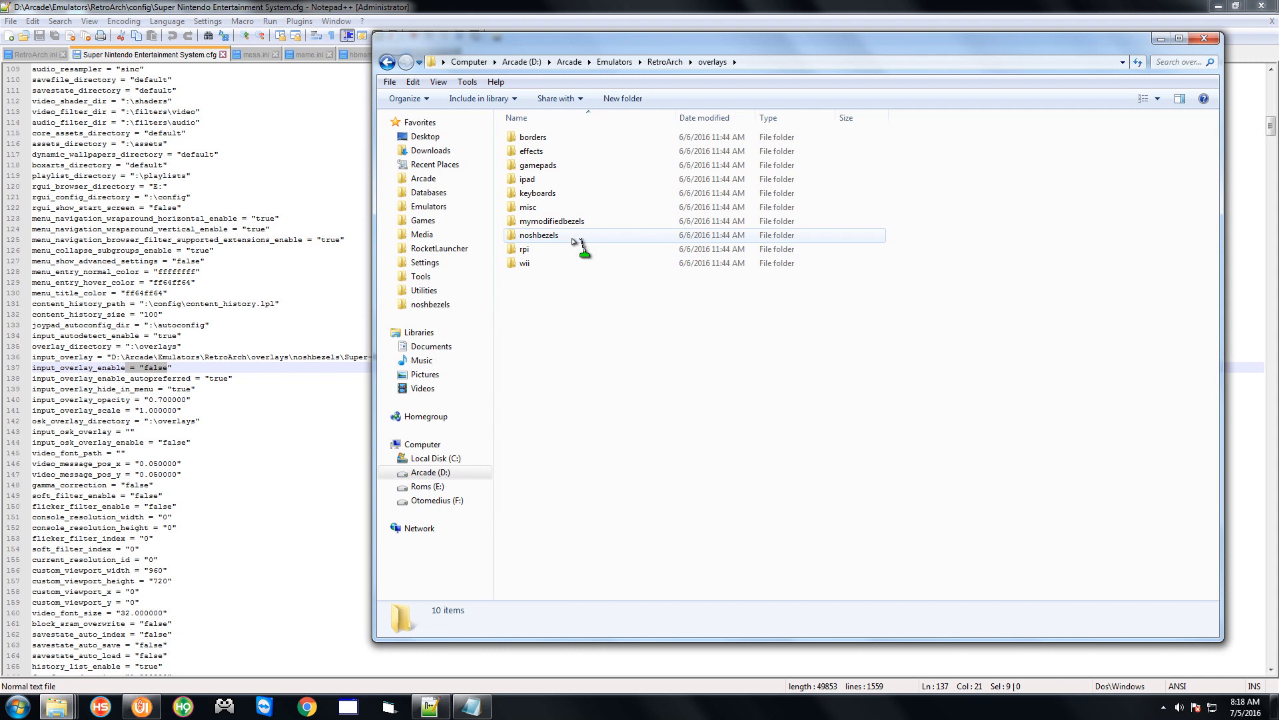
Rename the noshbezels folder as noshbezels.bak and the mymodifiedbezels folder as mymodifiedbezels.bak
click(538, 237)
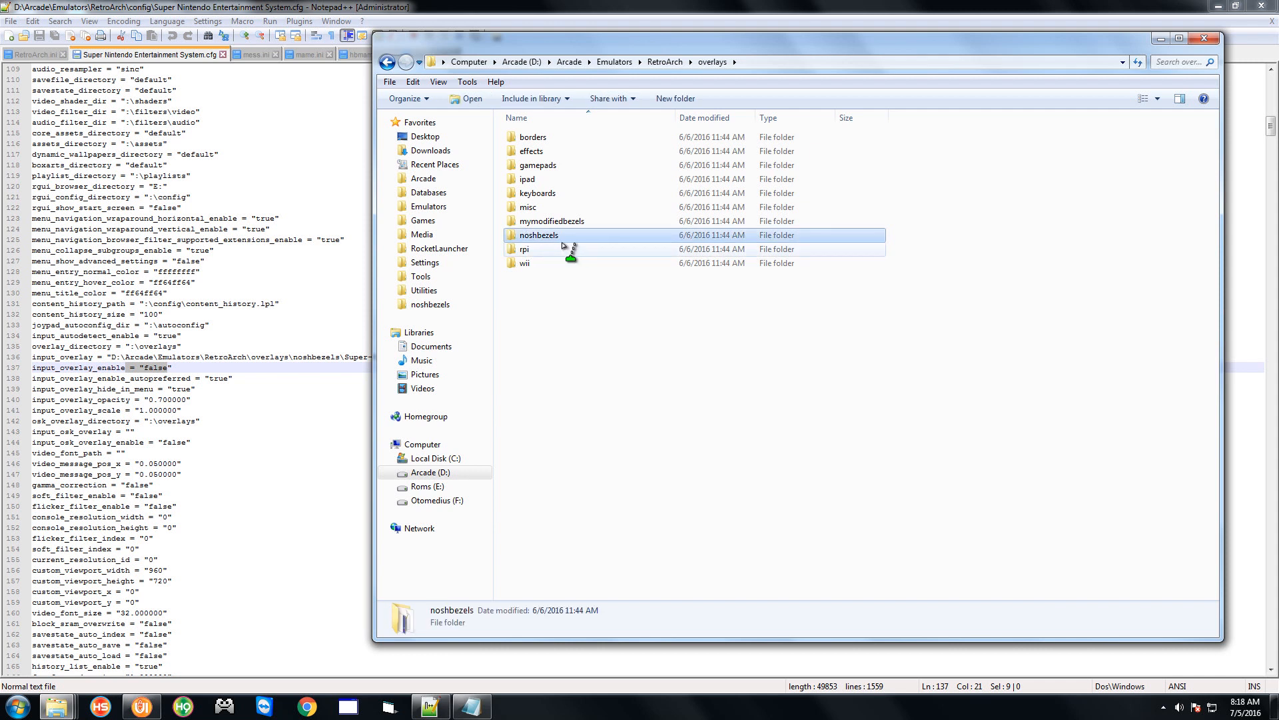
click(570, 234)
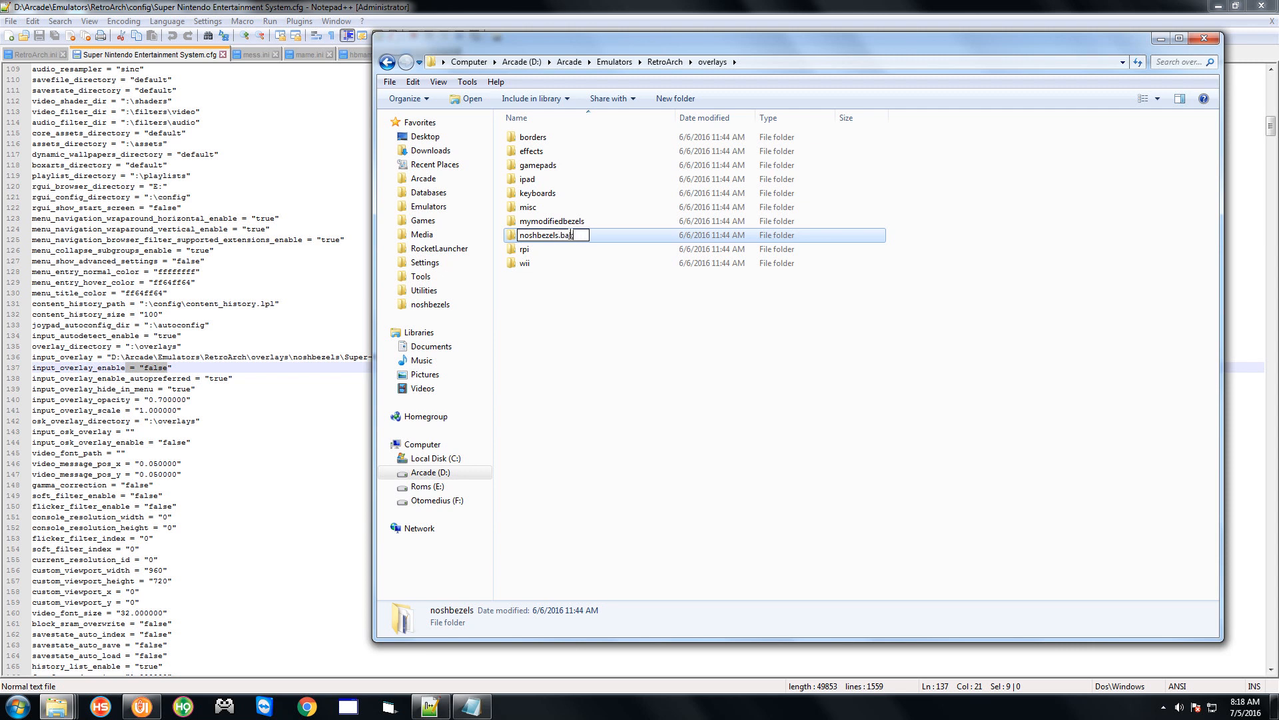
key(Return)
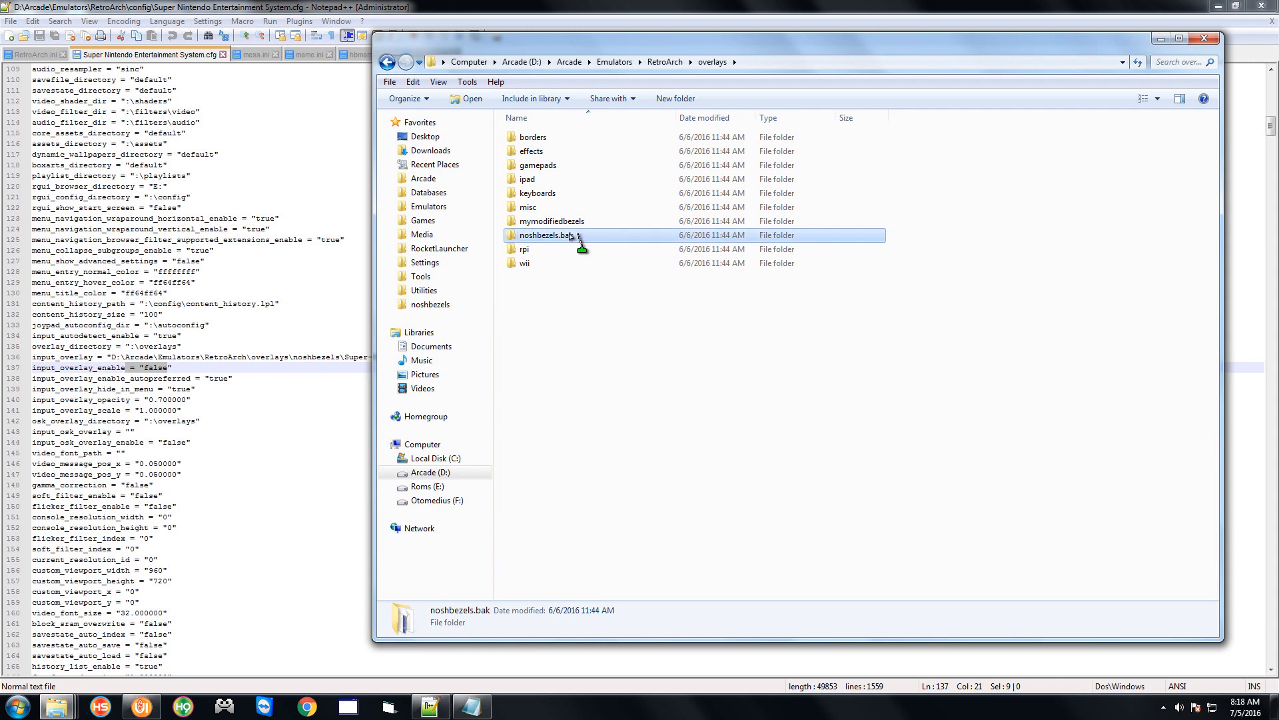
click(568, 220)
key(F2)
key(Home)
text(.bak)
key(Return)
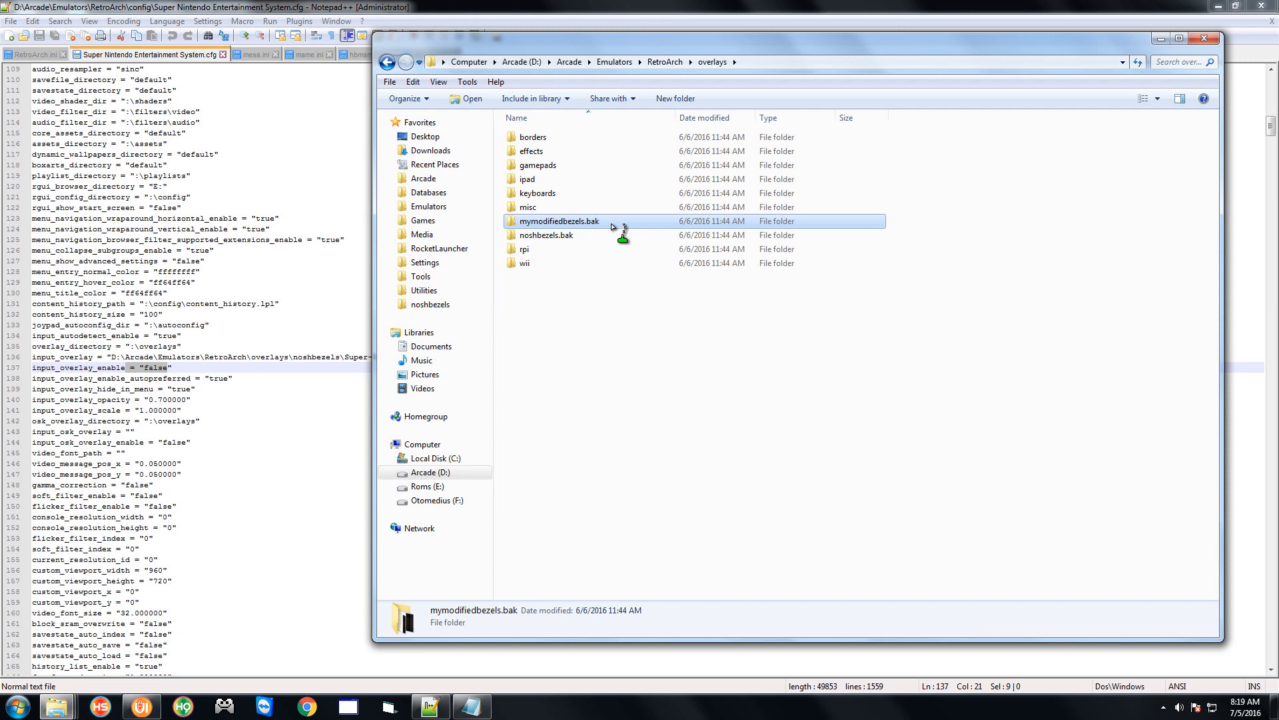
Remove the .bak suffix from both bezel folders, restoring the names noshbezels and mymodifiedbezels
click(572, 237)
click(586, 237)
click(587, 235)
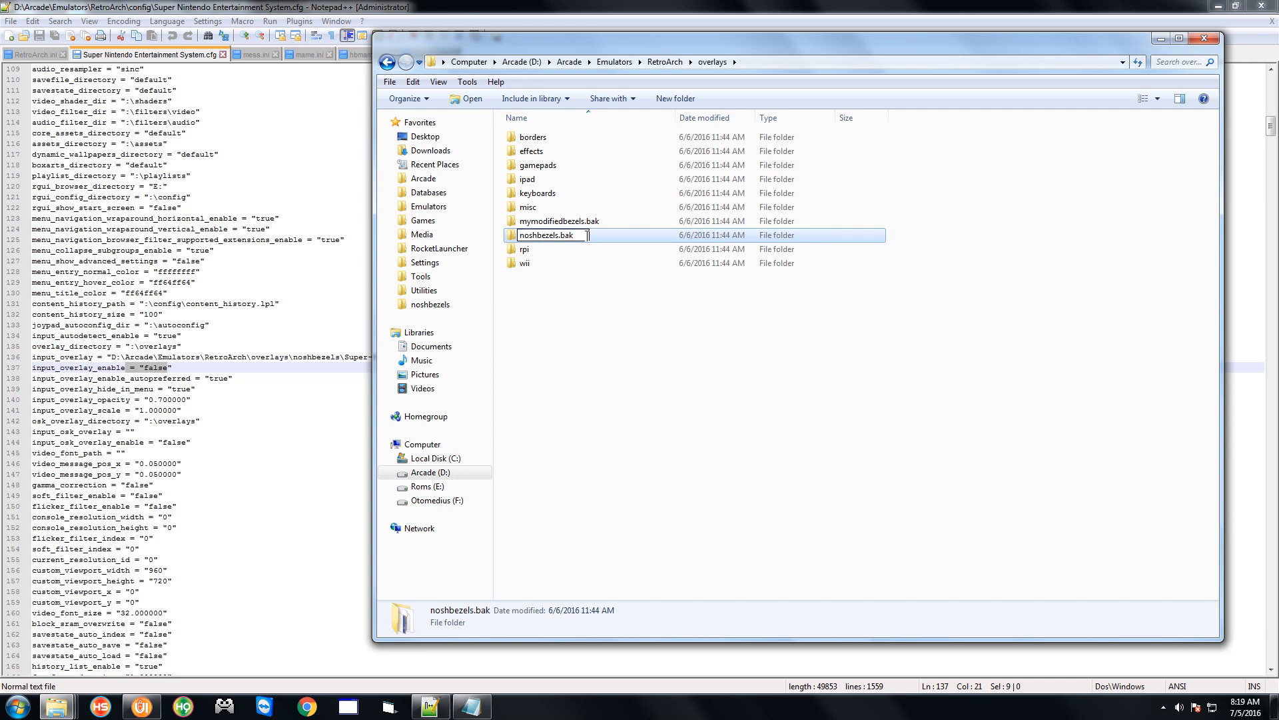
key(BackSpace)
key(BackSpace)
key(BackSpace)
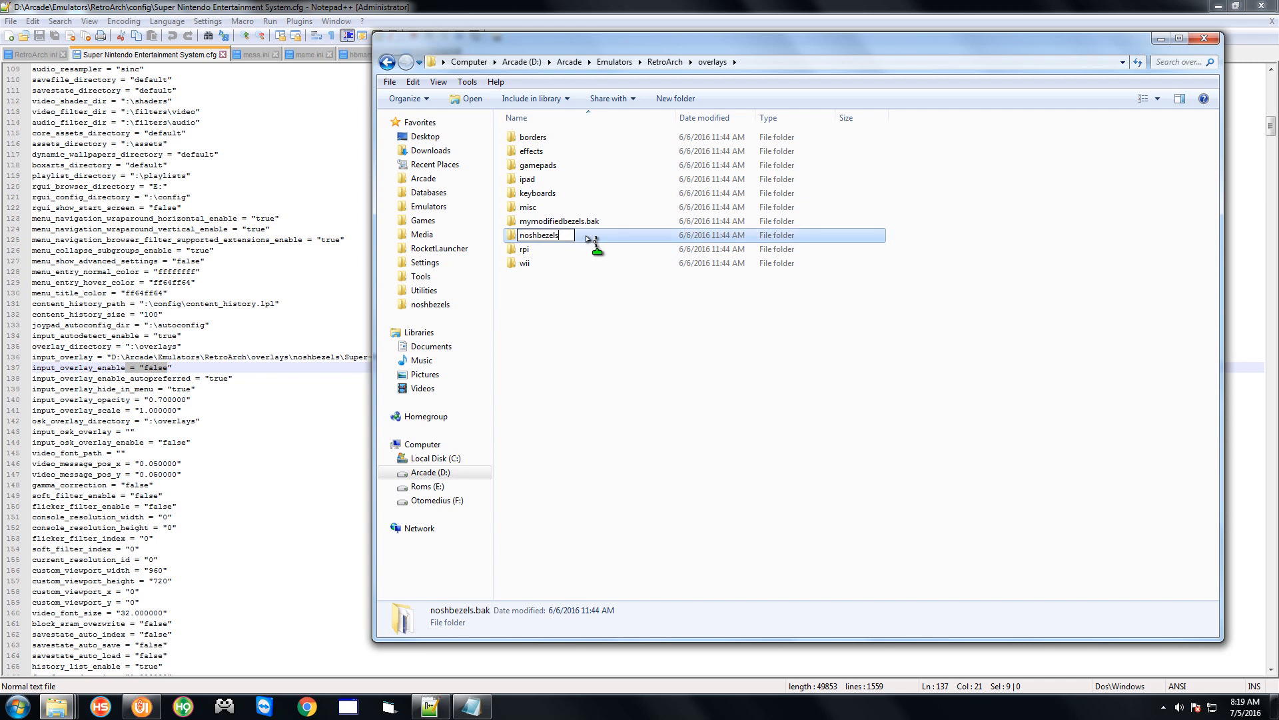
key(Return)
key(Up)
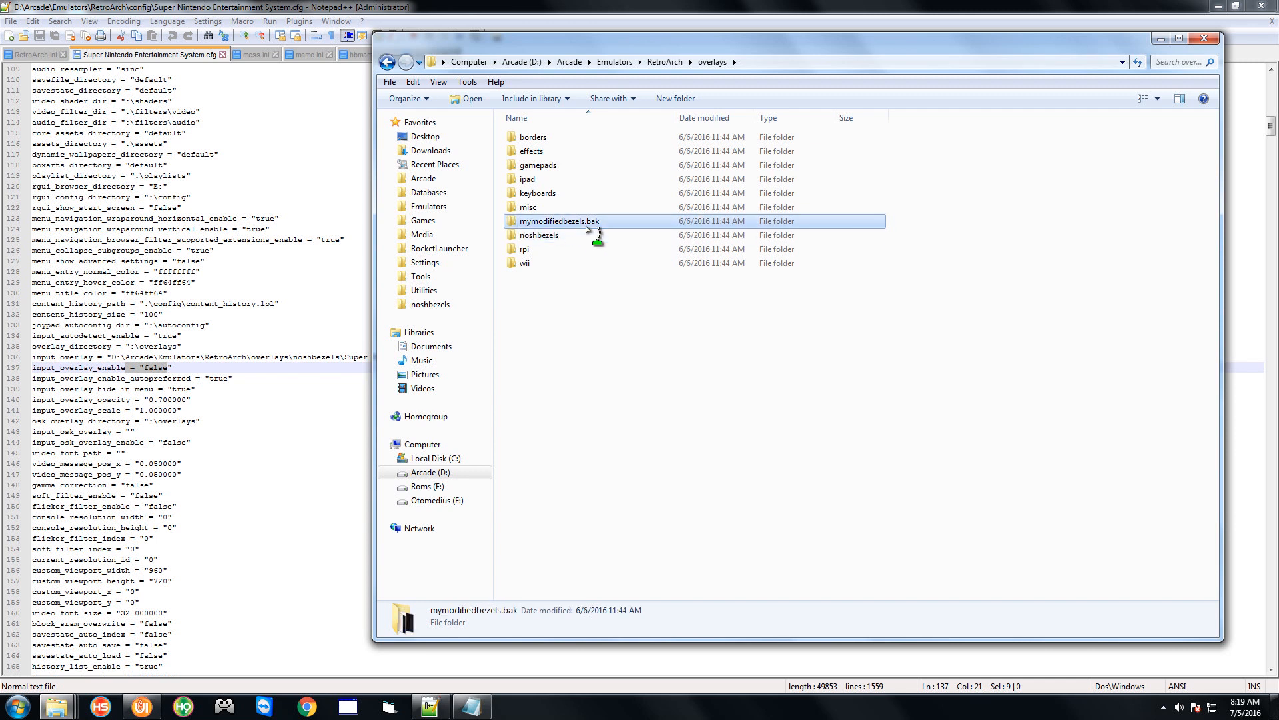
key(F2)
key(End)
key(BackSpace)
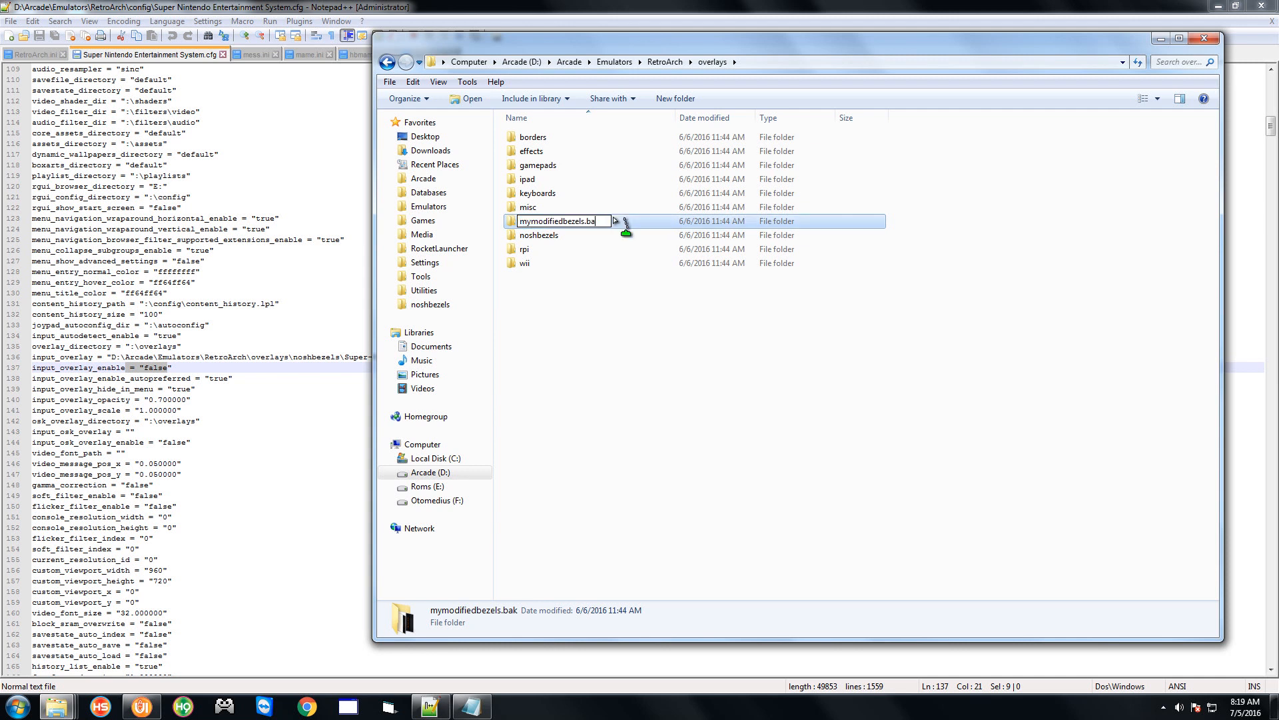
key(BackSpace)
key(Return)
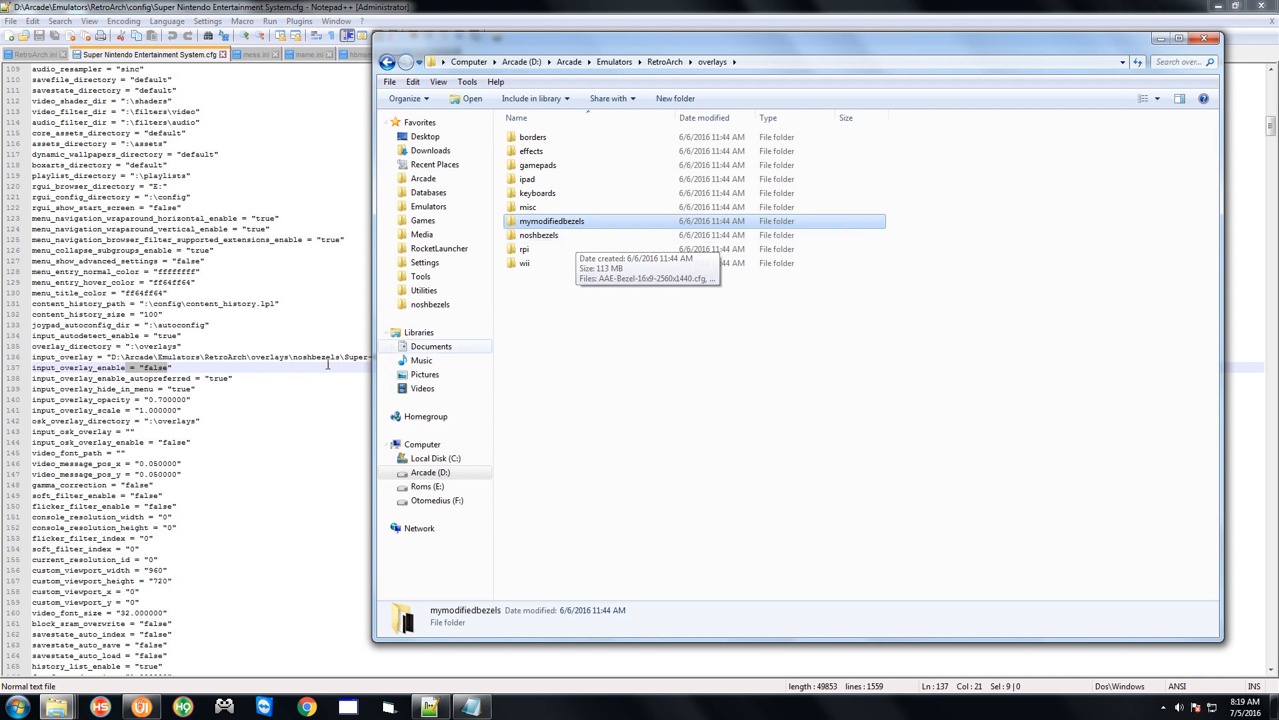
Switch to RocketLauncherUI and show the installed modules for Nintendo Entertainment System
click(142, 706)
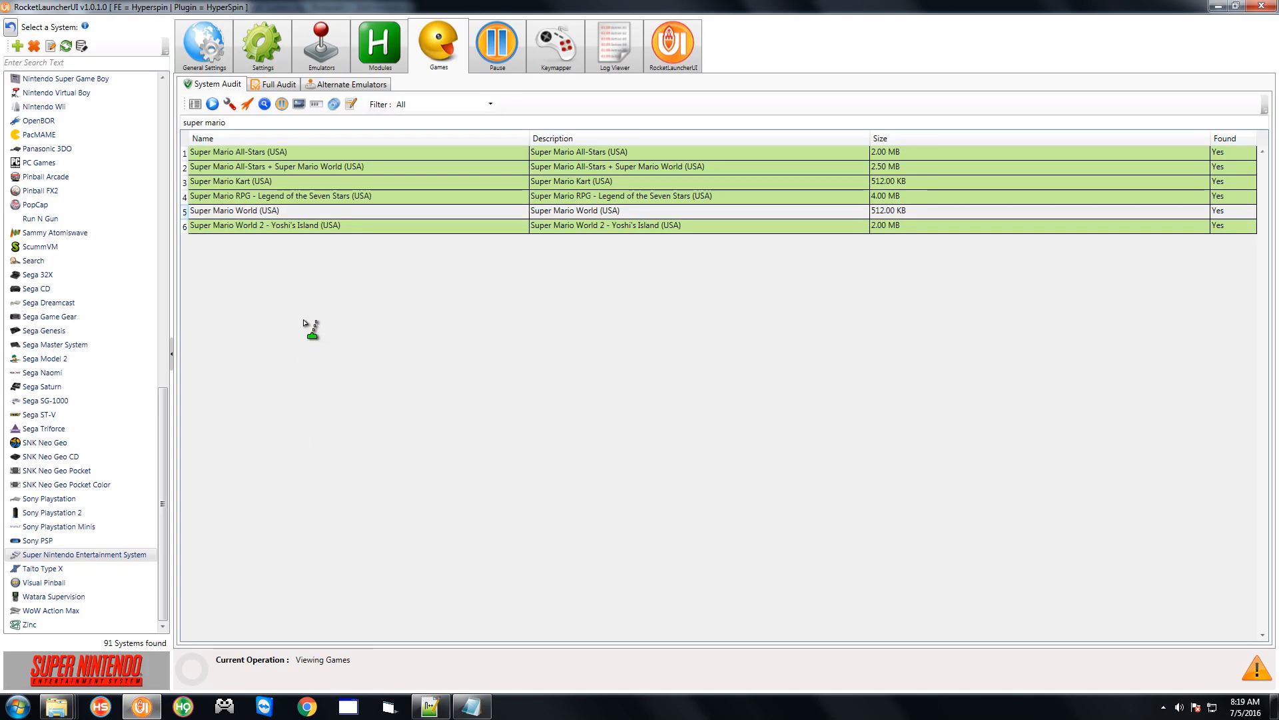
click(378, 62)
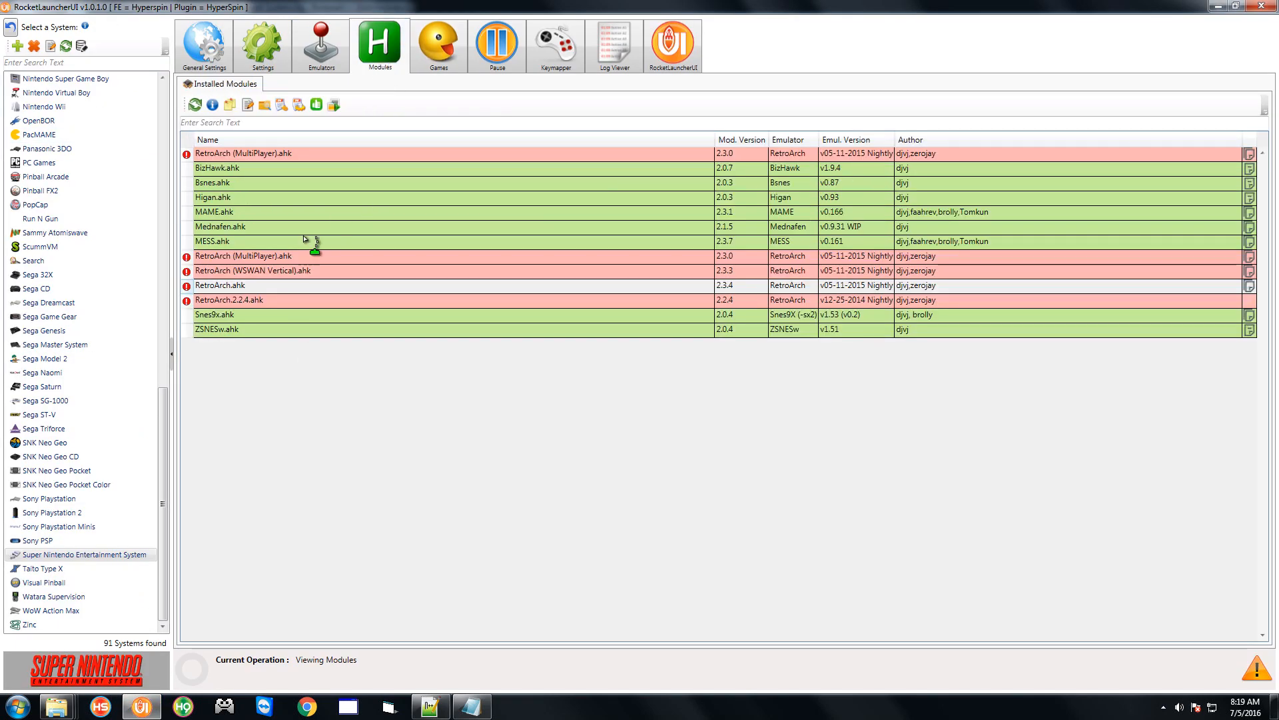
click(274, 285)
drag(269, 283, 97, 236)
click(96, 237)
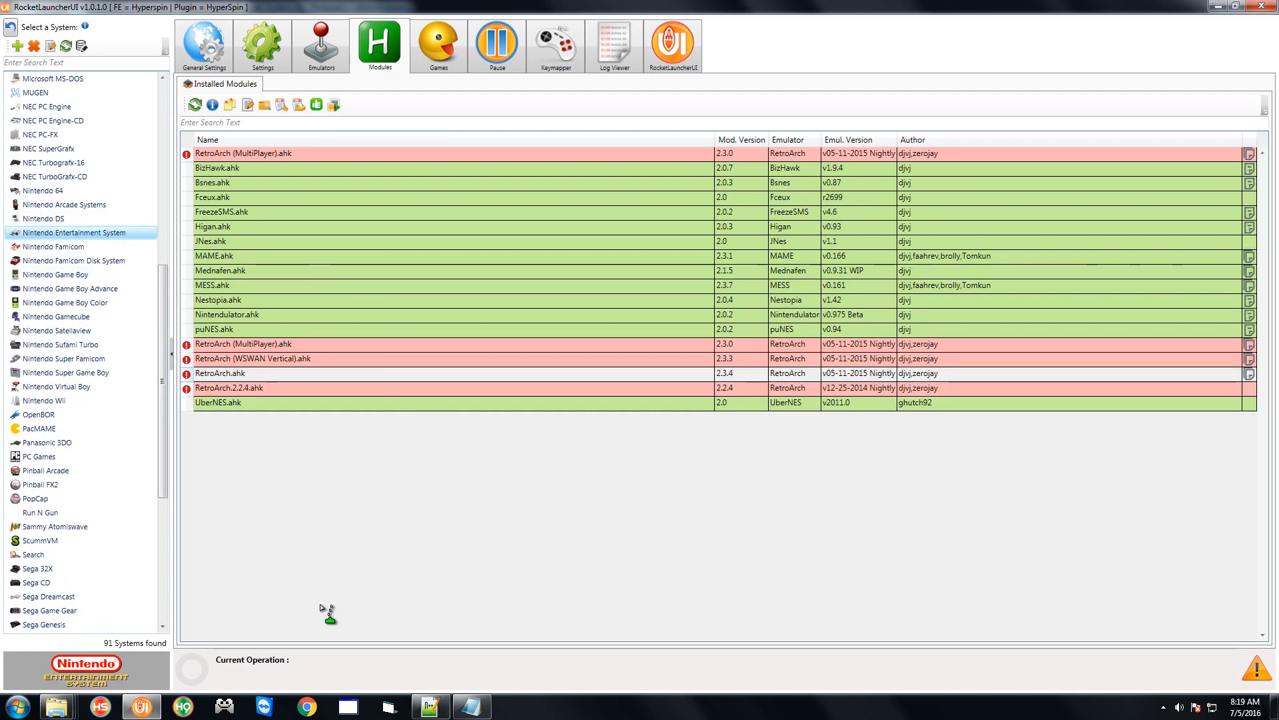
Open Nintendo Entertainment System.cfg from the config folder inside Emulators\RetroArch in Notepad++
click(432, 711)
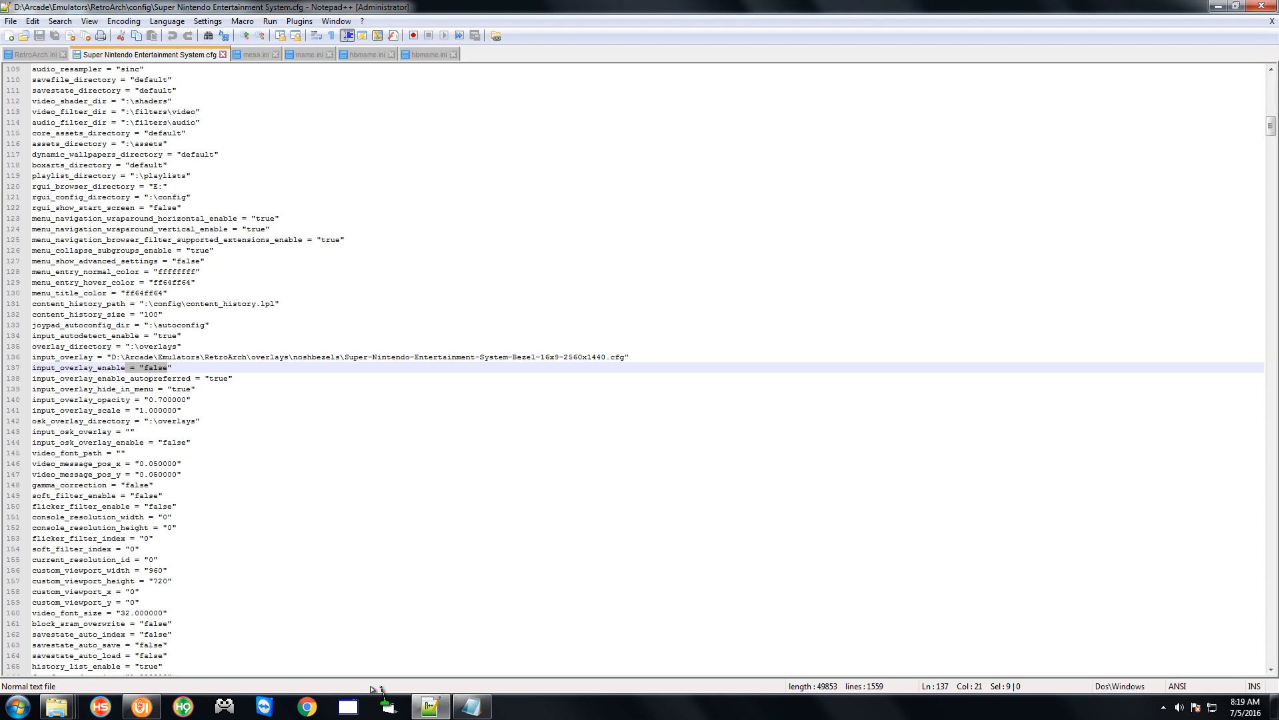
mouse_move(56, 707)
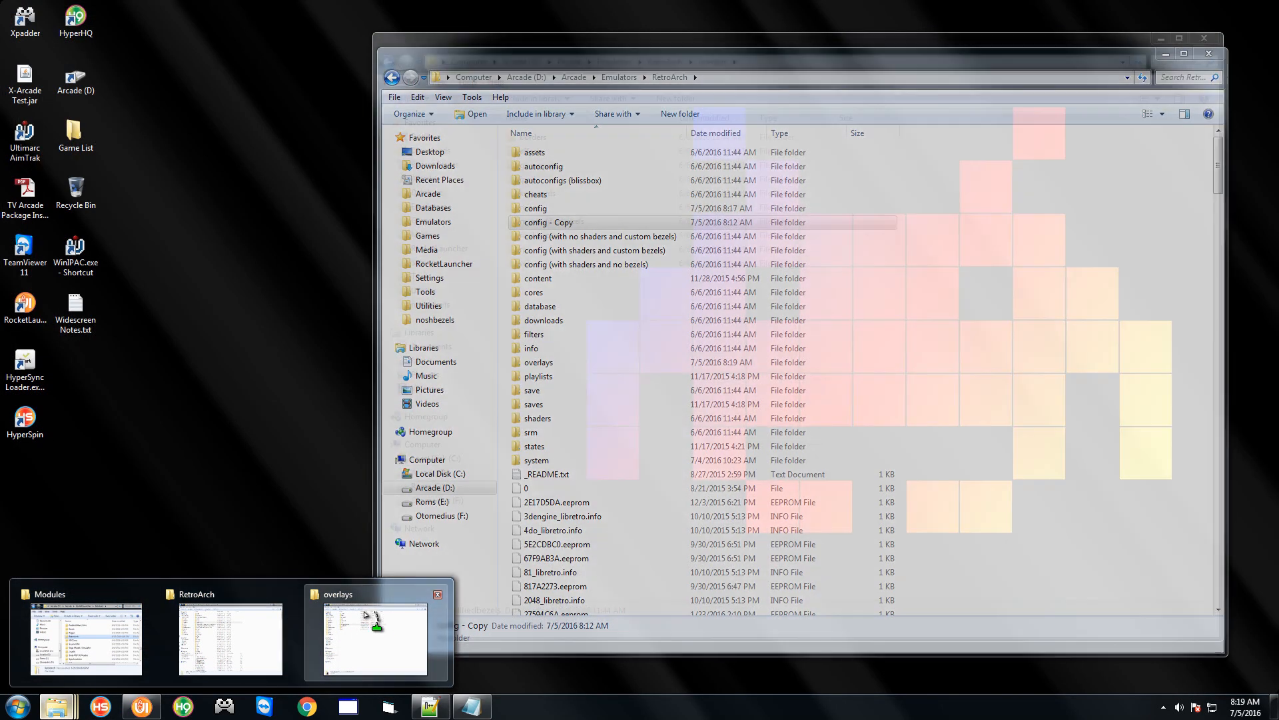
click(364, 633)
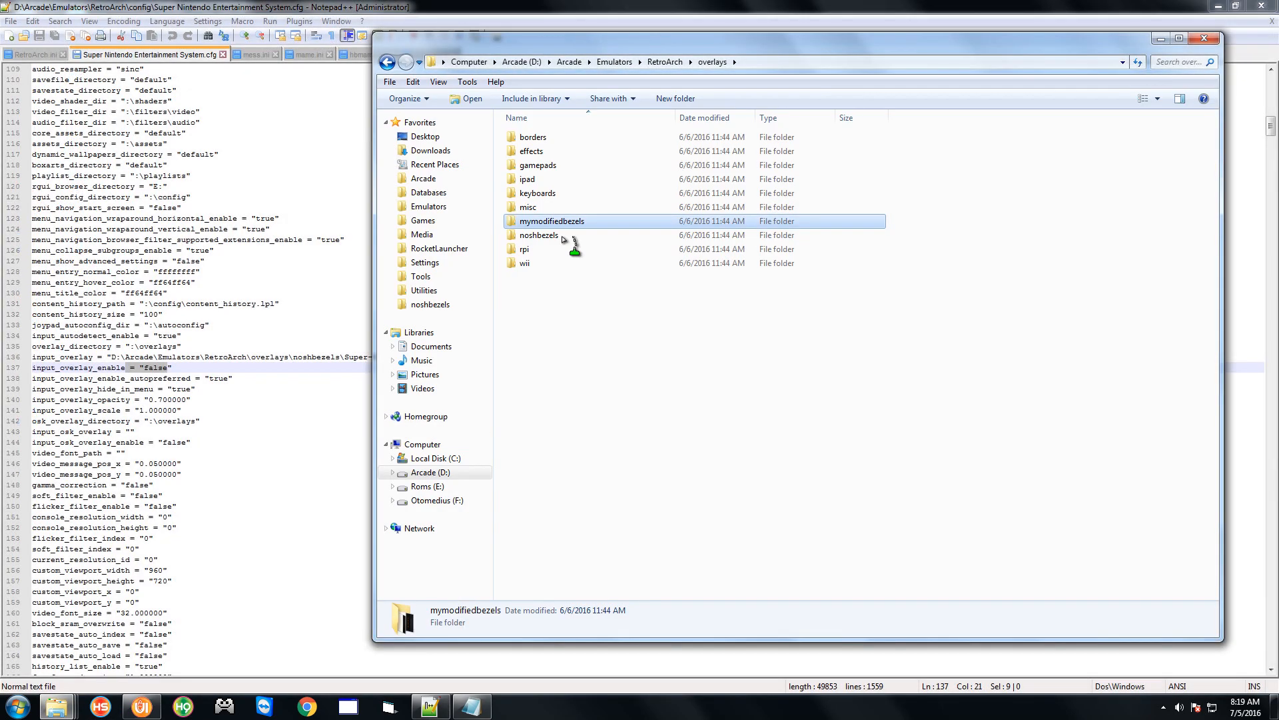
click(665, 61)
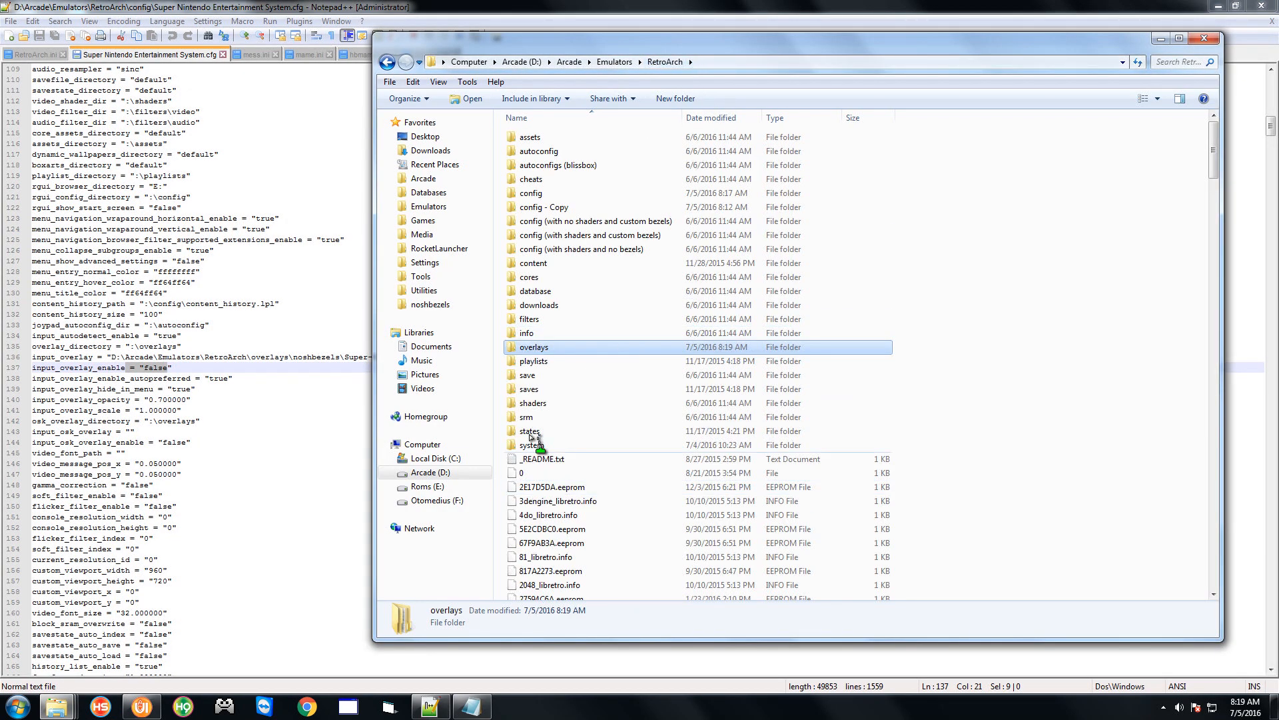
double_click(547, 197)
text(ni)
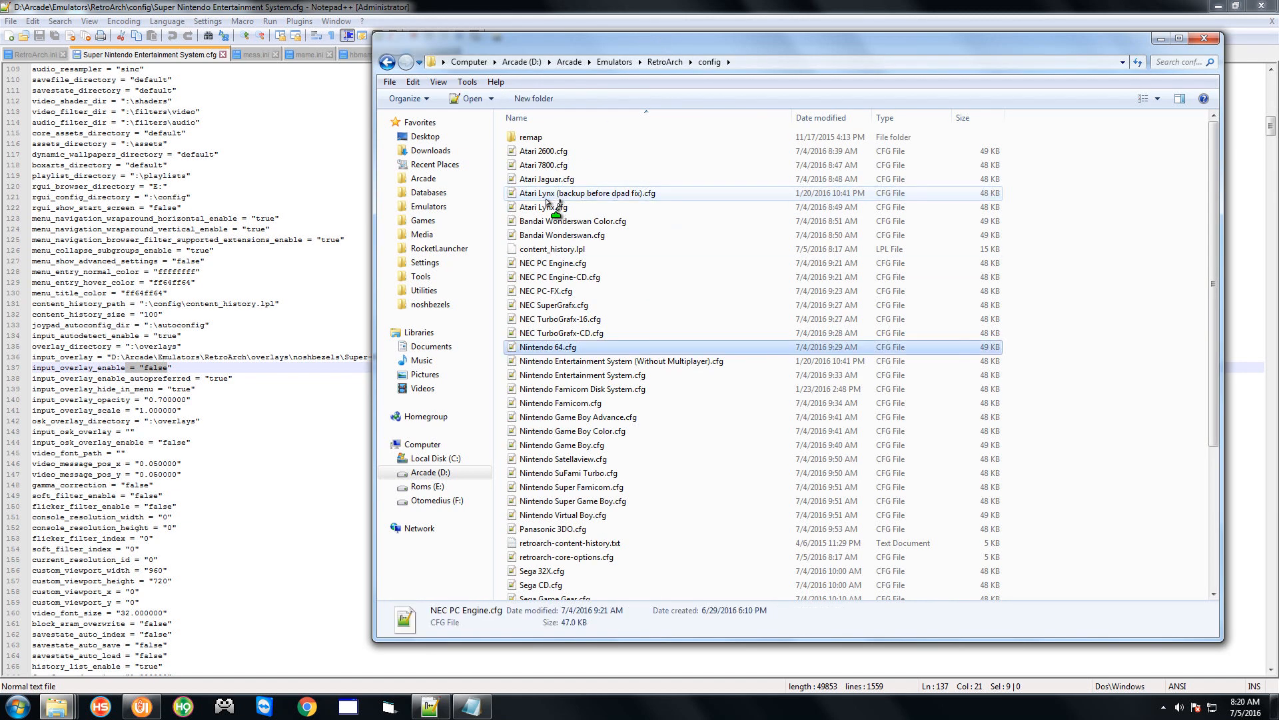
click(620, 375)
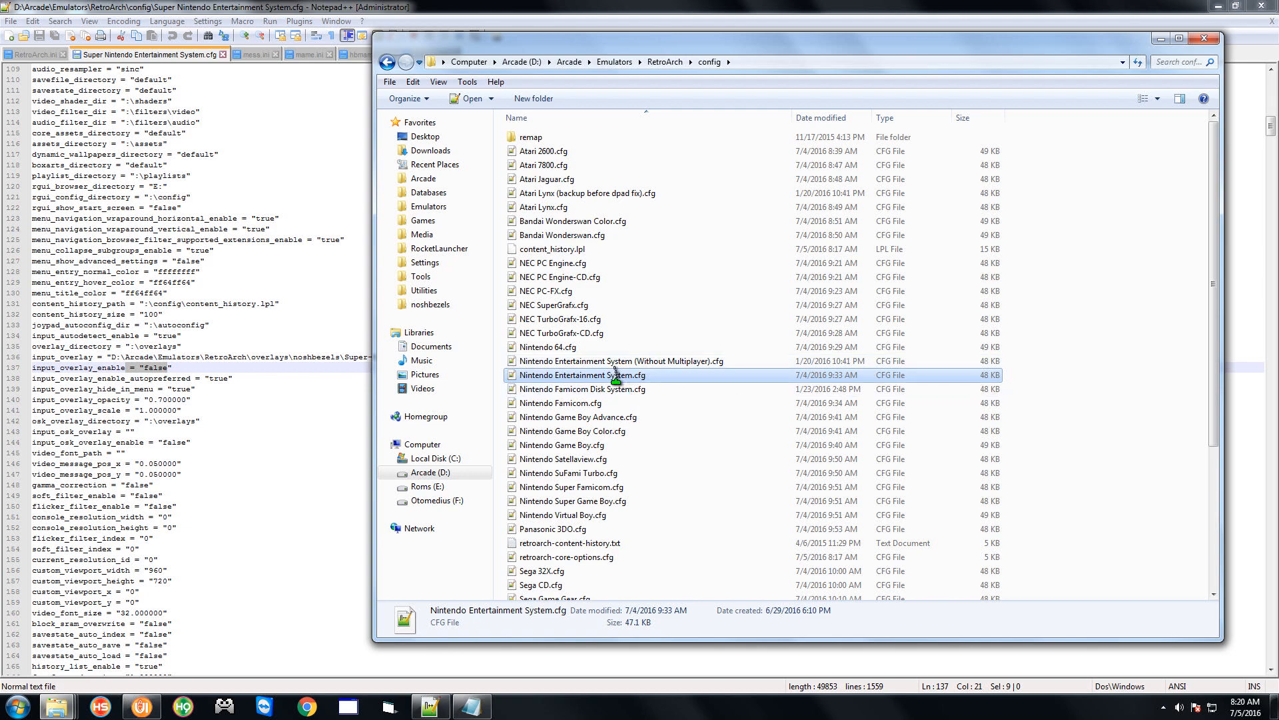
Look through the whole Nintendo Entertainment System.cfg for its overlay settings, including the overlay path and the overlay enable line
scroll(354, 427, down, 12)
scroll(354, 427, down, 20)
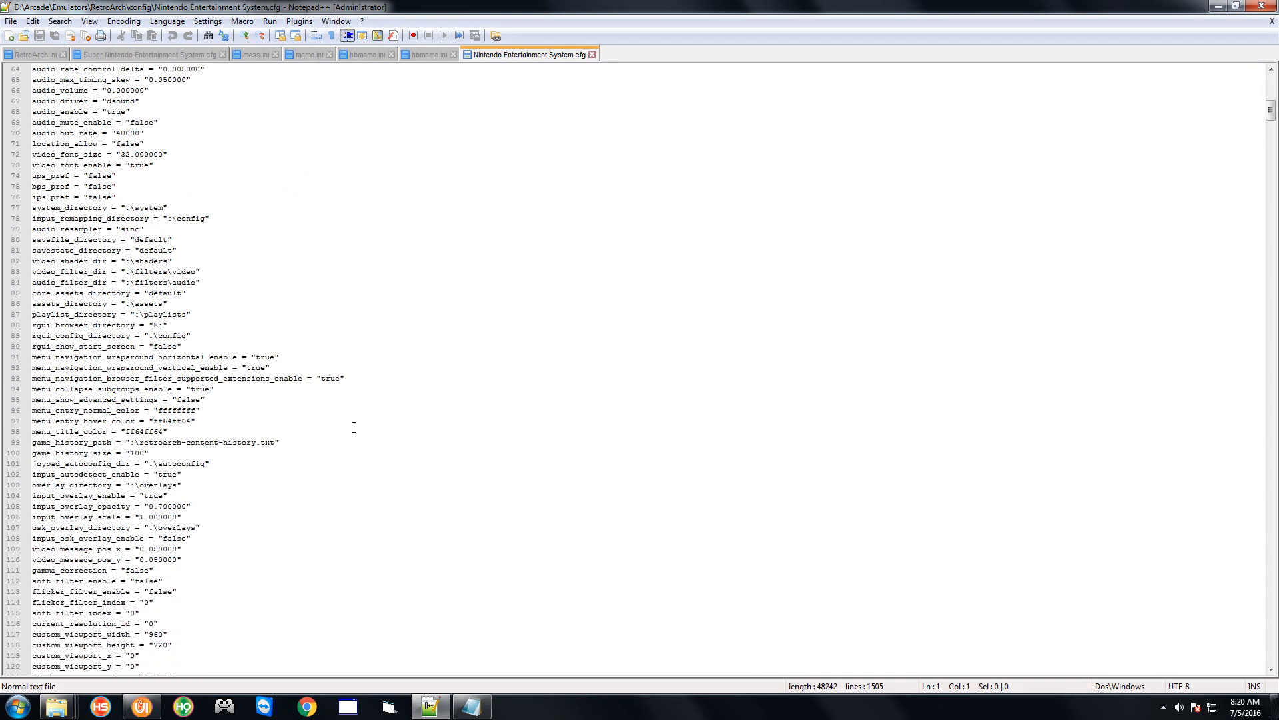
scroll(354, 426, down, 20)
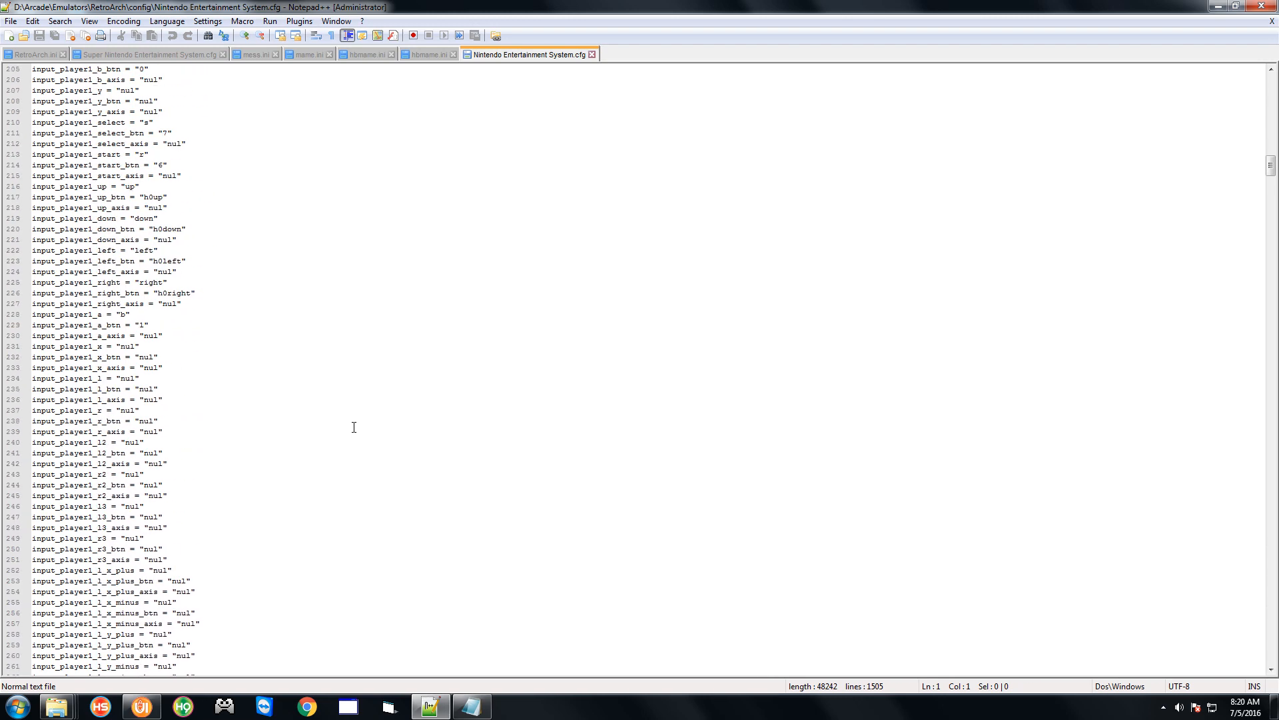
scroll(353, 426, down, 20)
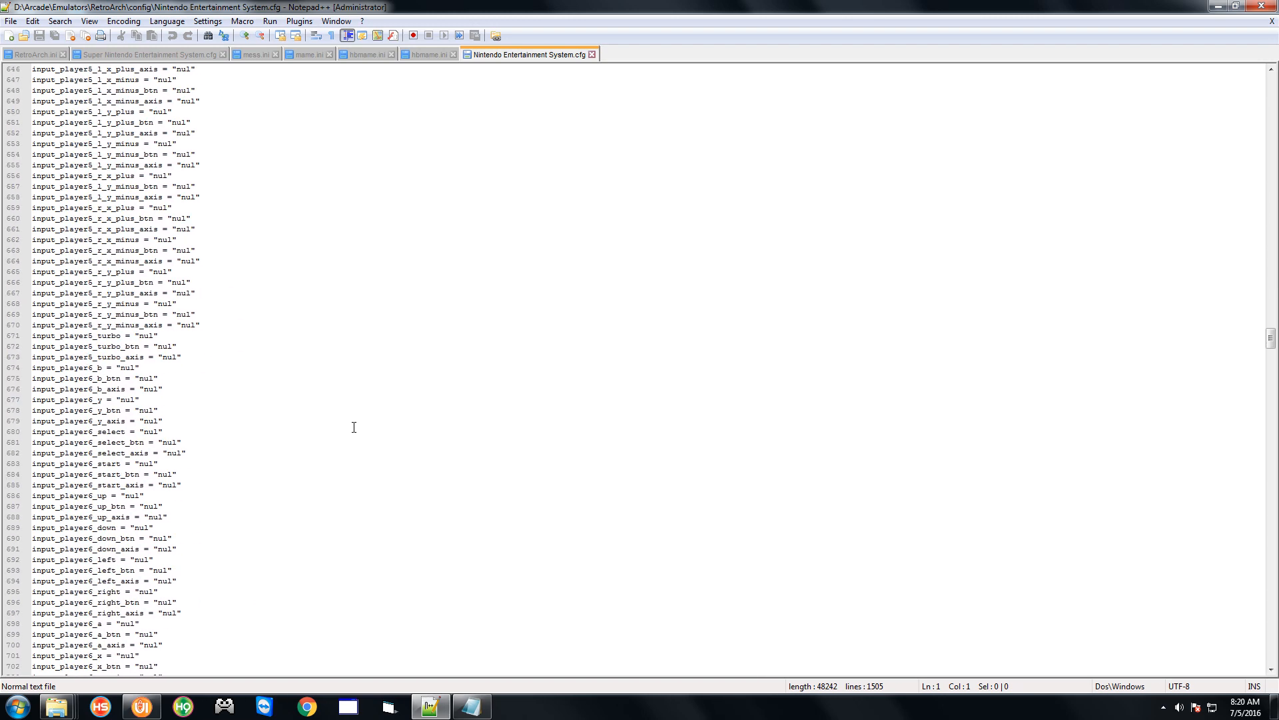
scroll(354, 427, down, 20)
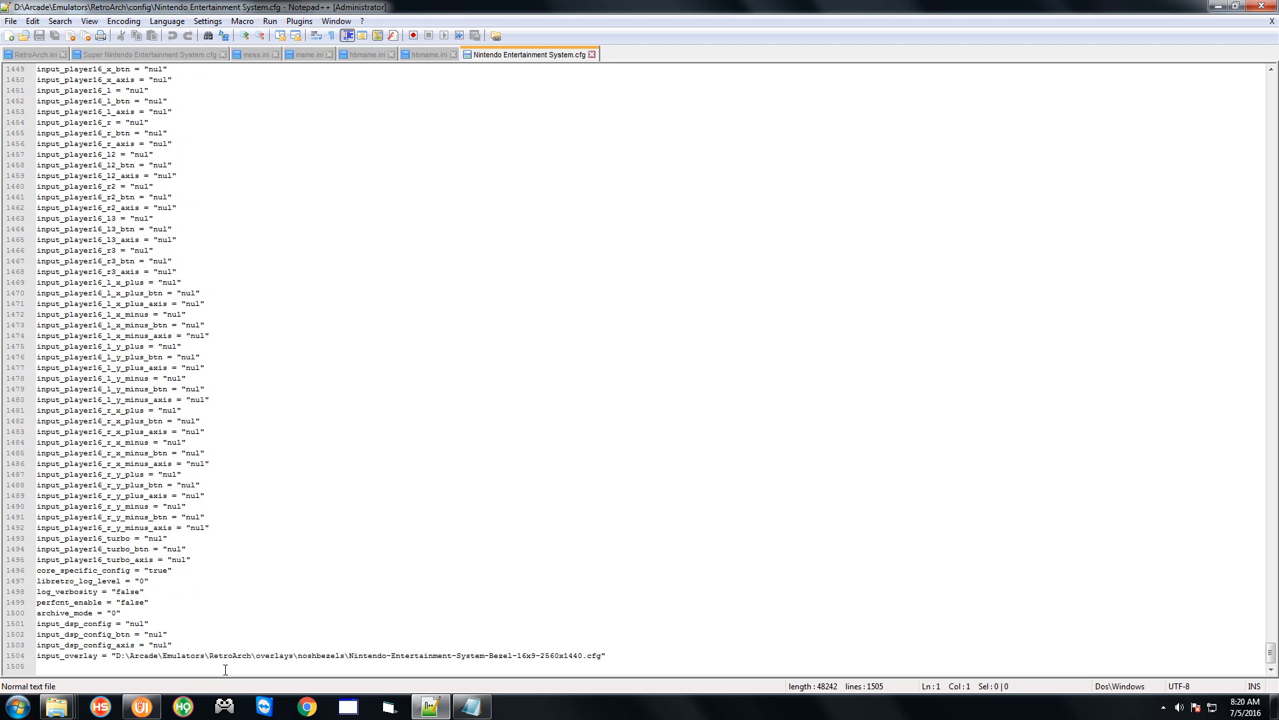
scroll(440, 621, up, 20)
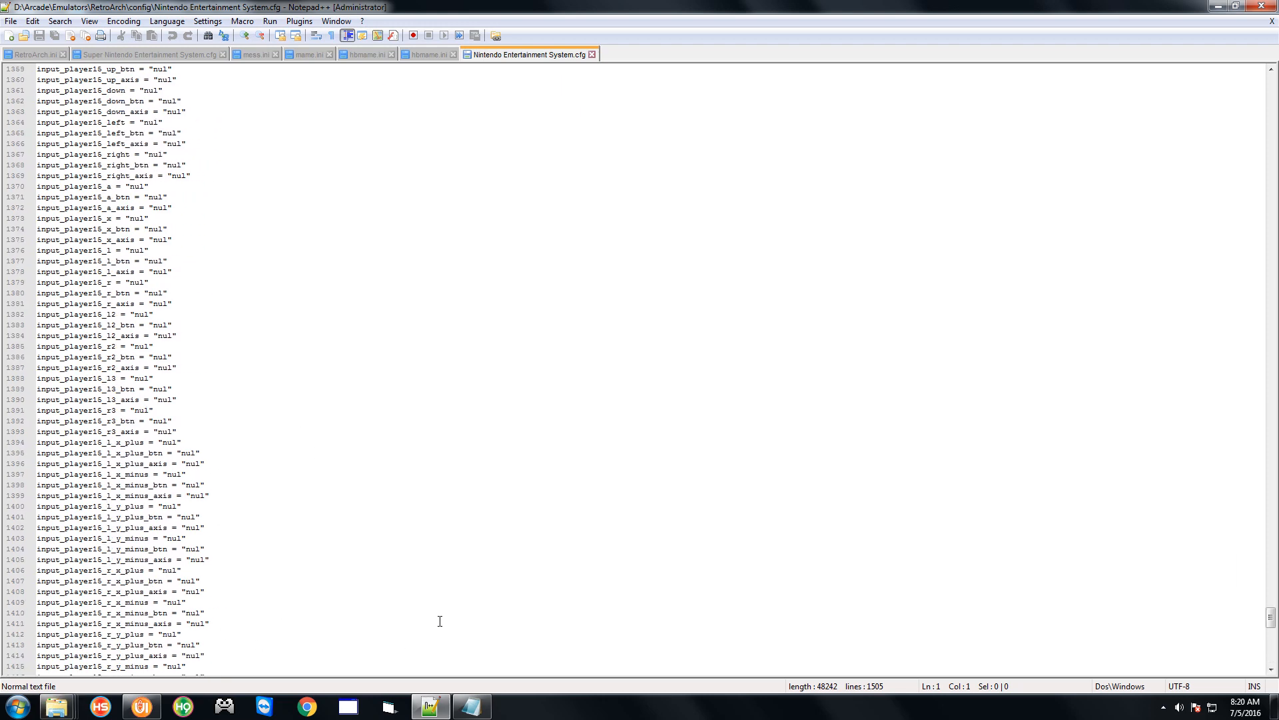
scroll(440, 622, up, 20)
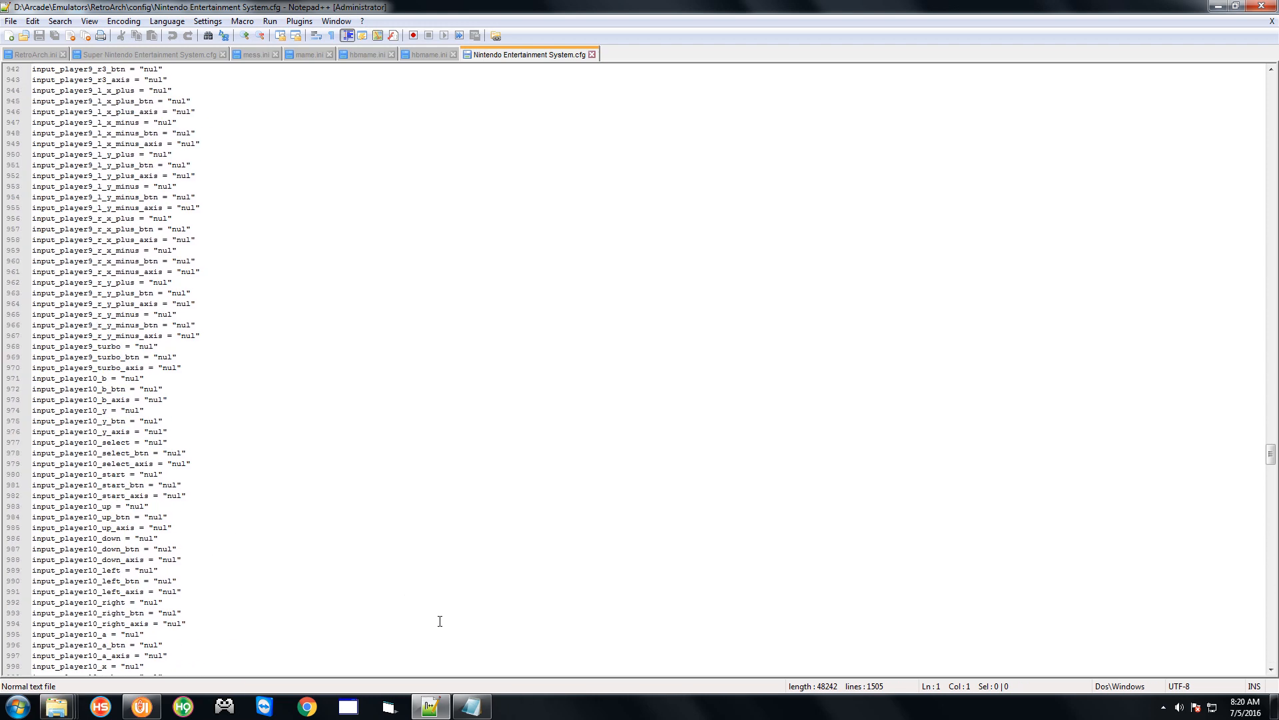
scroll(440, 621, up, 20)
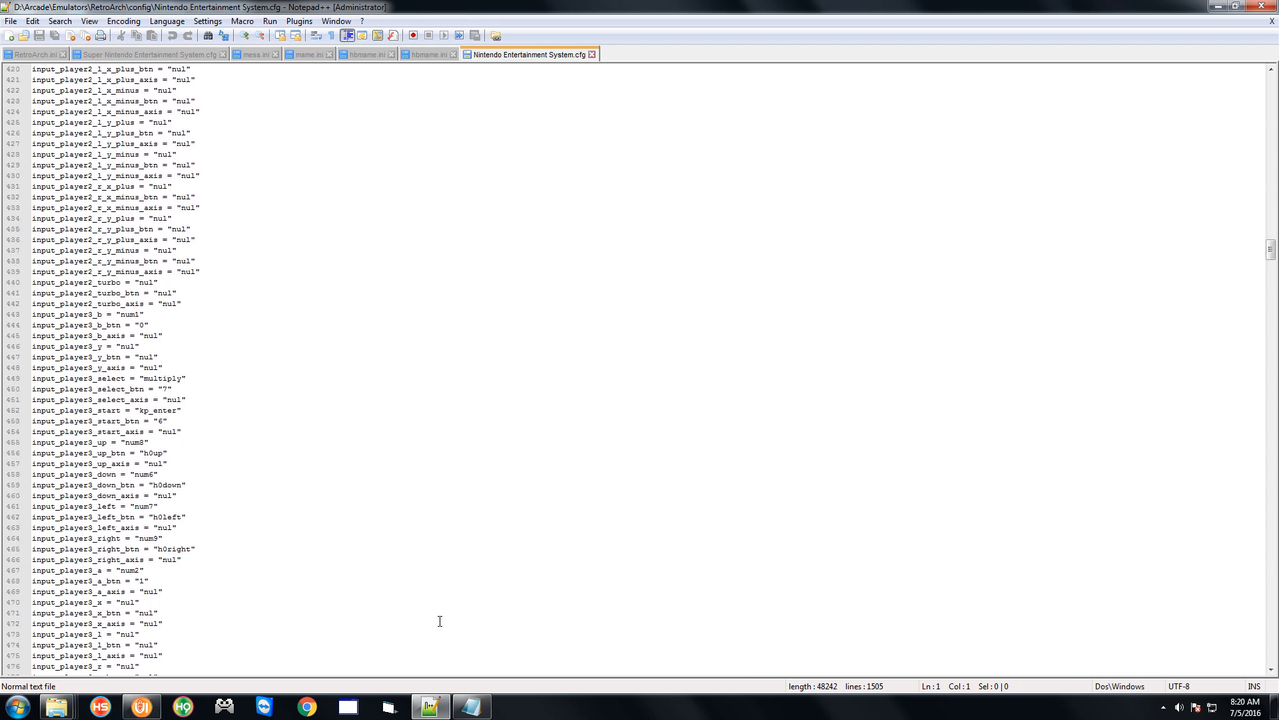
scroll(440, 621, up, 17)
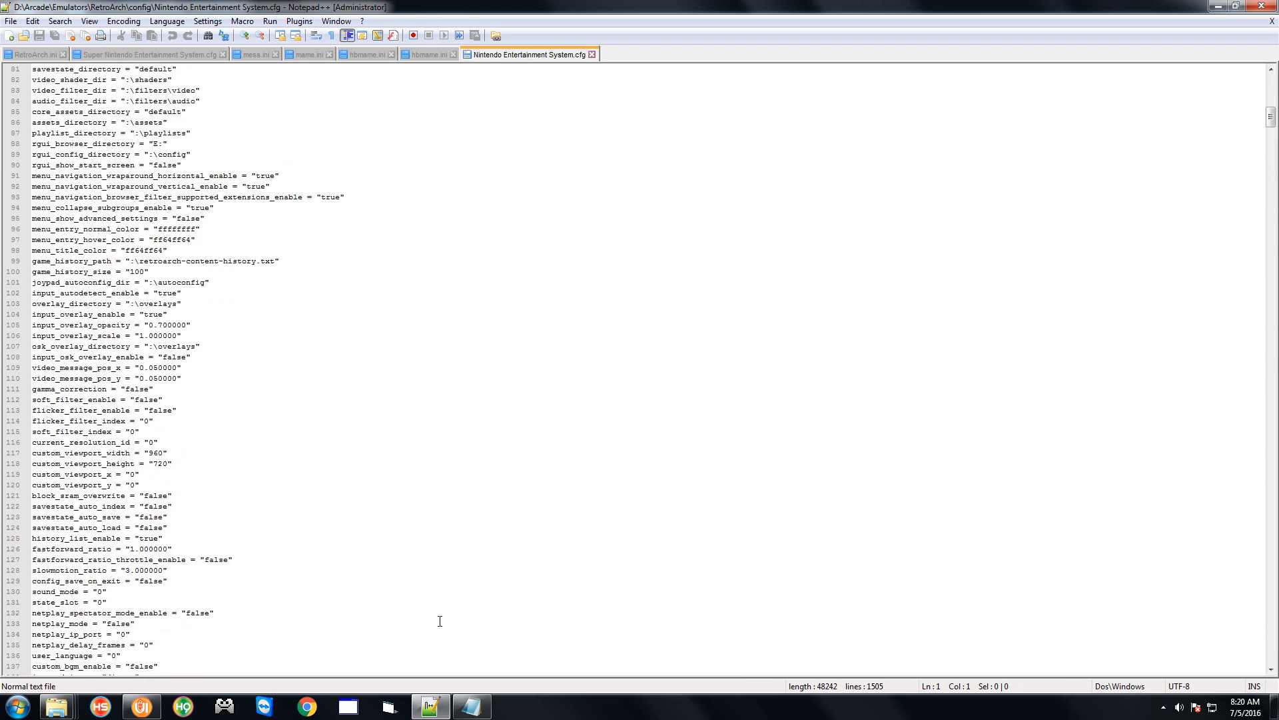
scroll(440, 619, up, 20)
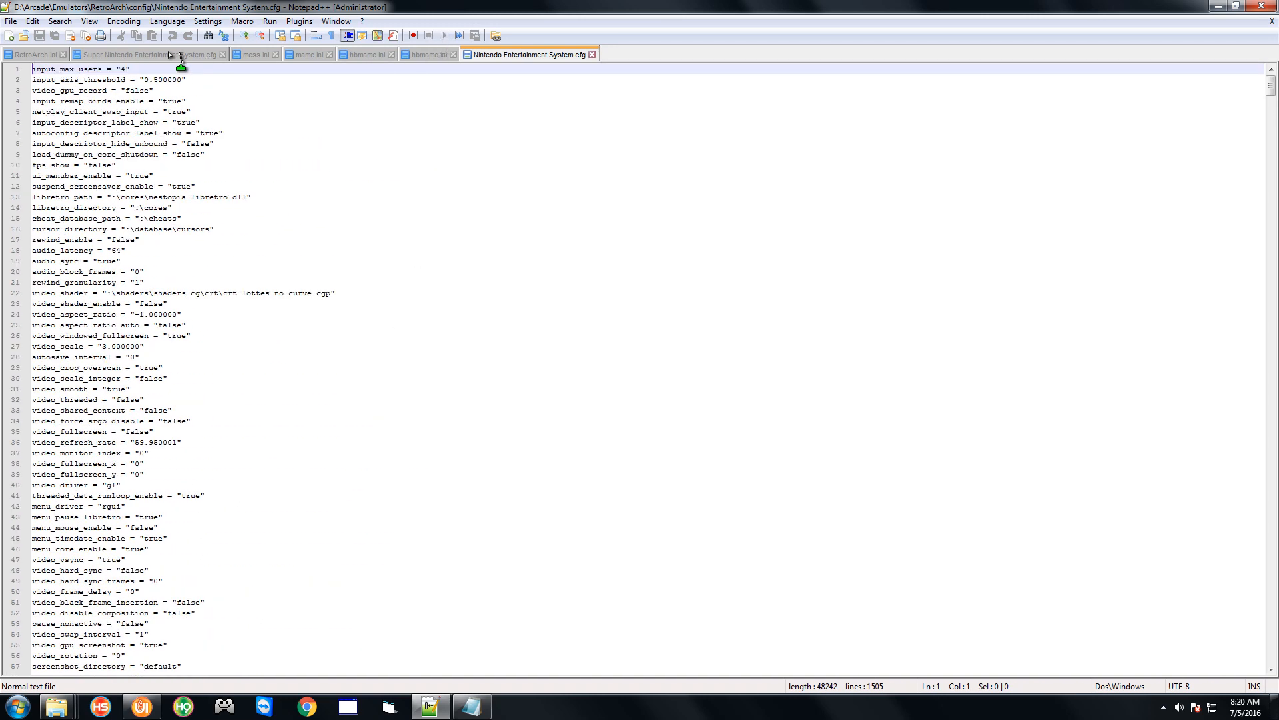
Copy the setting name input_overlay_enable from Super Nintendo Entertainment System.cfg and find it in Nintendo Entertainment System.cfg
click(129, 55)
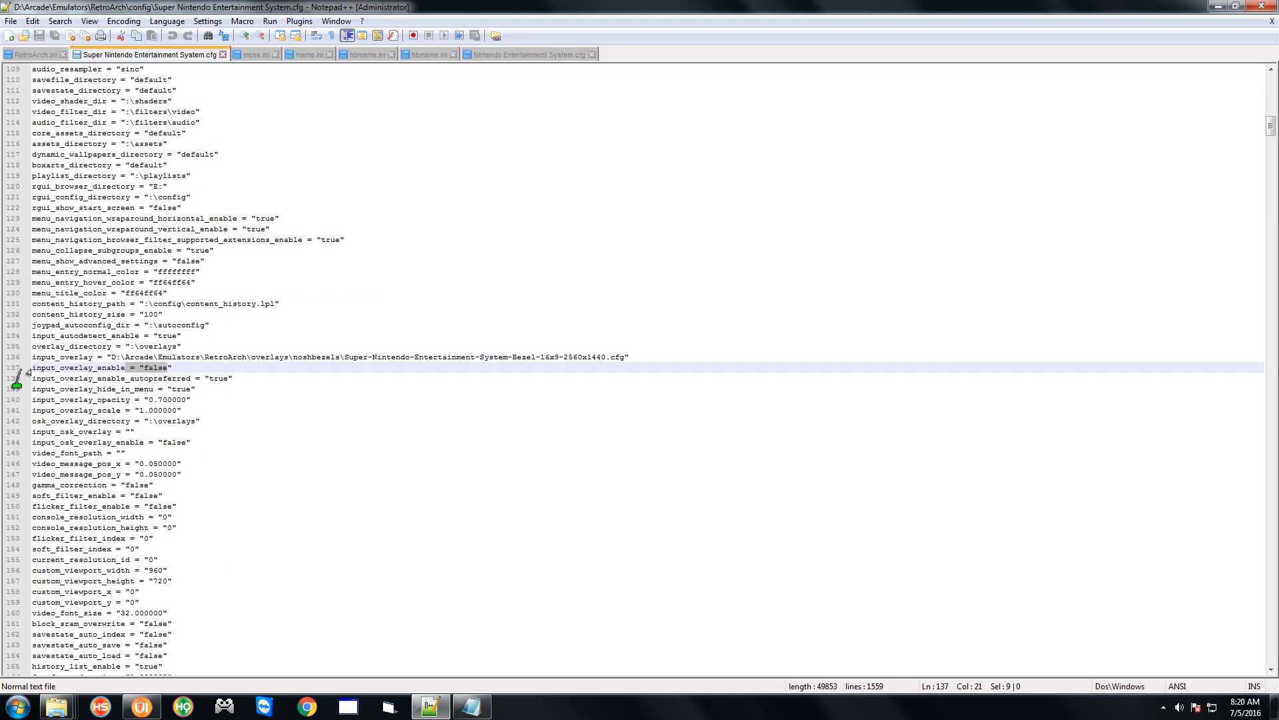
drag(34, 370, 126, 364)
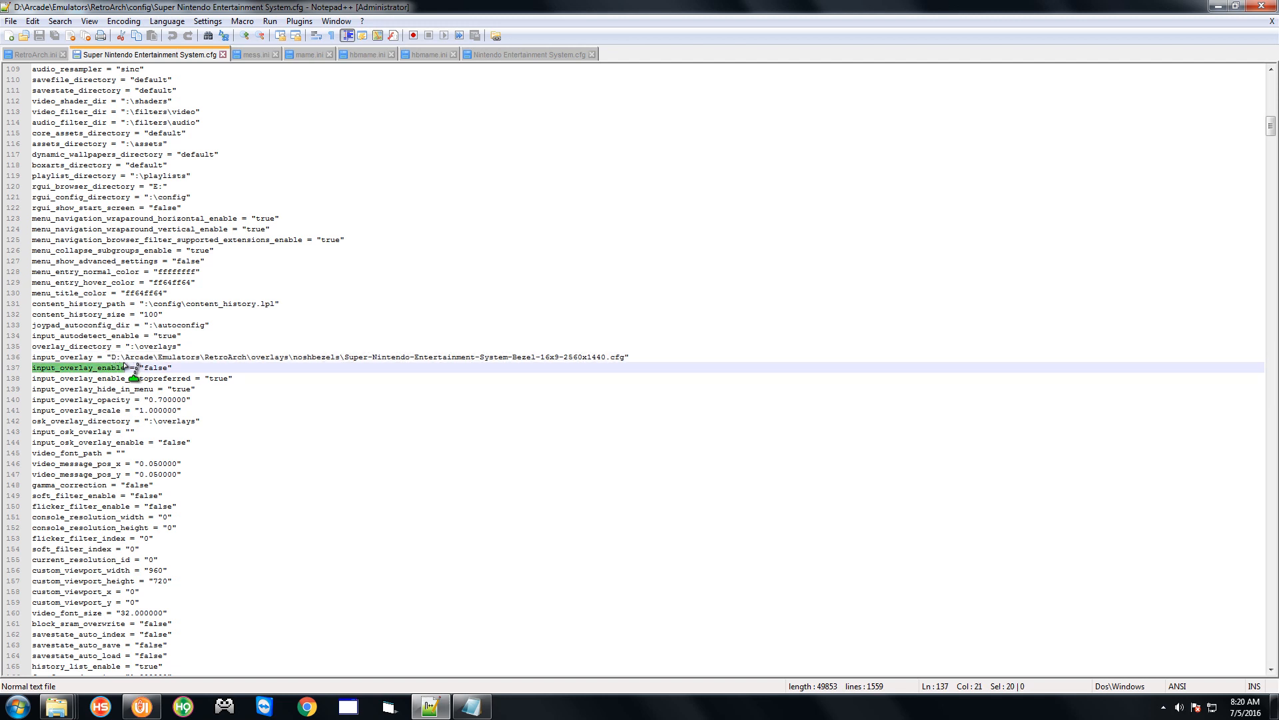
right_click(113, 363)
click(134, 395)
click(526, 54)
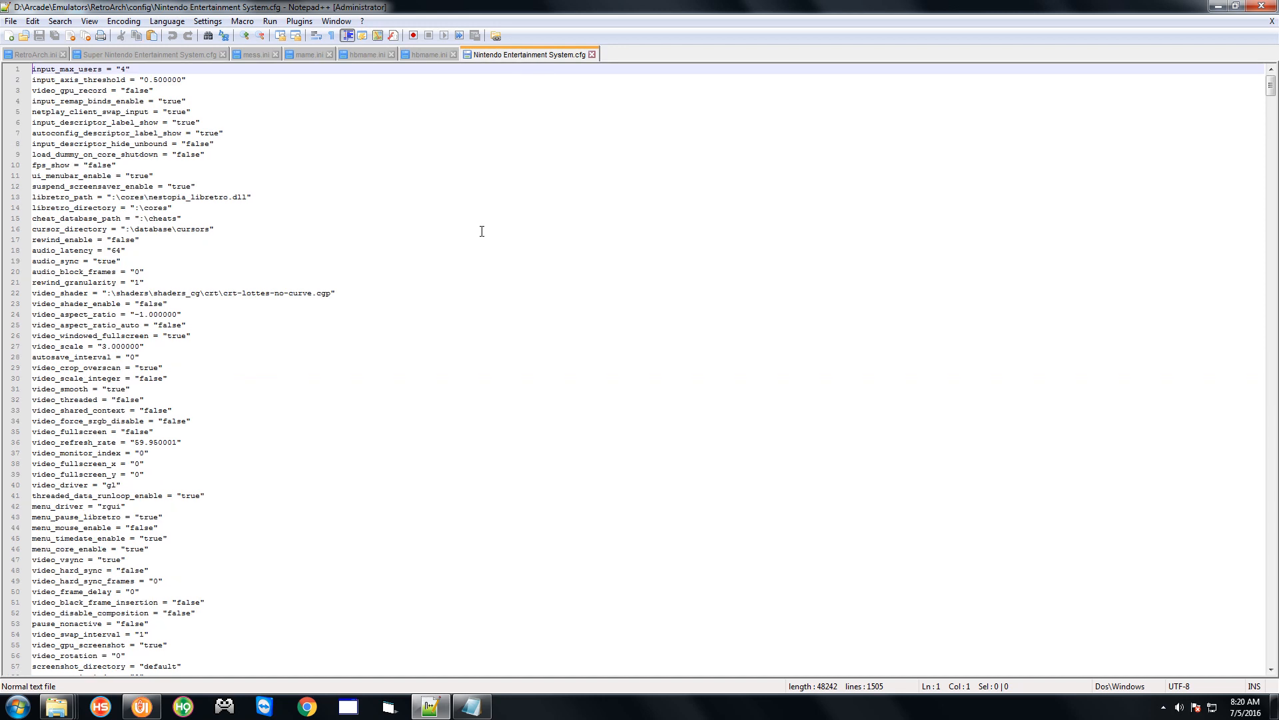
key(ctrl+f)
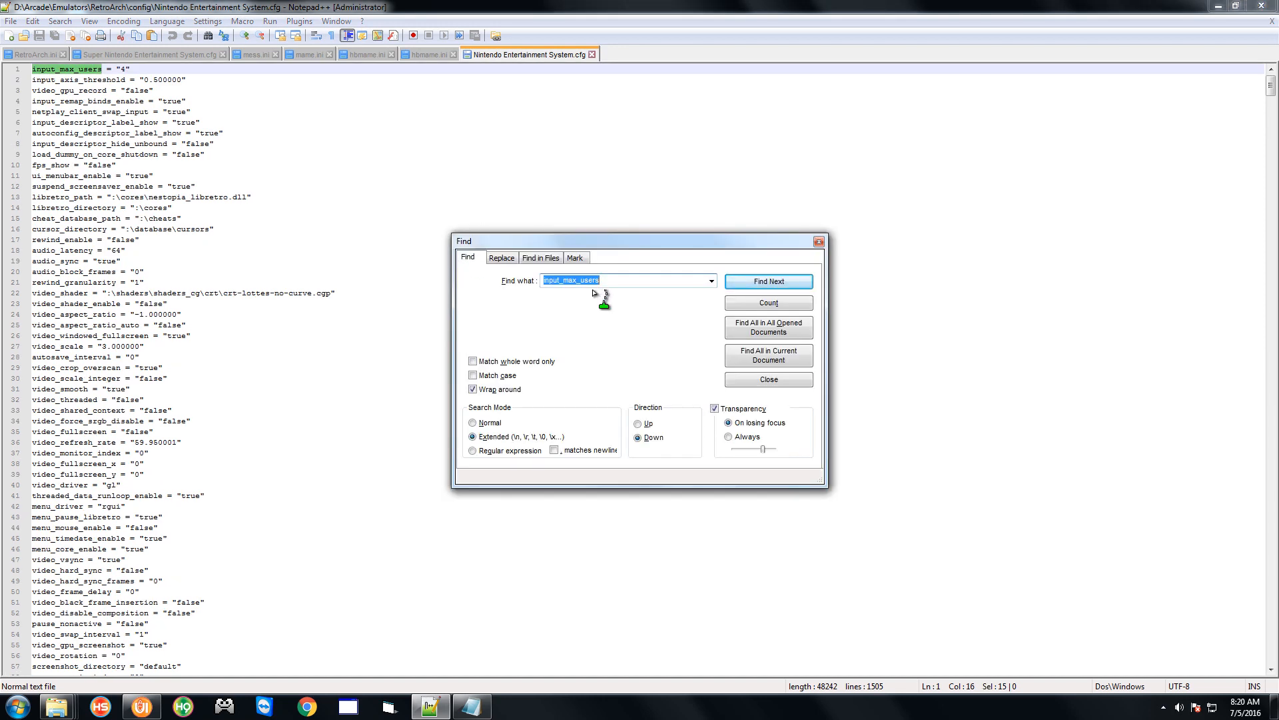
key(ctrl+v)
click(761, 282)
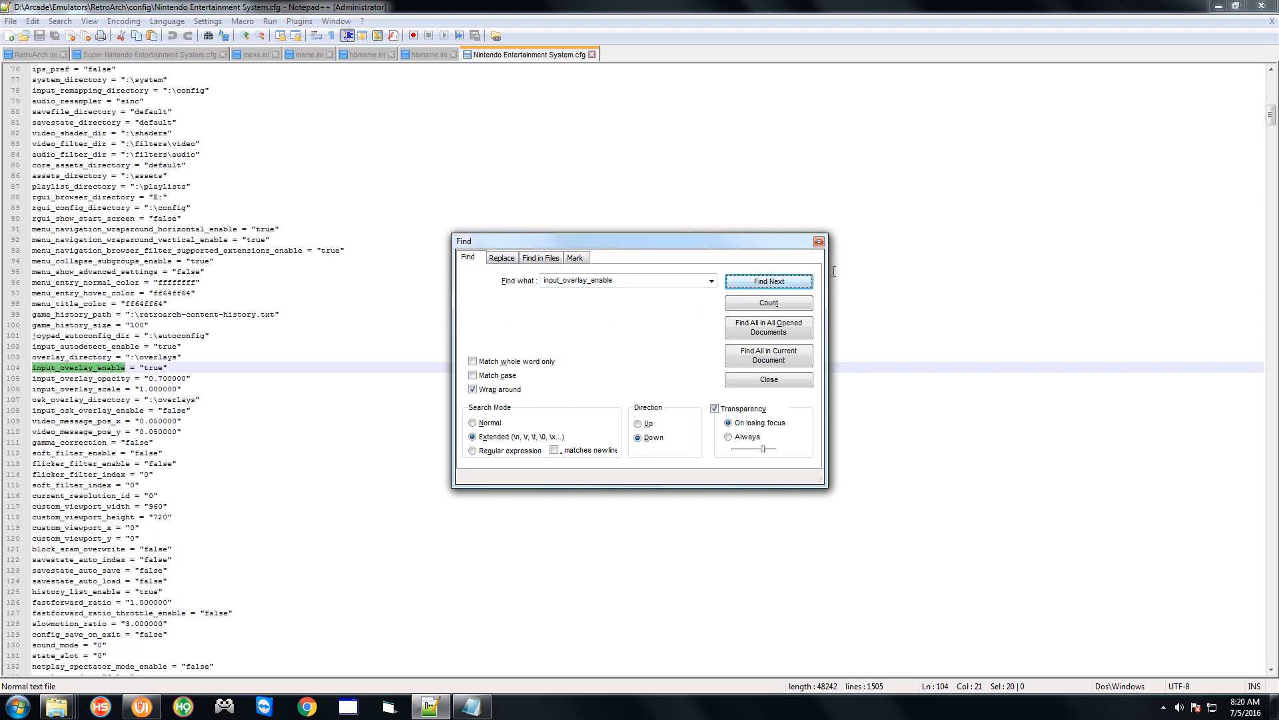
click(819, 242)
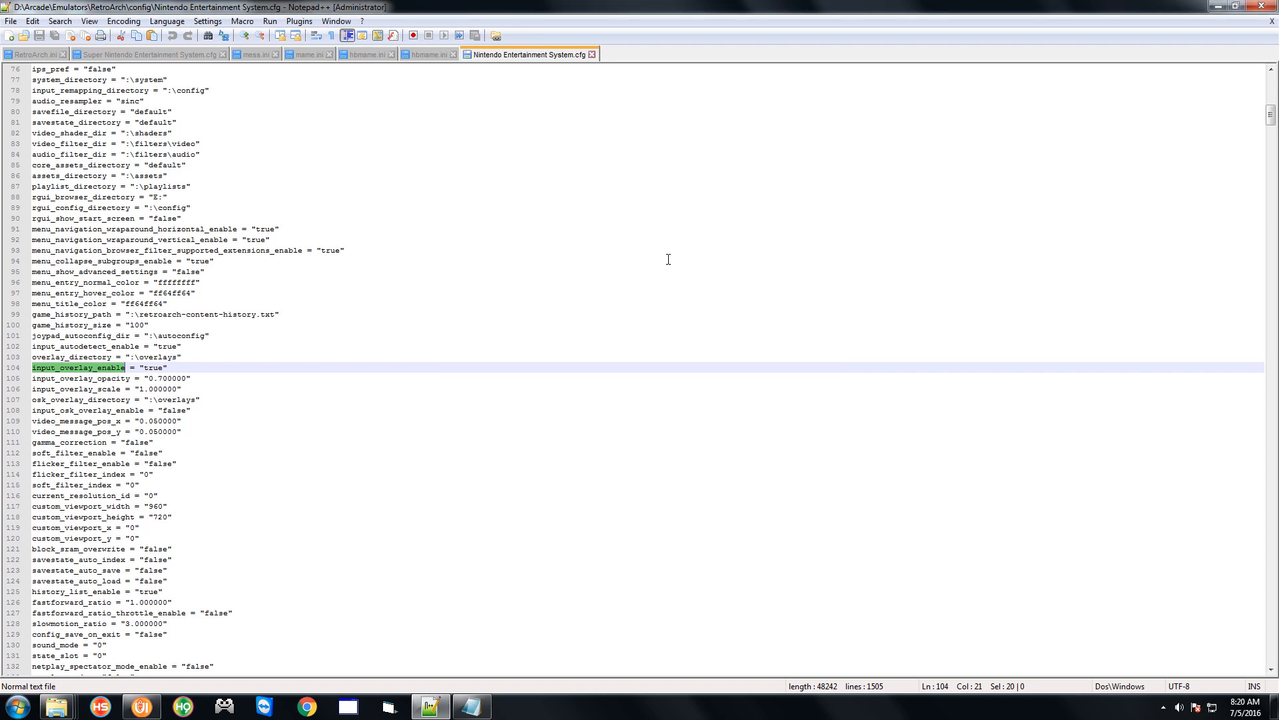
Set input_overlay_enable to "false" in Nintendo Entertainment System.cfg and save the file
click(159, 367)
key(BackSpace)
key(BackSpace)
text(fla)
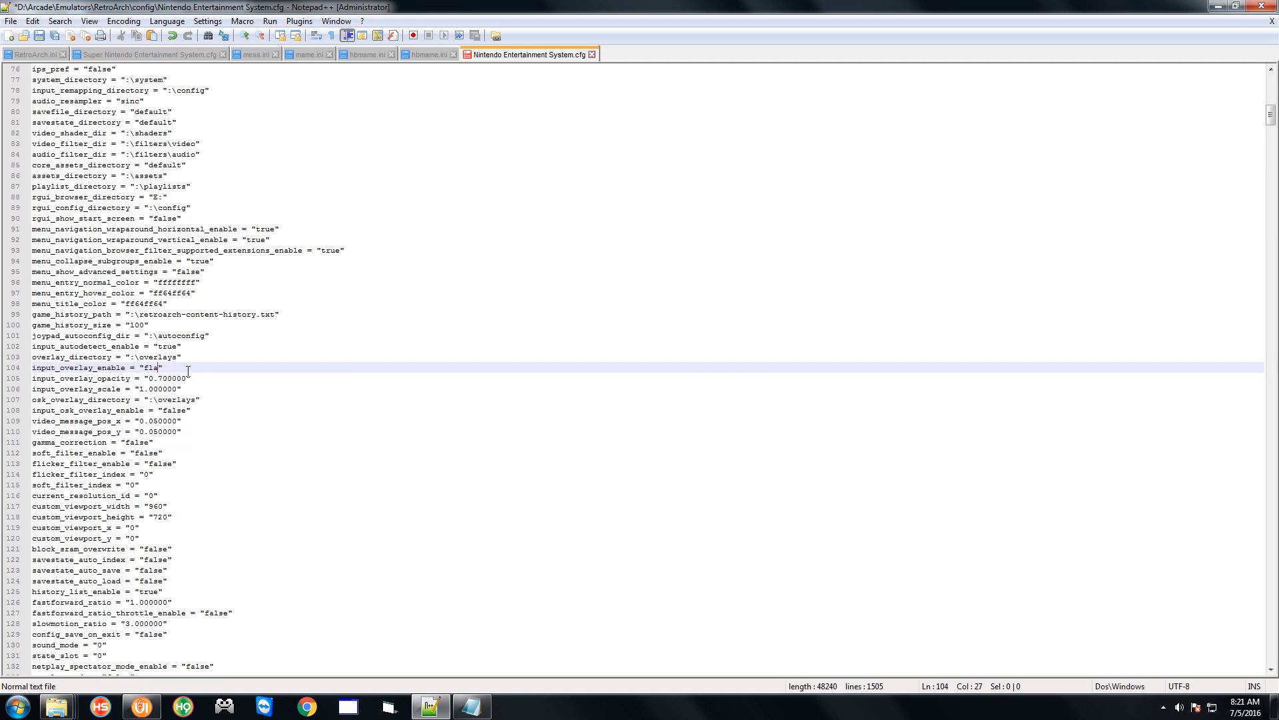
text(alse)
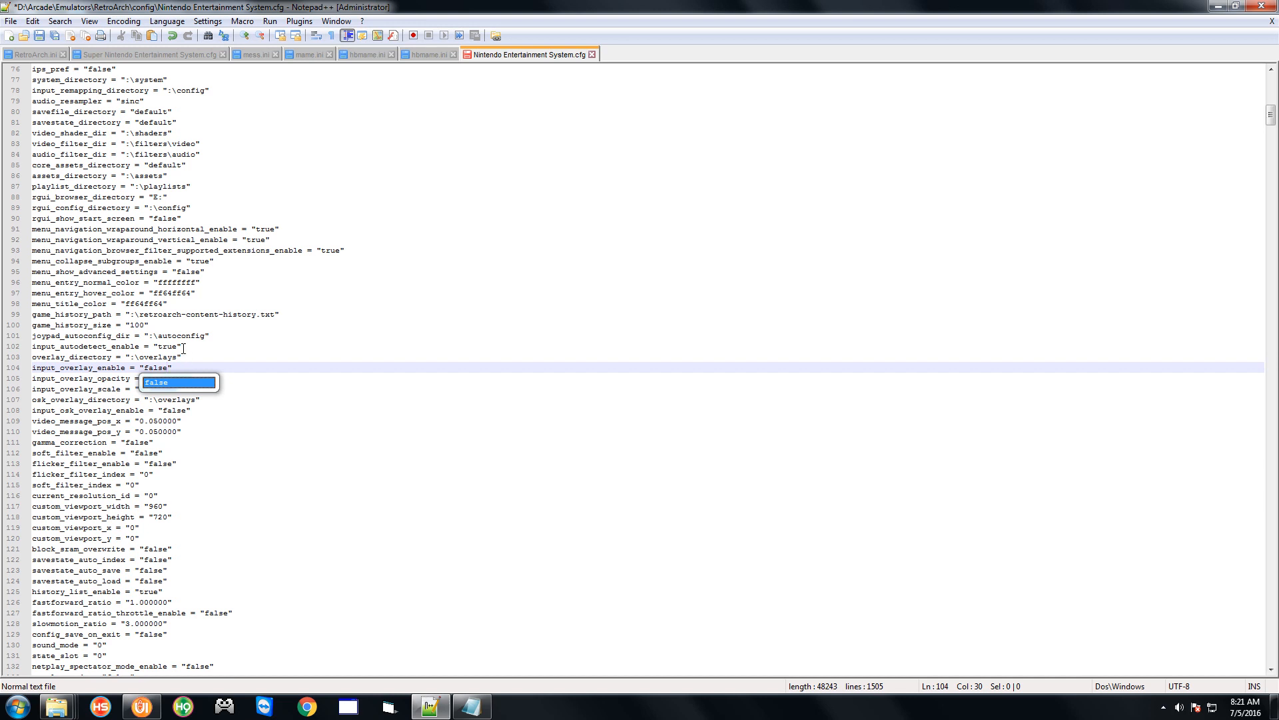
click(141, 336)
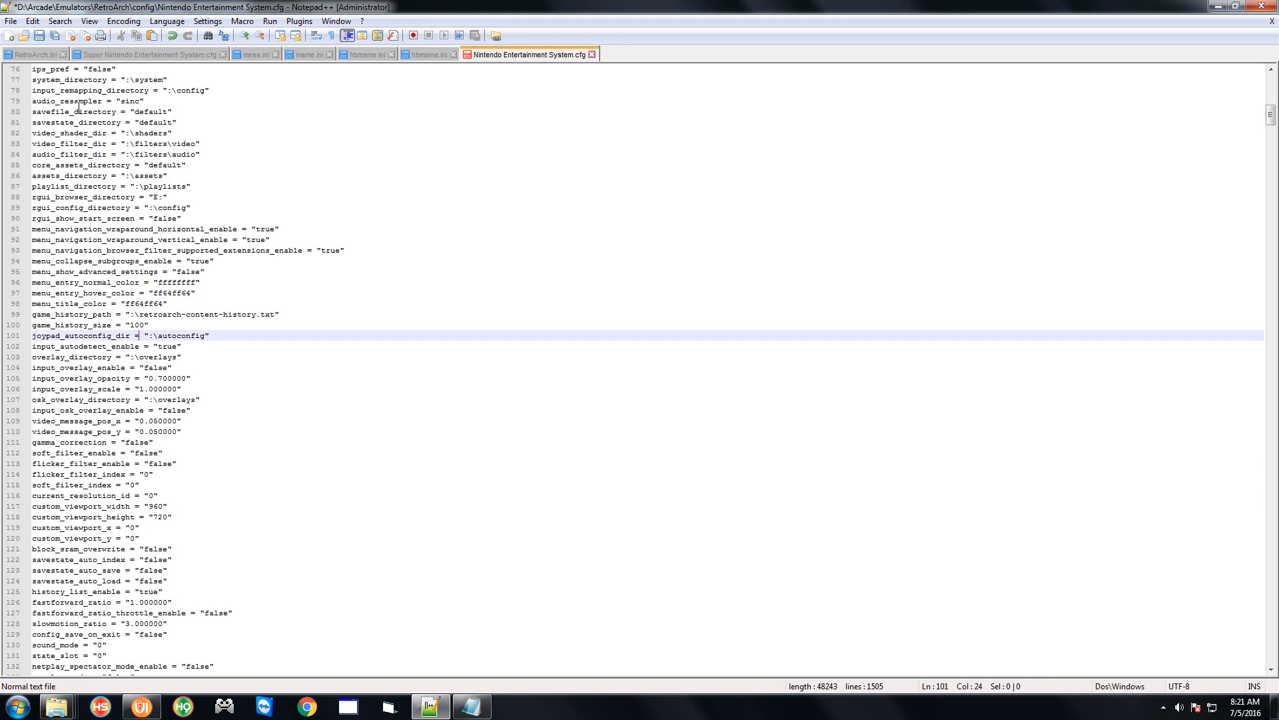
click(40, 37)
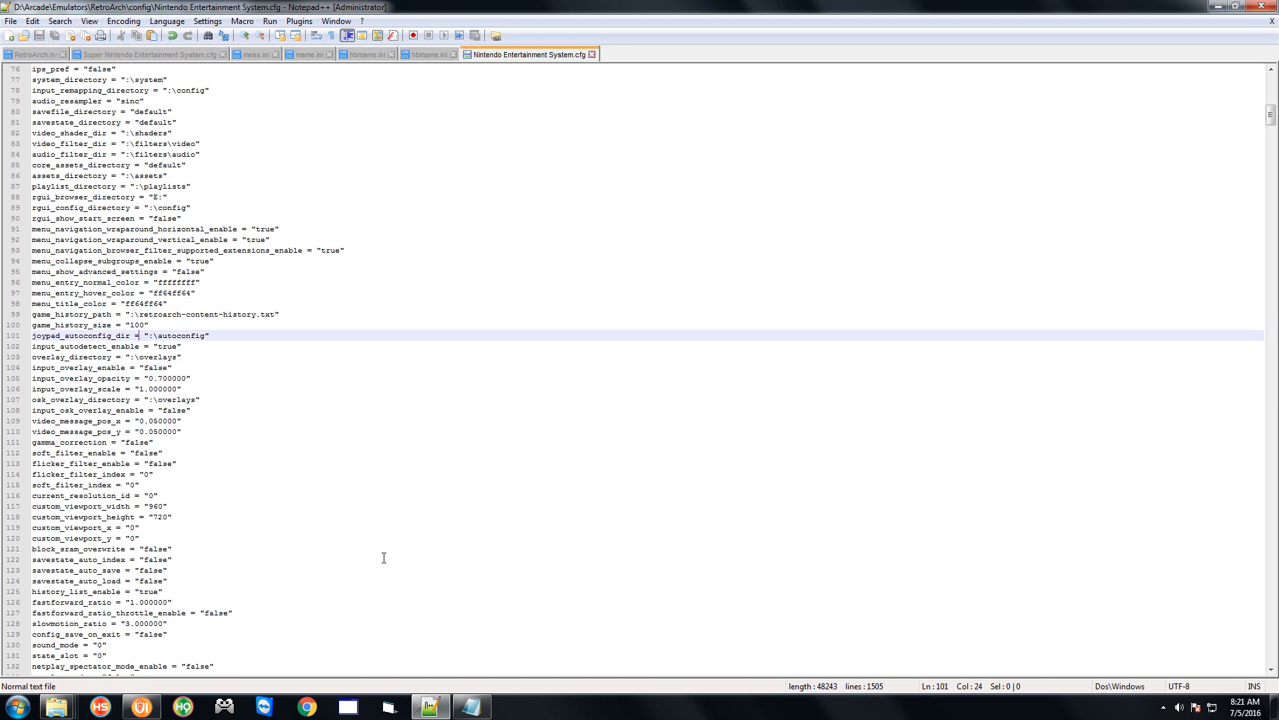
Switch to RocketLauncherUI and audit the Nintendo Entertainment System games to list them
click(141, 706)
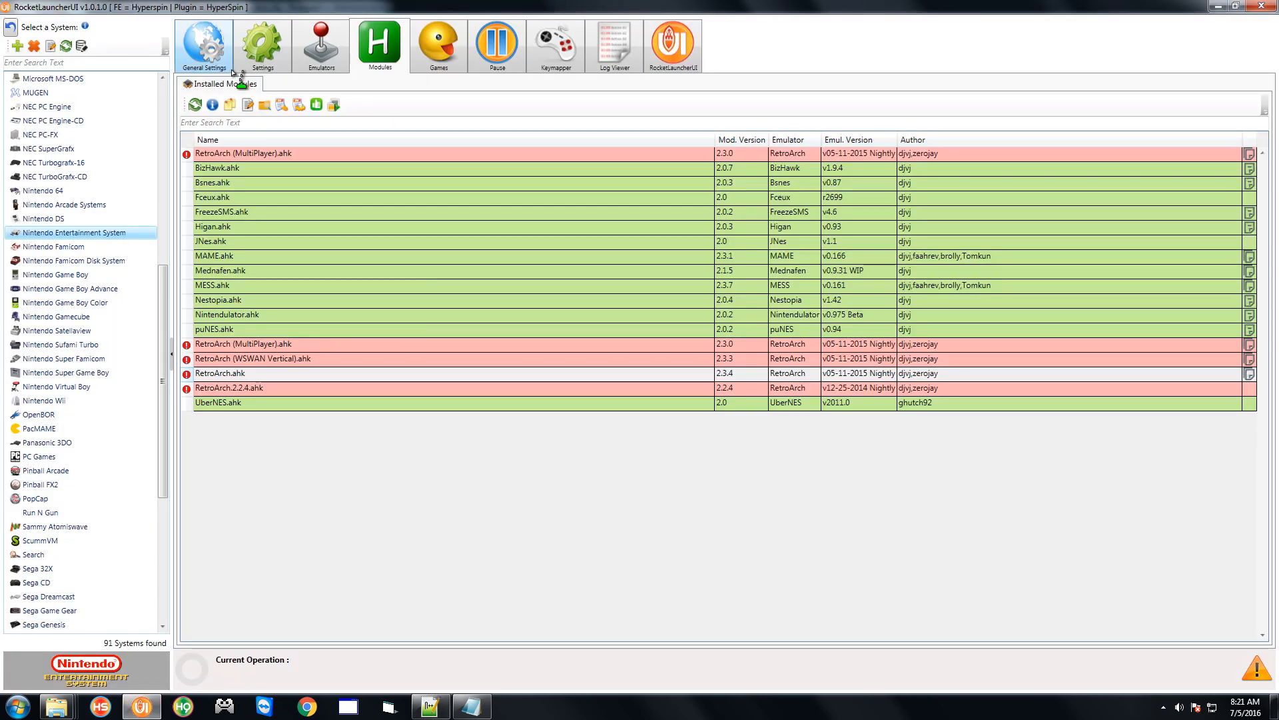
click(445, 50)
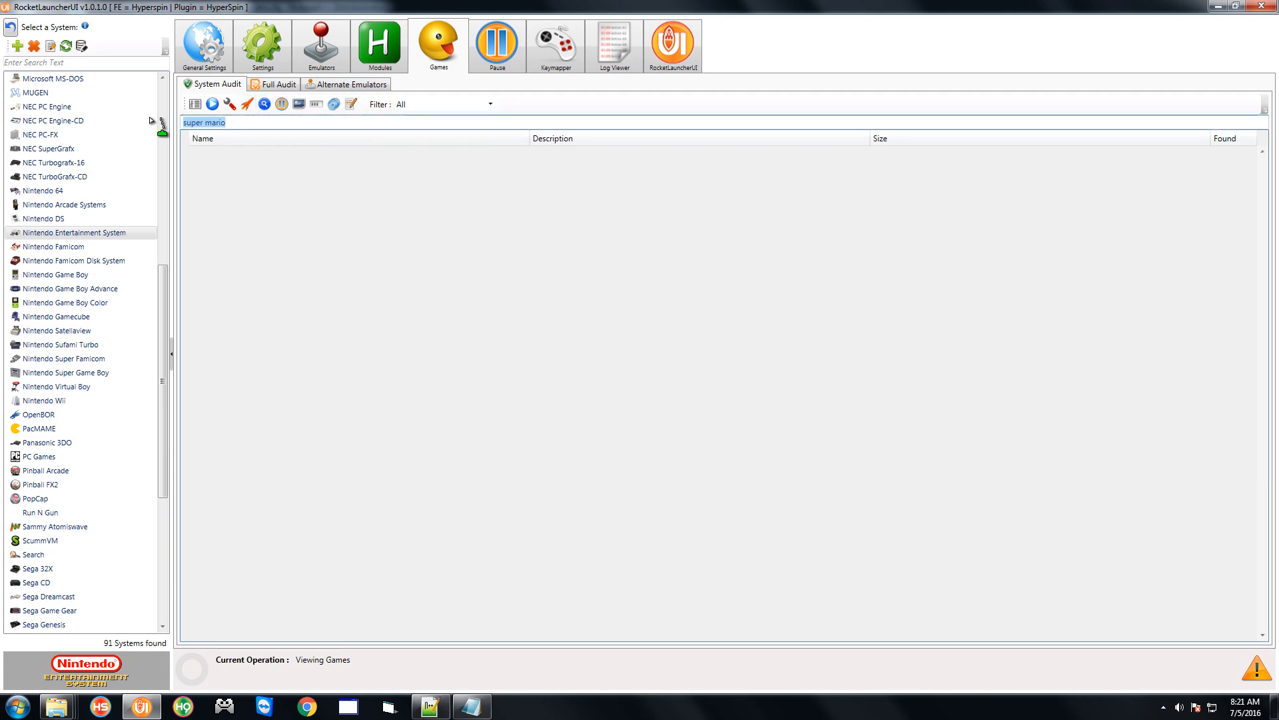
click(204, 108)
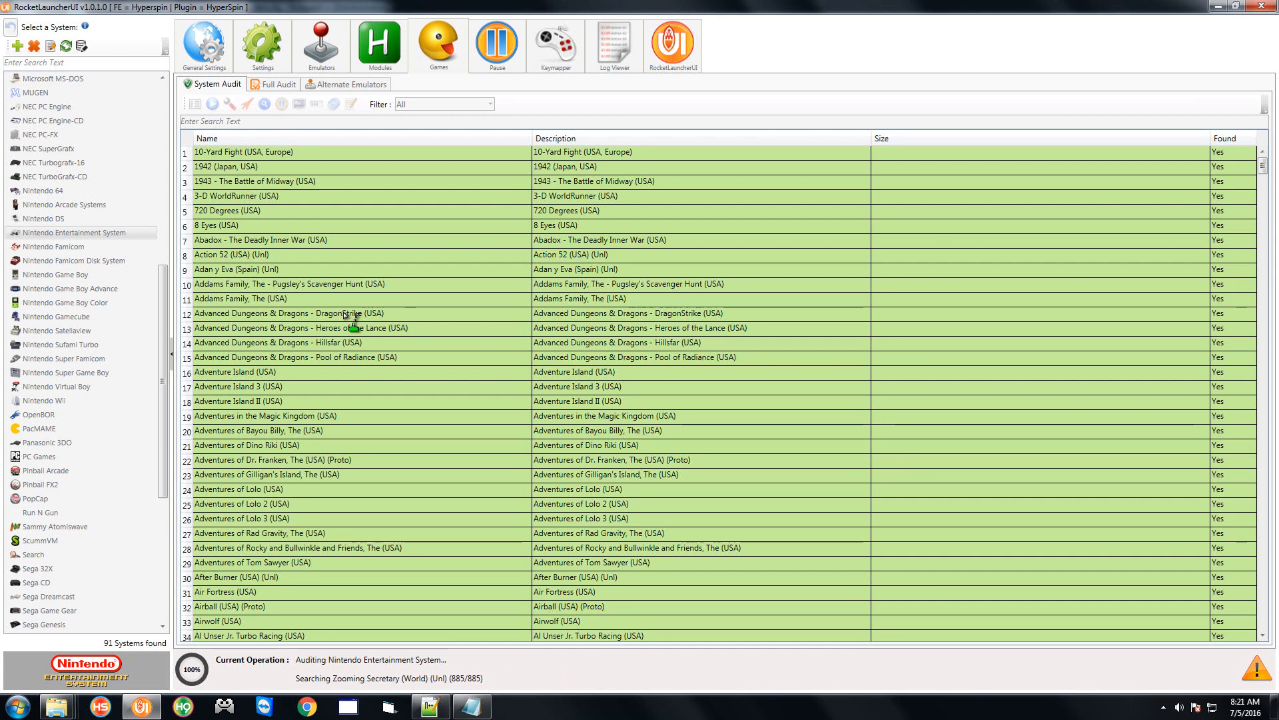
Launch 1942 (Japan, USA) to check how it displays without the overlay, and exit the game
click(212, 170)
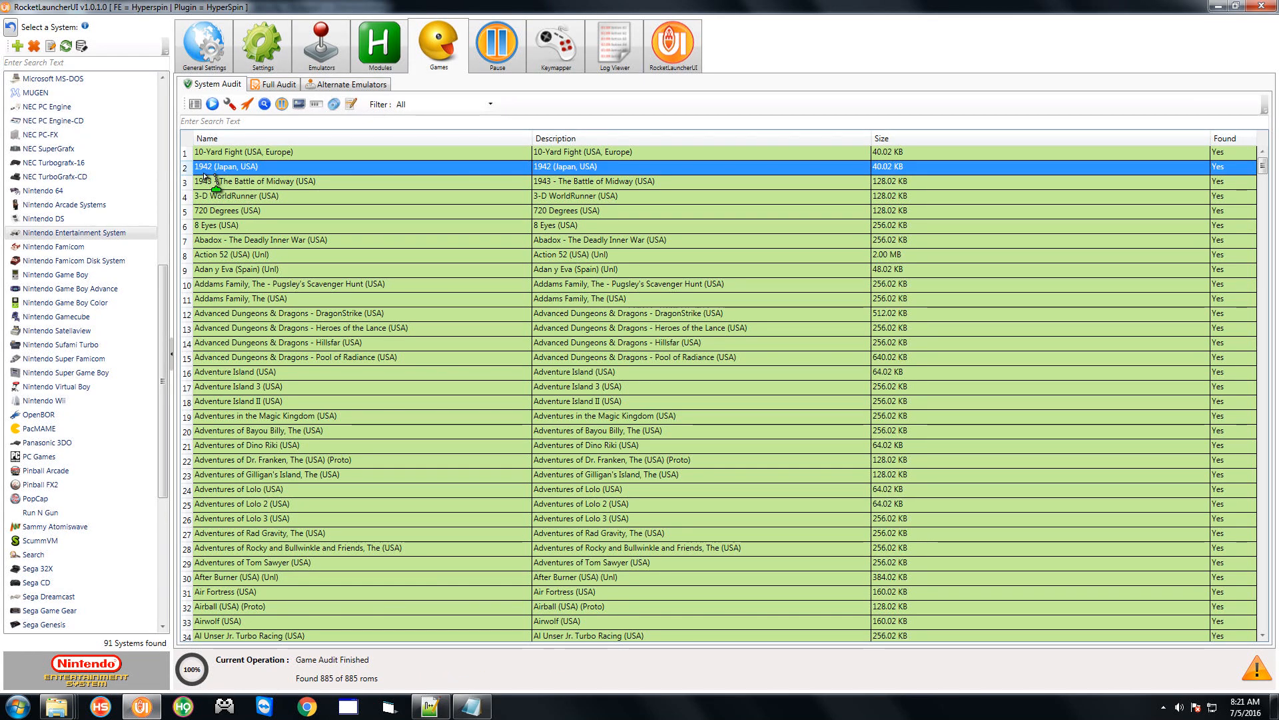
click(247, 104)
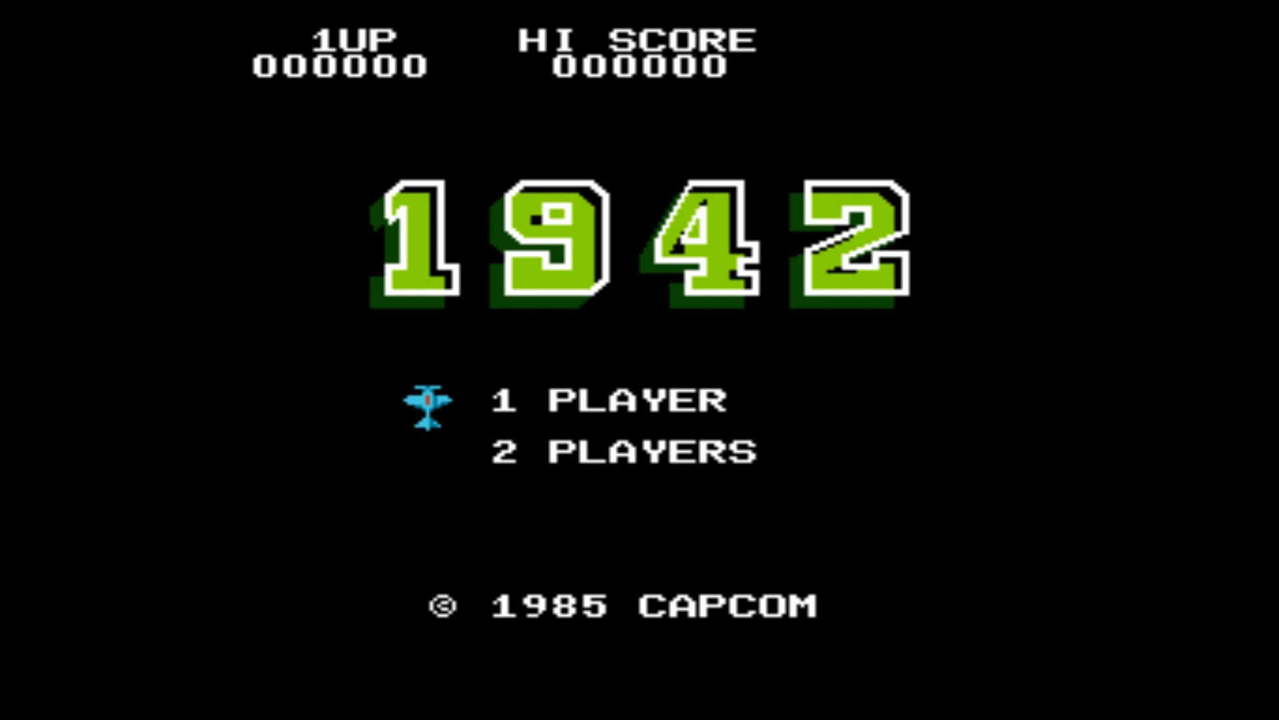
key(Escape)
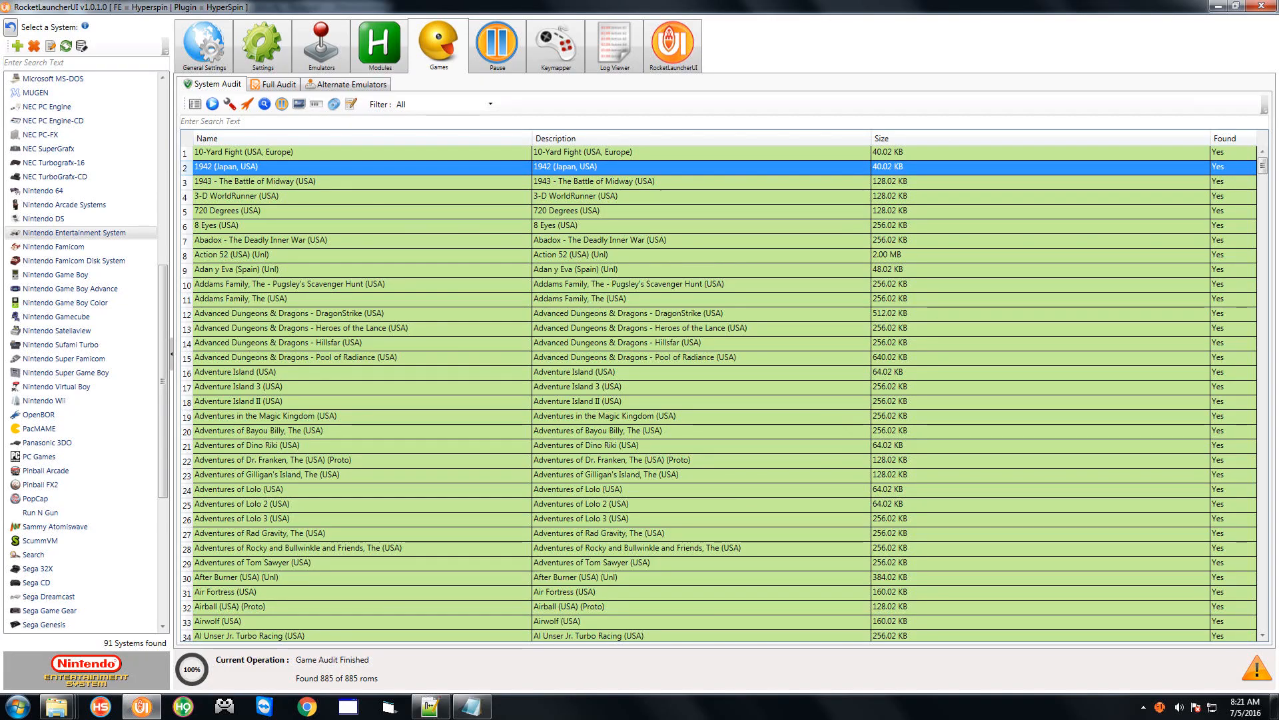
Open the global settings of the RetroArch.ahk module and show its Nintendo Entertainment System options
click(392, 66)
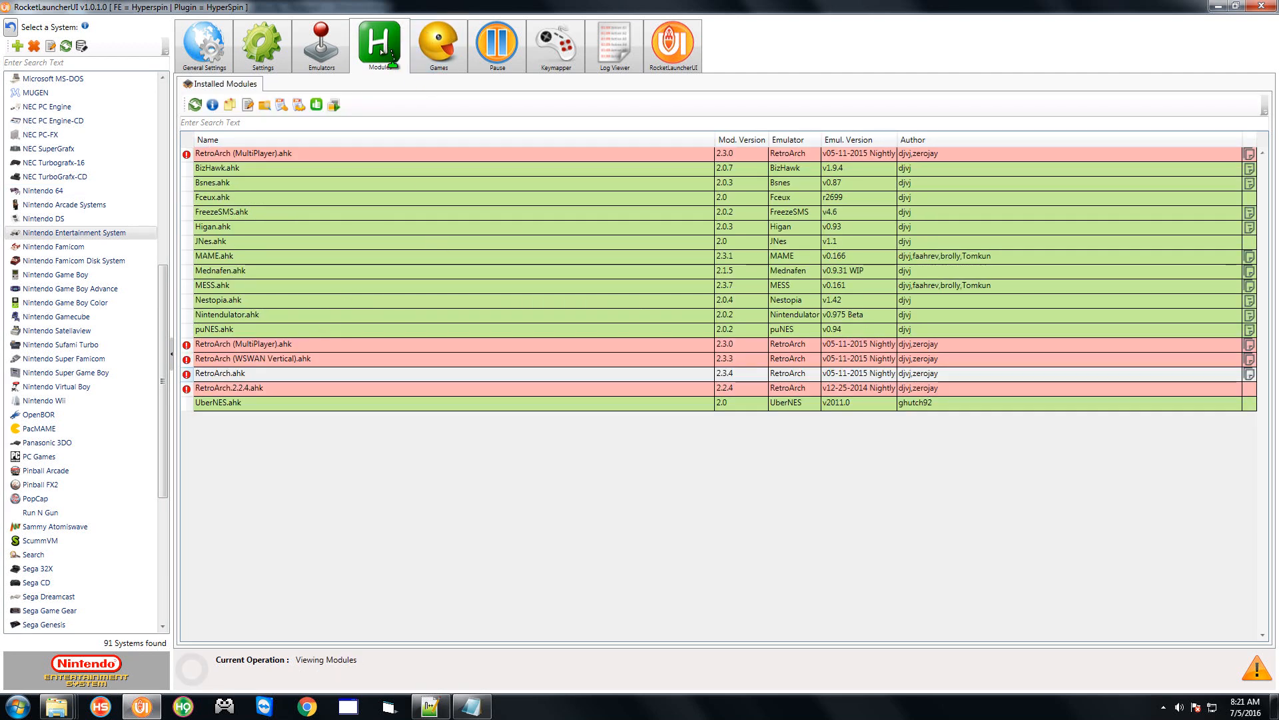
click(238, 379)
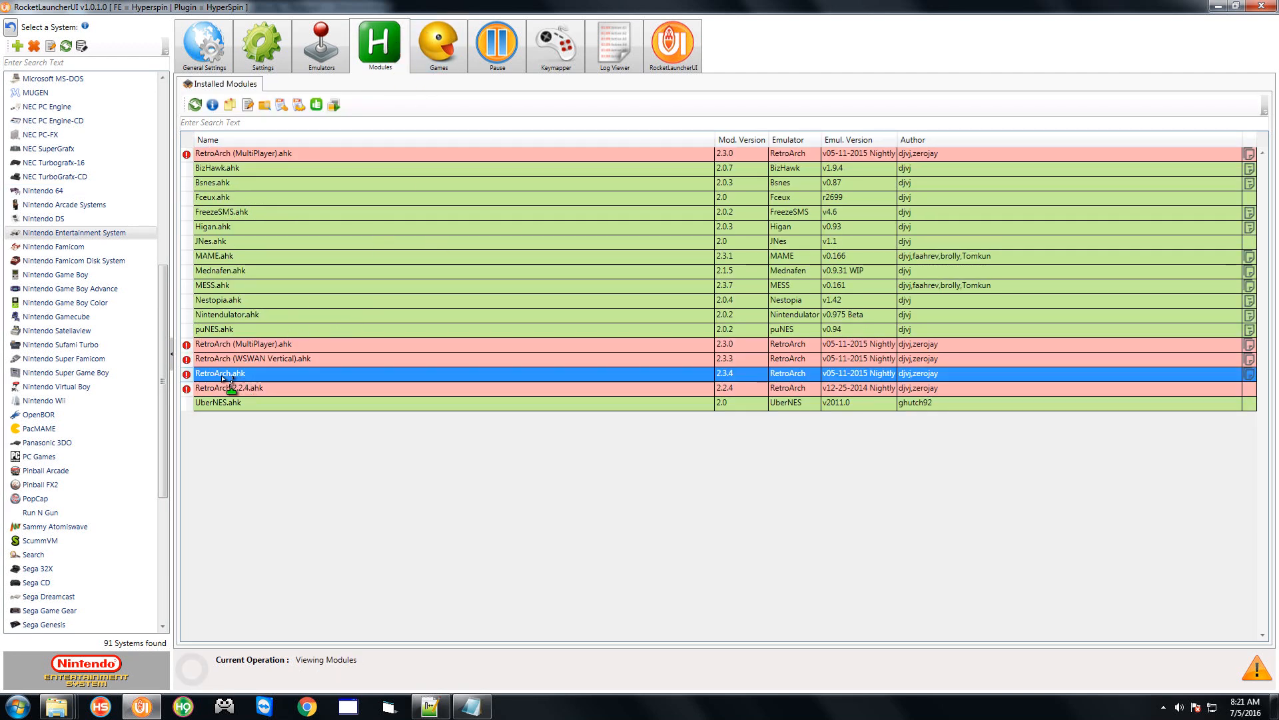
click(281, 105)
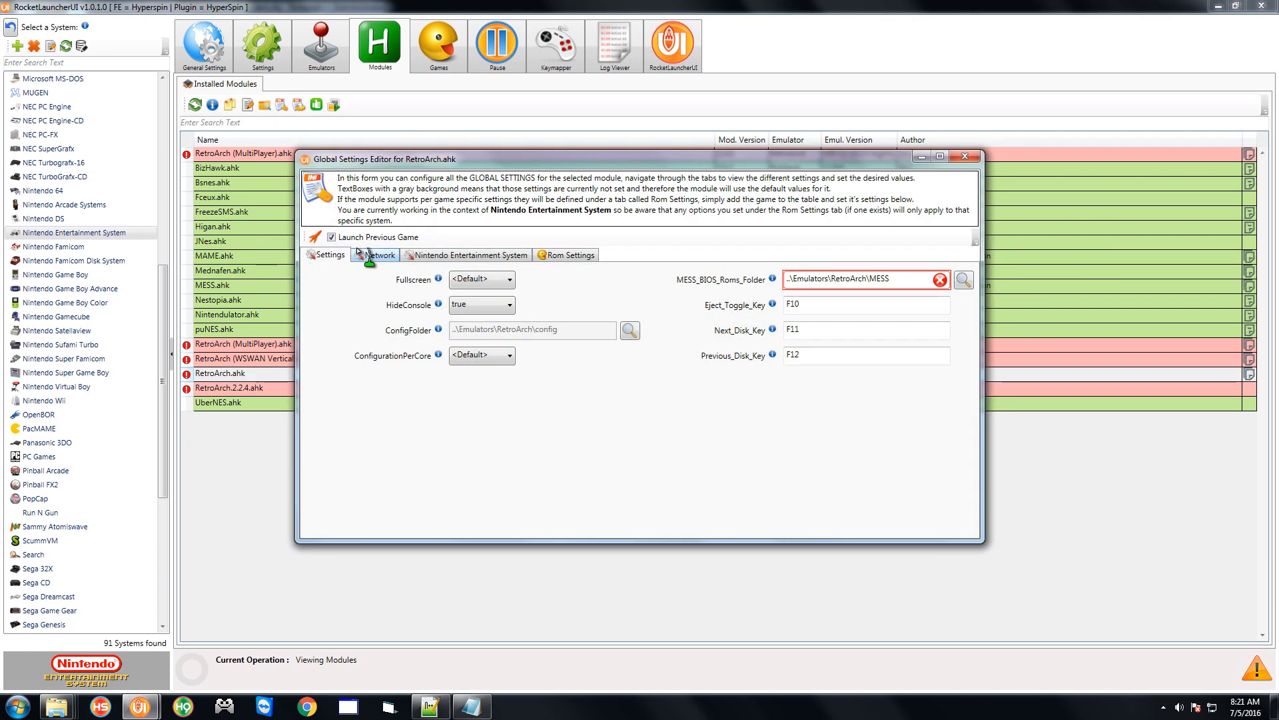
click(466, 259)
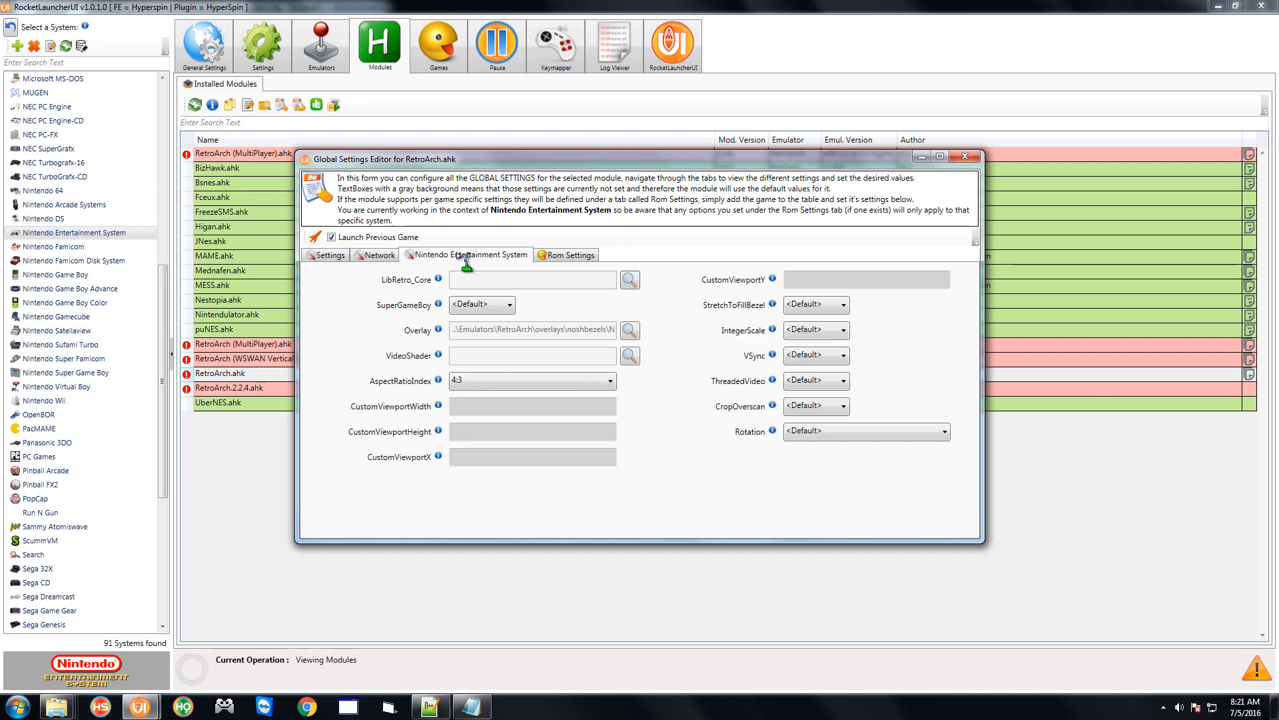
Set AspectRatioIndex to 16:9 for the Nintendo Entertainment System and close the RetroArch.ahk module settings
click(488, 381)
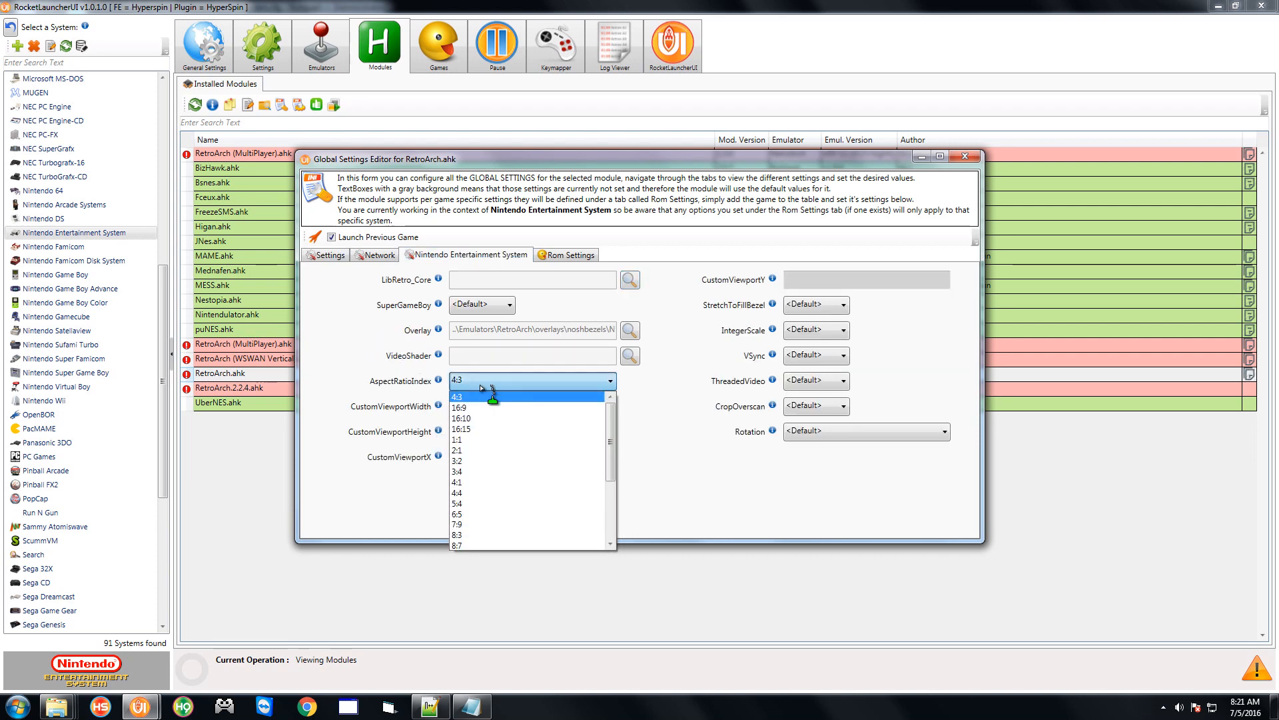
click(481, 406)
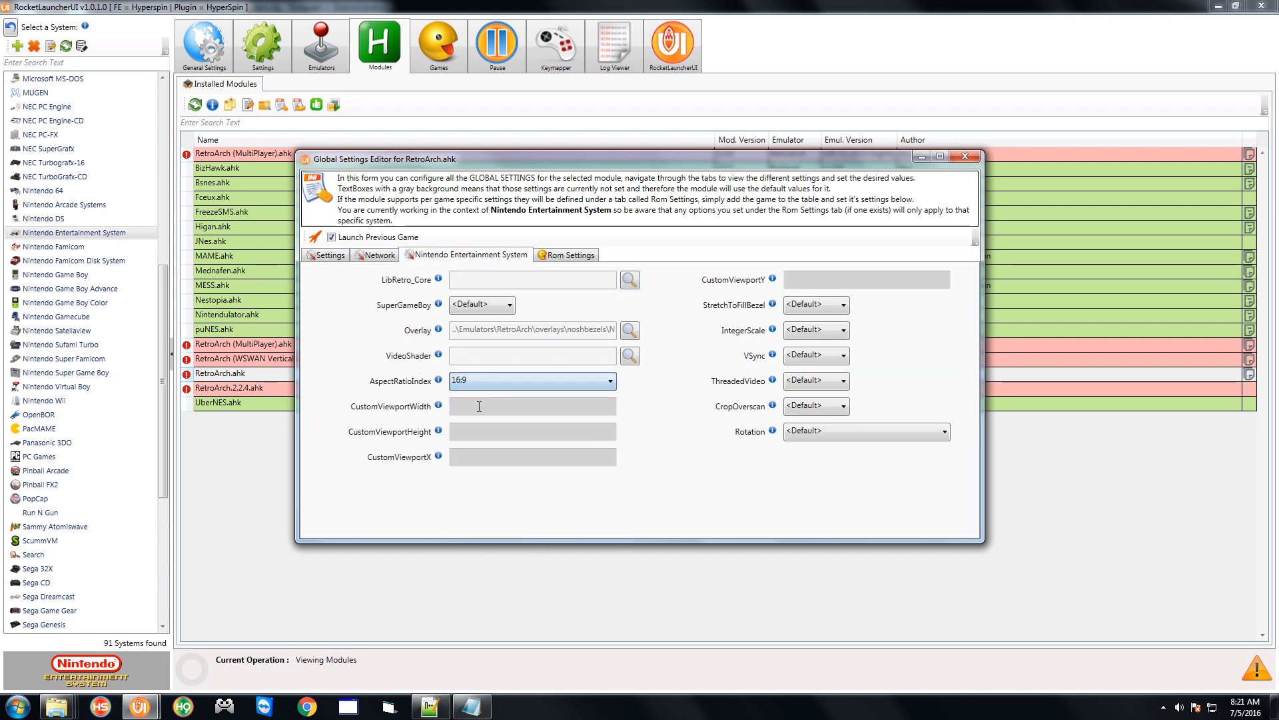
click(964, 157)
Launch 1942 (Japan, USA) from the games list to check the 16:9 display, and exit the game
click(445, 53)
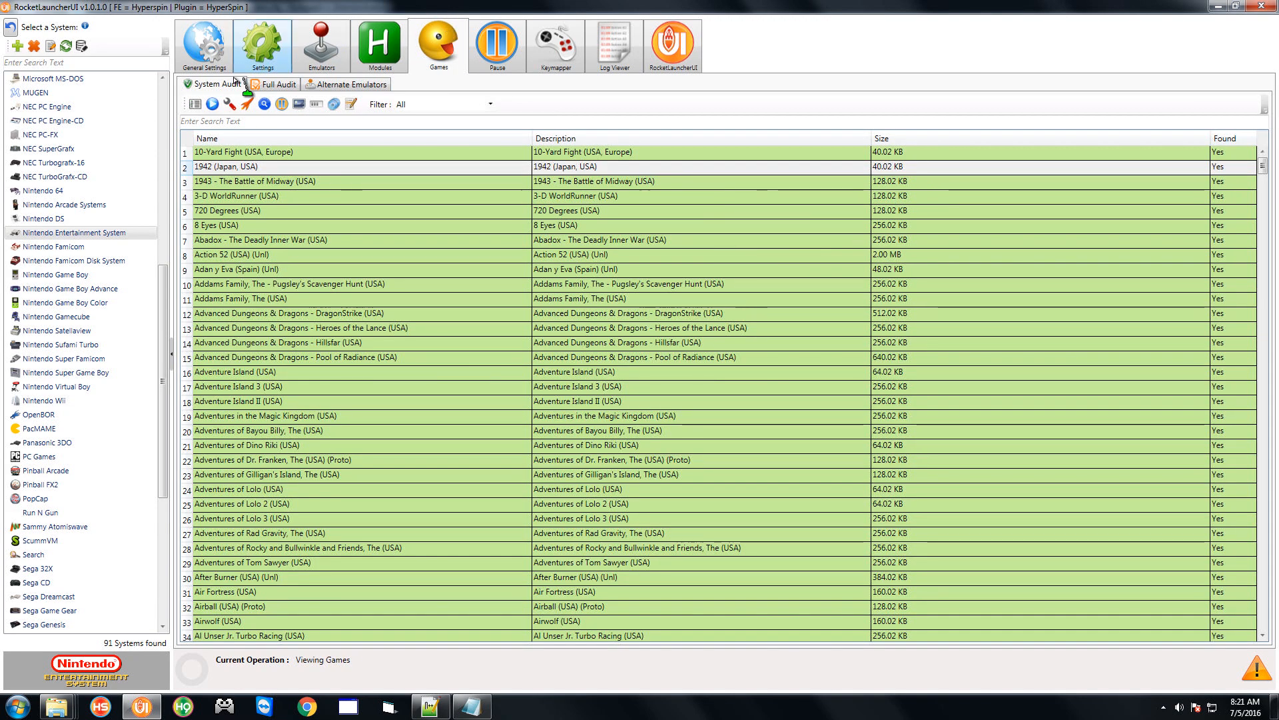
click(246, 103)
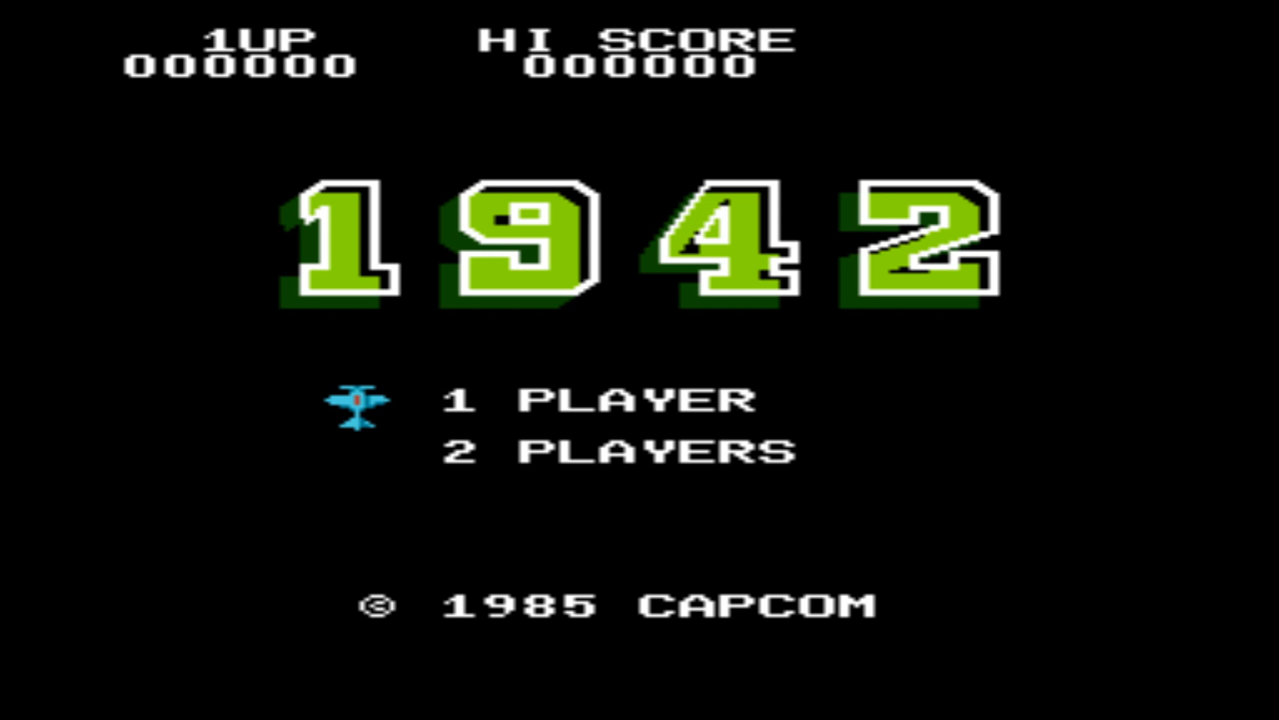
key(Escape)
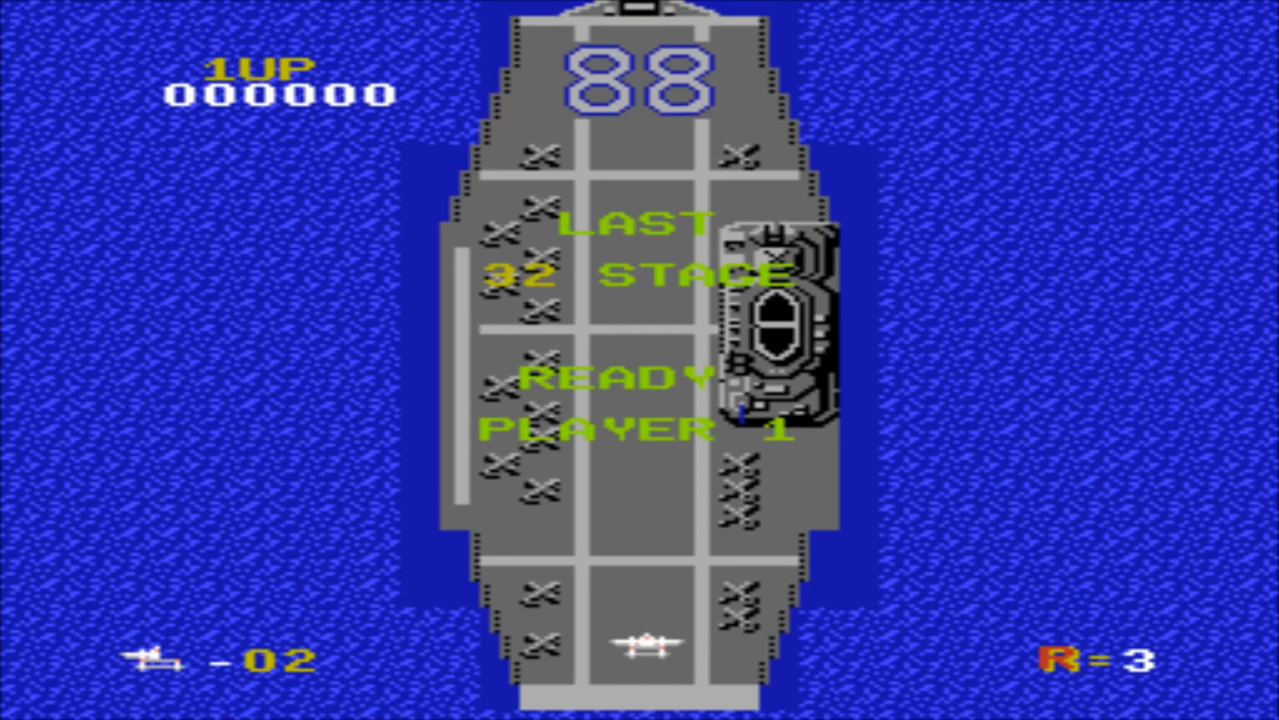
key(Escape)
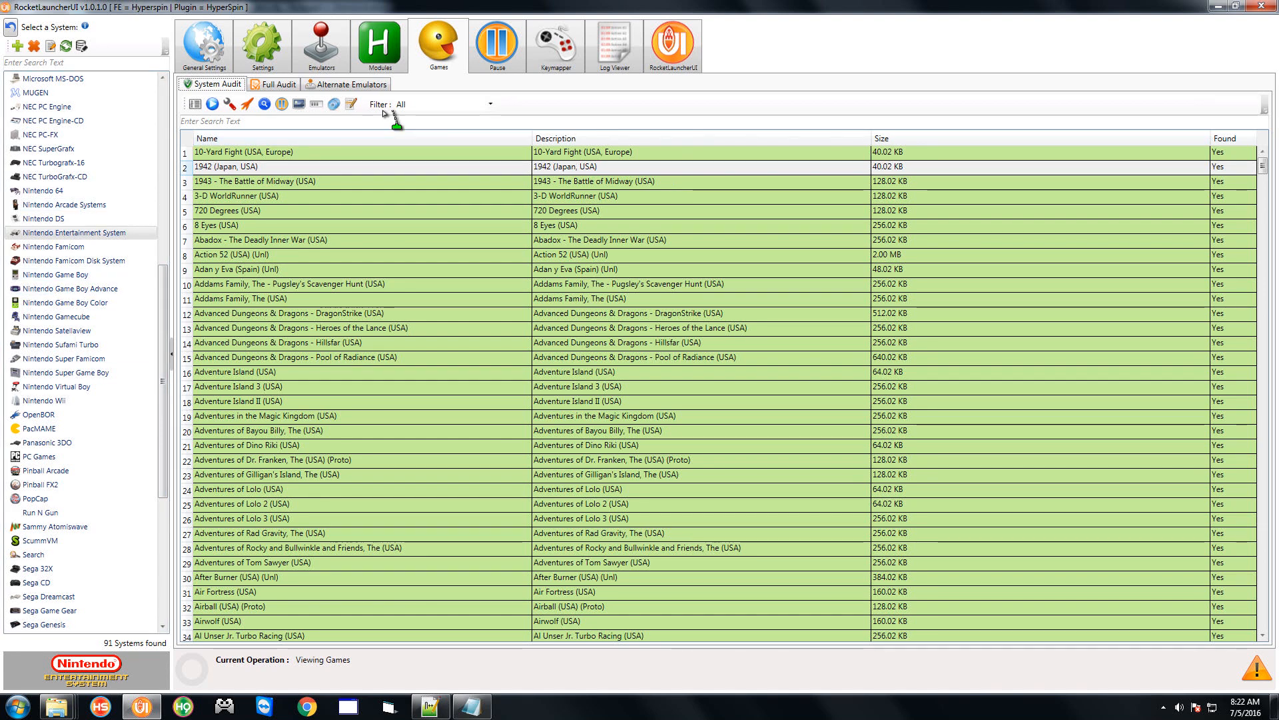
Look through the default emulators assigned to Nintendo systems such as Famicom, Game Boy and Game Boy Color
click(331, 55)
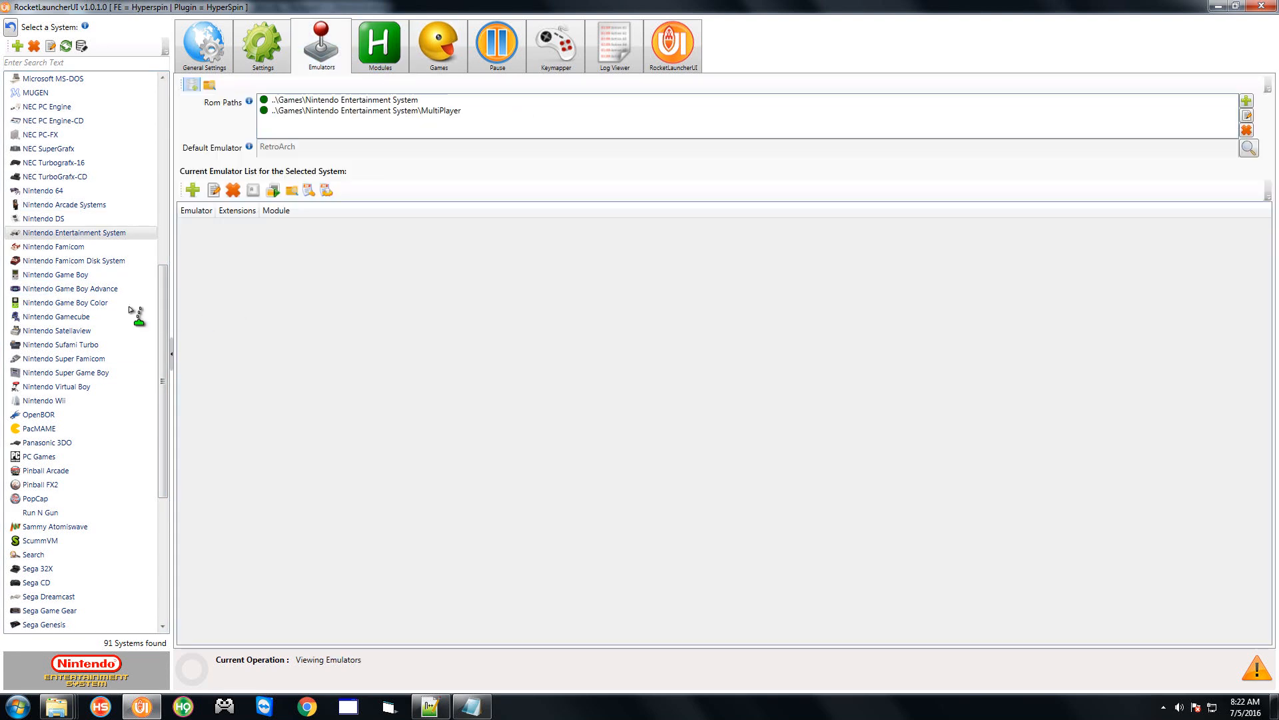
click(80, 261)
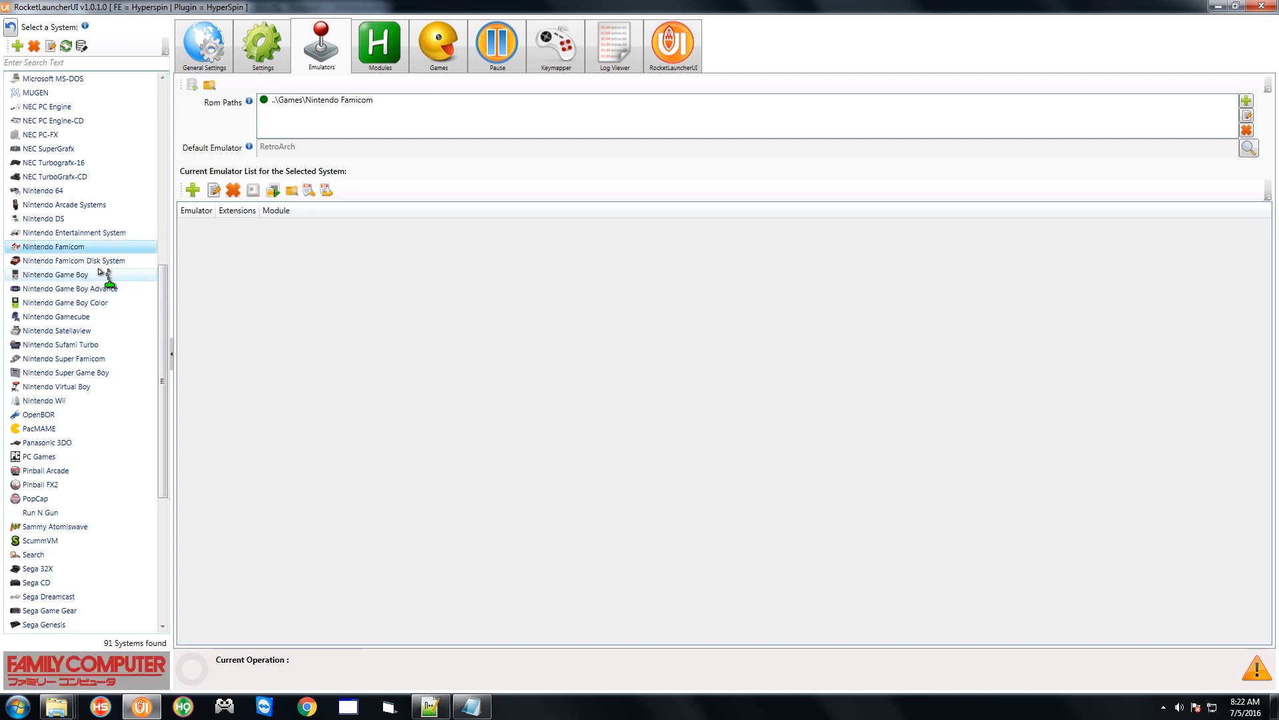
click(83, 277)
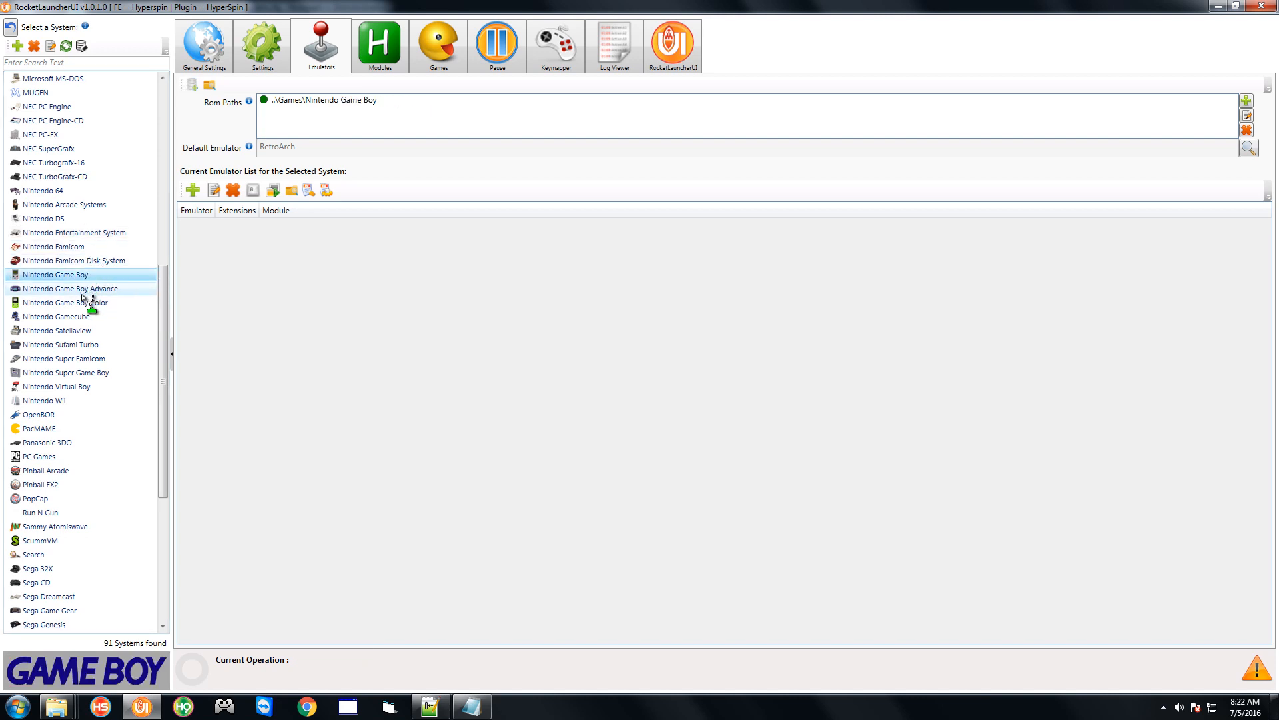
click(83, 293)
click(83, 304)
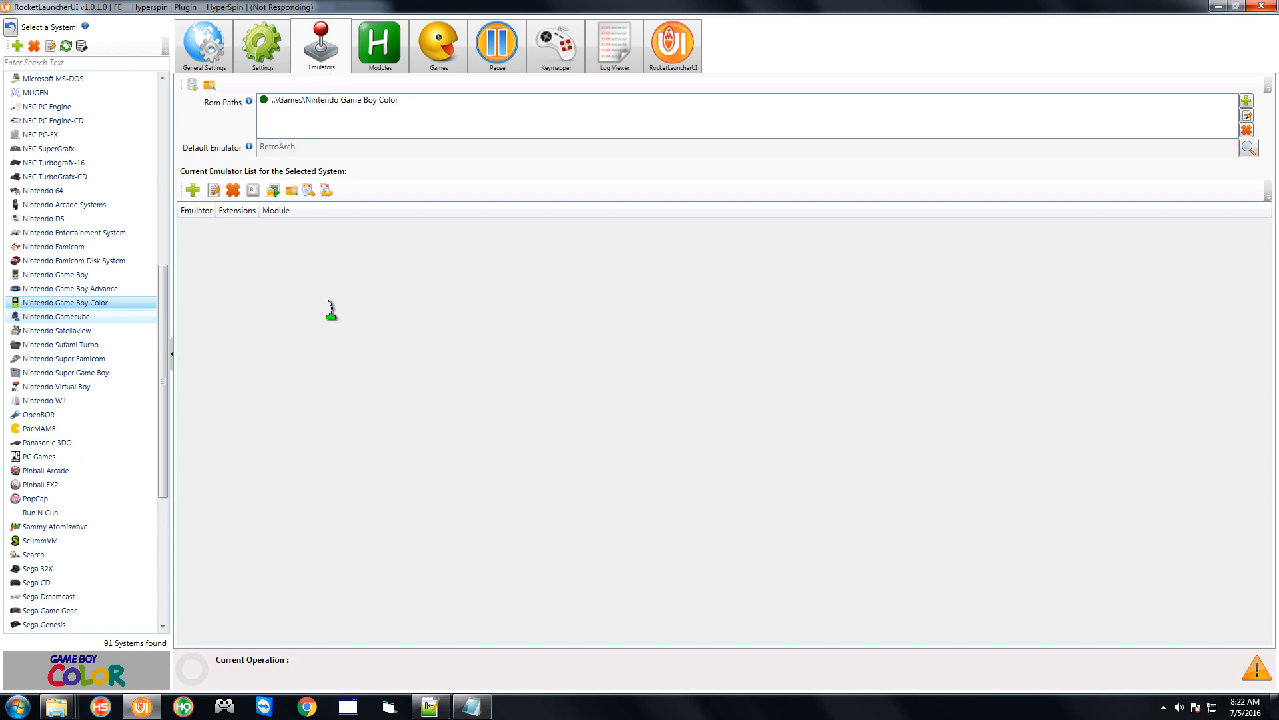
Filter the systems list for "colec" and select ColecoVision to show its emulator settings
drag(170, 310, 178, 107)
click(102, 65)
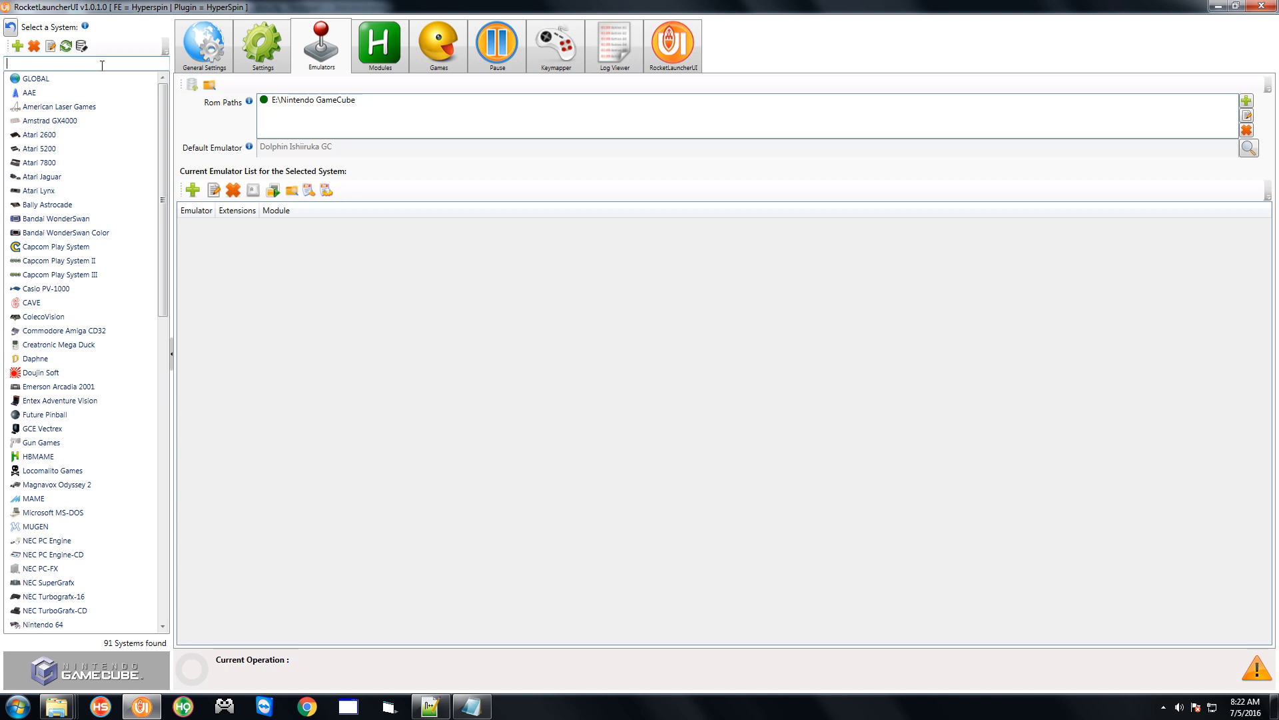
text(colec)
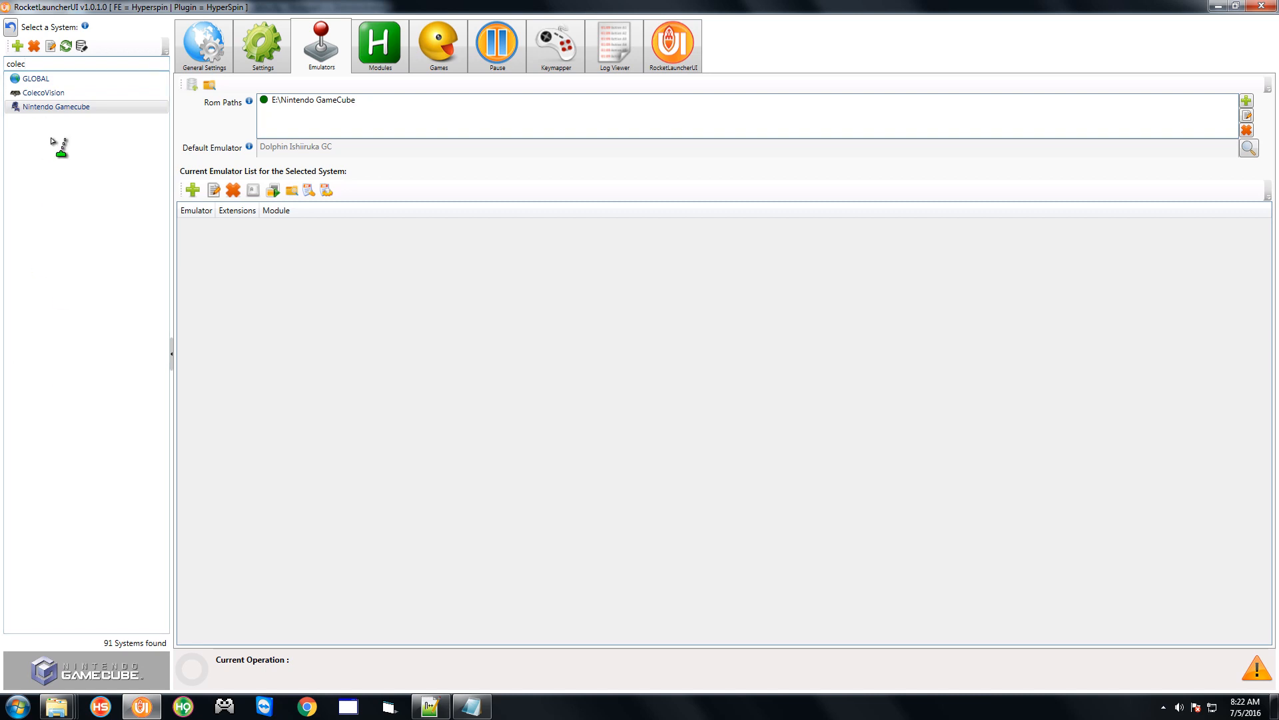
click(50, 94)
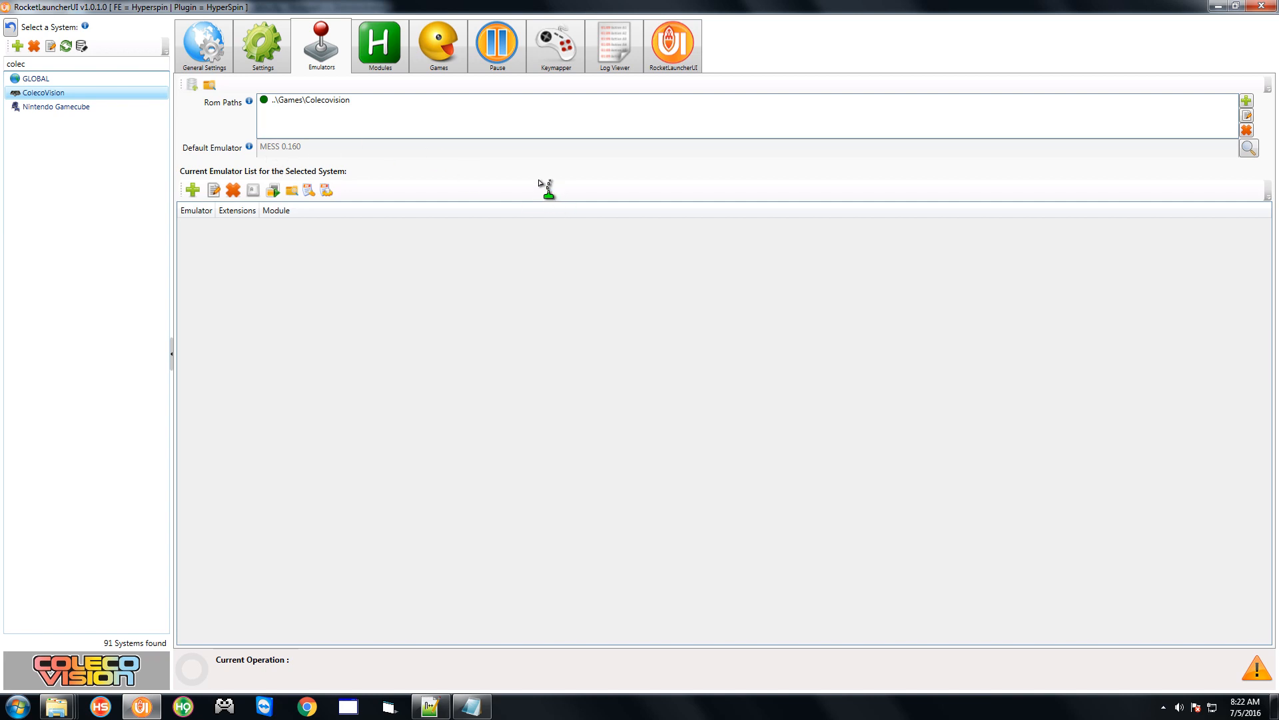
Switch to Notepad++ and reload the externally modified Nintendo Entertainment System.cfg and RetroArch.ini files
click(432, 708)
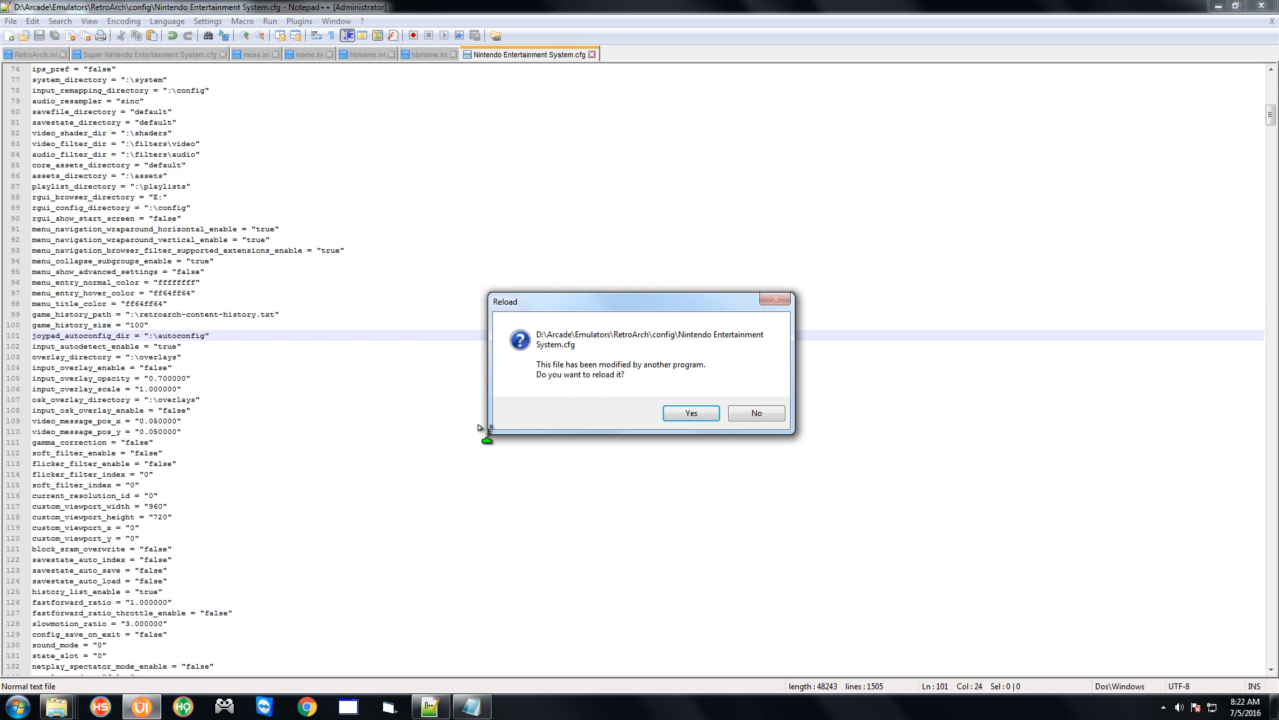
click(690, 413)
click(686, 411)
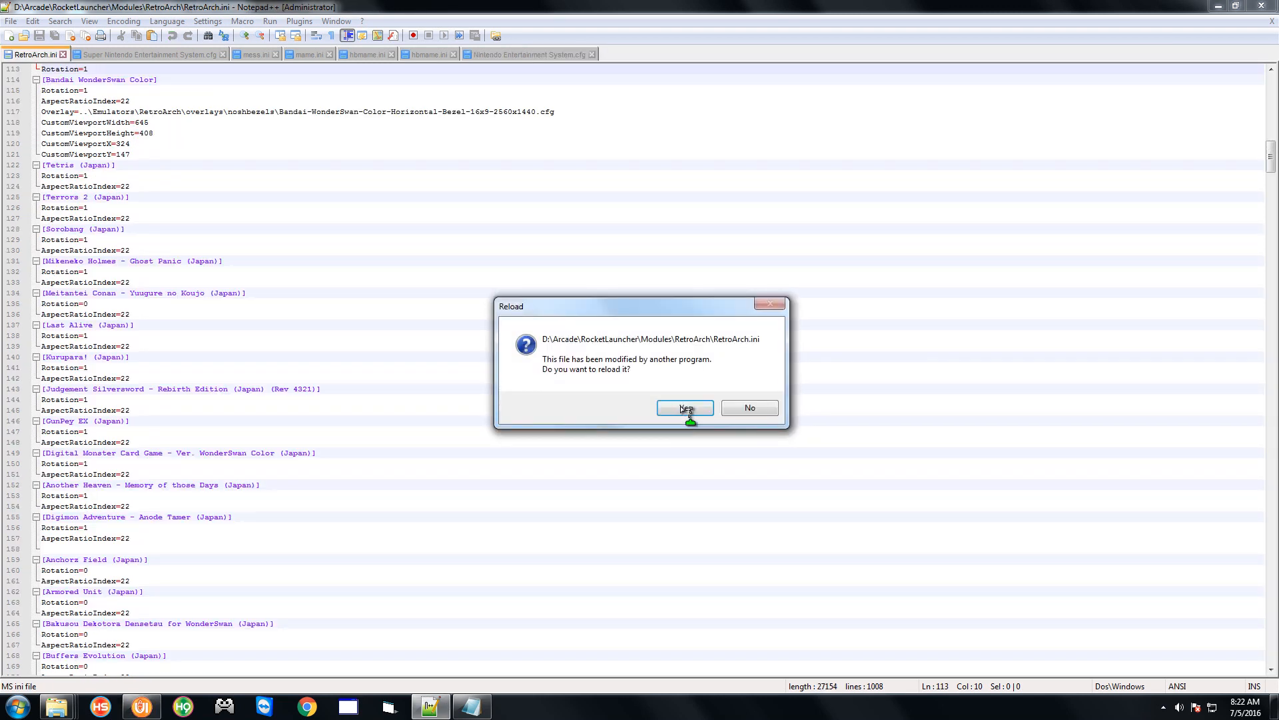
click(18, 706)
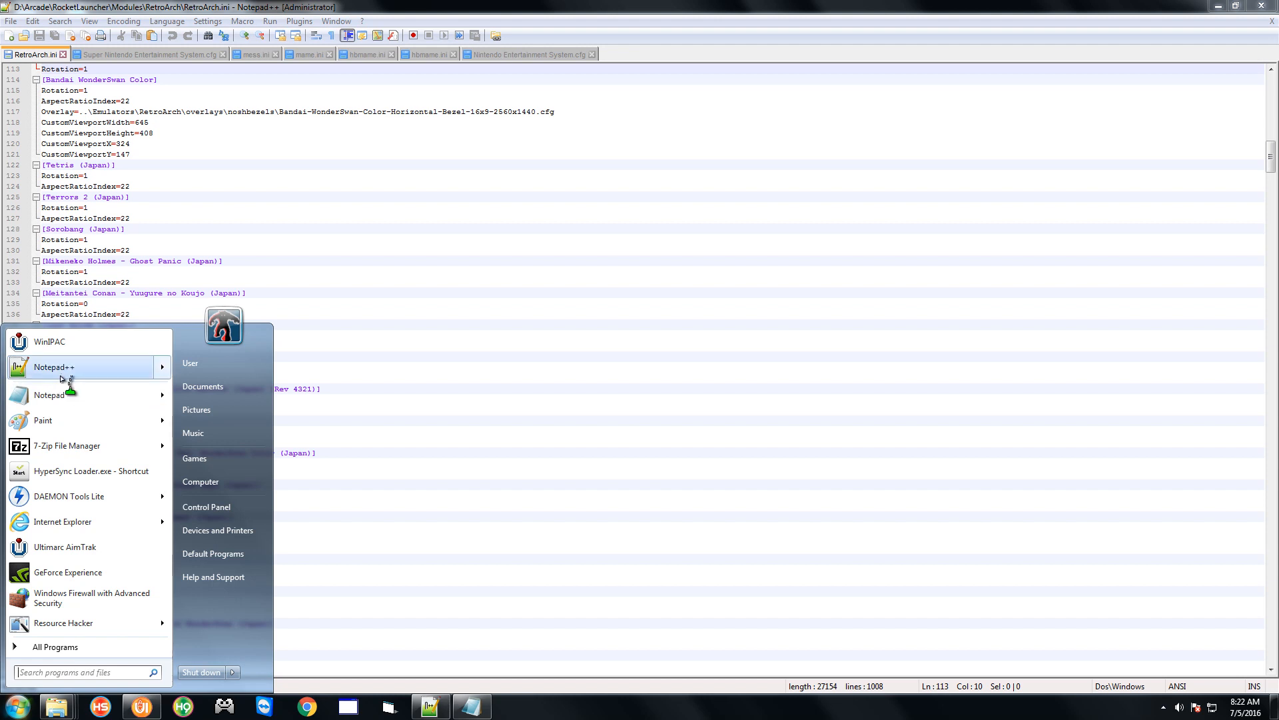
mouse_move(60, 380)
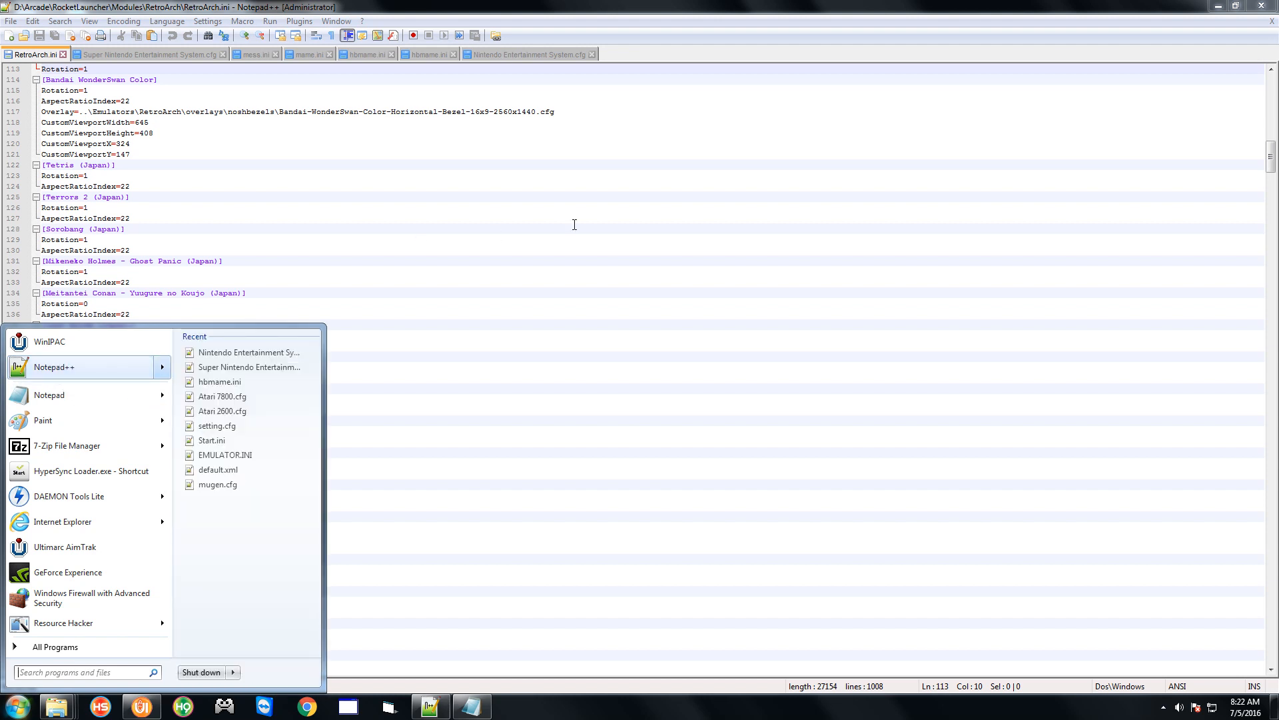
click(655, 5)
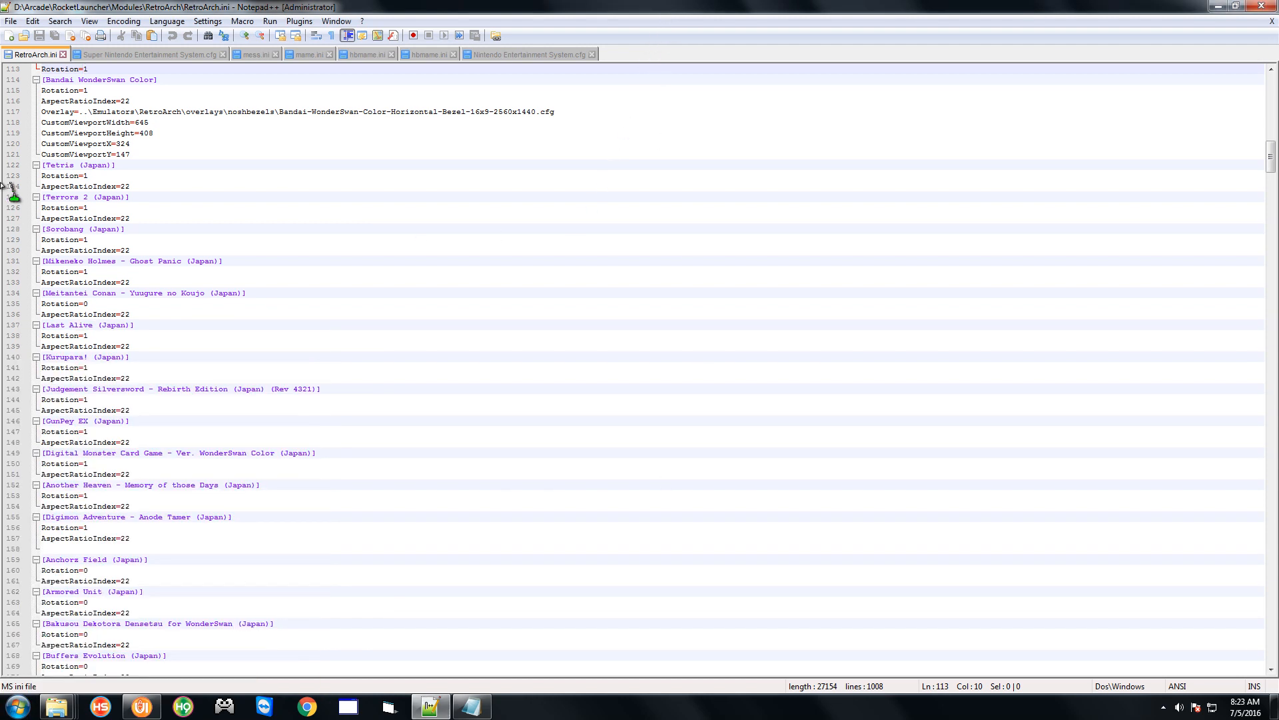
Open mess.ini from the MESS 0.160 folder inside Emulators
click(10, 21)
click(42, 56)
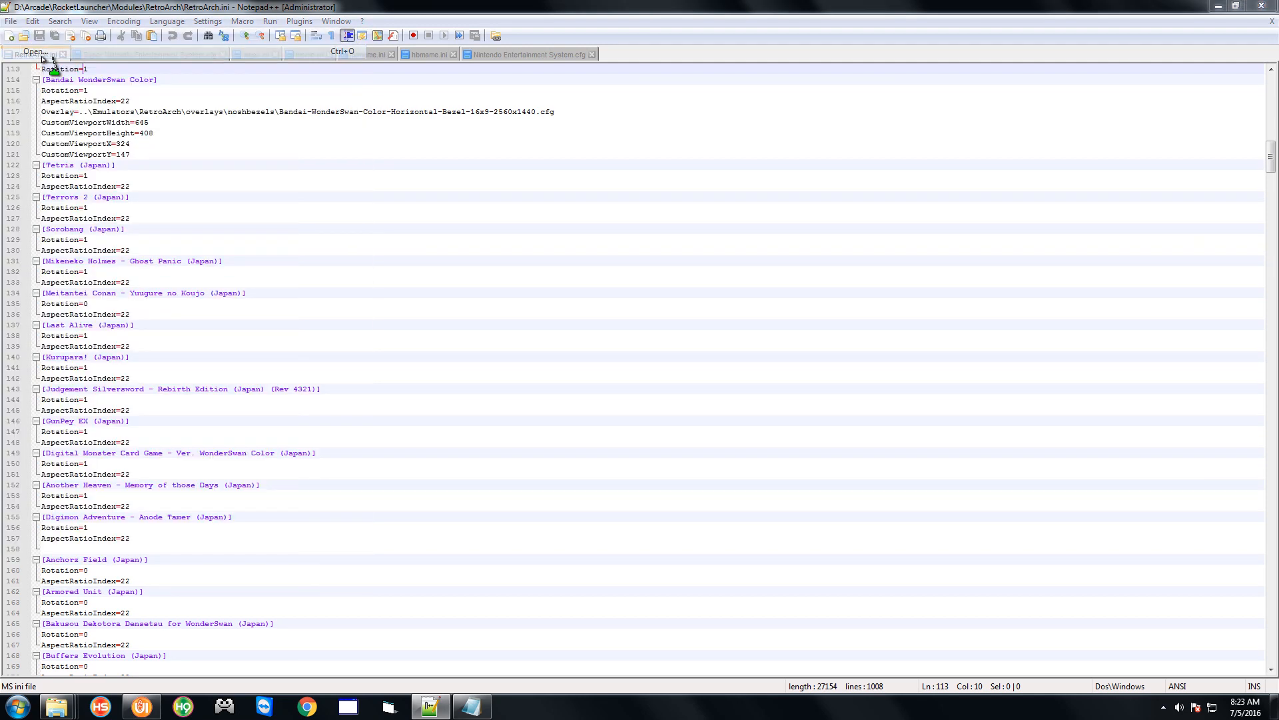
drag(105, 199, 116, 138)
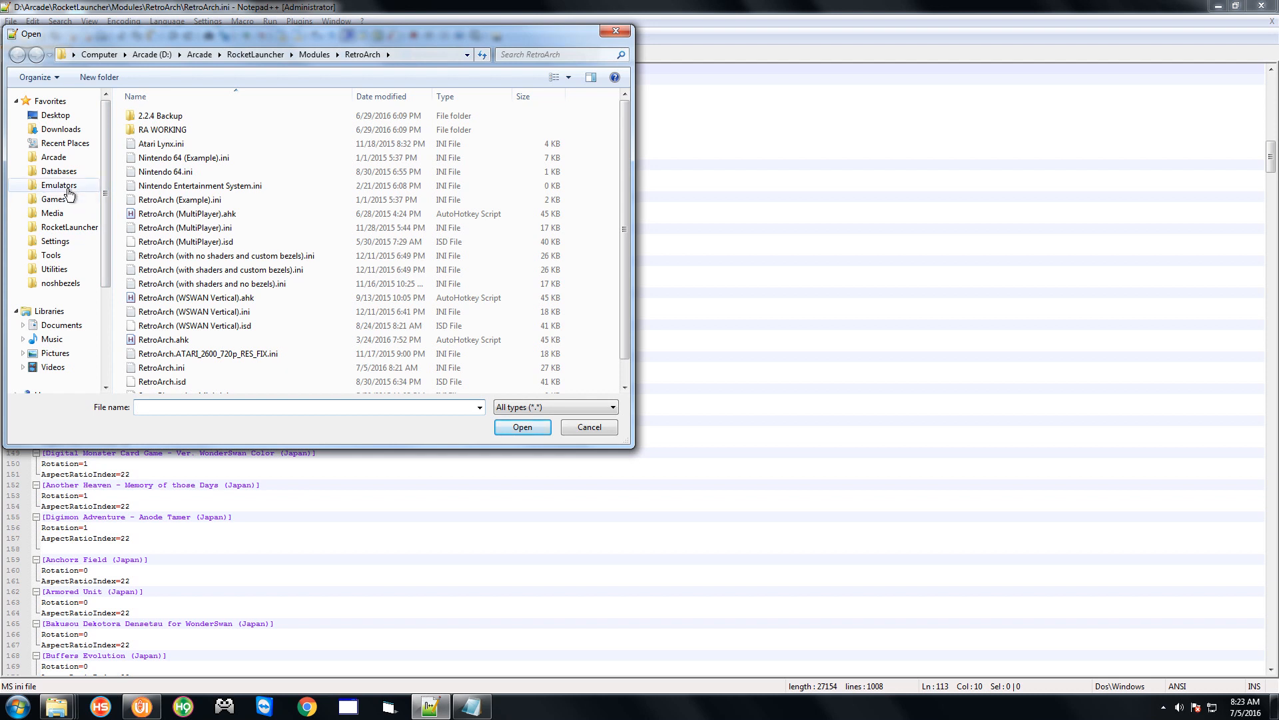
click(68, 189)
double_click(171, 369)
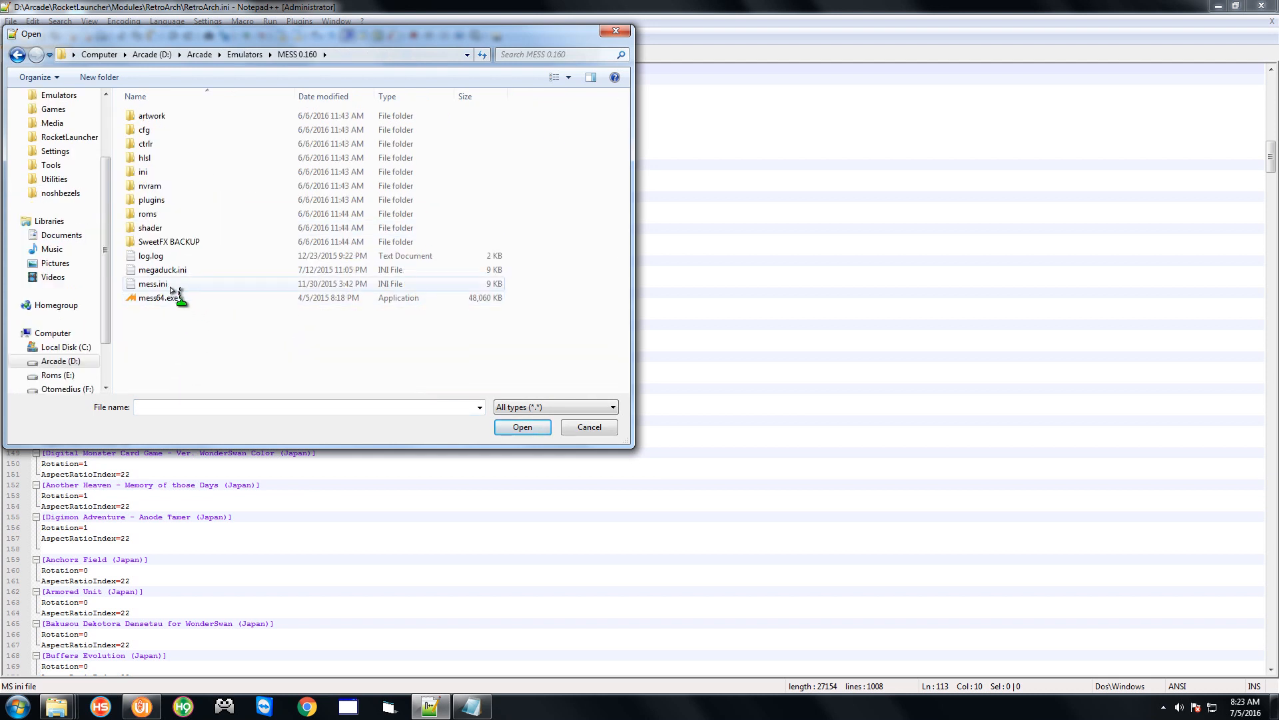
click(145, 286)
double_click(148, 288)
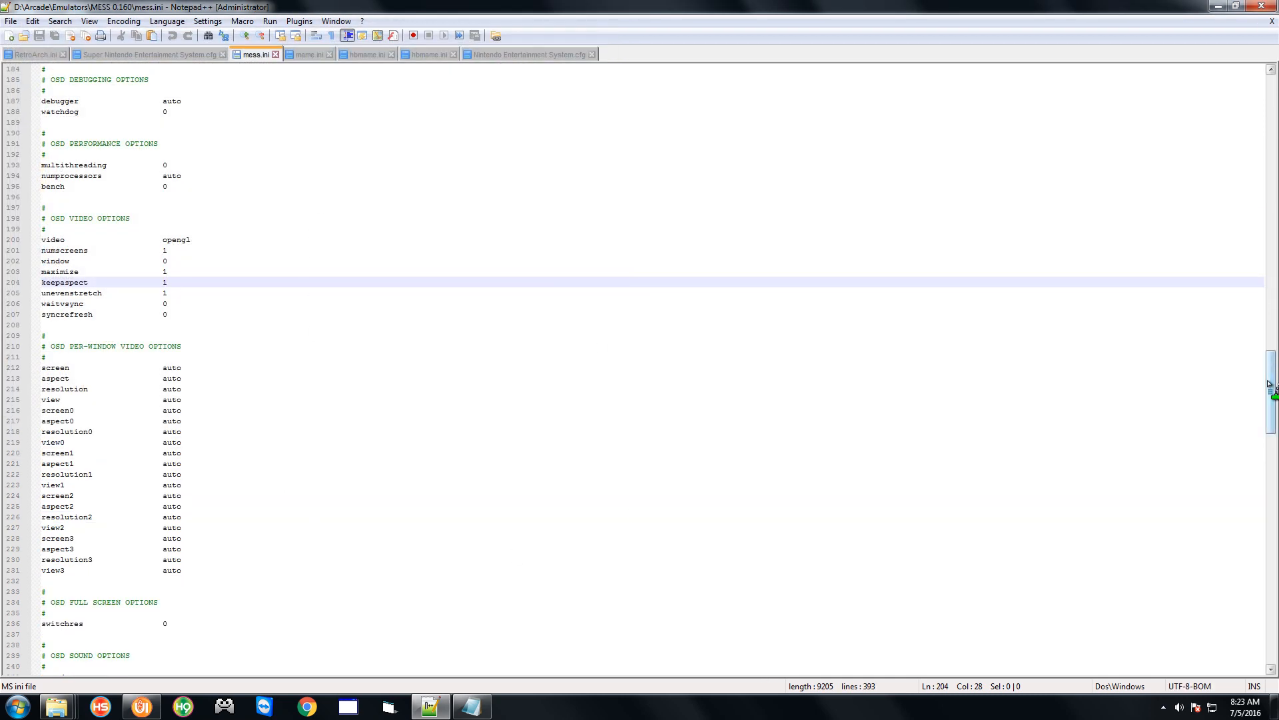
Set keepaspect to 0 under OSD VIDEO OPTIONS in mess.ini and save the file
scroll(334, 273, up, 3)
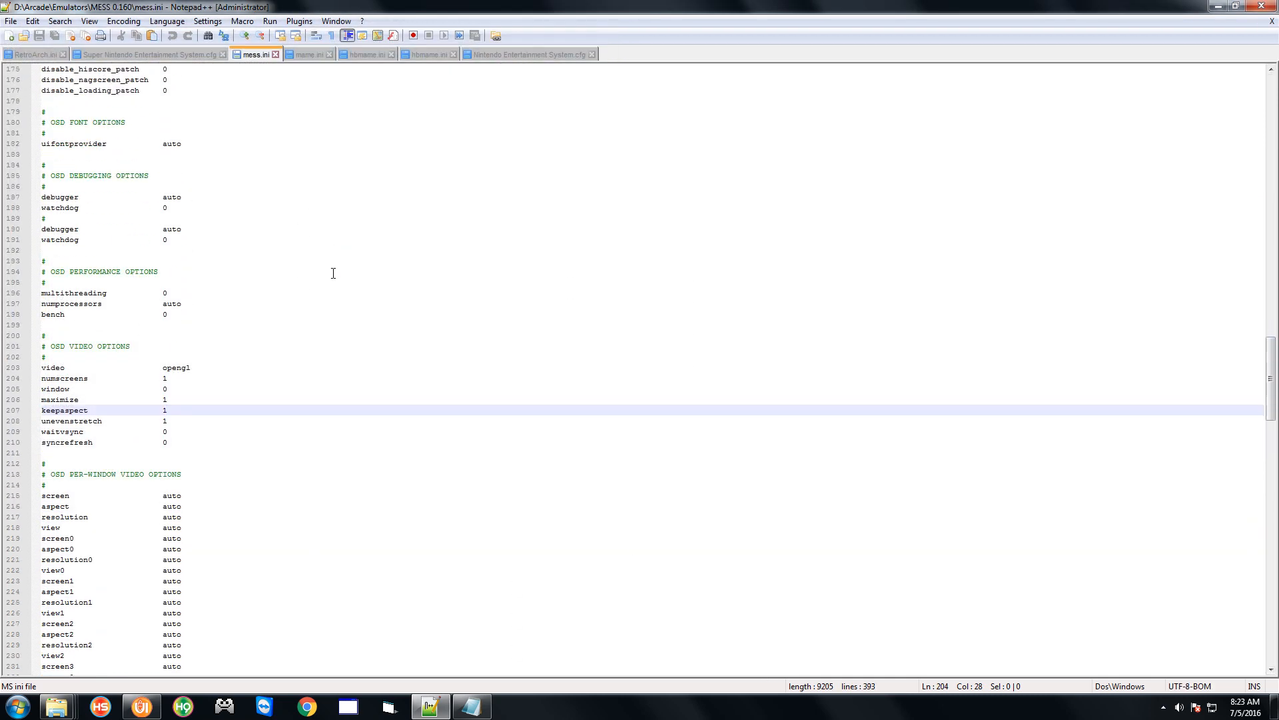
click(48, 315)
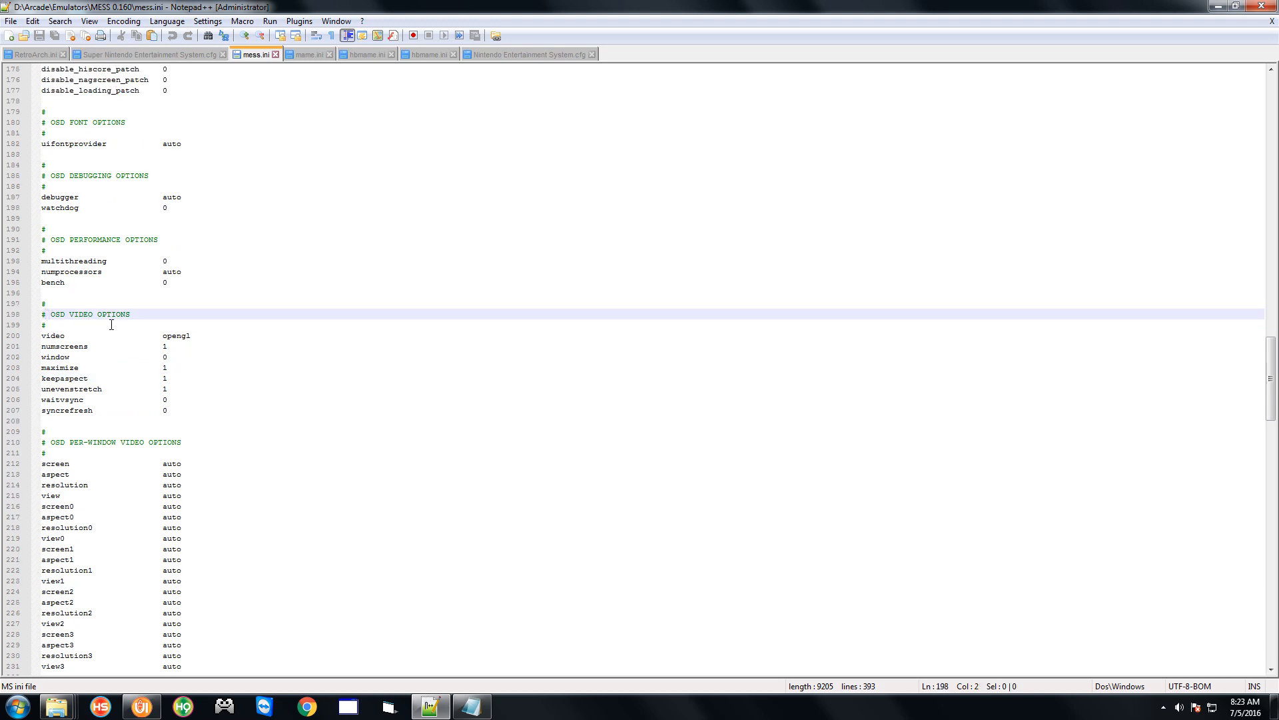
click(94, 378)
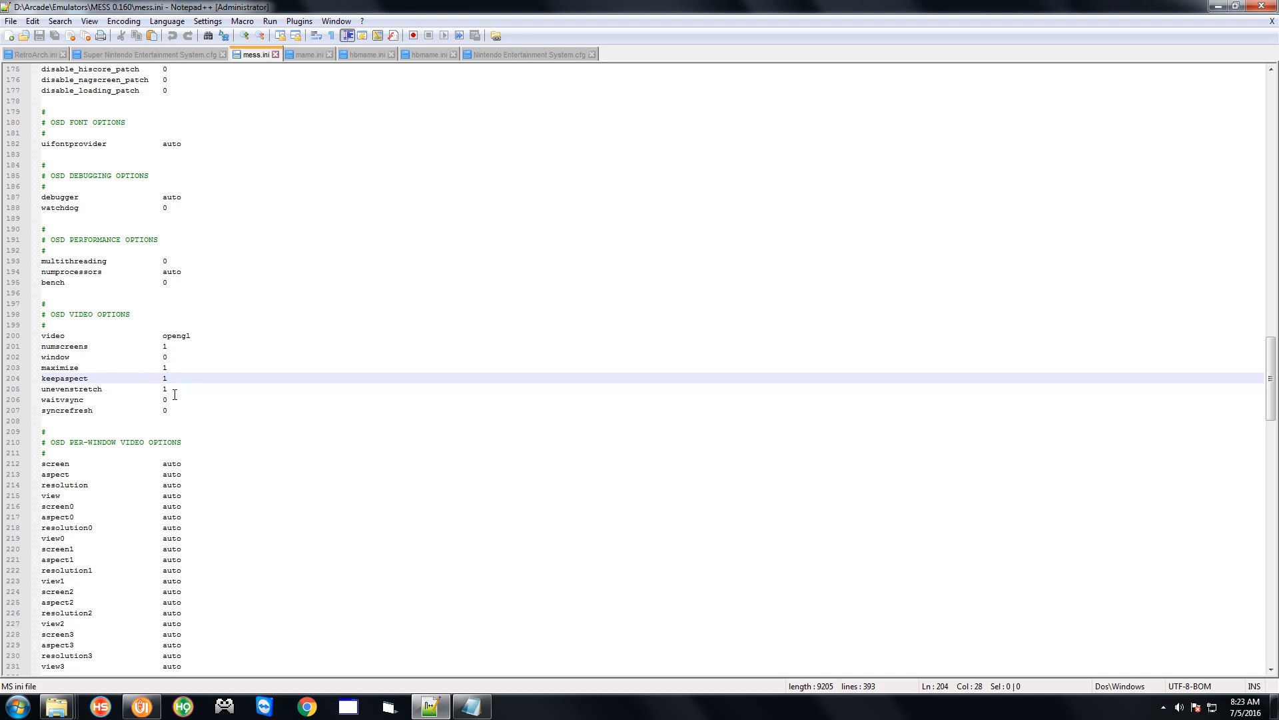
key(BackSpace)
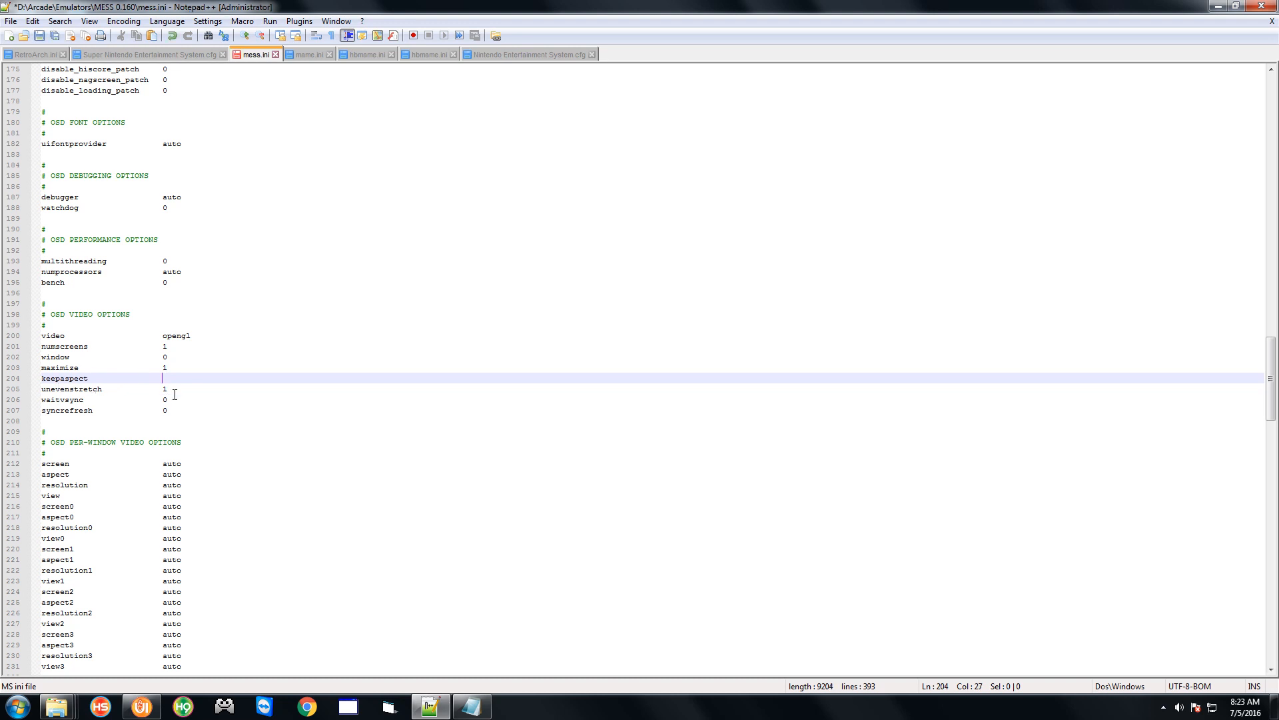
text(0)
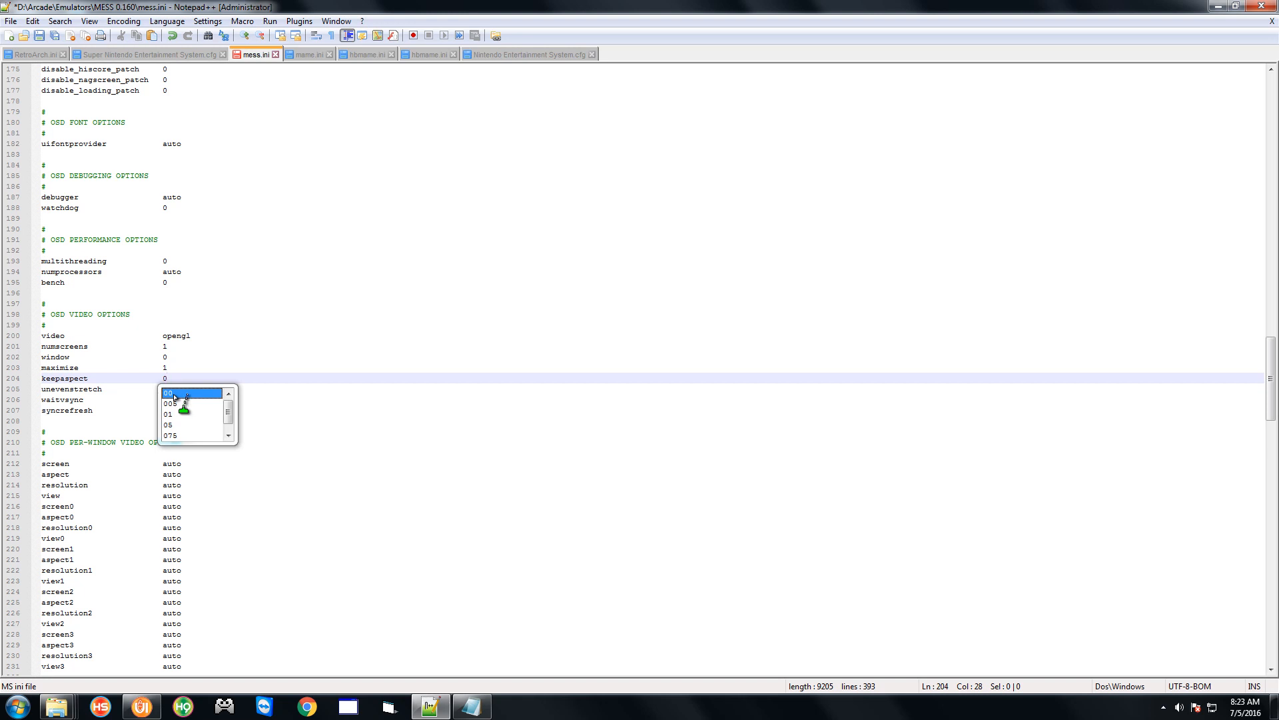
key(ctrl+s)
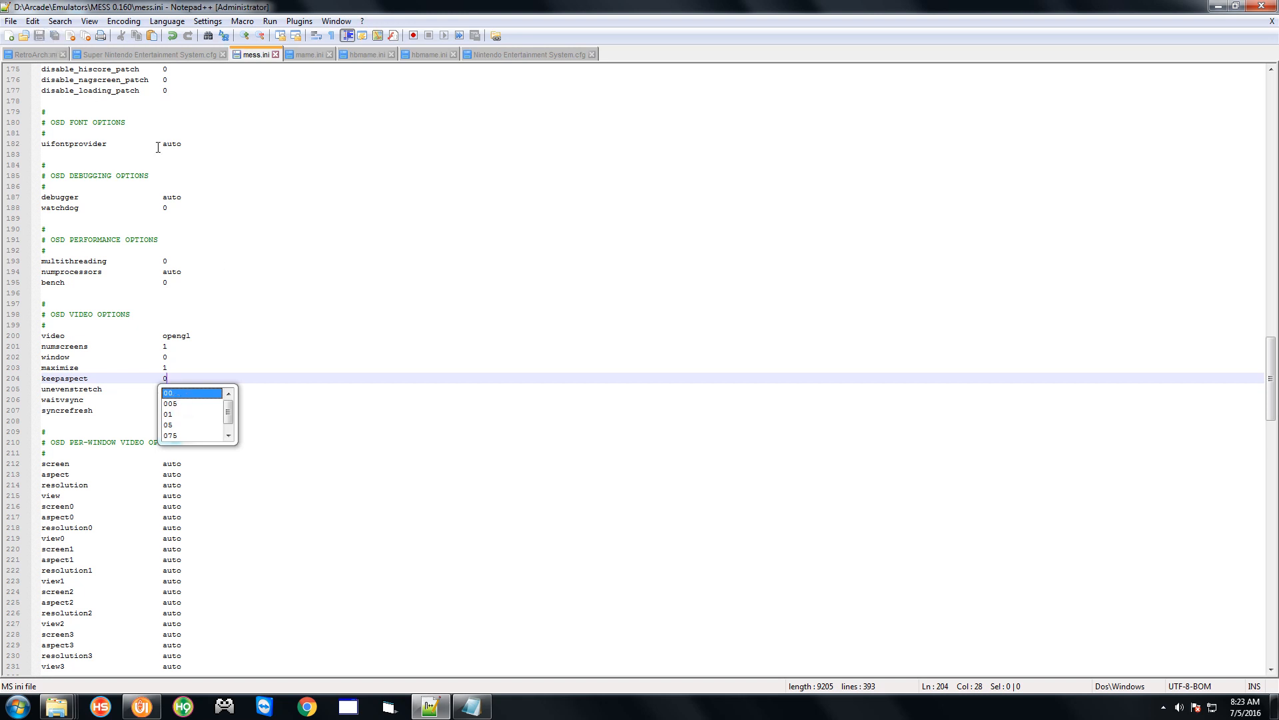
click(222, 310)
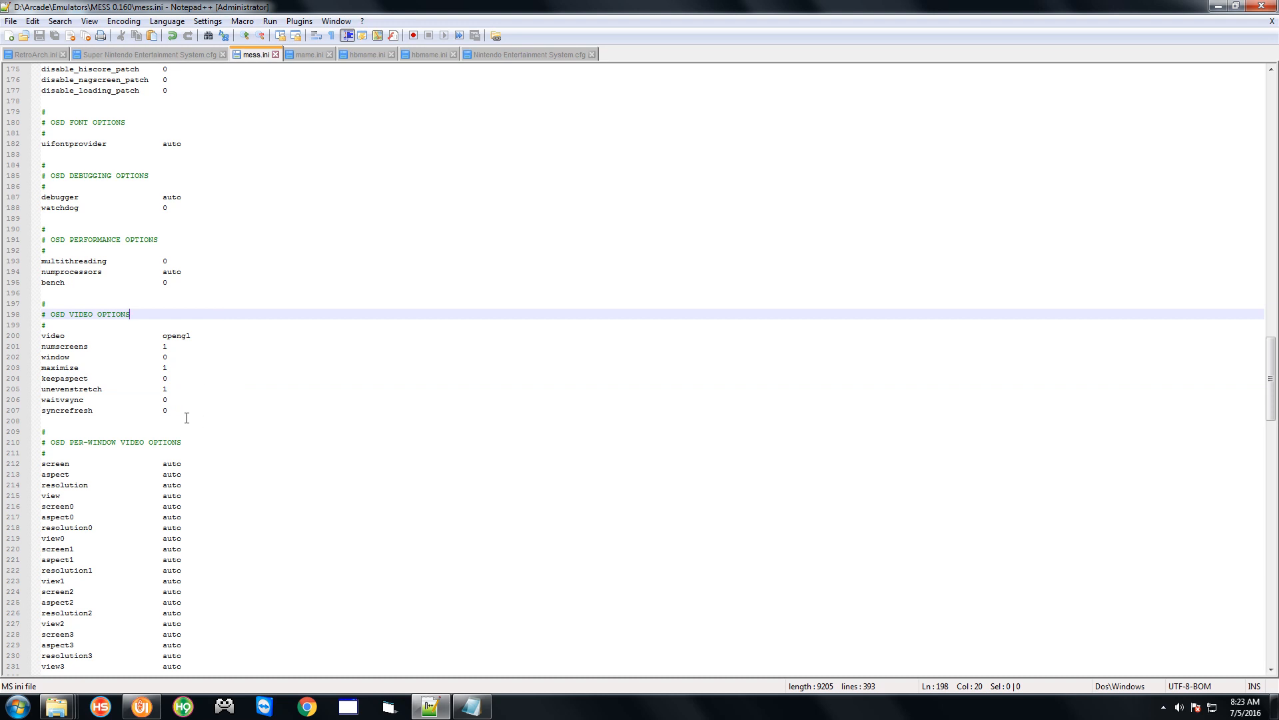
click(179, 371)
click(177, 388)
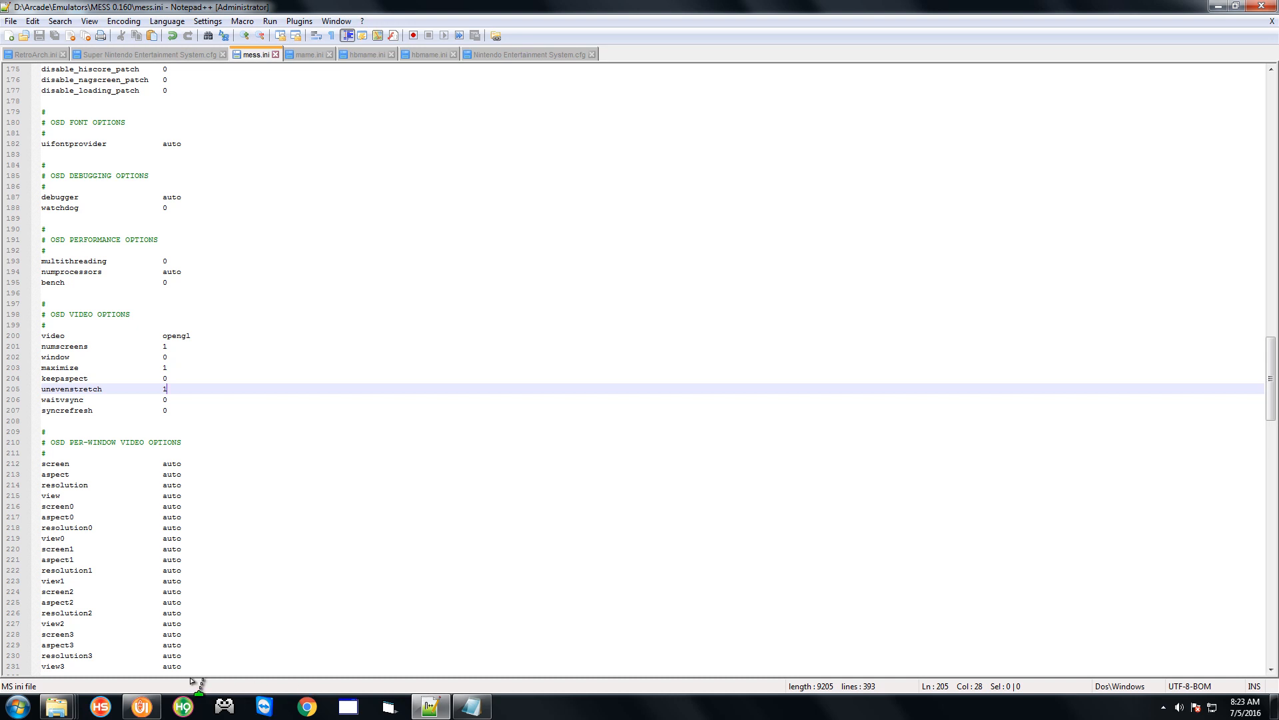
Switch to RocketLauncherUI, audit the ColecoVision games and filter the list for "omeg"
click(150, 708)
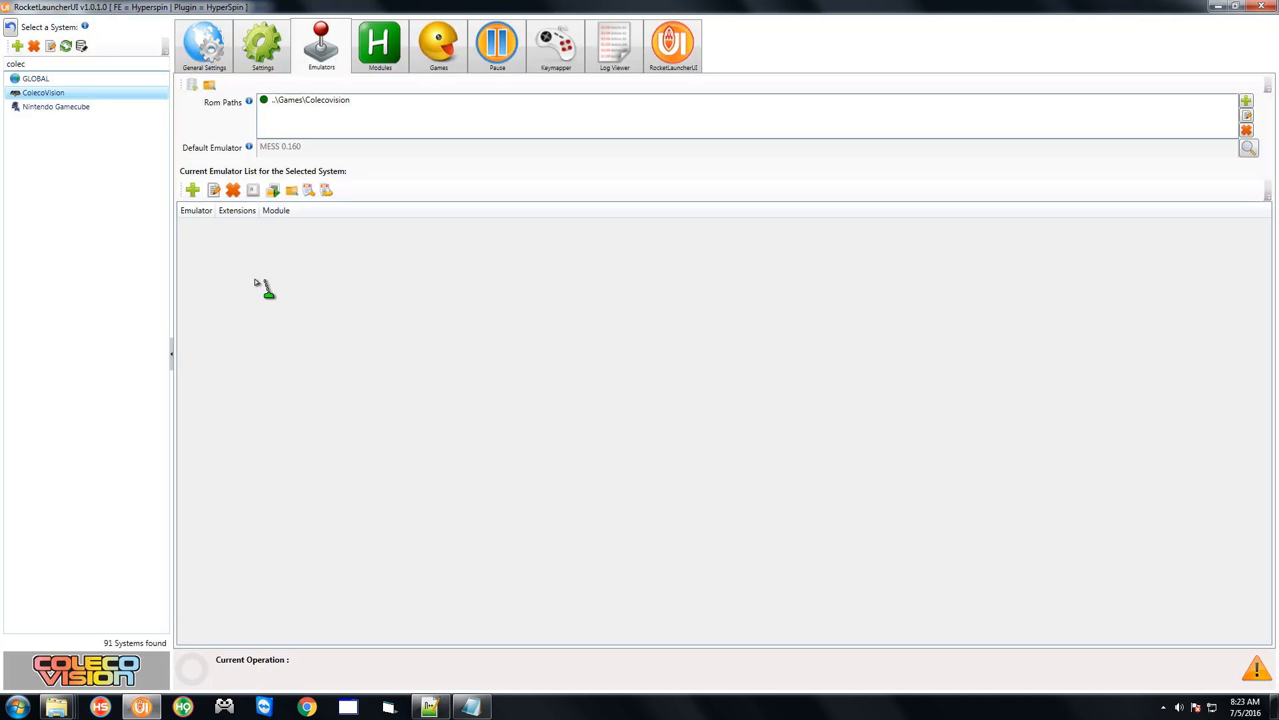
click(441, 48)
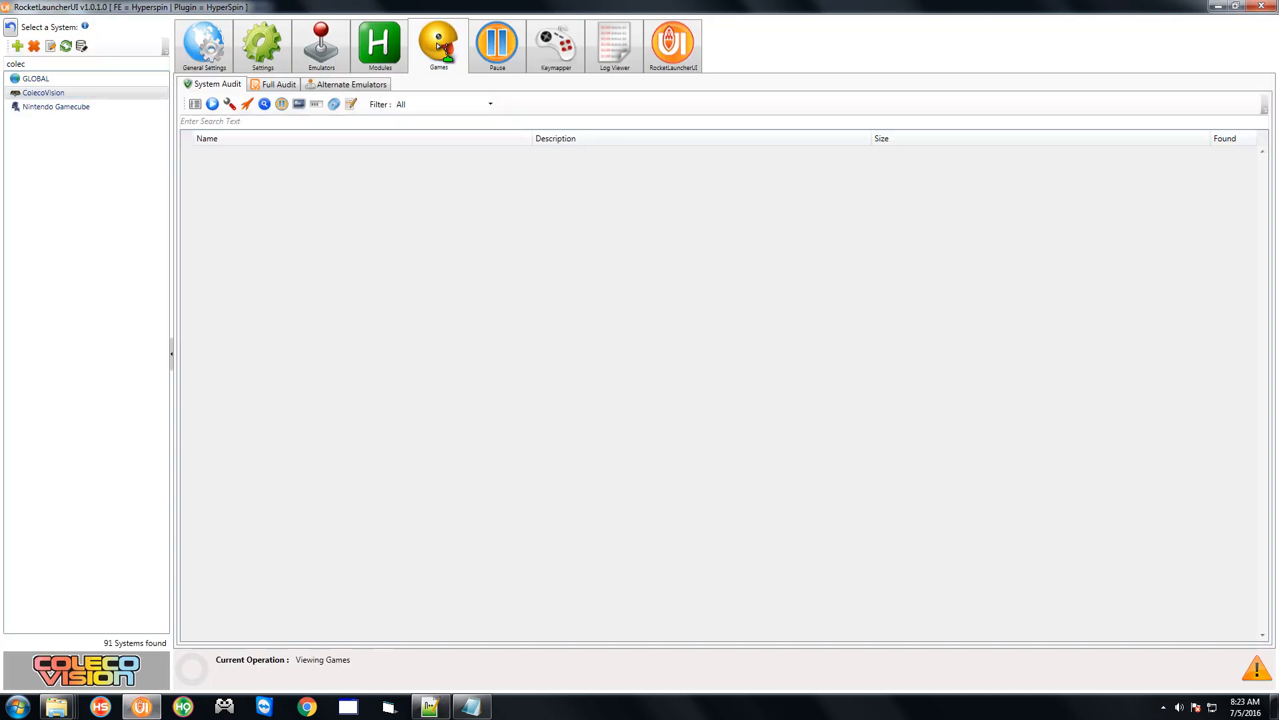
click(230, 104)
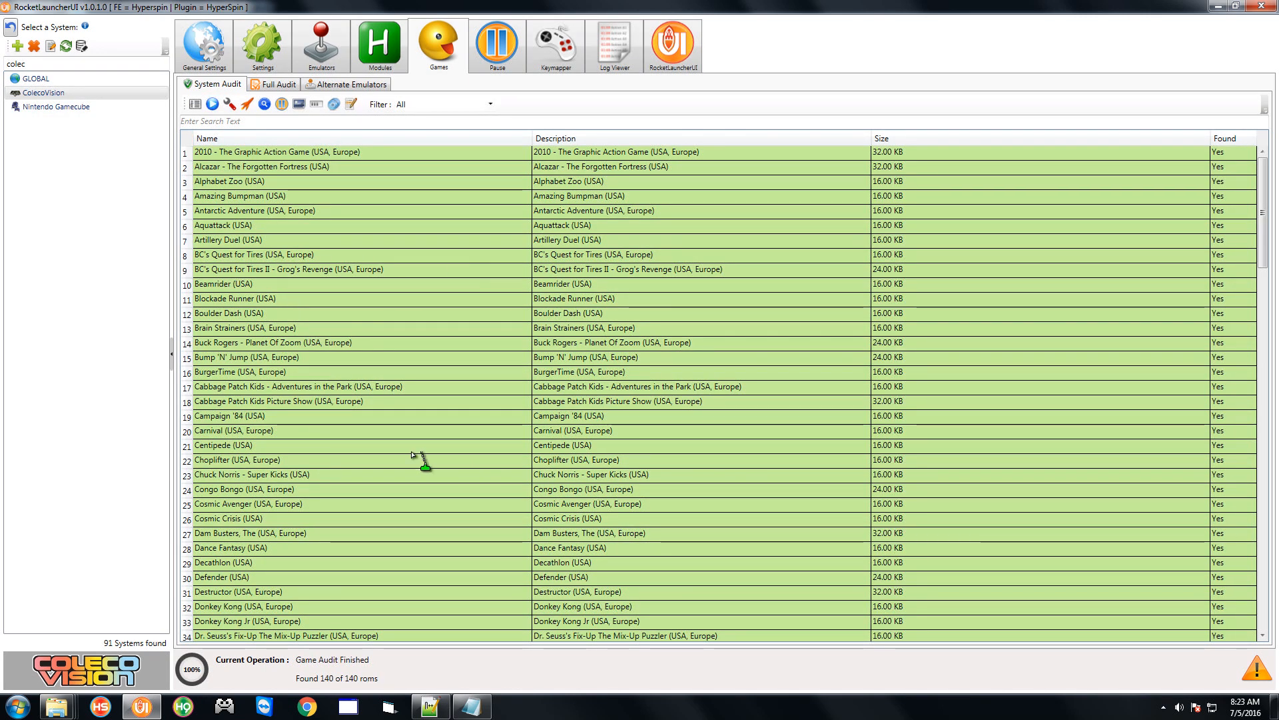
click(239, 119)
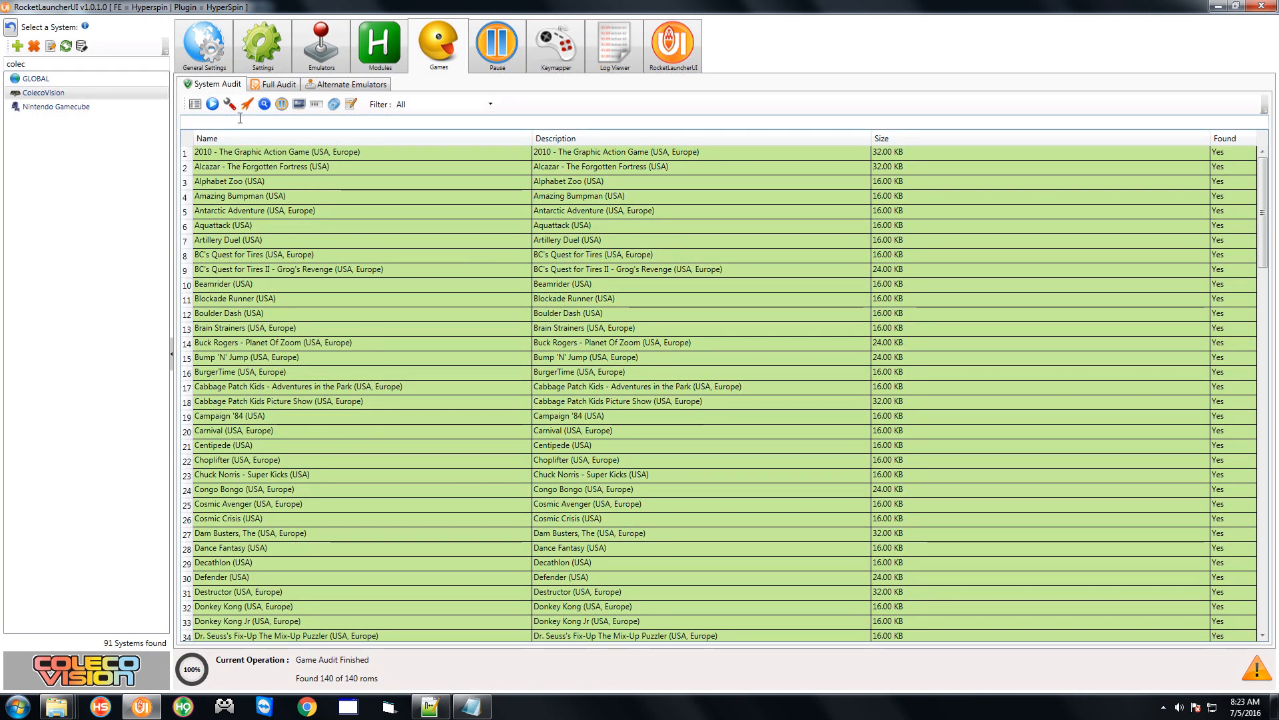
text(omego)
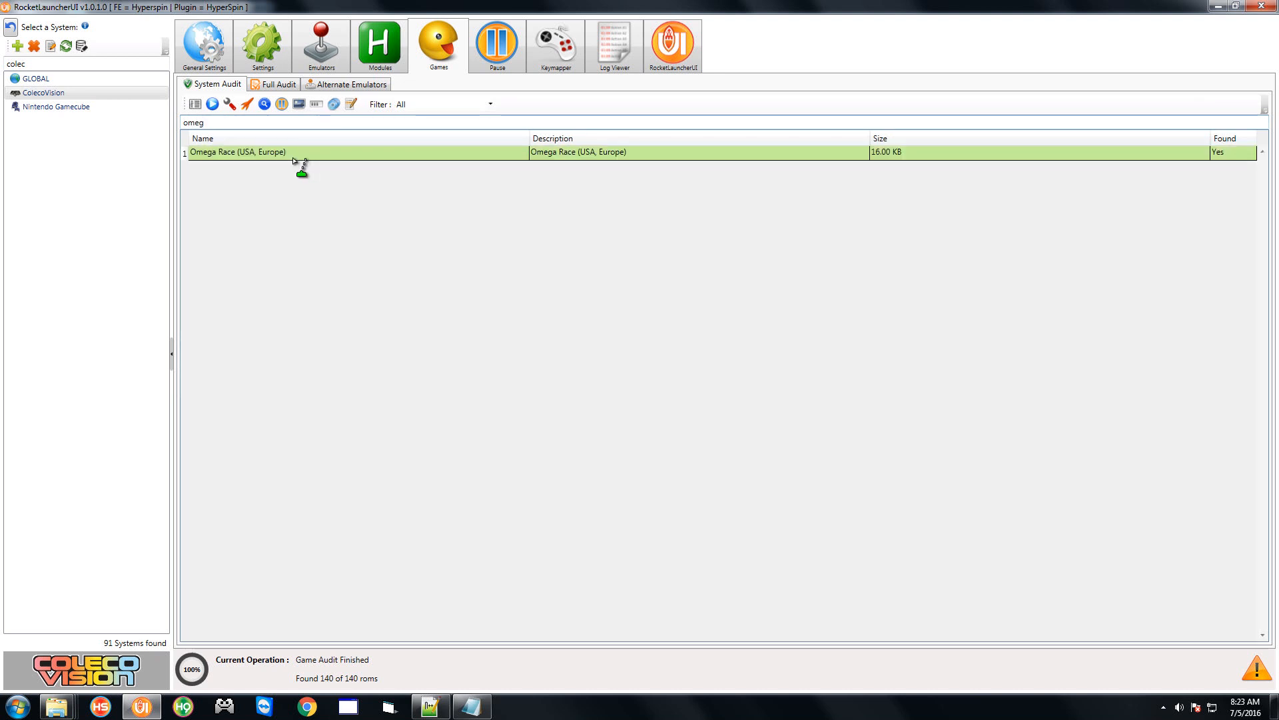
Launch Omega Race (USA, Europe) on ColecoVision to check its aspect ratio with the bezel, and exit the game
click(294, 153)
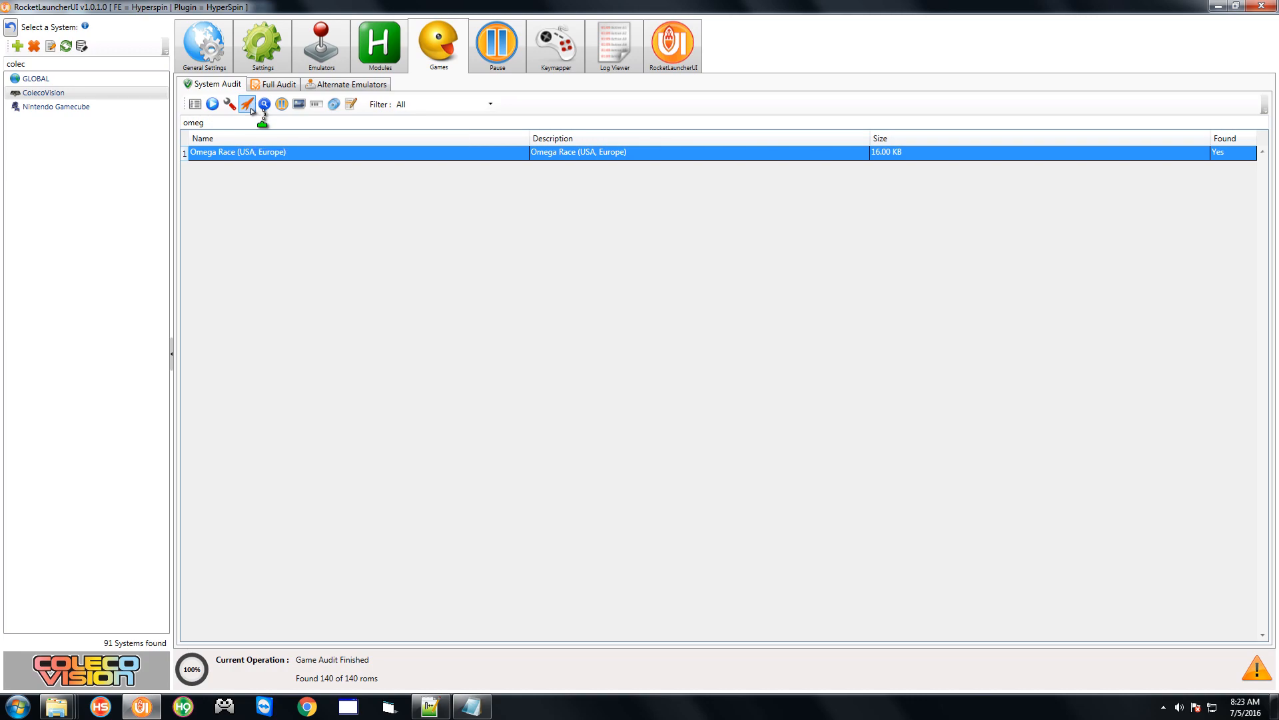
click(247, 104)
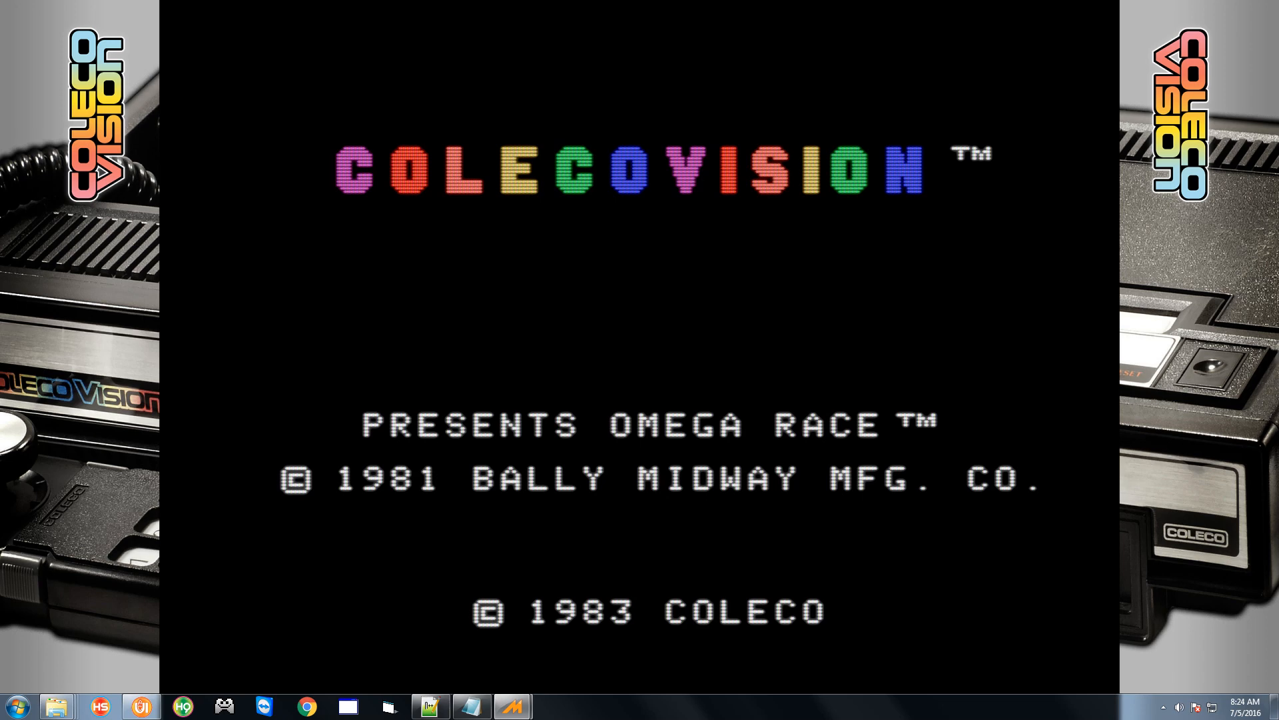
key(Escape)
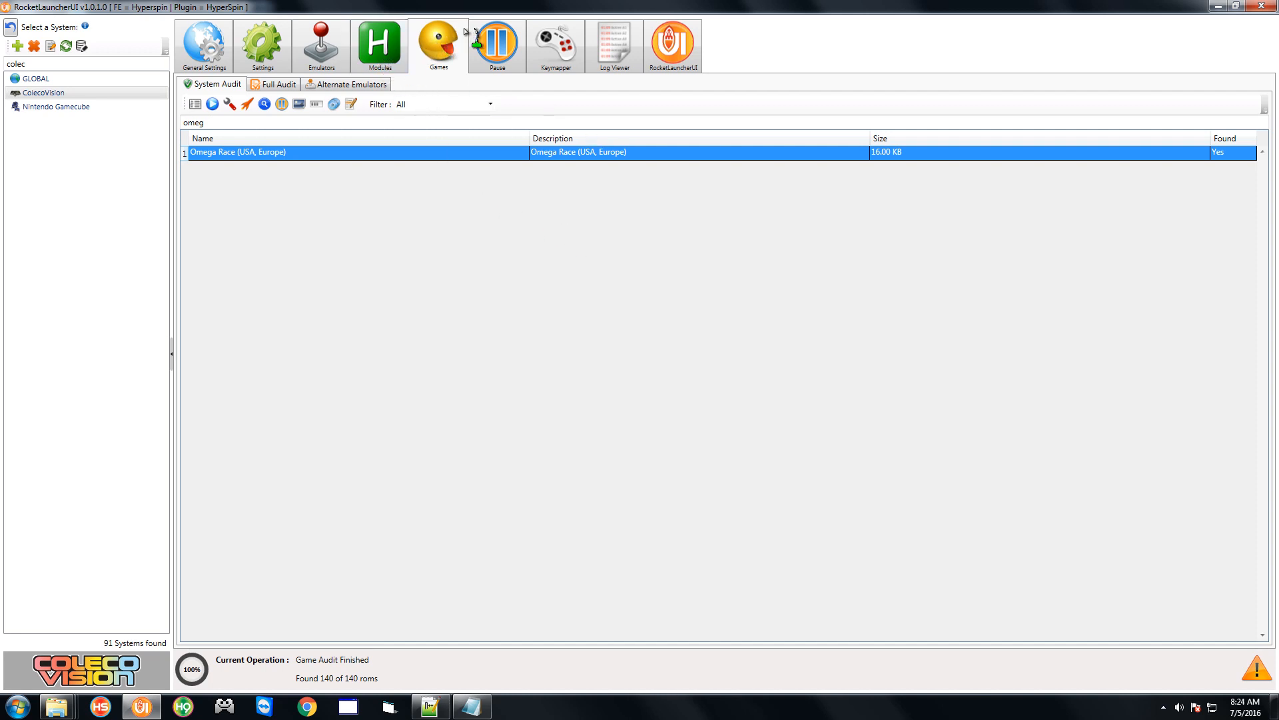
Set the bezel Enabled option to use_global in the ColecoVision system settings
click(389, 55)
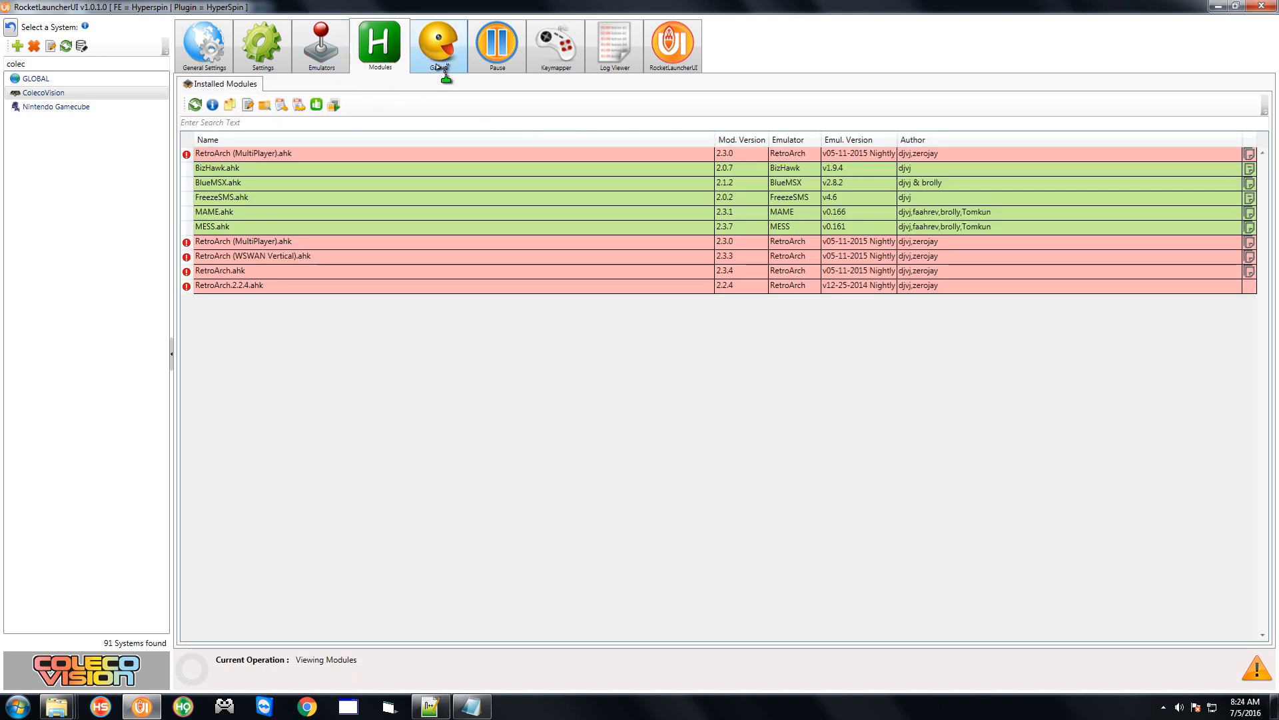
click(269, 61)
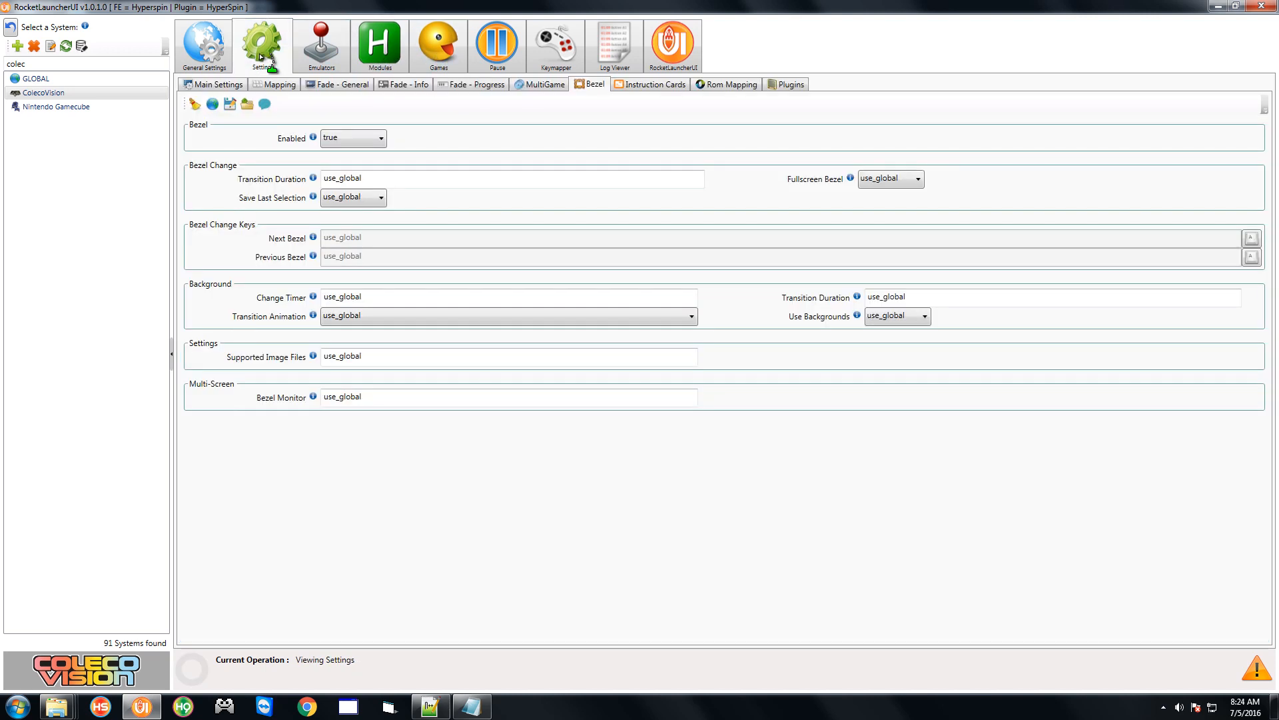
click(548, 85)
click(591, 86)
click(338, 142)
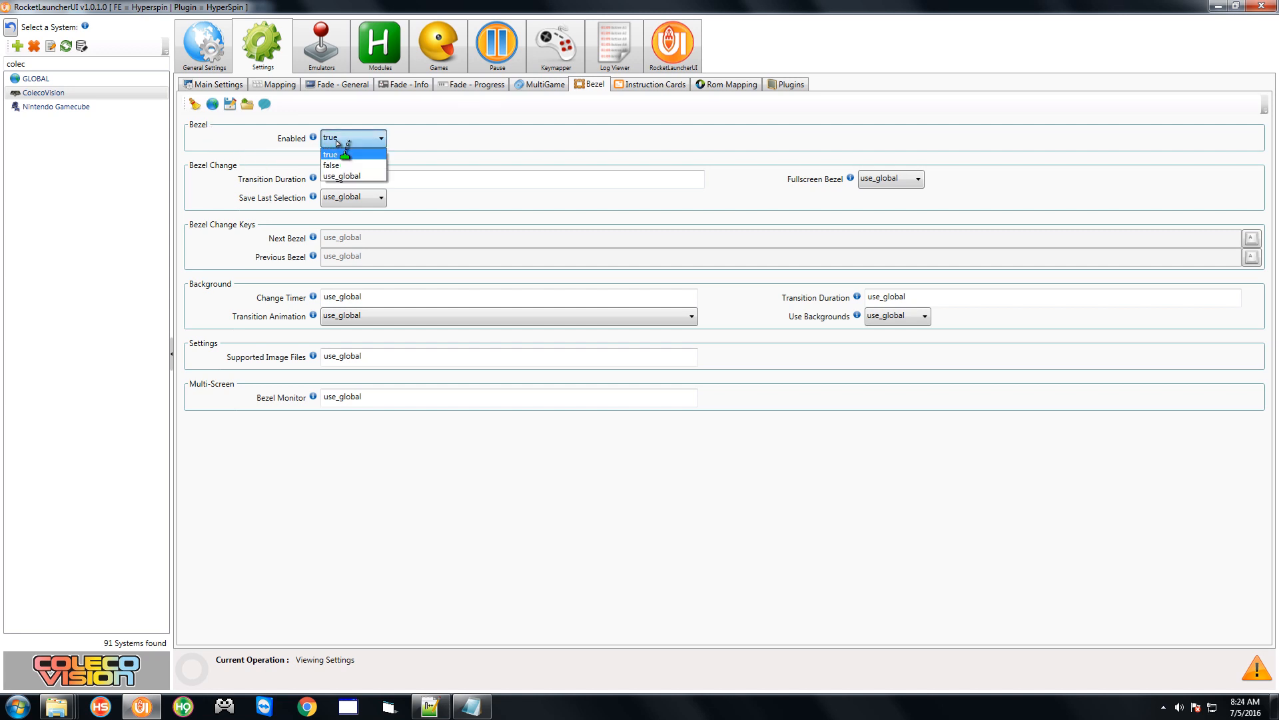
click(371, 177)
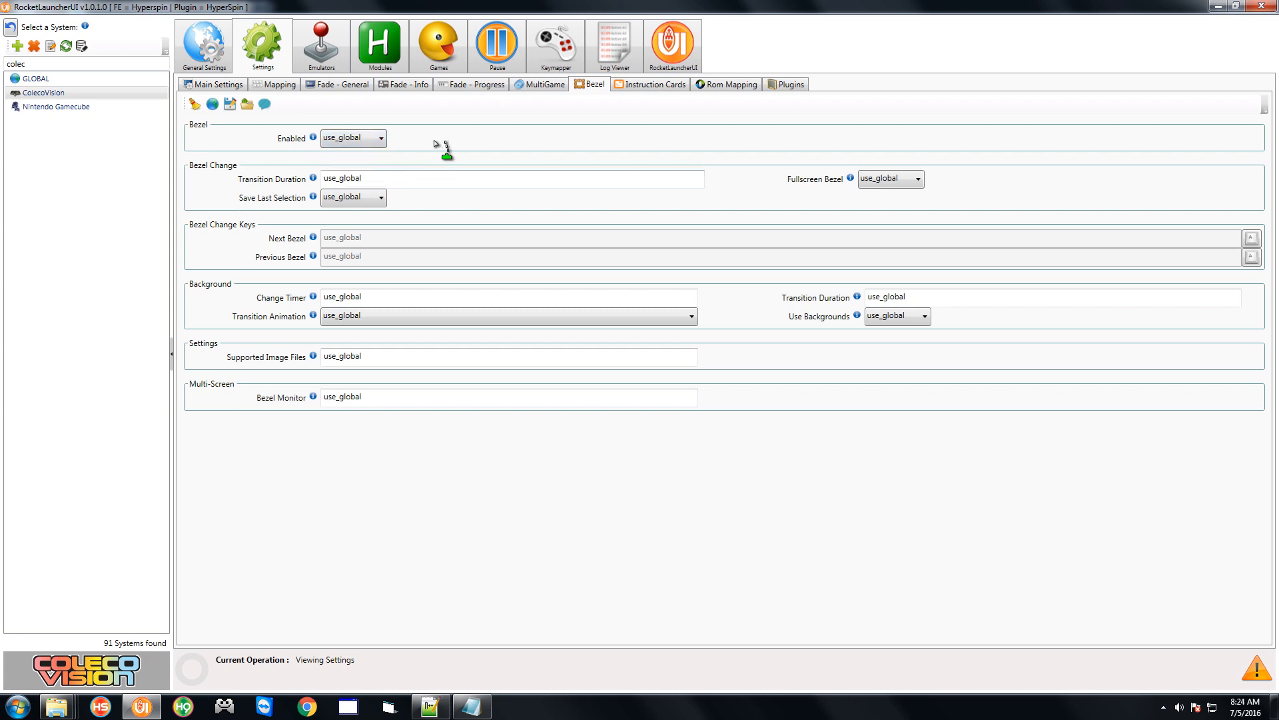
Return to the ColecoVision games and relaunch Omega Race to check its display with the changed bezel setting, then exit
click(436, 67)
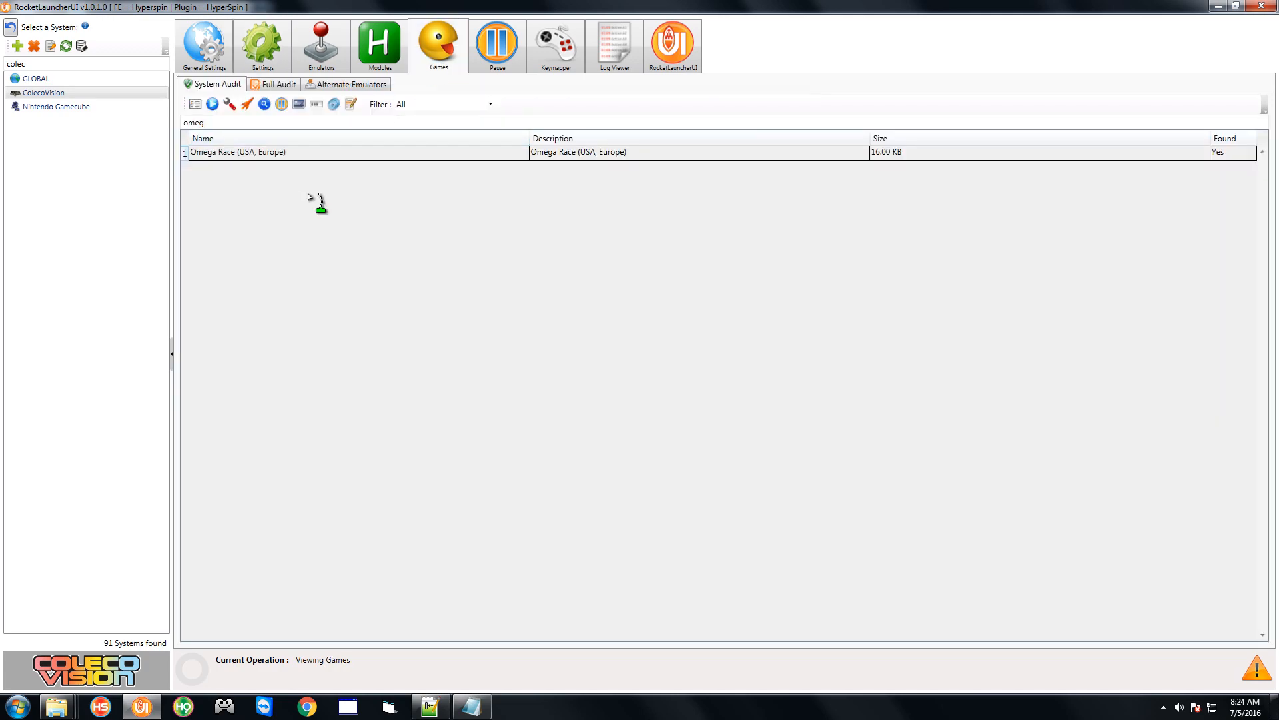
click(246, 104)
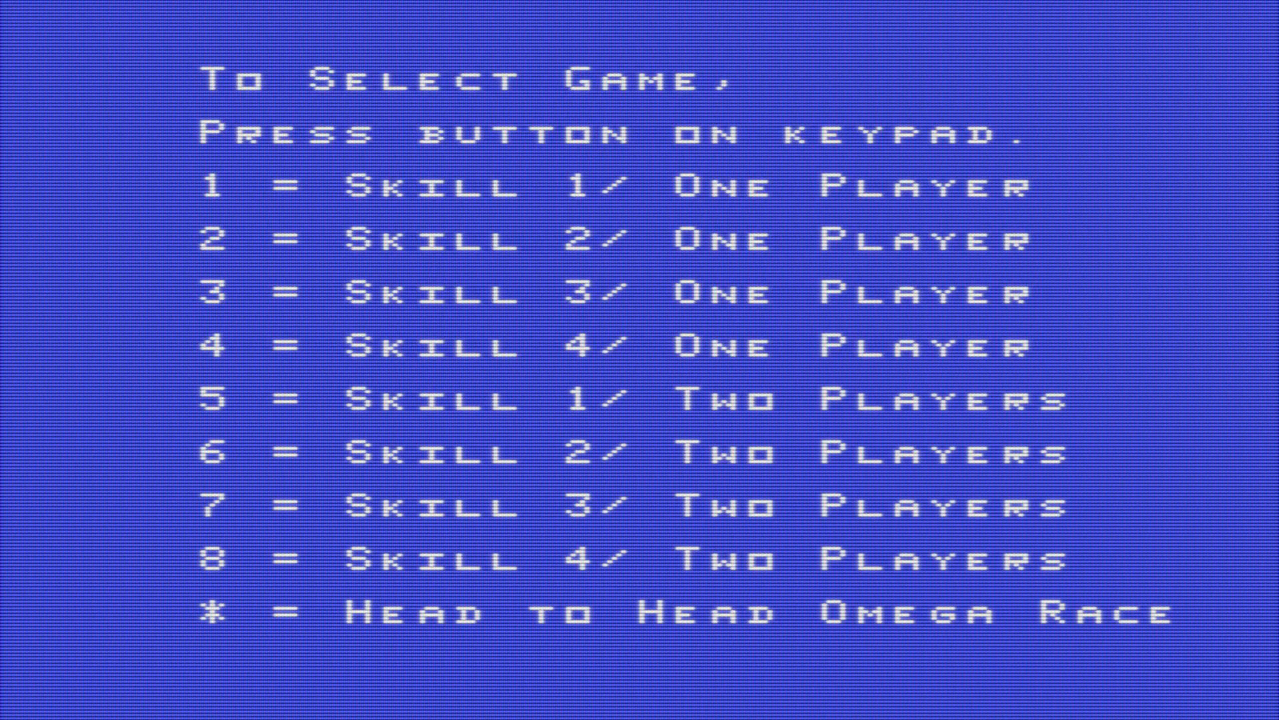
key(Escape)
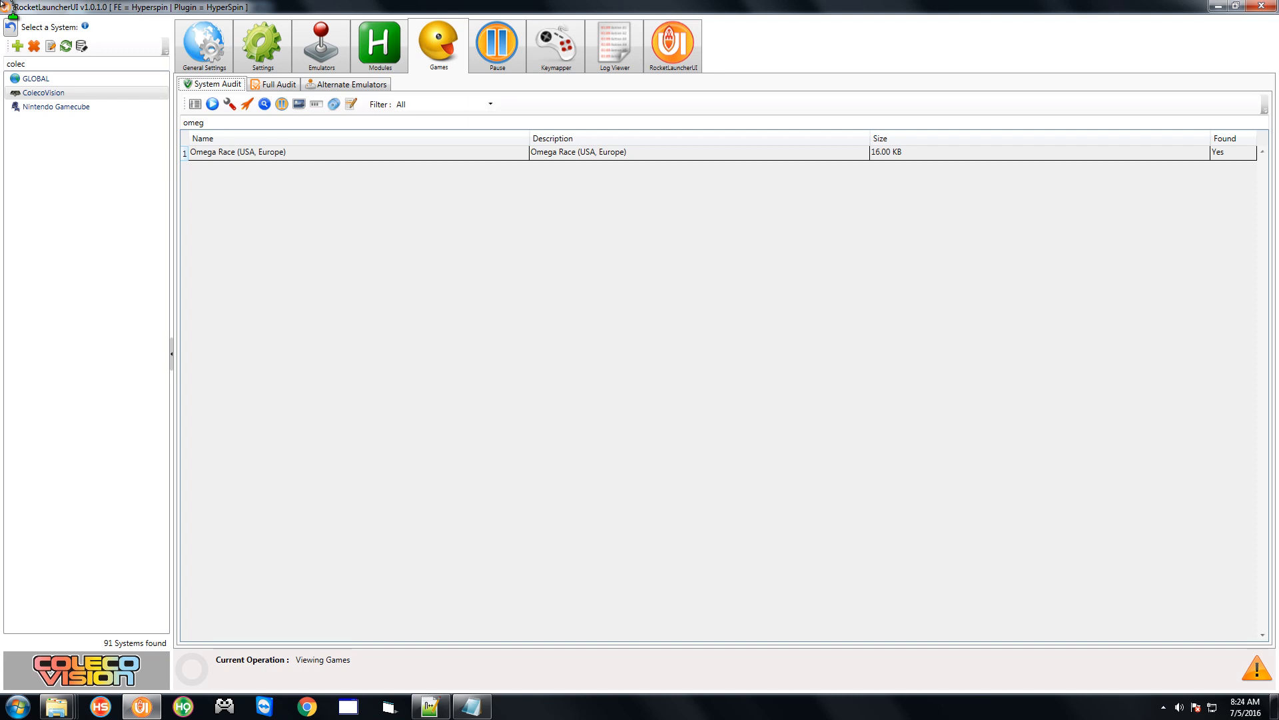
Clear the system filter, select Entex Adventure Vision and audit its games
drag(43, 65, 1, 54)
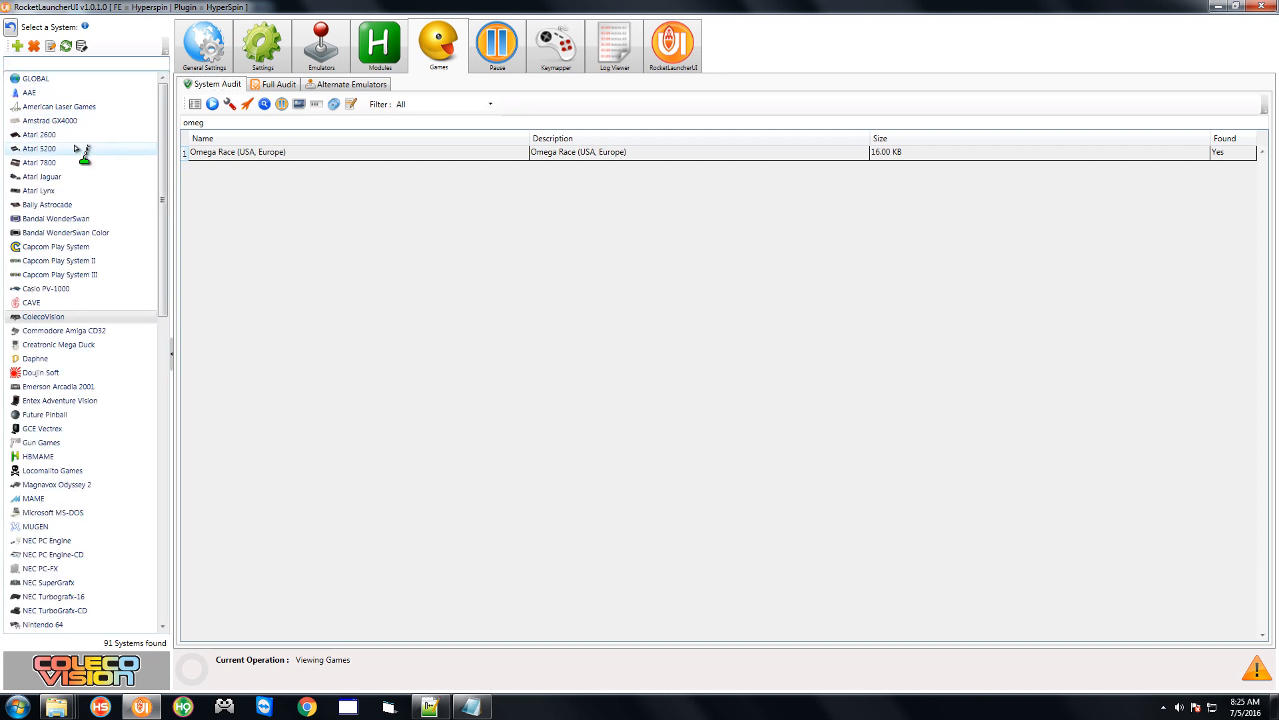
drag(158, 293, 158, 323)
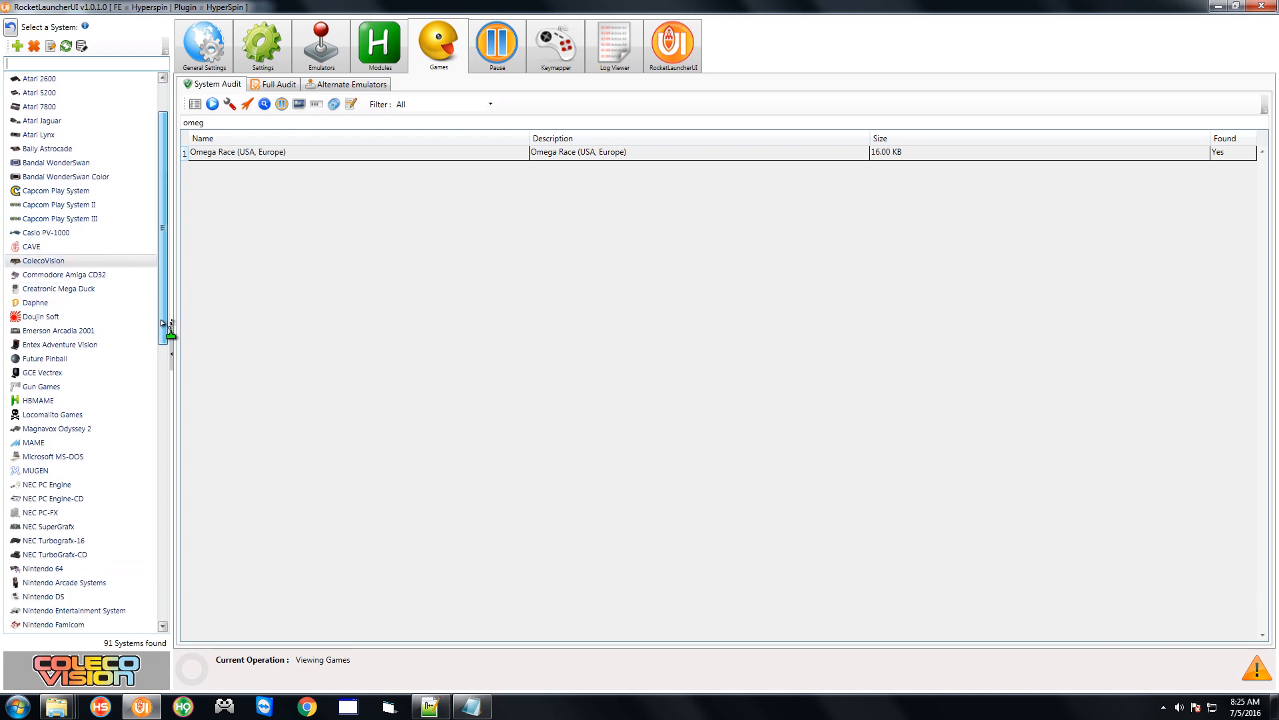
click(70, 344)
click(319, 42)
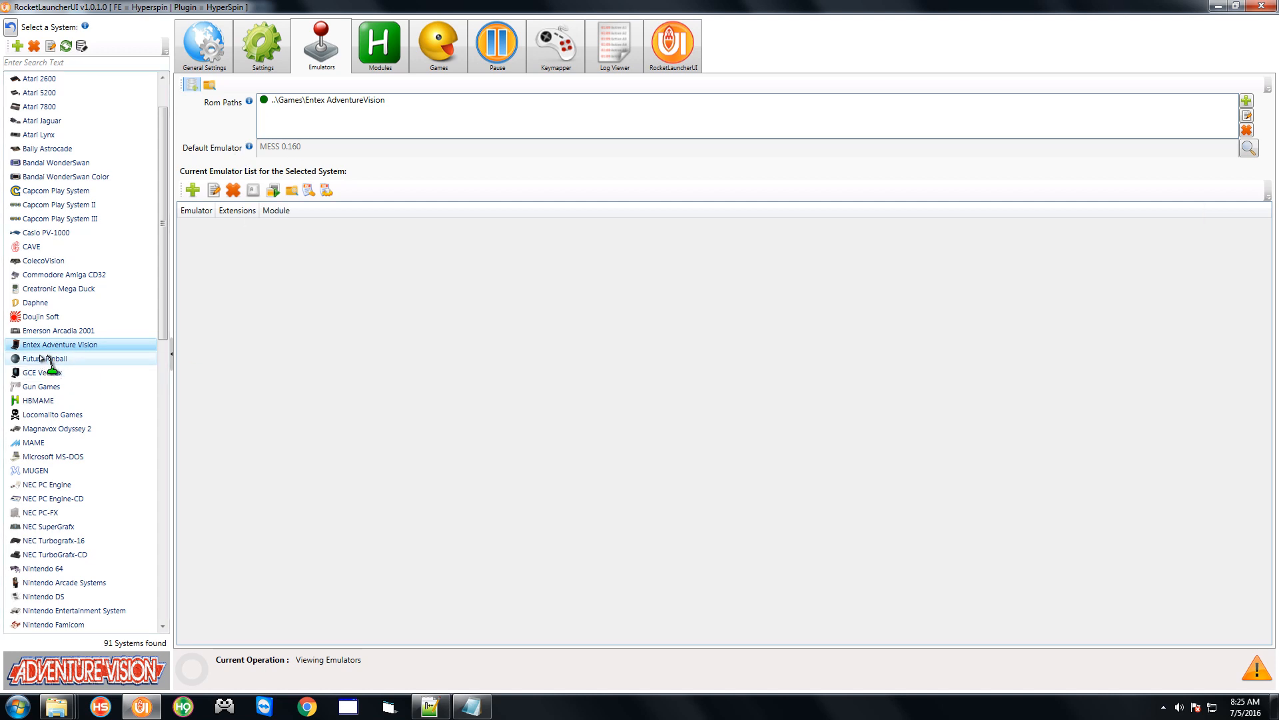
click(420, 64)
click(212, 103)
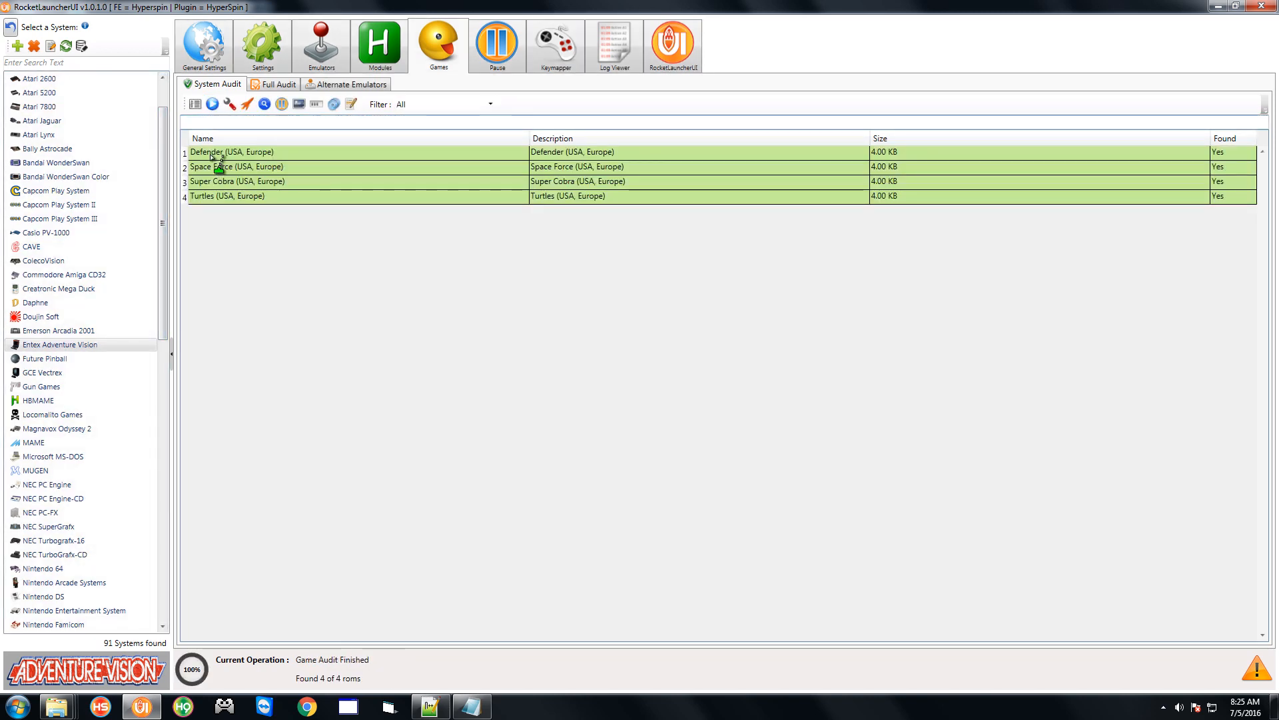
Launch Defender (USA, Europe) on Entex Adventure Vision to check its display, and exit the game
click(209, 152)
click(248, 111)
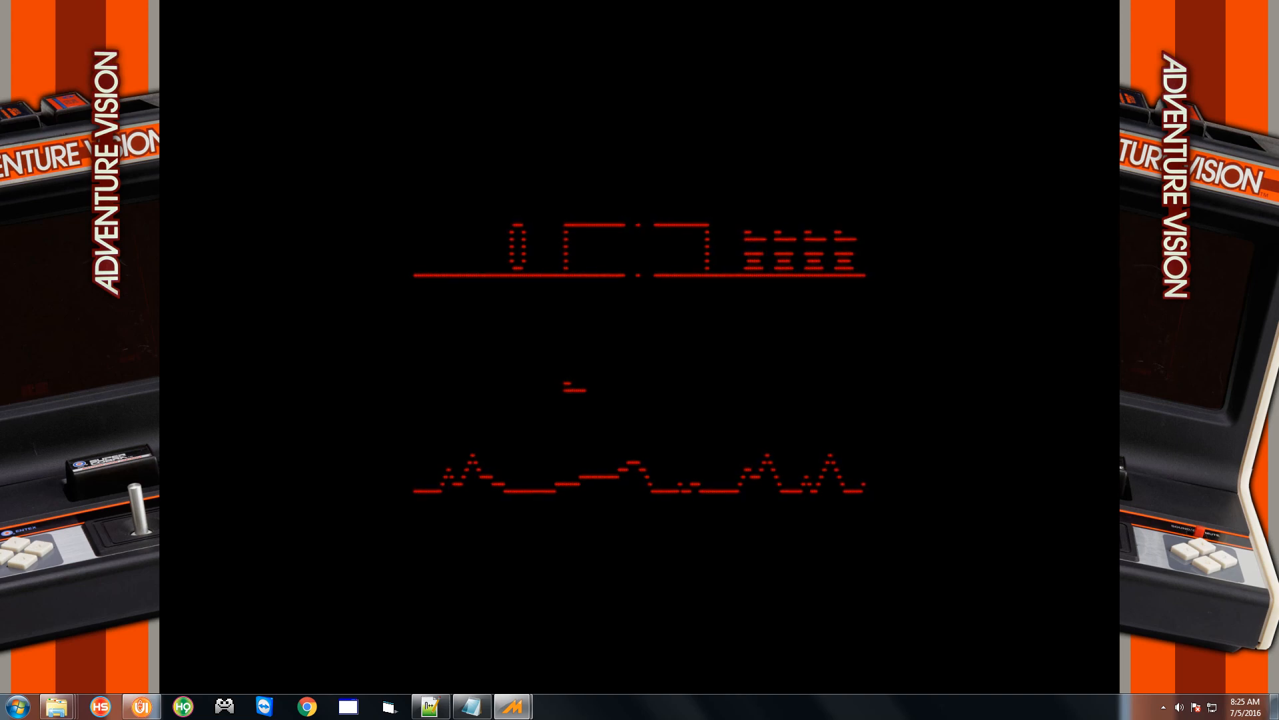
key(Escape)
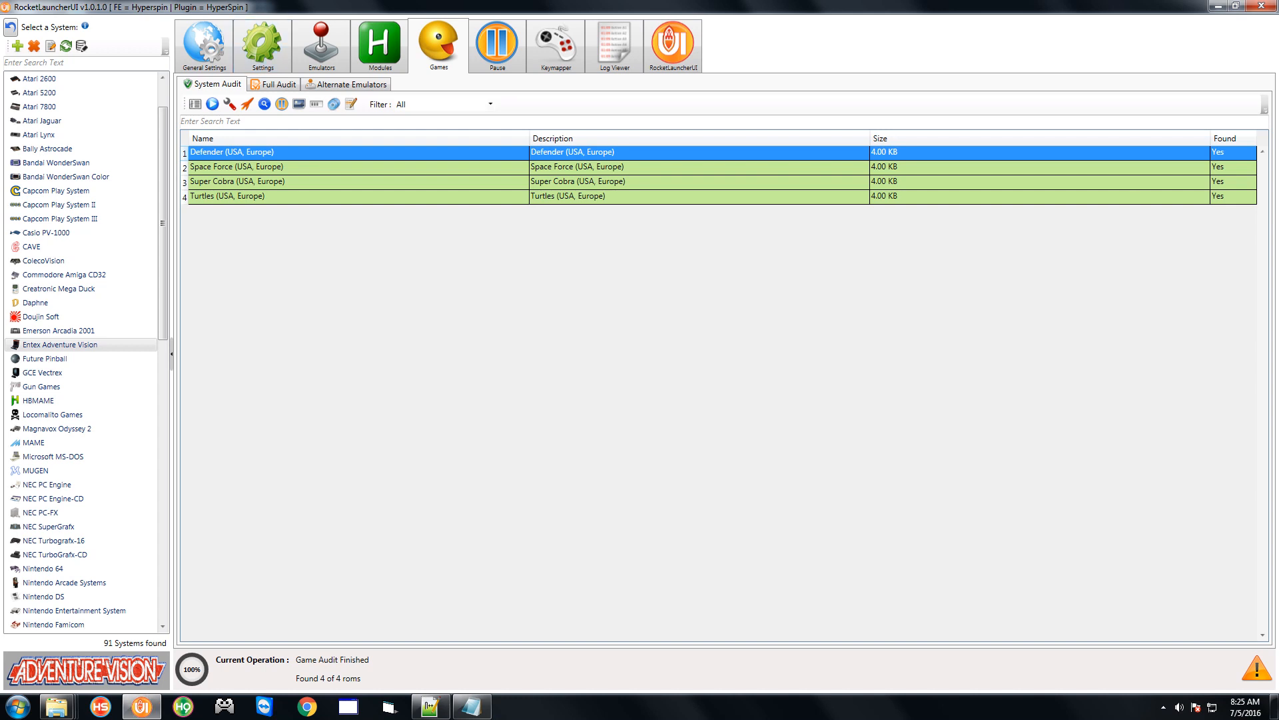
Set Entex Adventure Vision's bezel Enabled option to use_global and test it by running Defender again
click(268, 53)
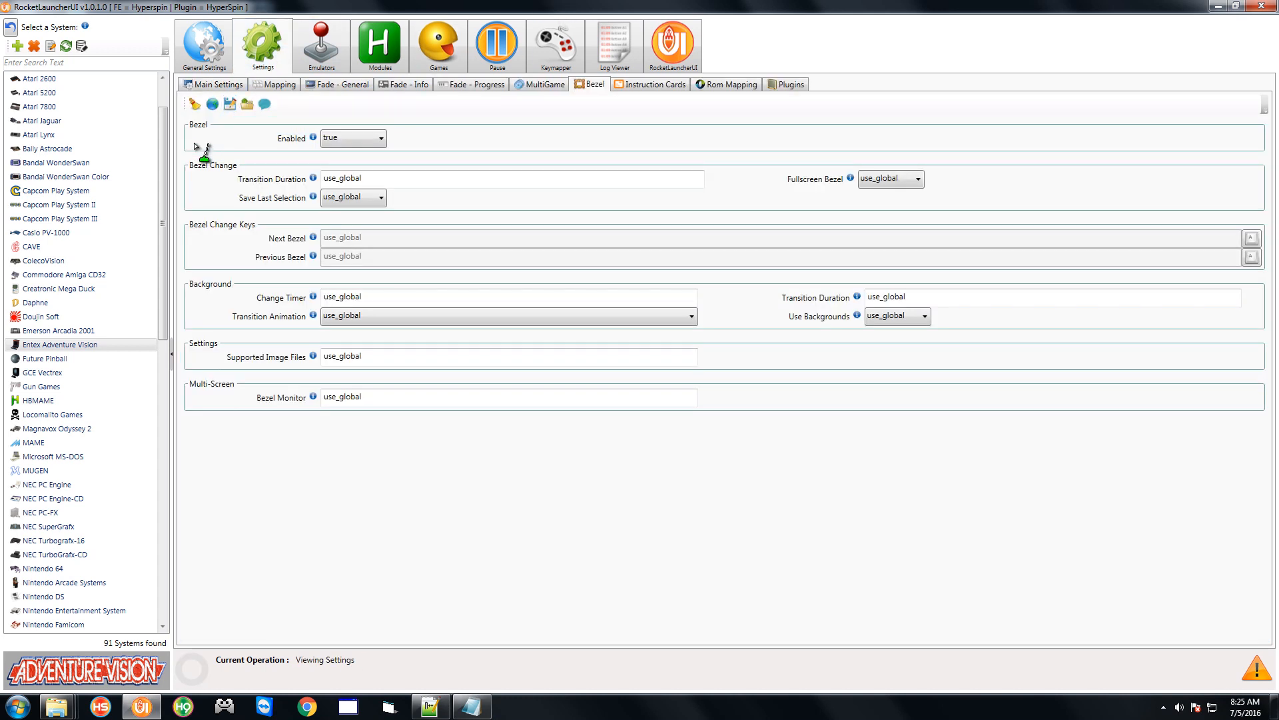
click(353, 144)
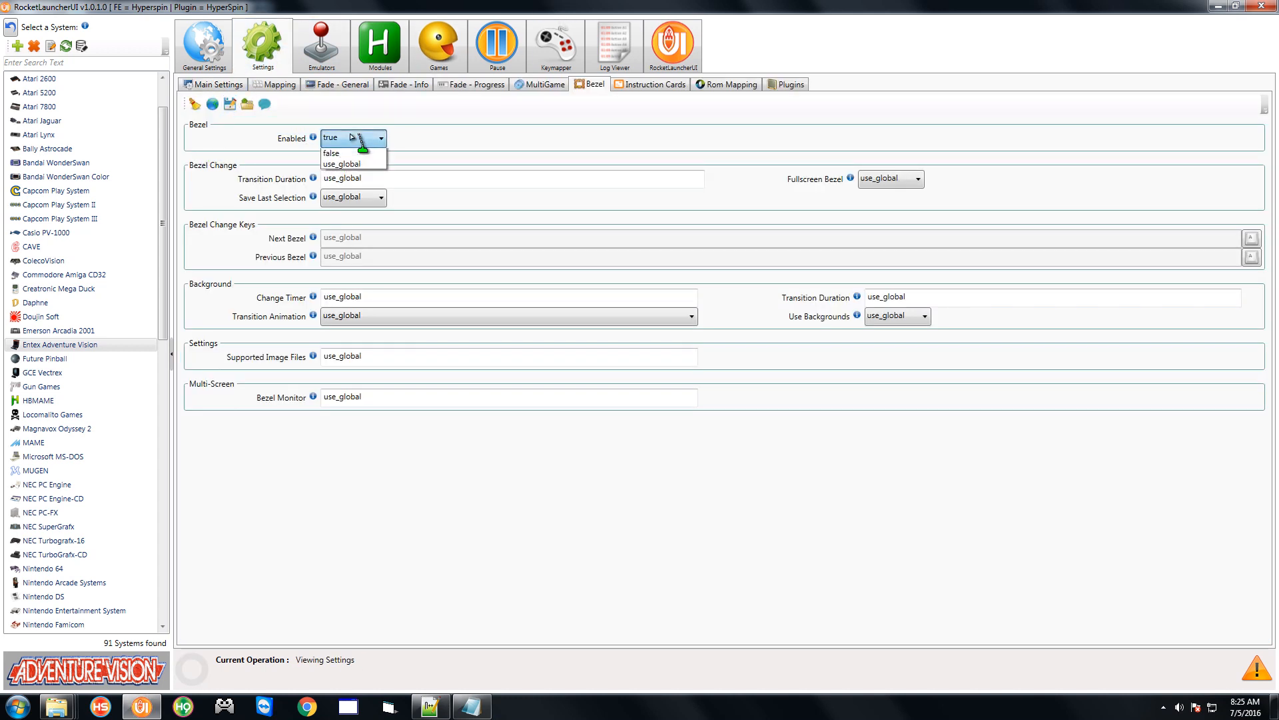
click(357, 177)
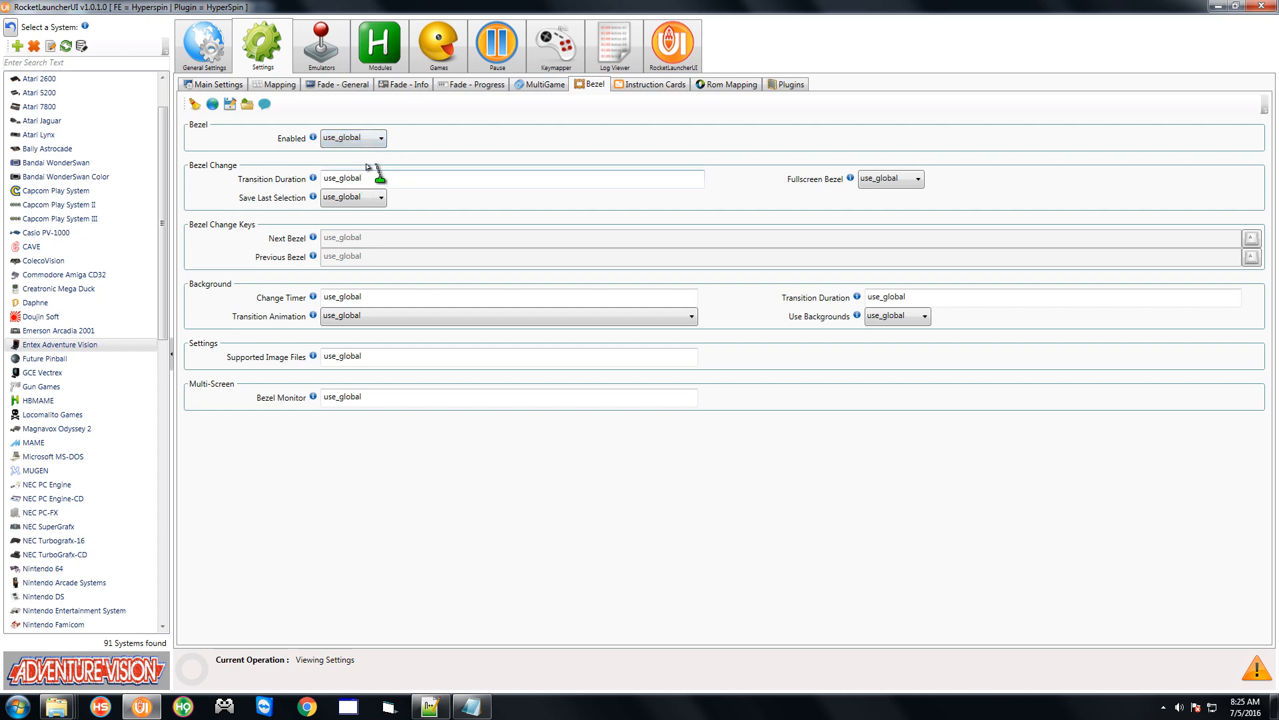
click(456, 61)
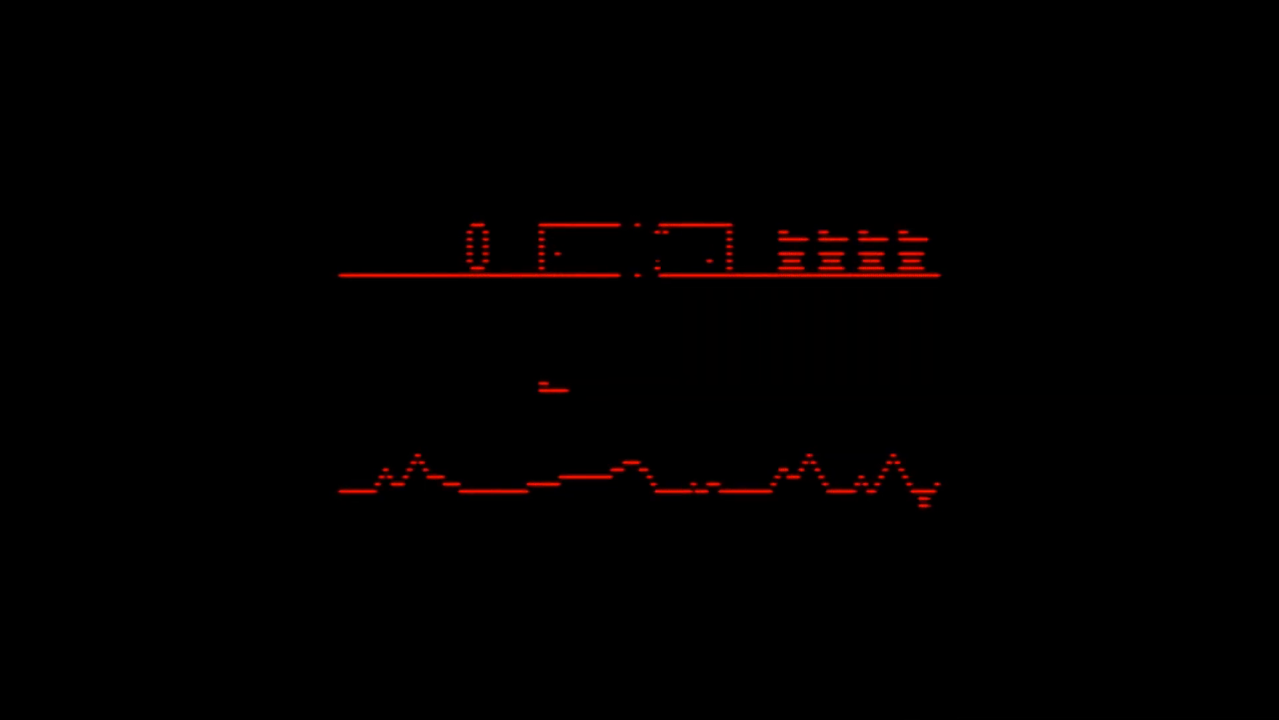
key(Escape)
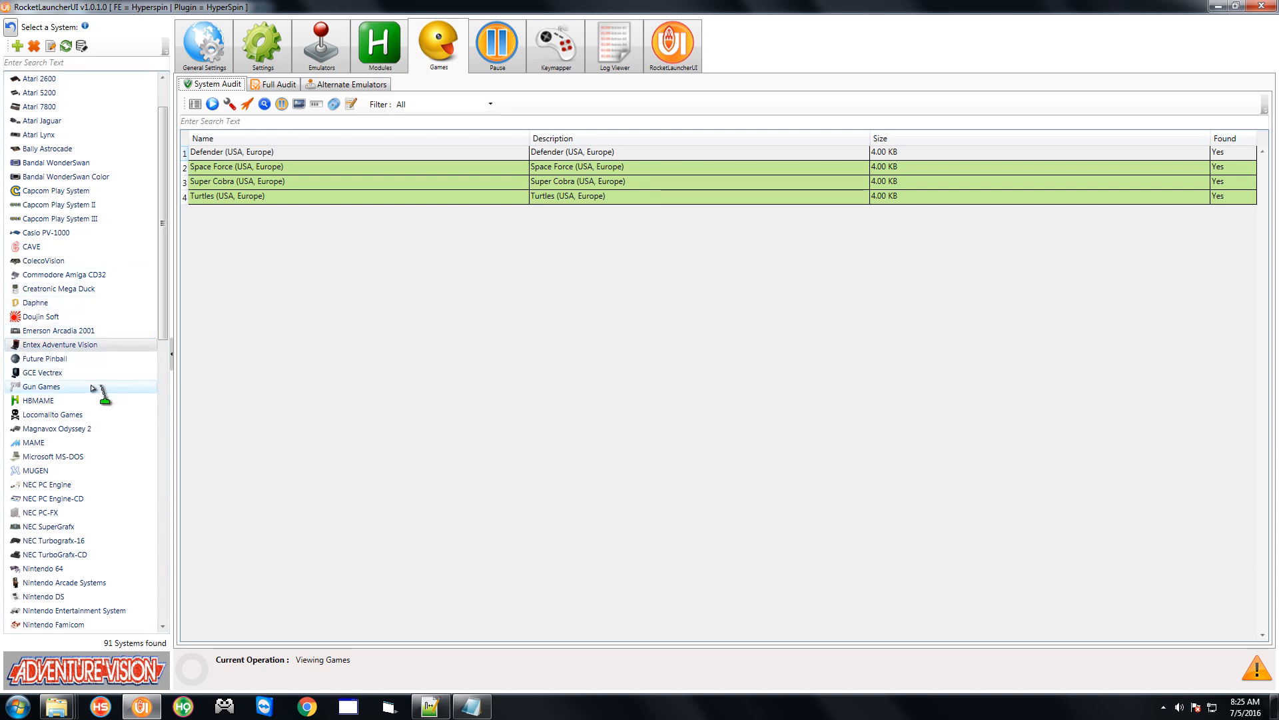
Select the MAME system and audit its games
click(324, 58)
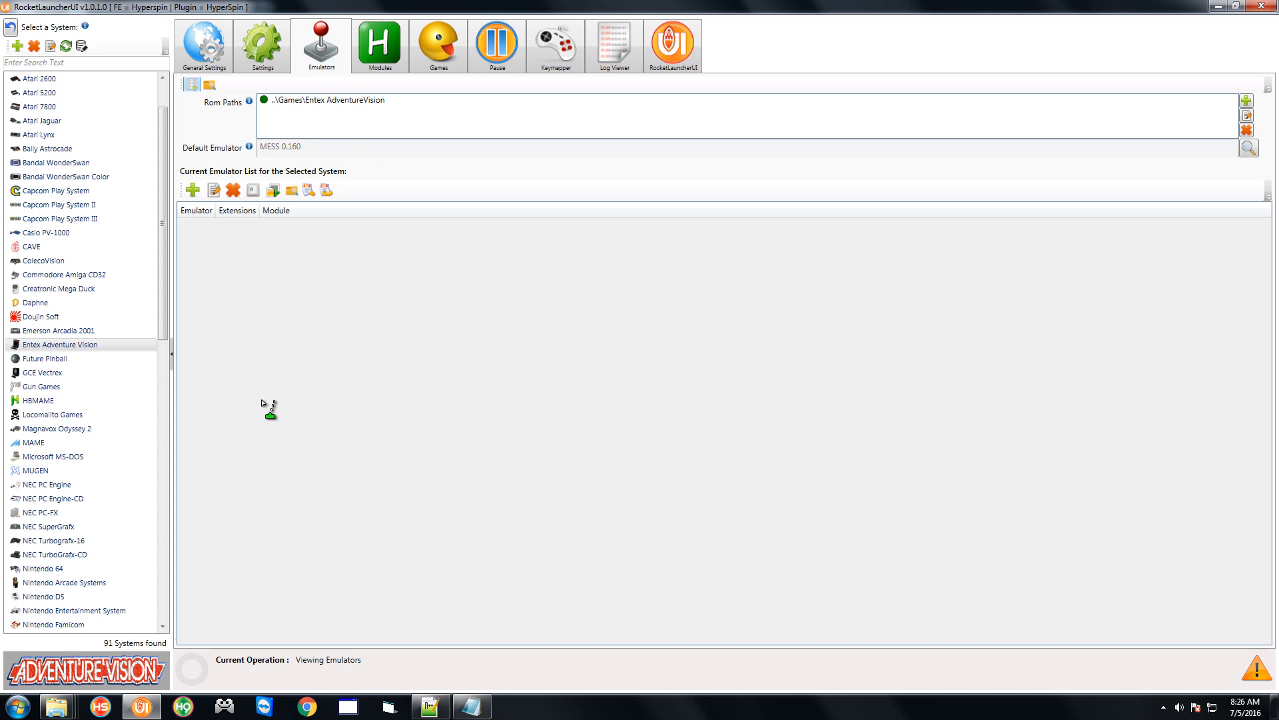
click(46, 442)
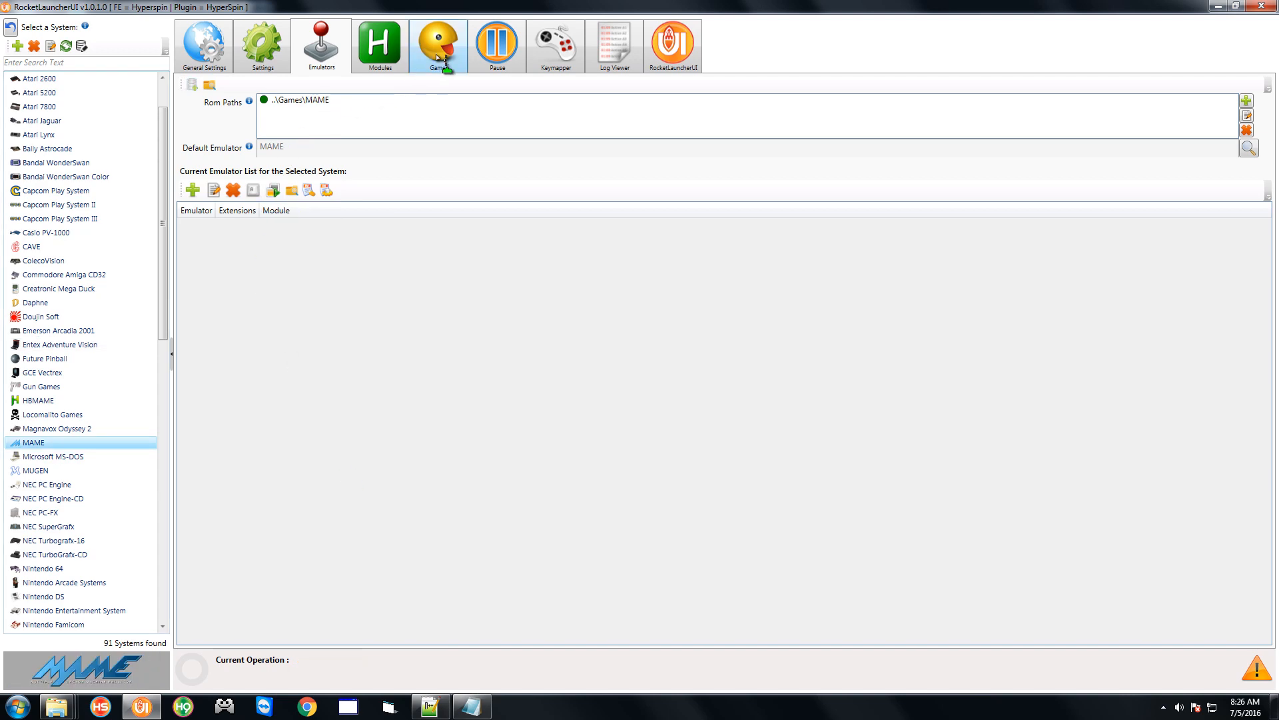
click(440, 59)
click(220, 105)
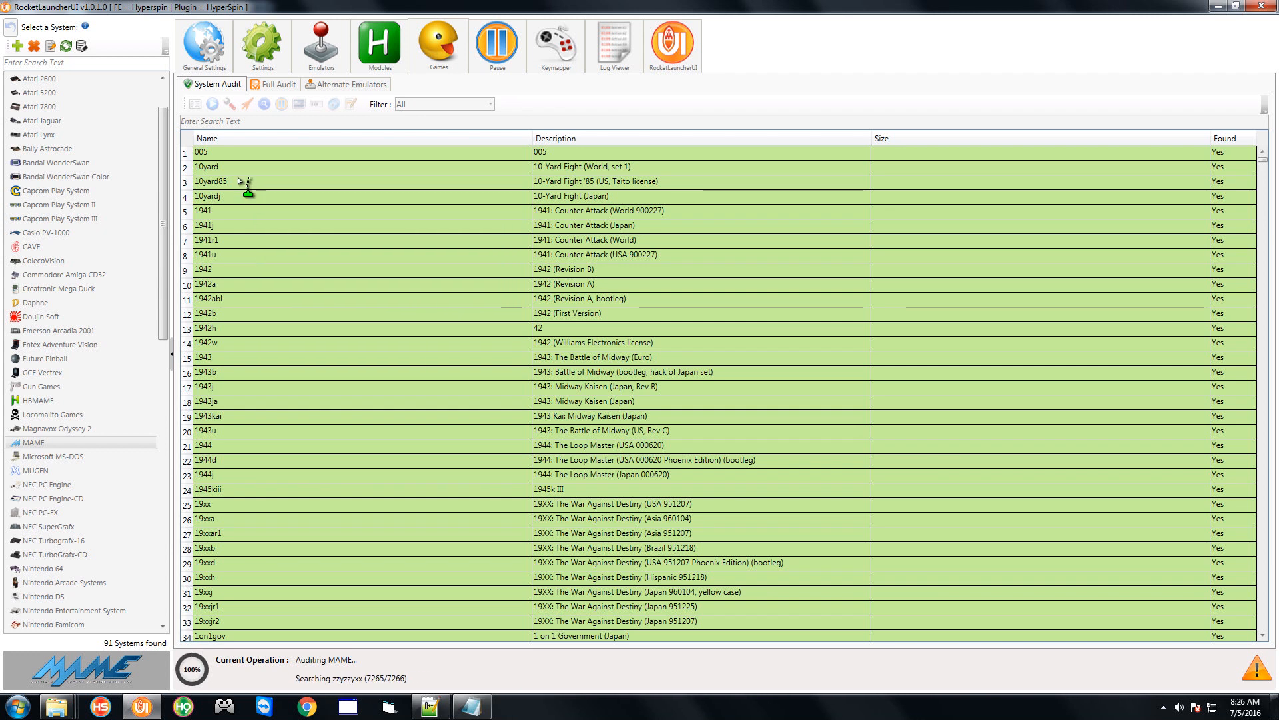
Filter the MAME game list for "darks"
text(dark)
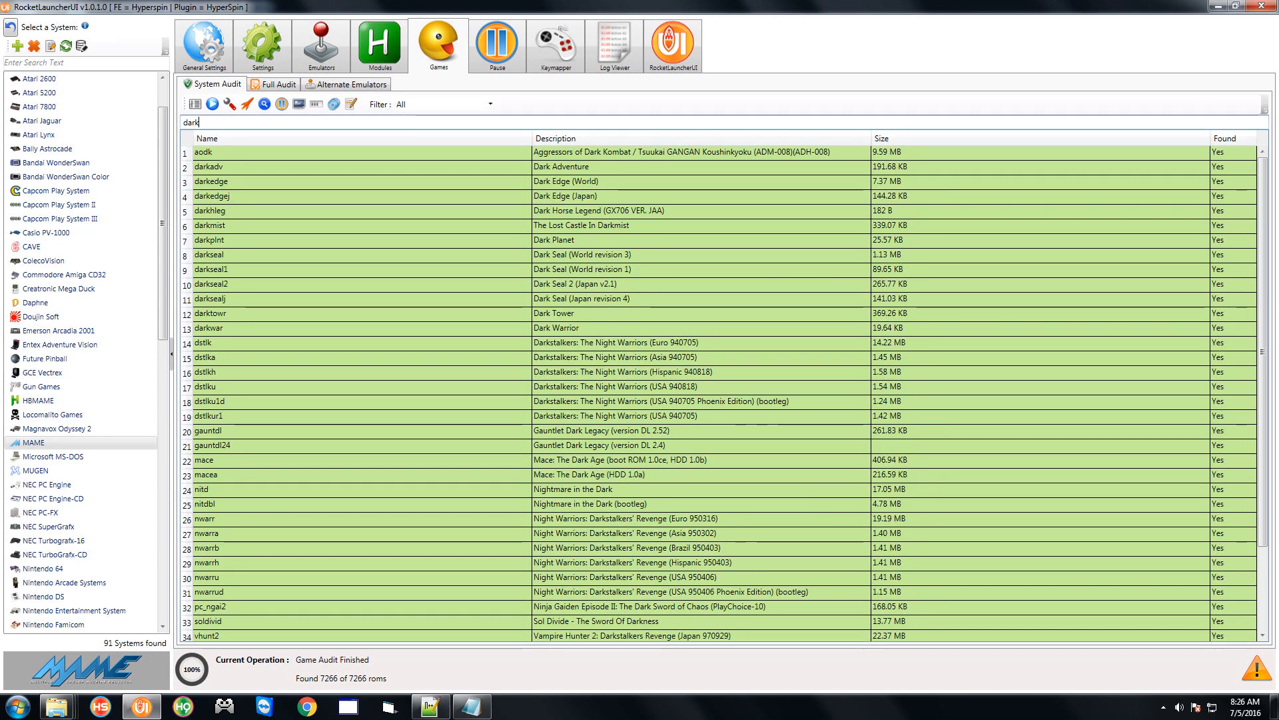
text( sta)
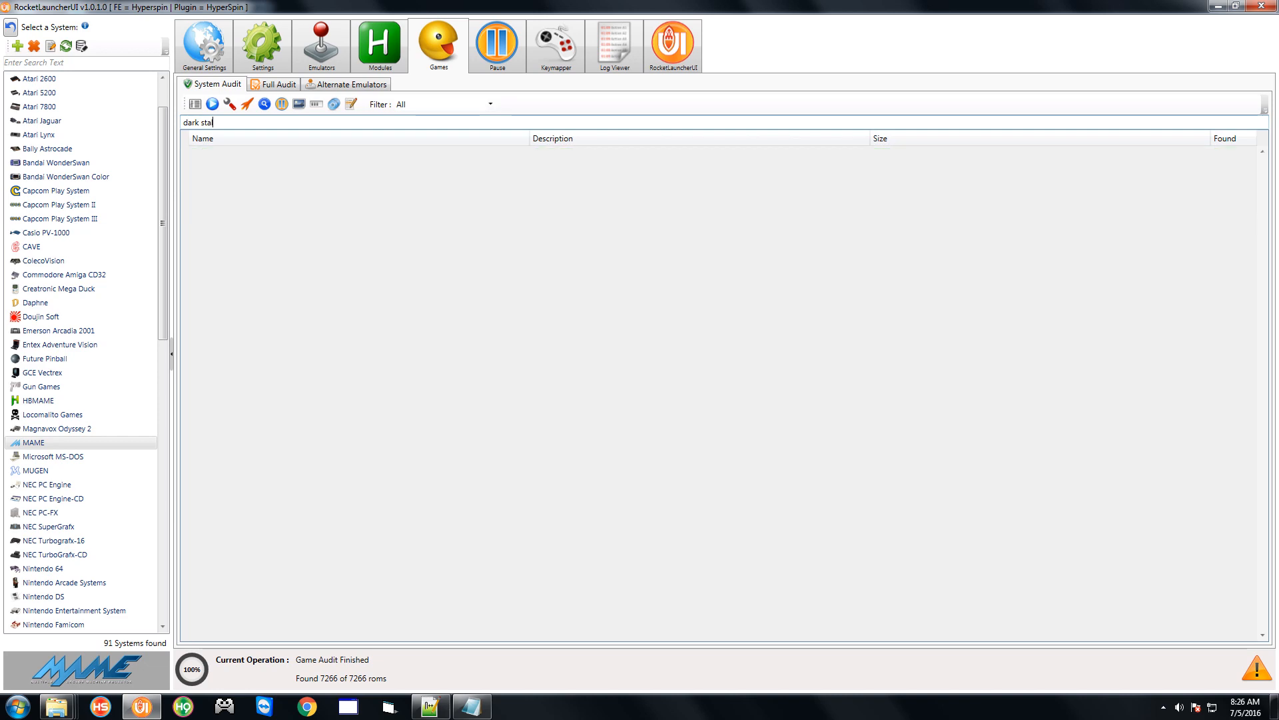
key(BackSpace)
key(BackSpace)
key(BackSpace)
key(BackSpace)
text(s)
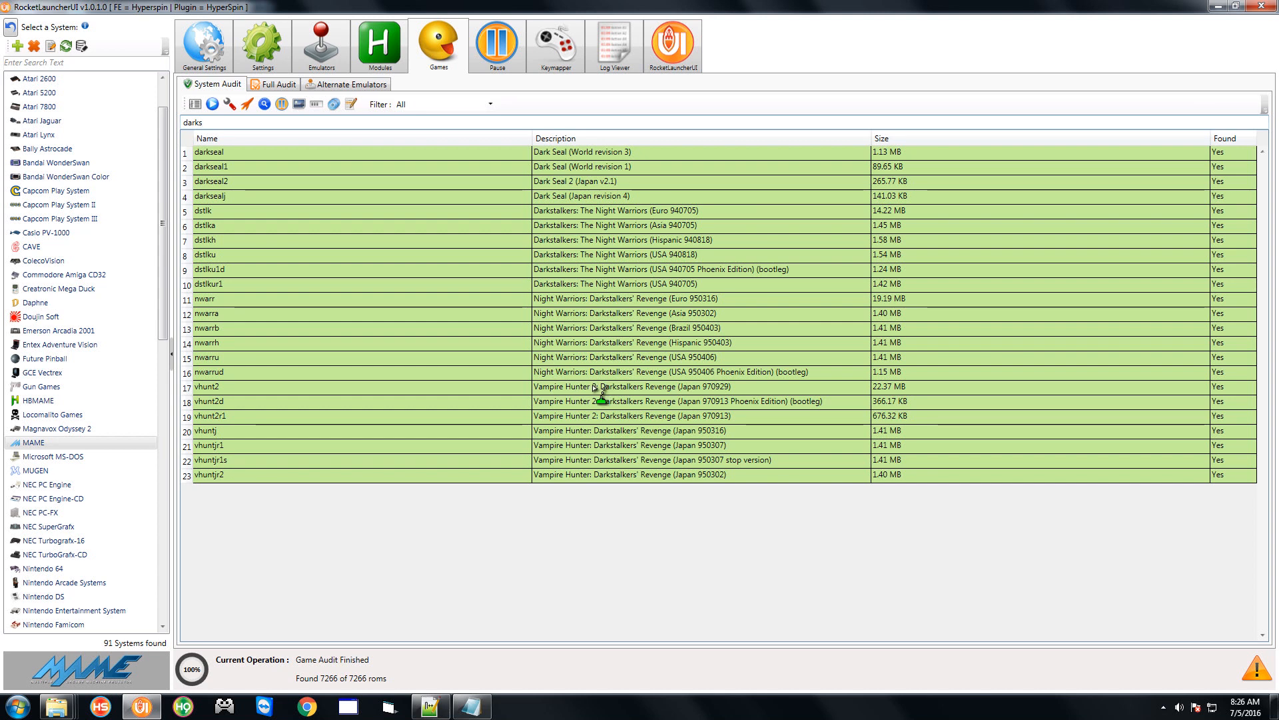
Launch Darkstalkers: The Night Warriors (Asia 940705), insert two credits to check its display, and exit the game
click(550, 226)
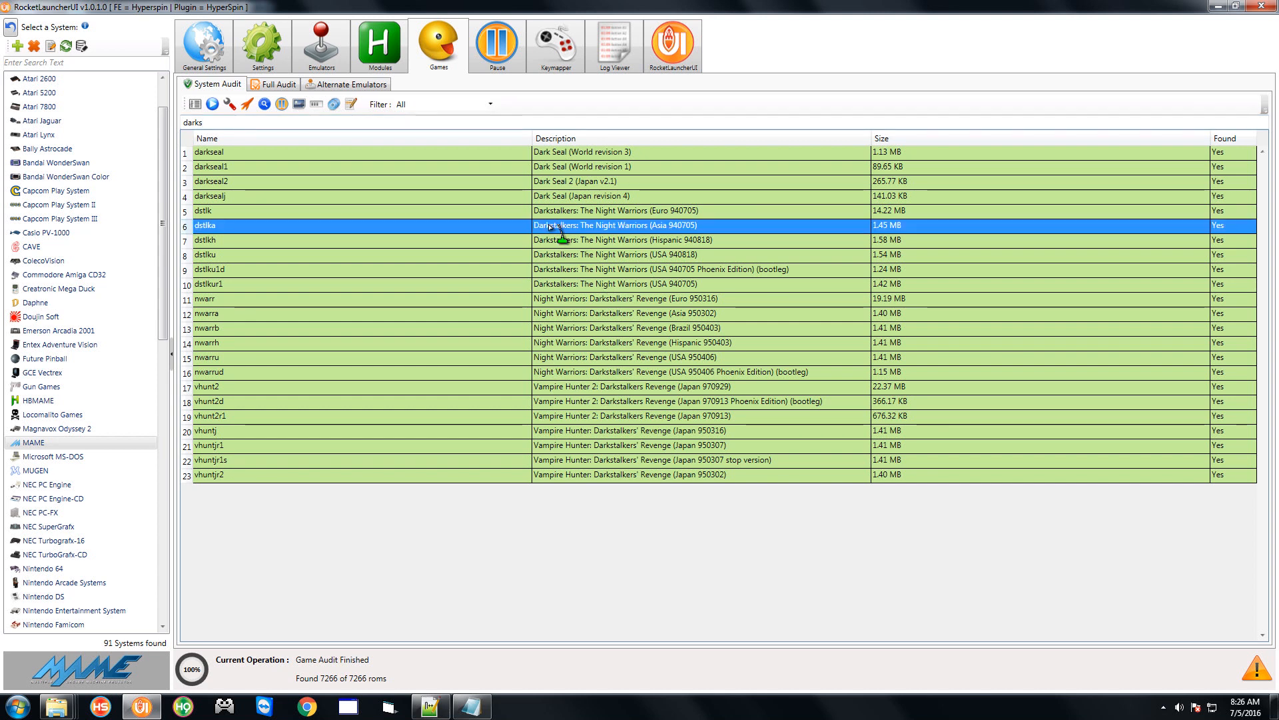
click(244, 106)
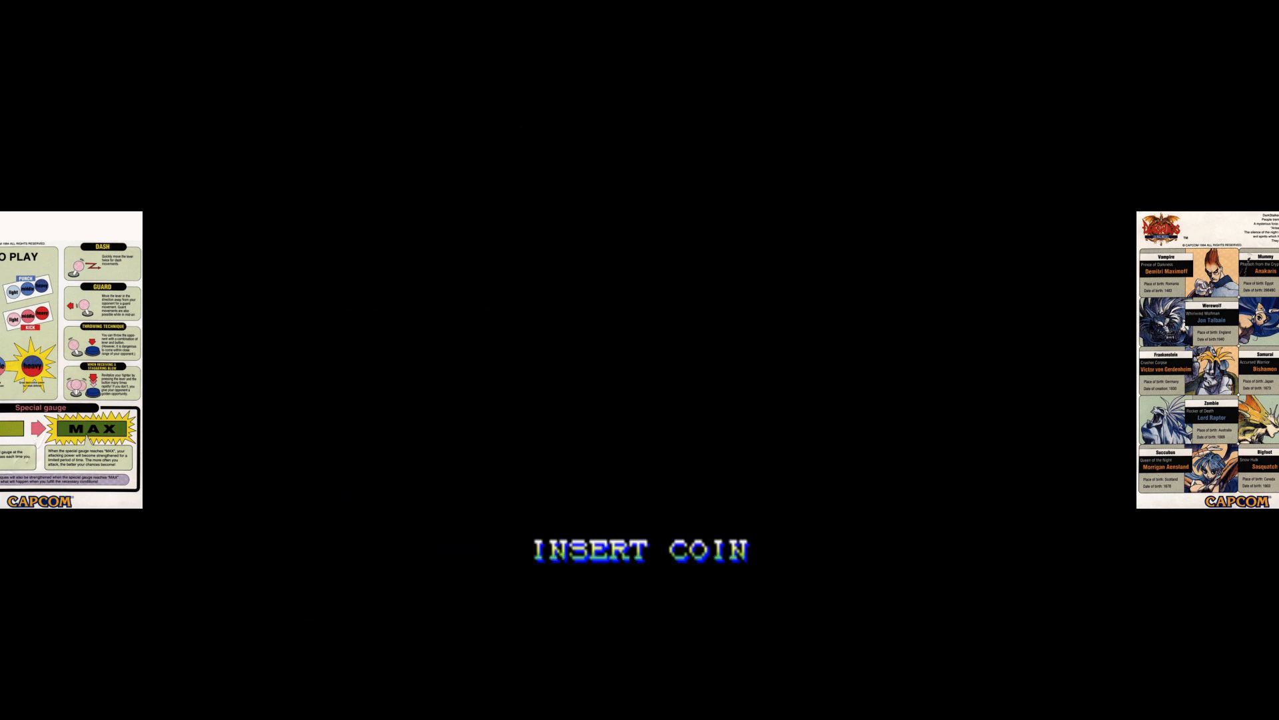
key(5)
key(5)
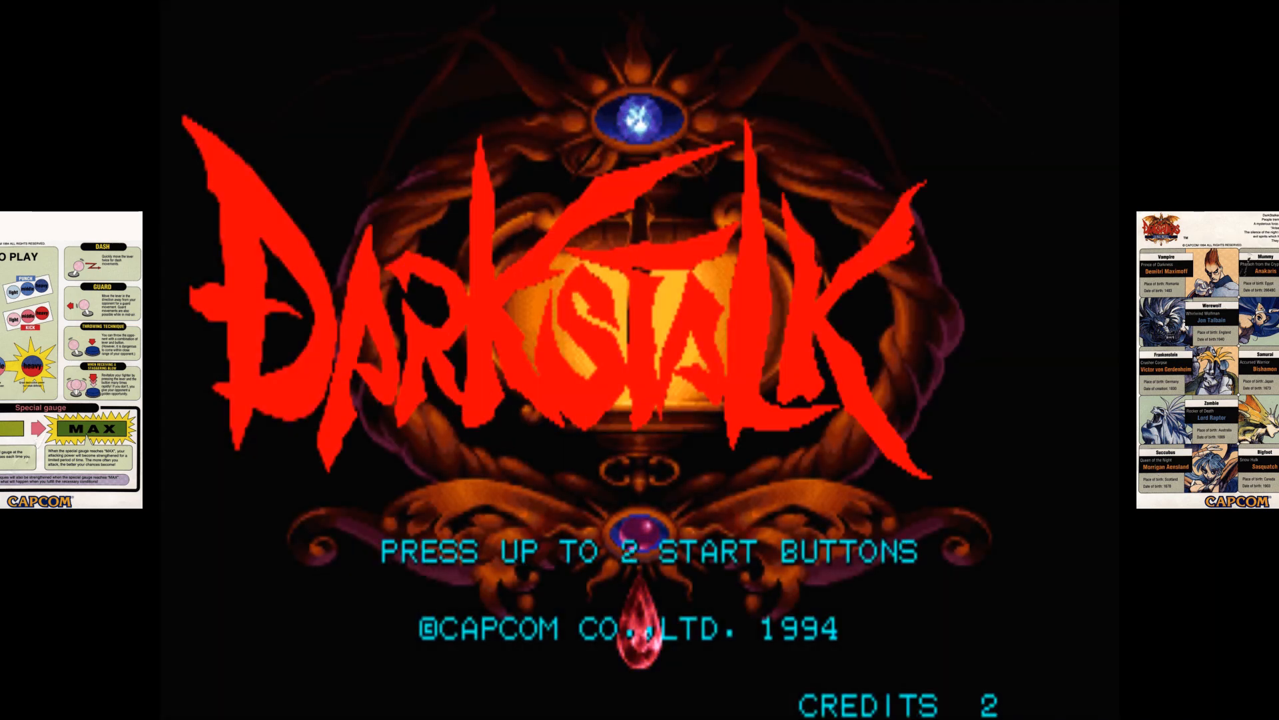
key(Escape)
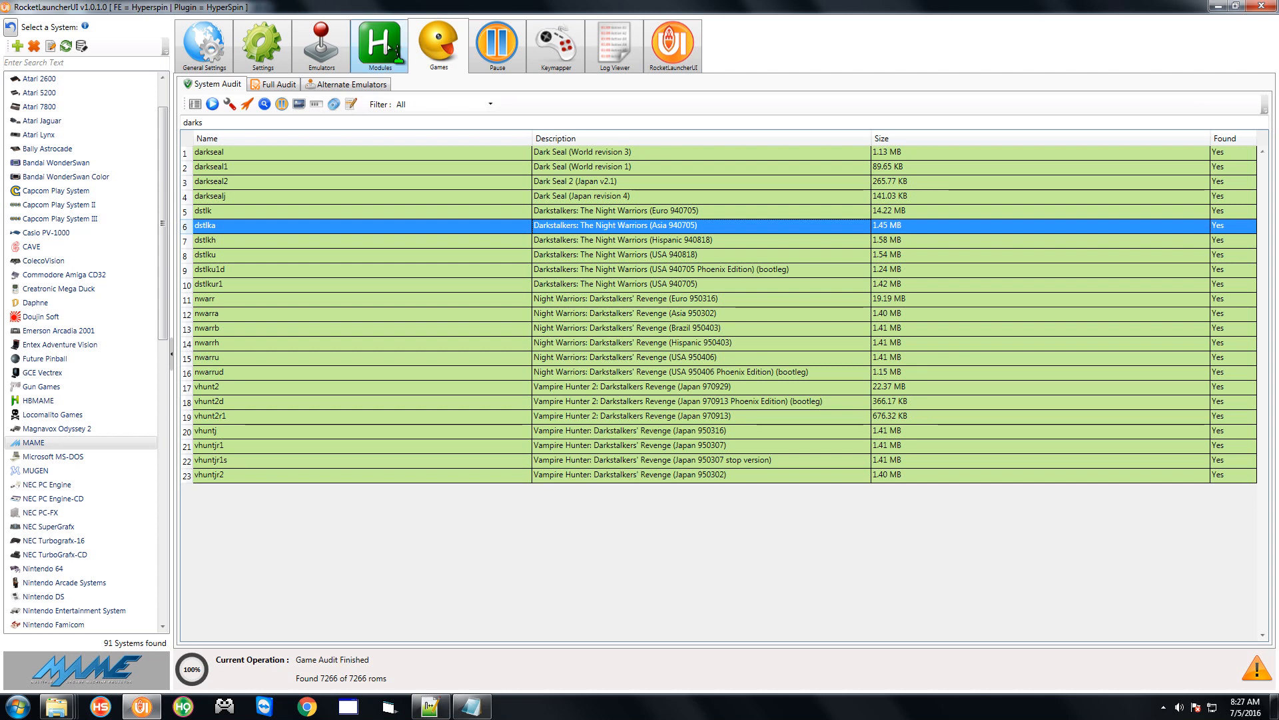
Switch to Notepad++ and open mame.ini from the Arcade\Emulators\MAME folder
click(18, 705)
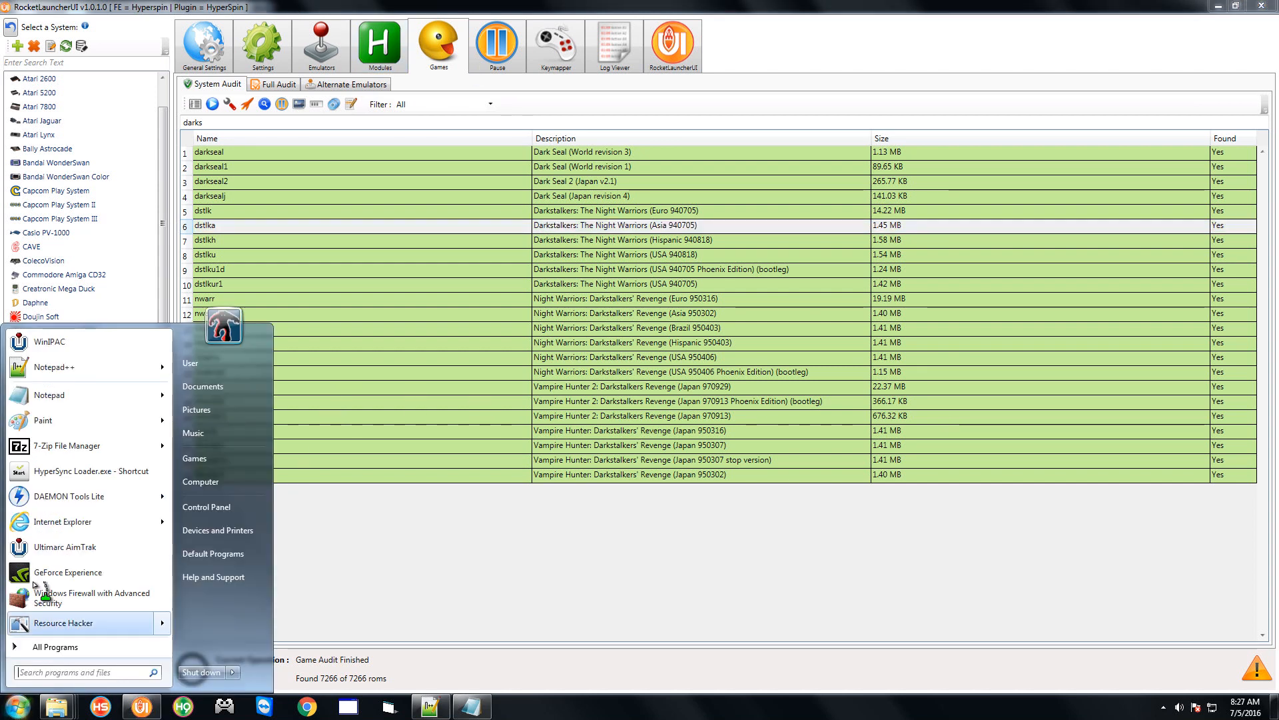
click(79, 370)
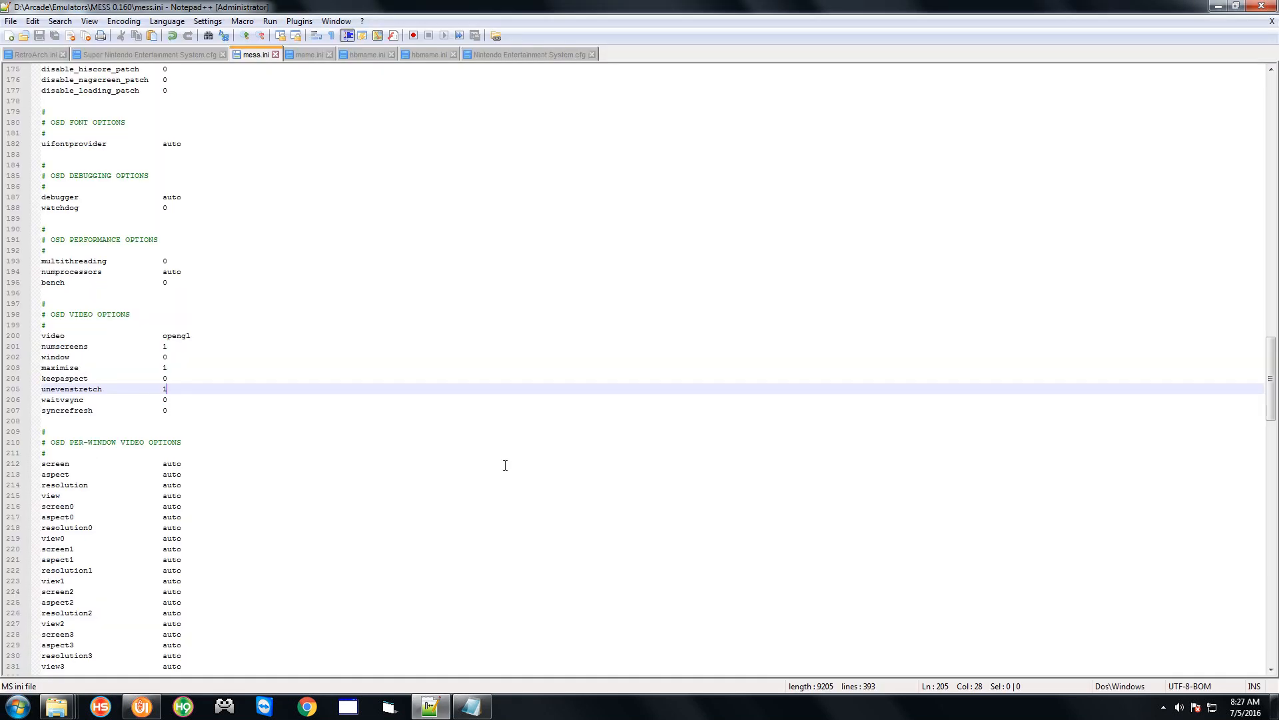
click(11, 21)
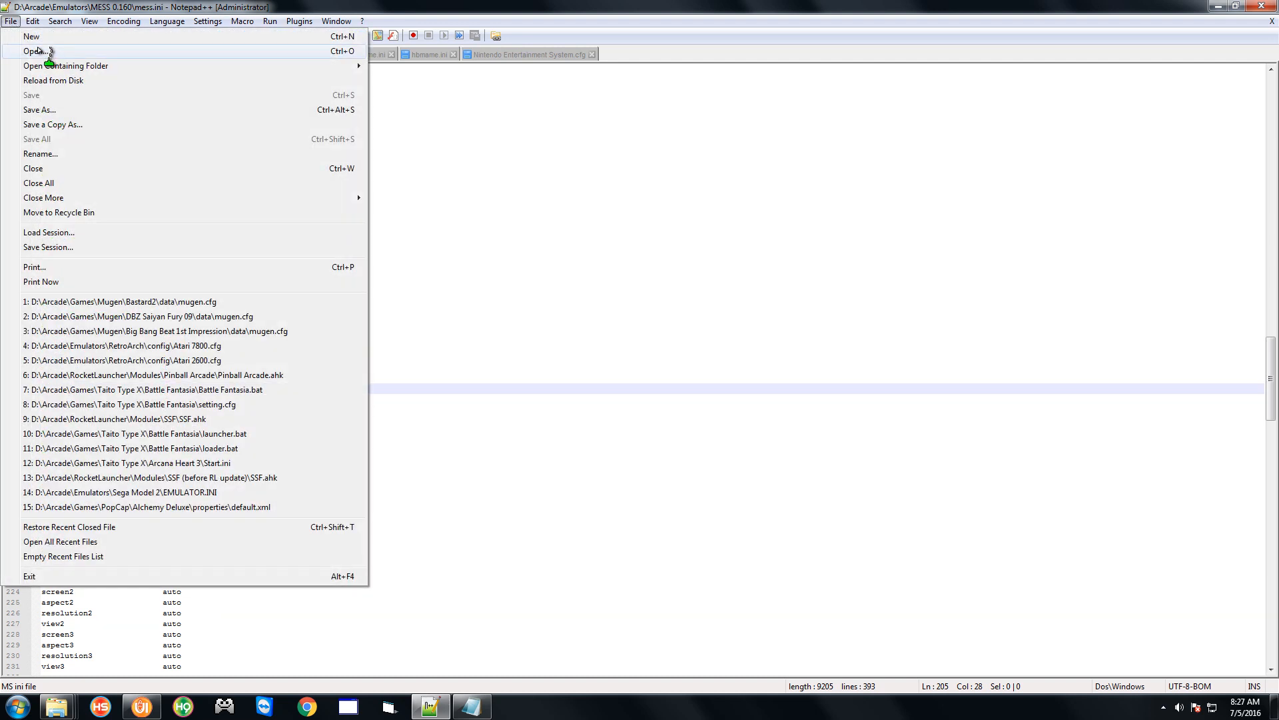
click(34, 47)
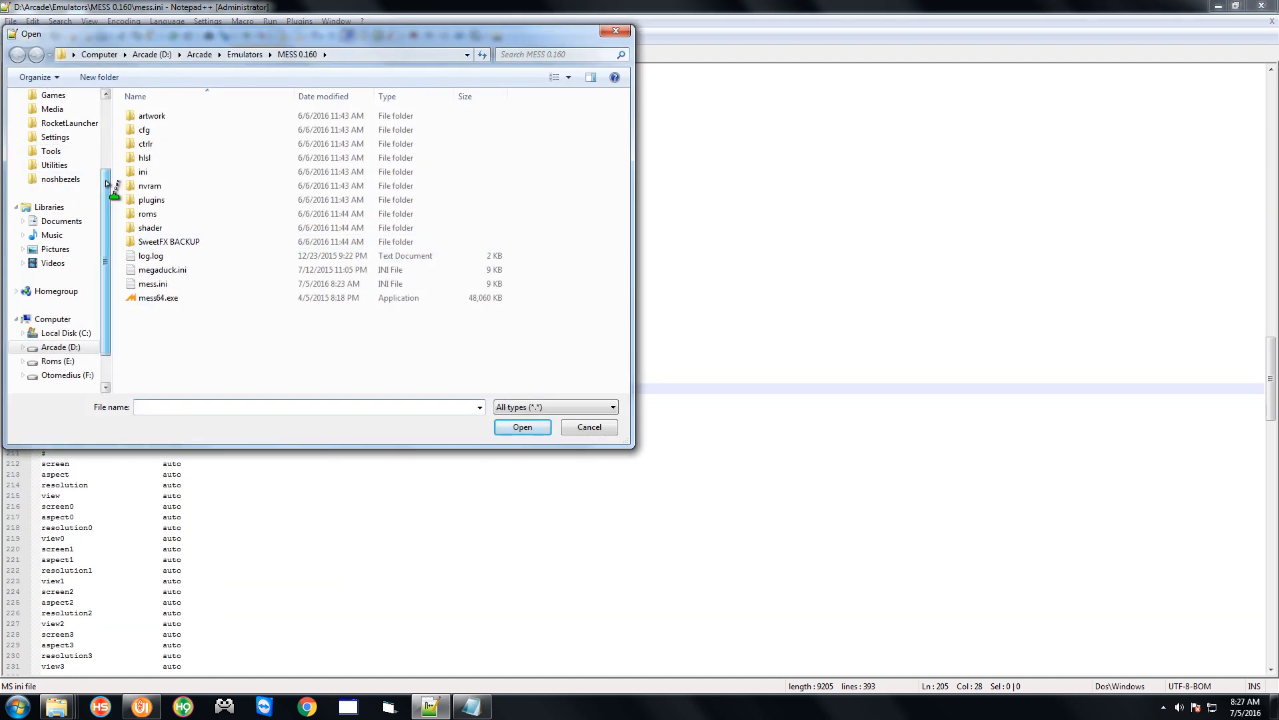
drag(107, 187, 97, 118)
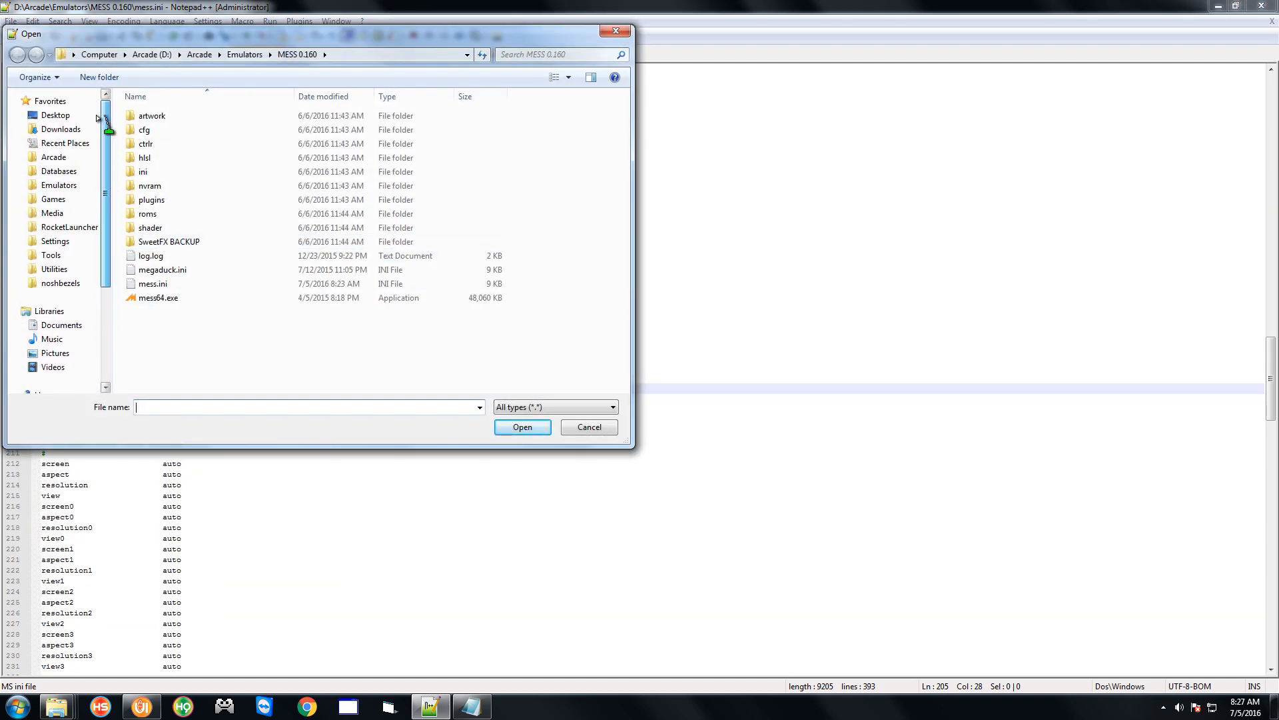
click(42, 188)
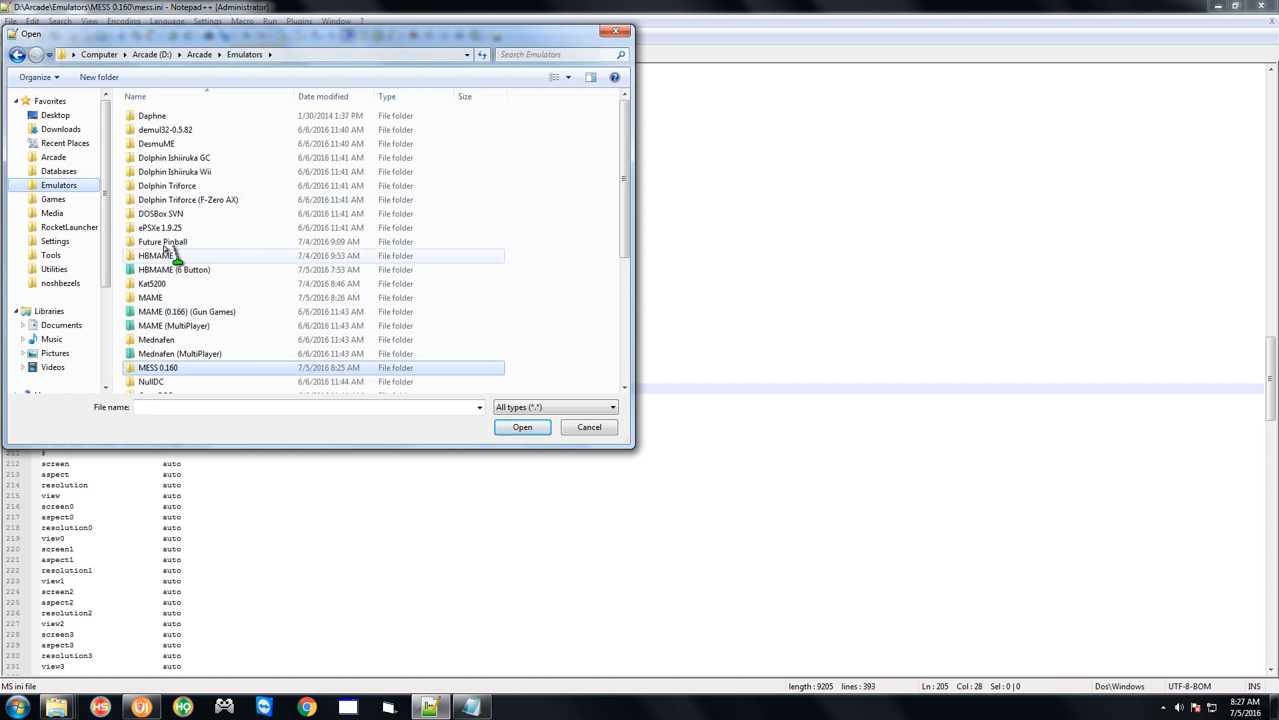
click(154, 295)
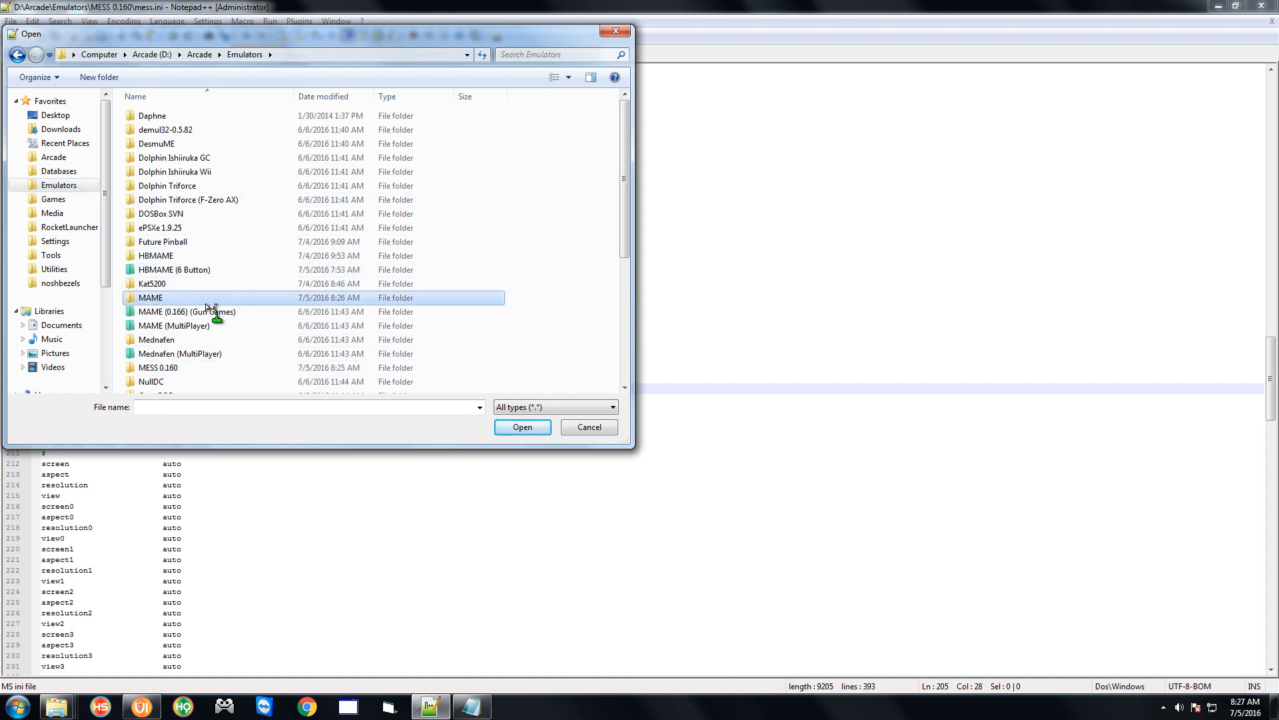
double_click(153, 298)
scroll(163, 287, down, 8)
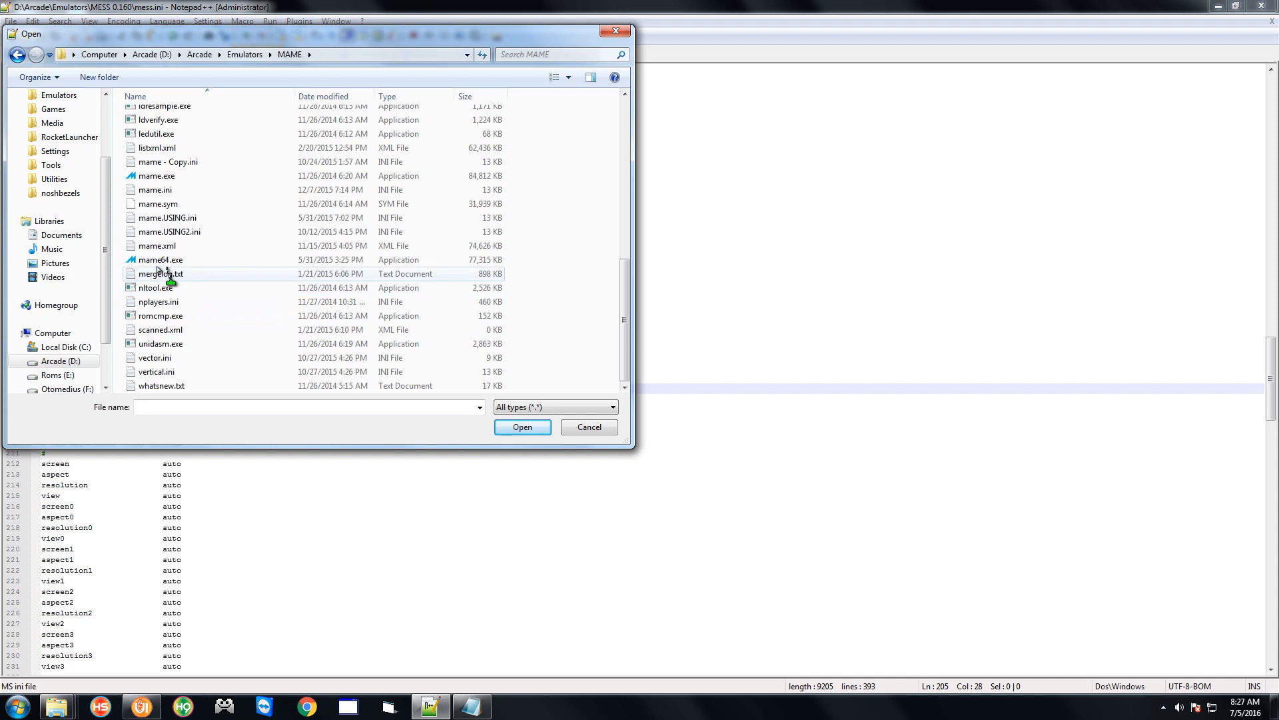
click(190, 191)
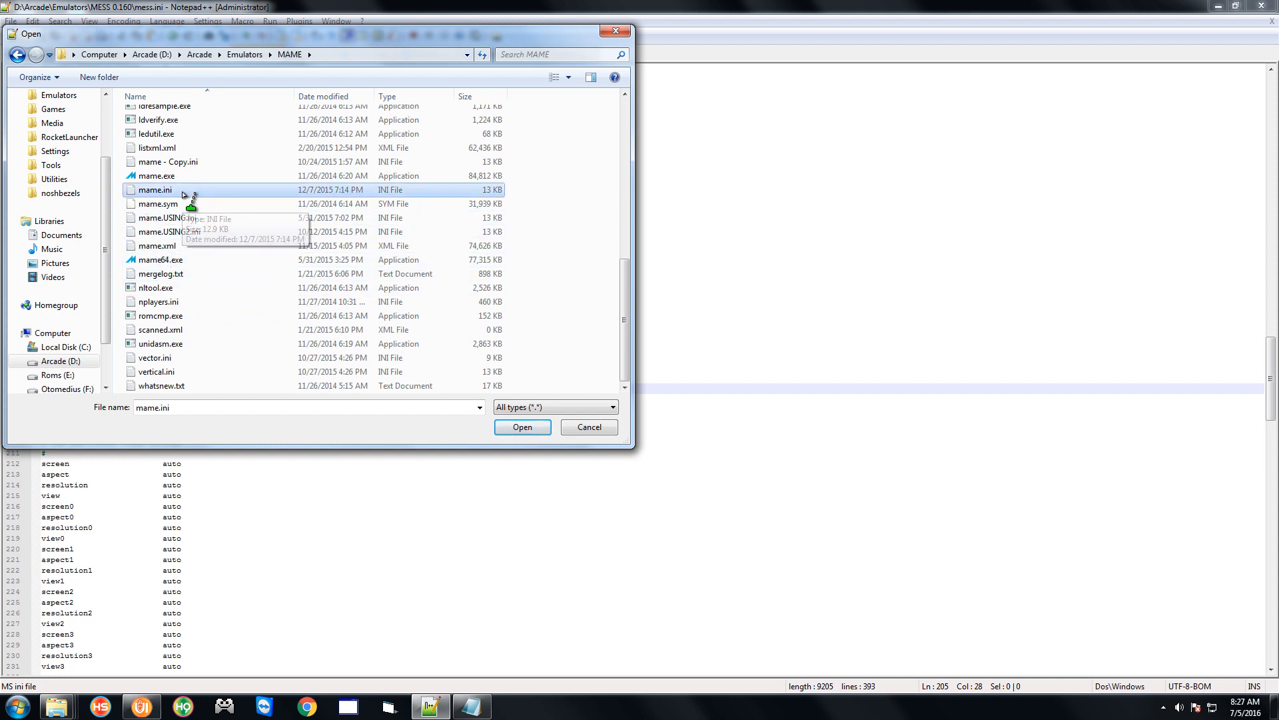
double_click(190, 192)
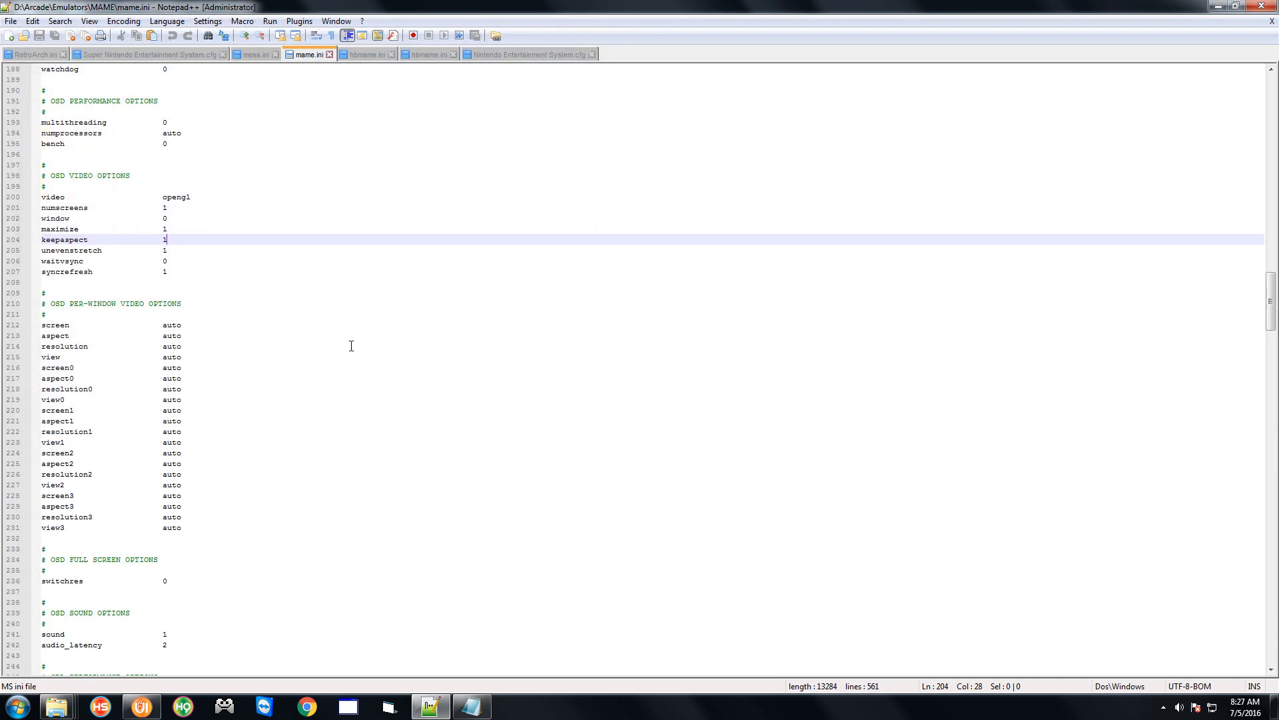
Set keepaspect to 0 under OSD VIDEO OPTIONS in mame.ini and save the file
drag(46, 178, 120, 180)
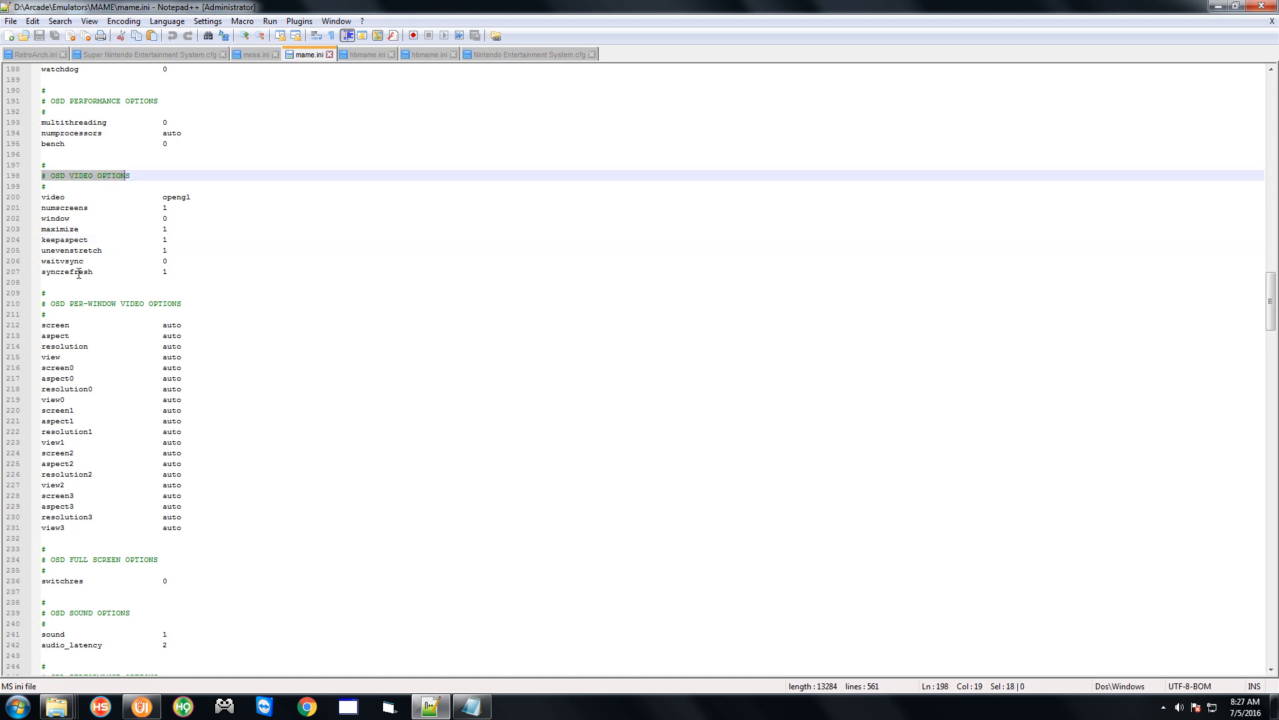
click(70, 239)
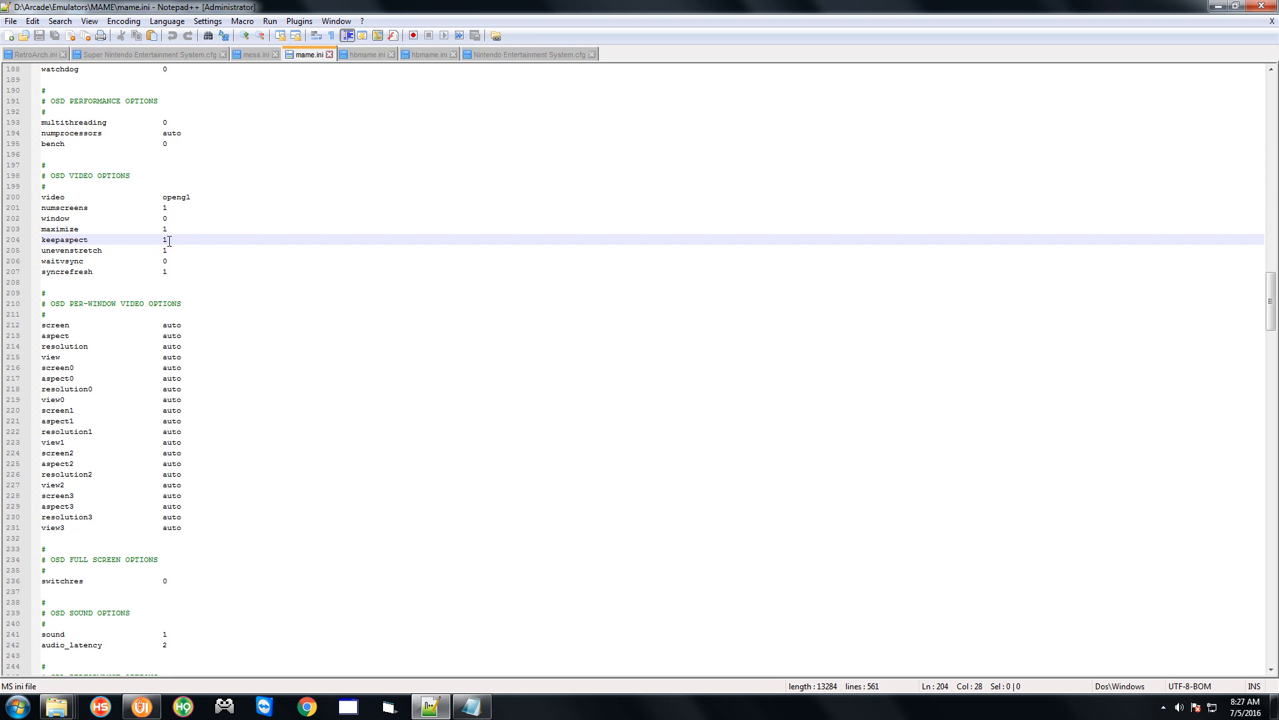
key(BackSpace)
text(0)
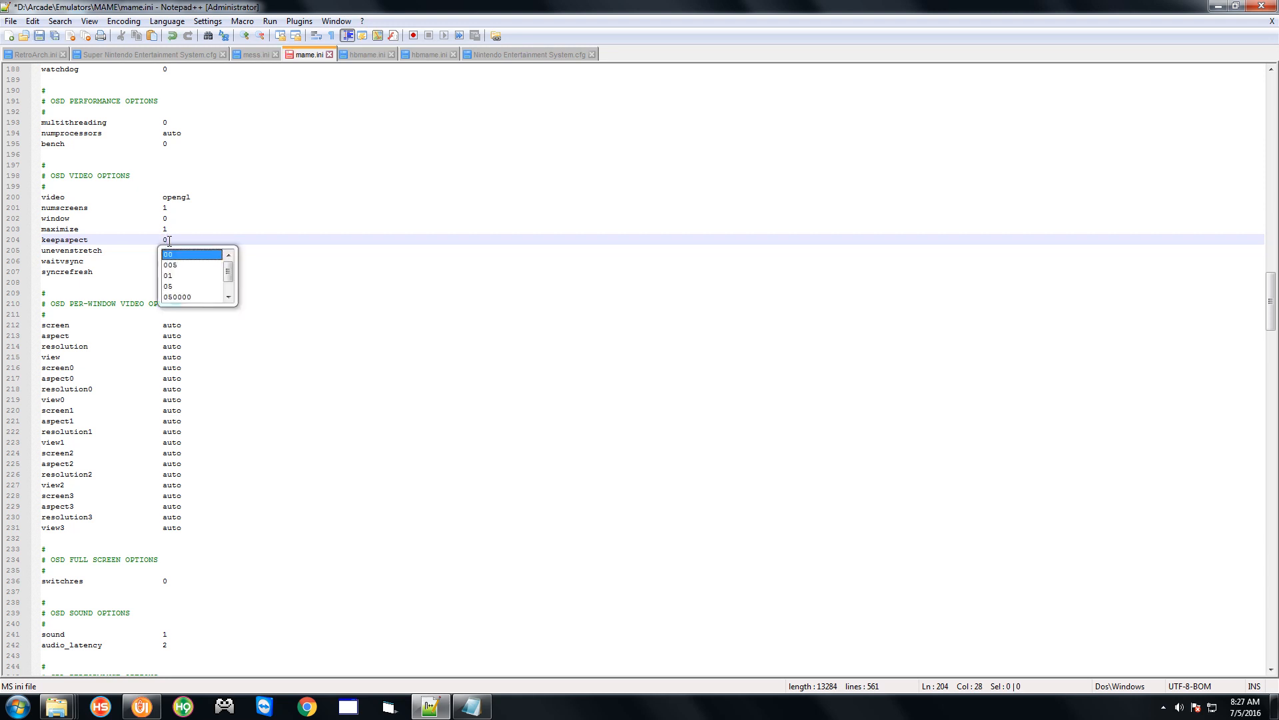
click(39, 35)
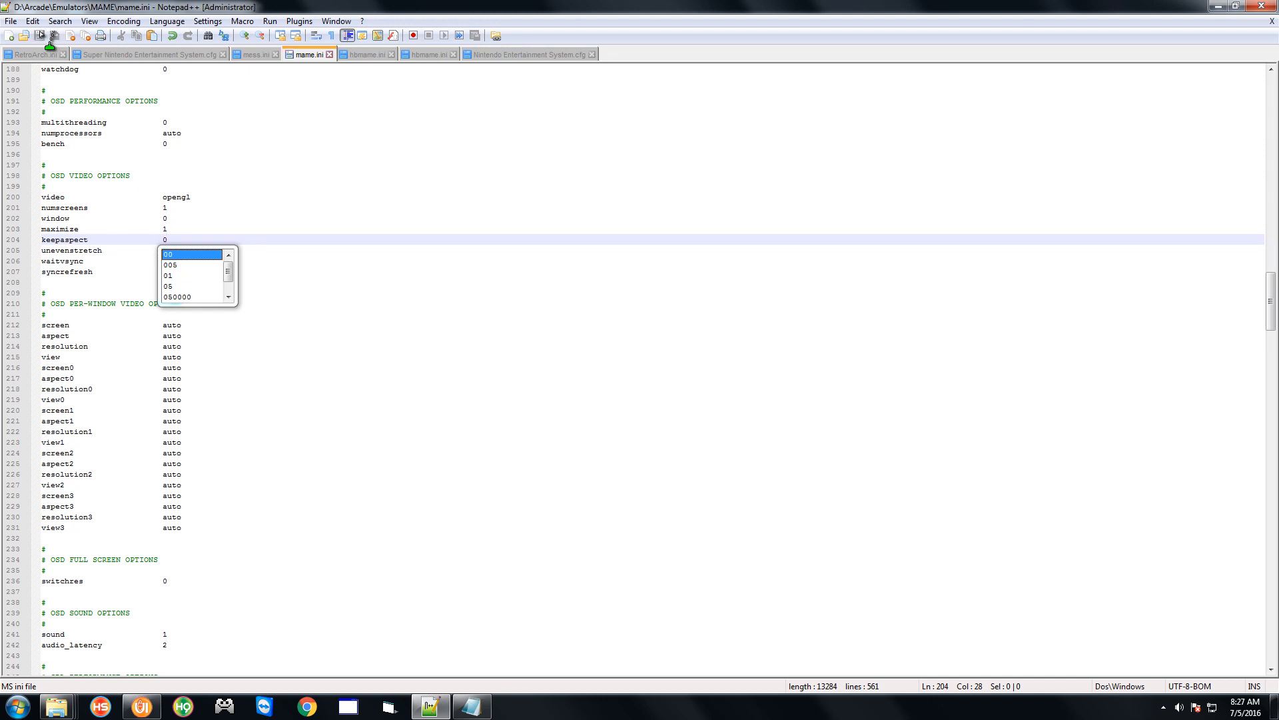
Return to RocketLauncherUI and set the MAME system's bezel Enabled option to use_global
click(144, 704)
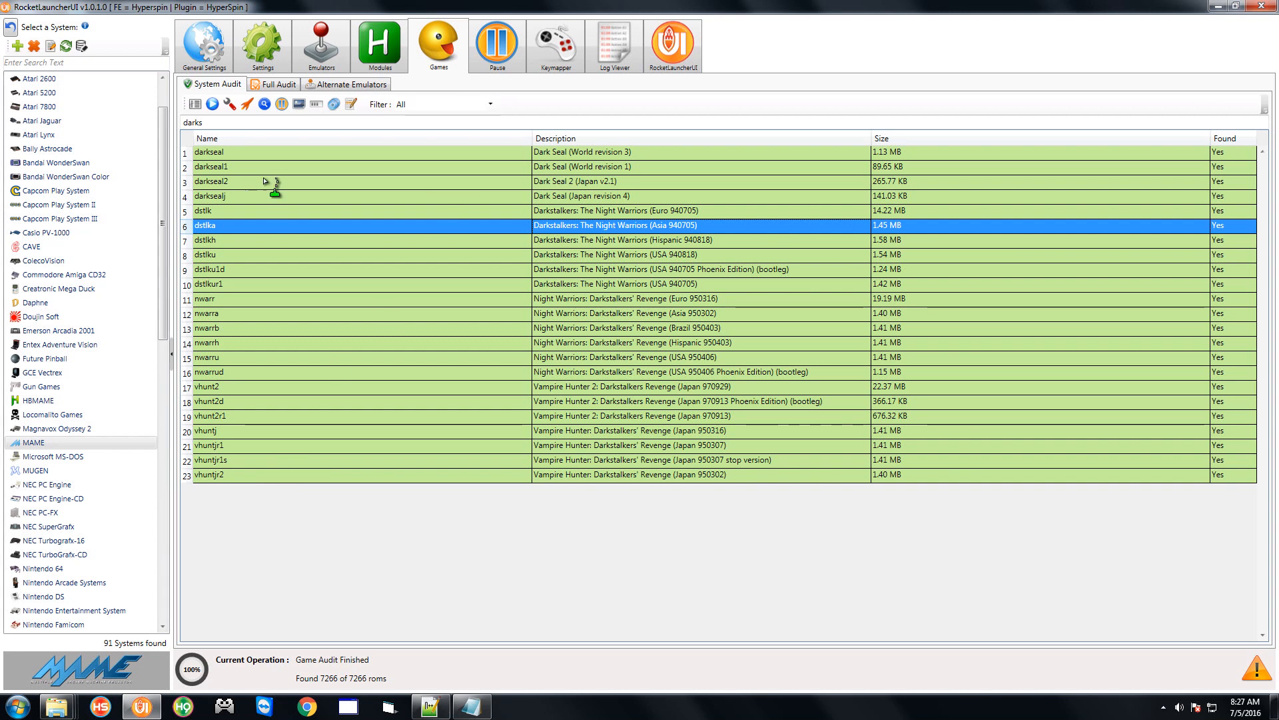
click(287, 55)
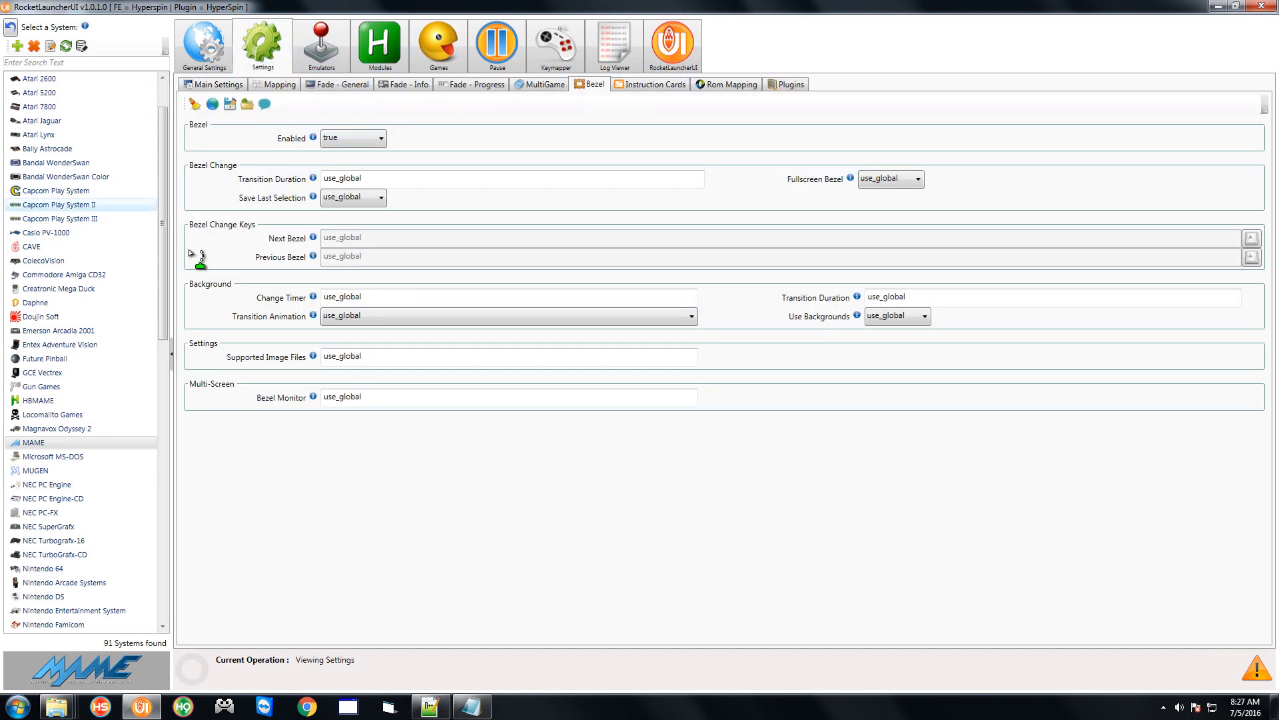
click(356, 138)
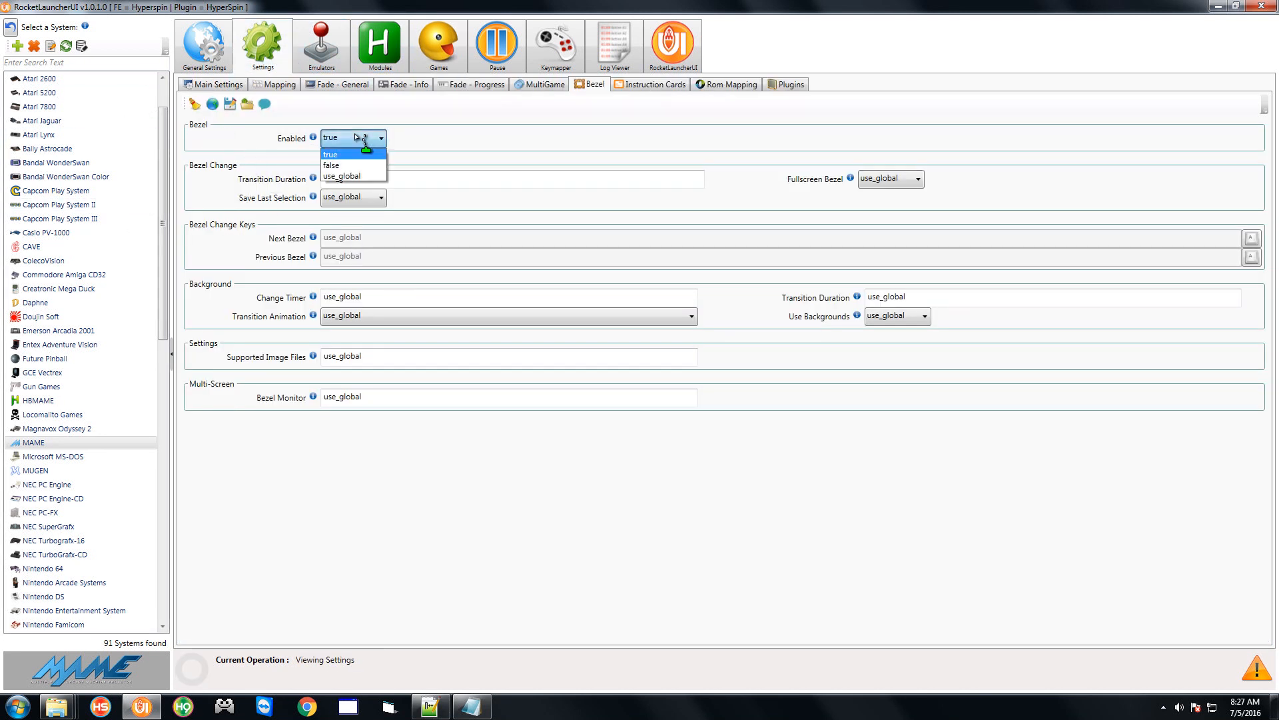
click(371, 176)
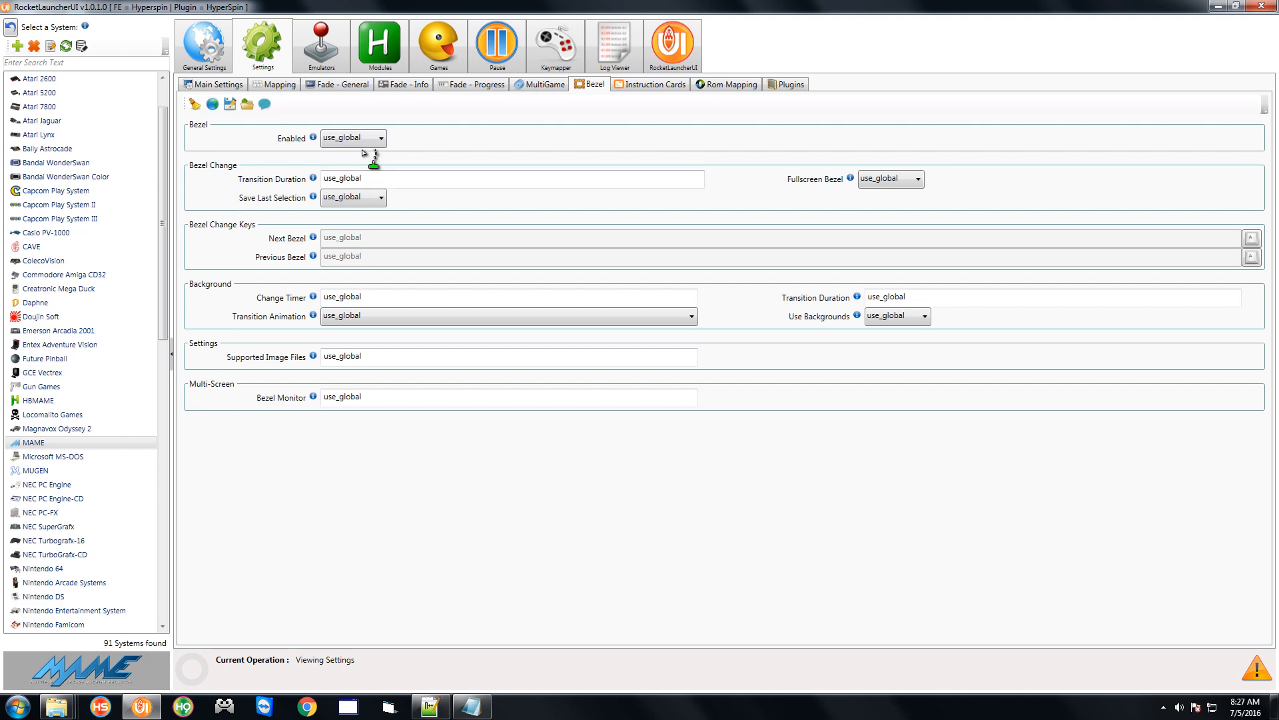
Launch Darkstalkers: The Night Warriors (Asia 940705) again, insert a credit, start to check the character select display, and exit
click(451, 57)
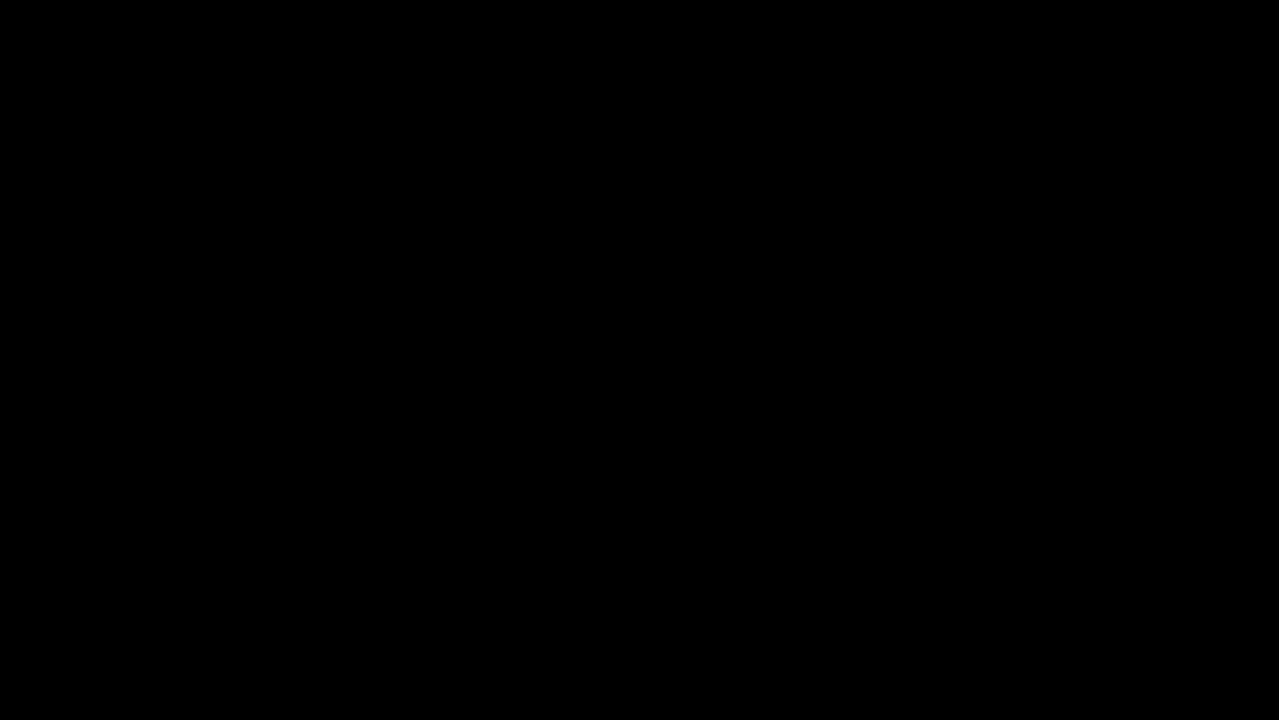
key(5)
key(1)
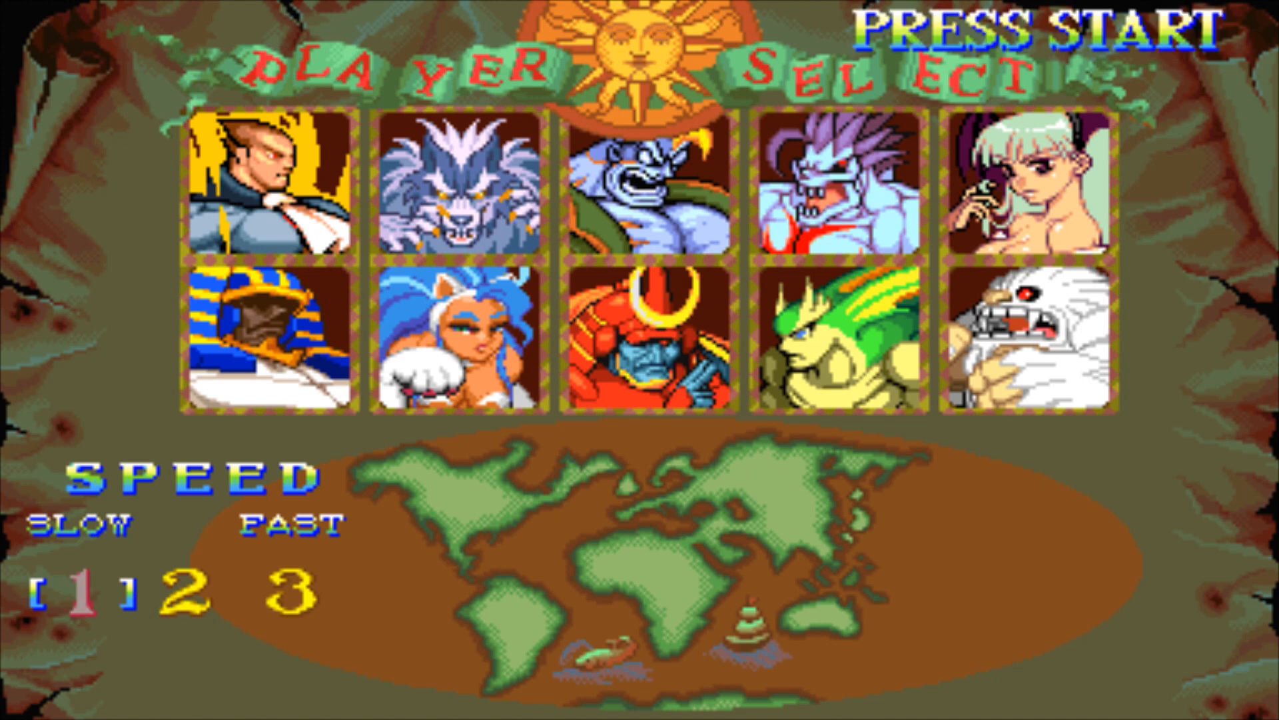
key(Escape)
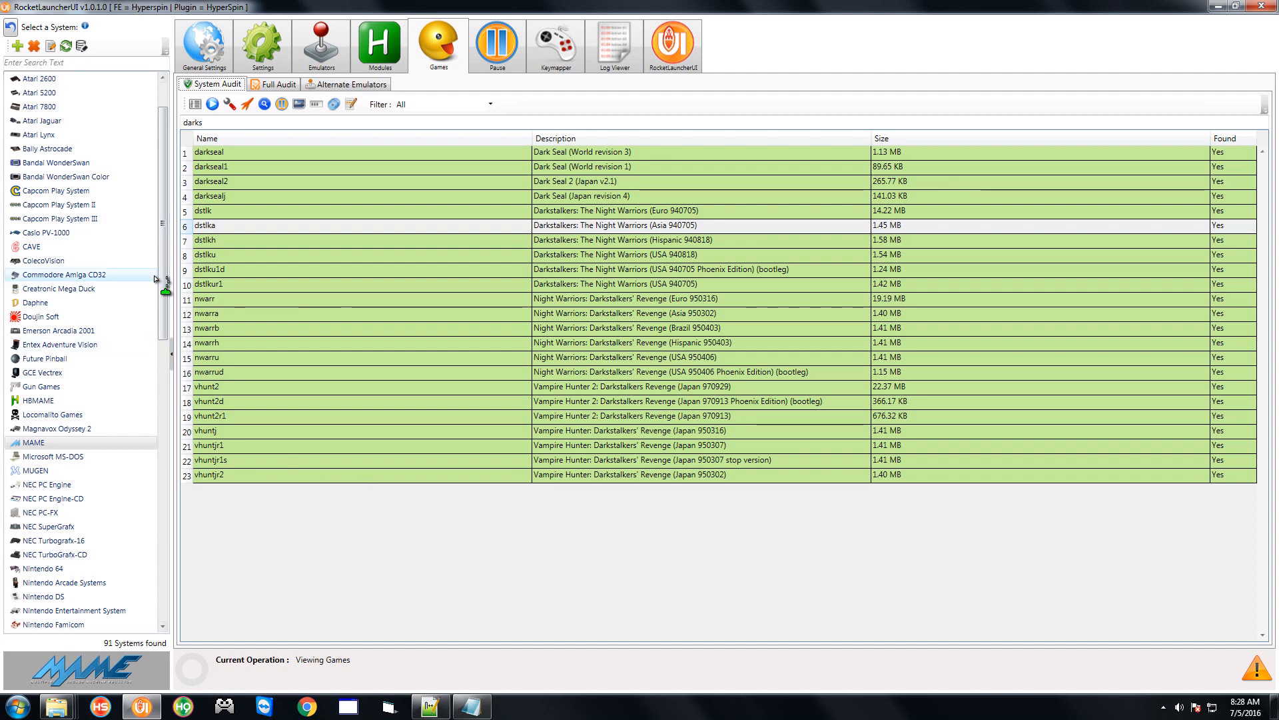
Select the Sony Playstation 2 system and set its bezel Enabled option to use_global
drag(162, 286, 163, 620)
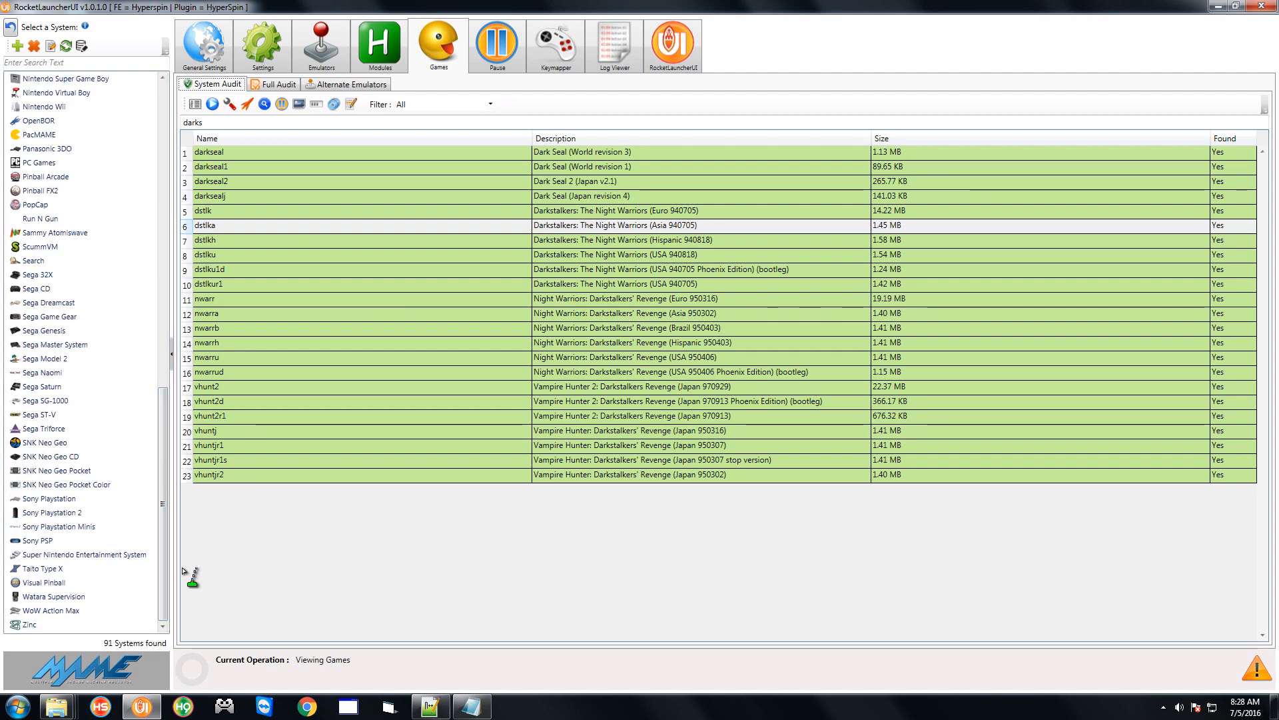
drag(165, 572, 145, 595)
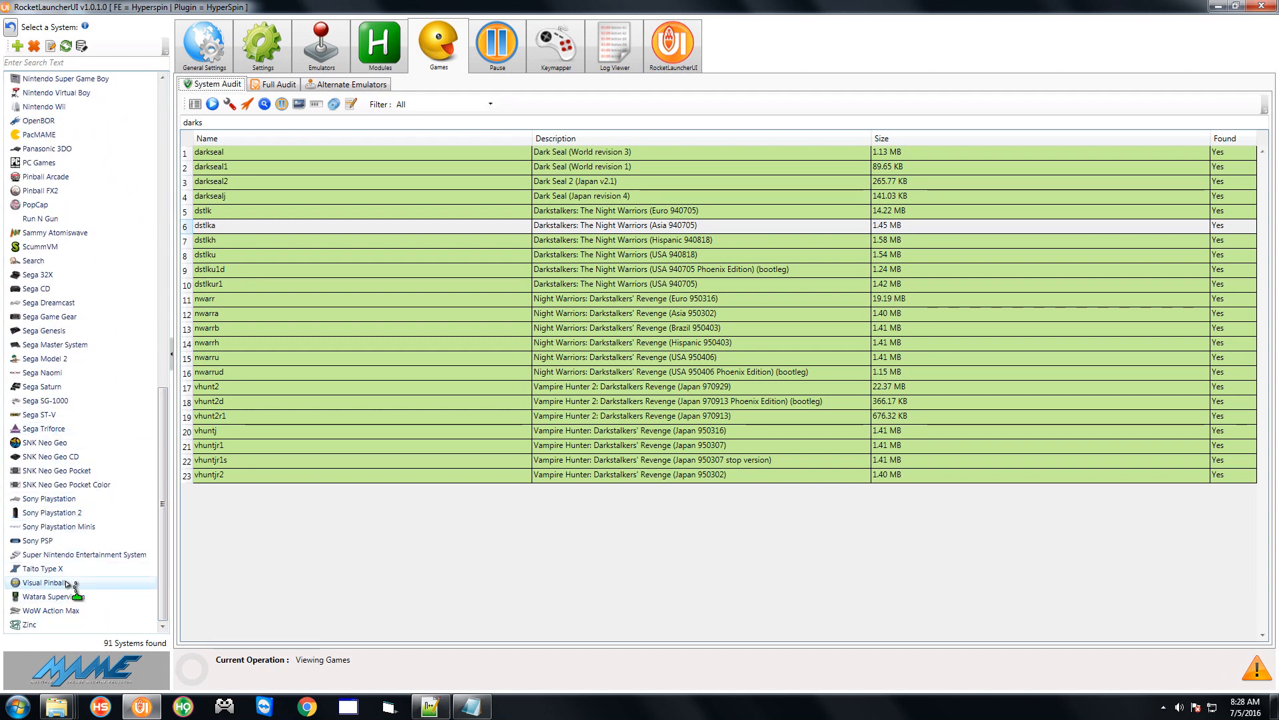
click(57, 515)
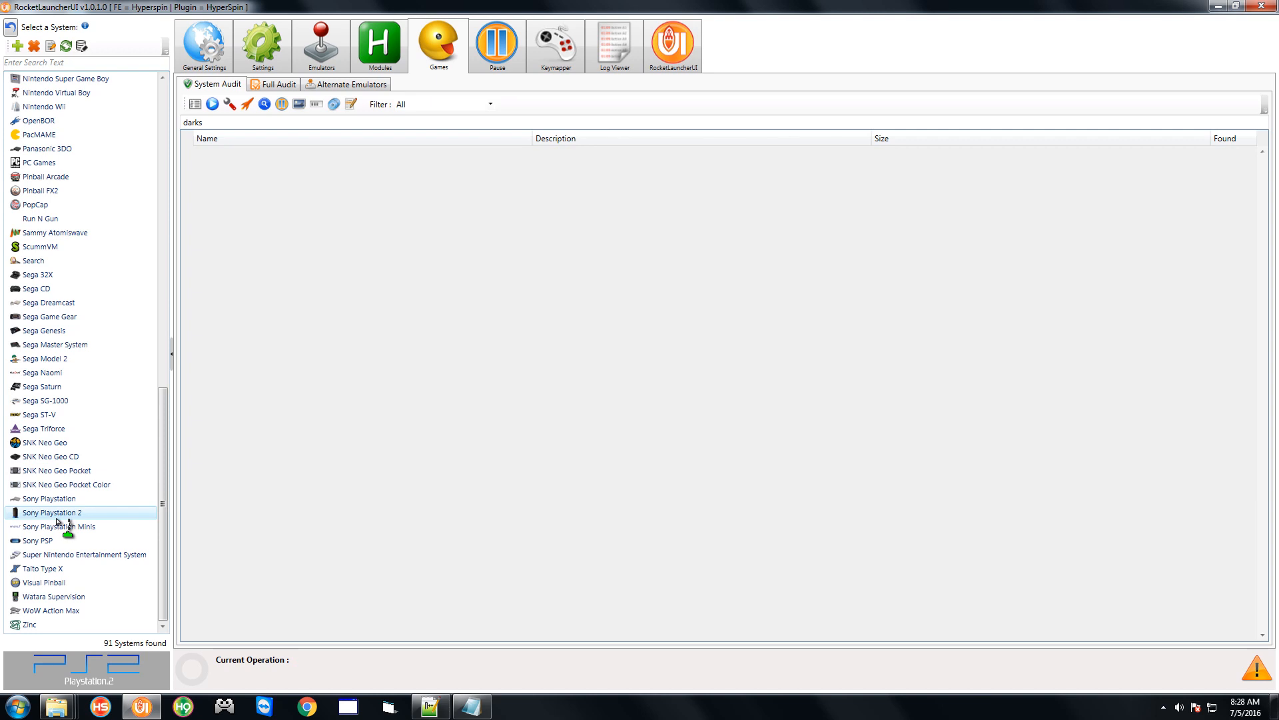
click(328, 57)
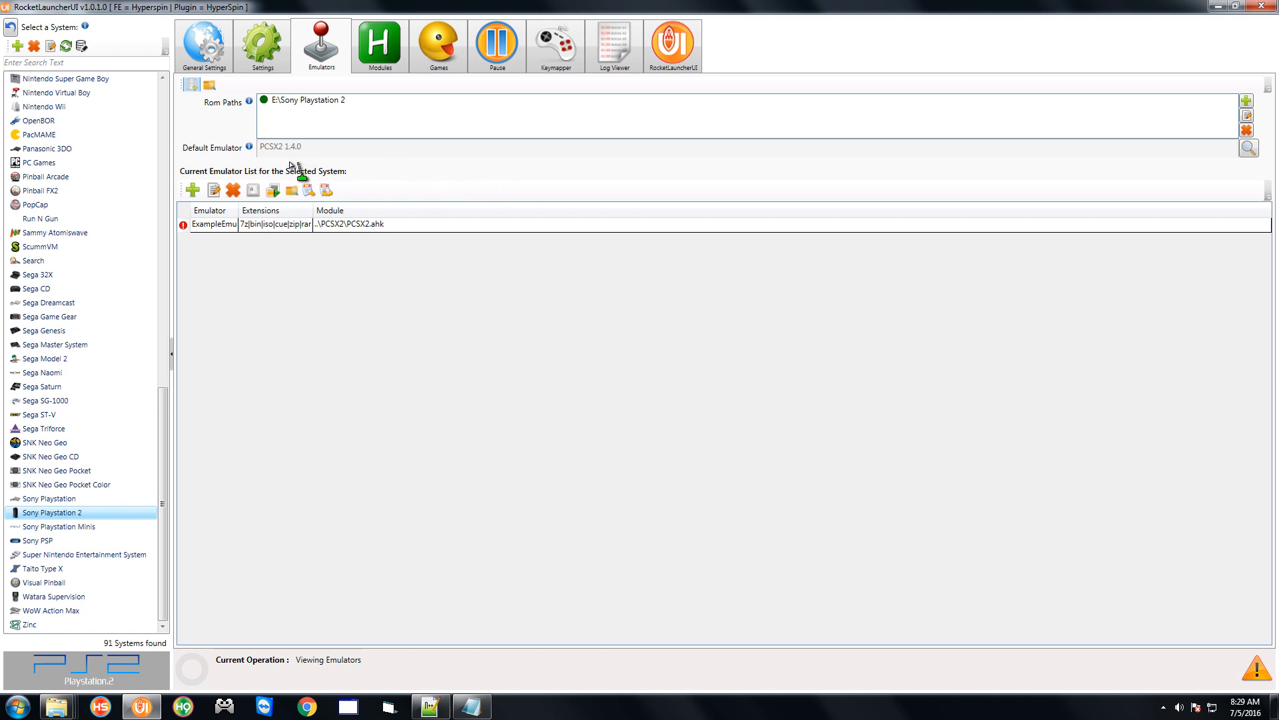
click(272, 67)
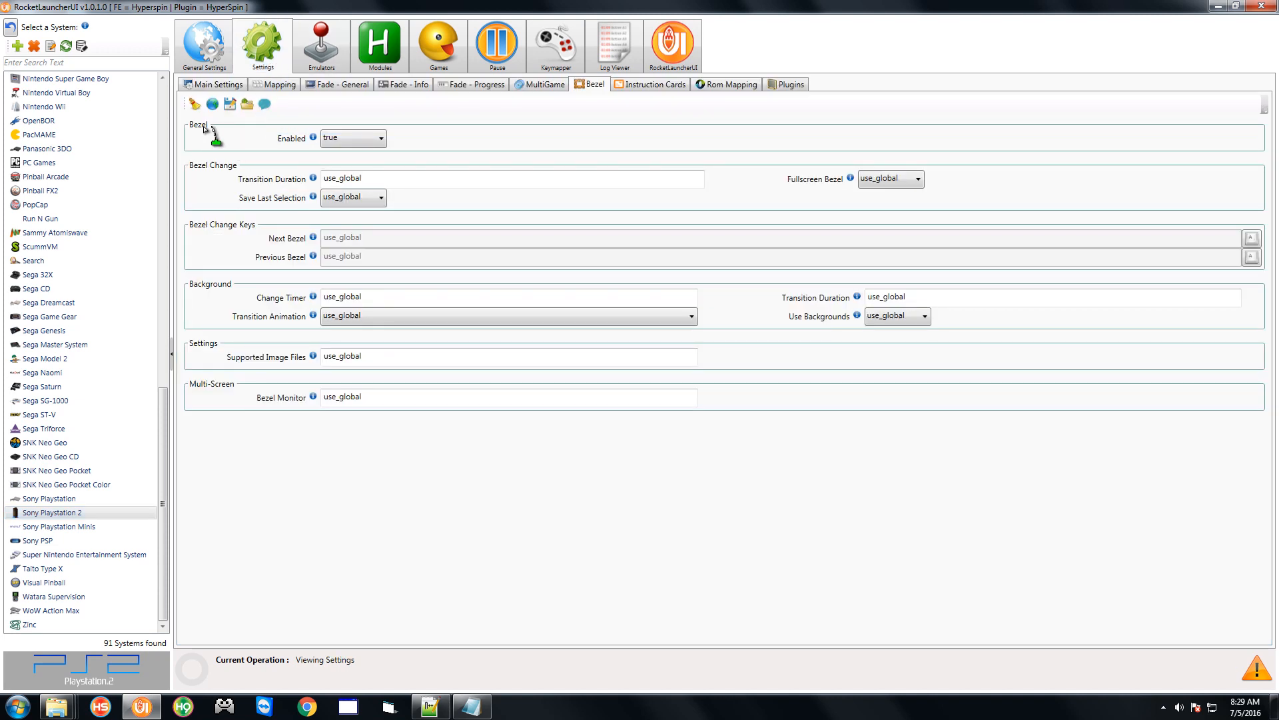
click(360, 138)
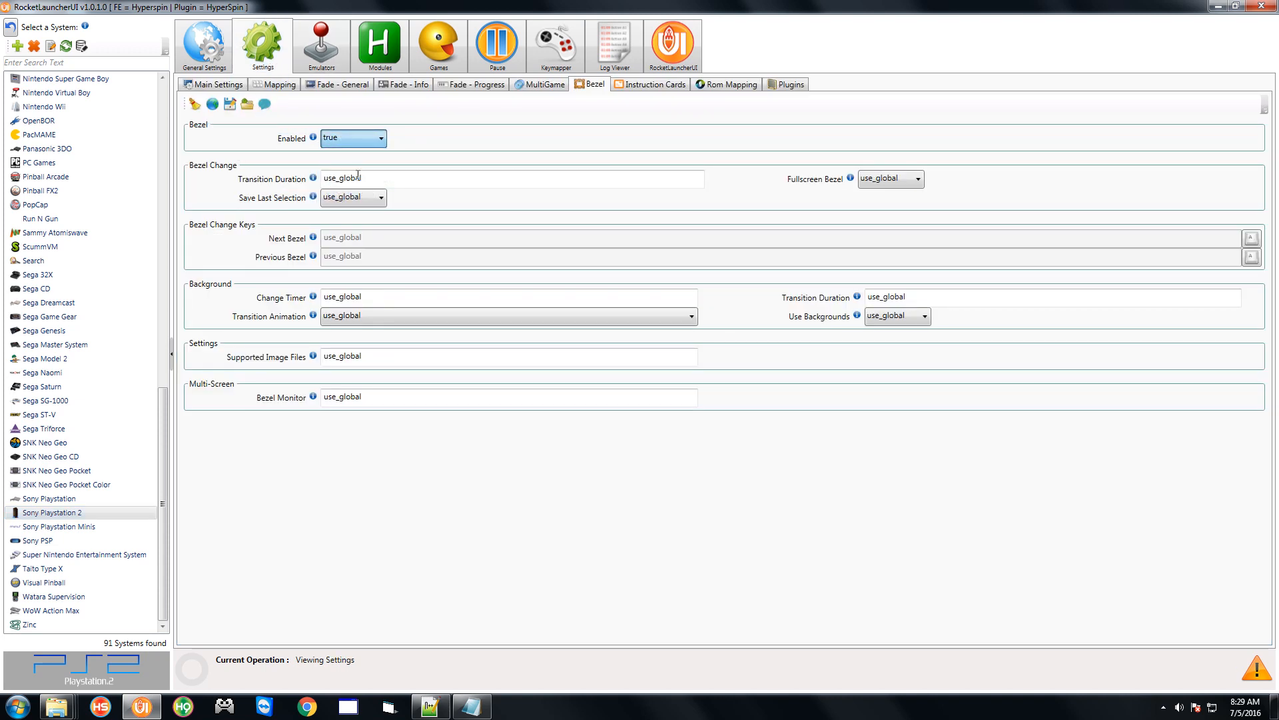
click(360, 175)
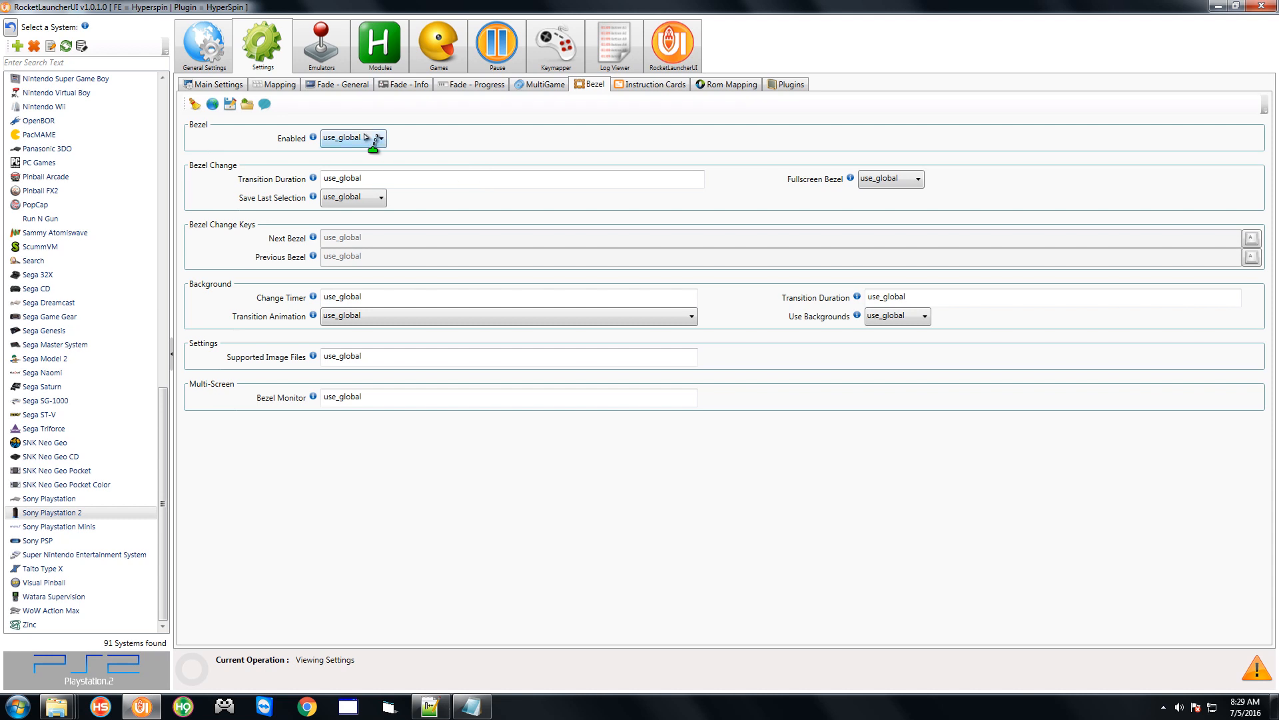
Check the Sony Playstation 2 system's emulator, then open the PCSX2 1.4.0 folder in the Emulators directory and run pcsx2.exe
click(337, 60)
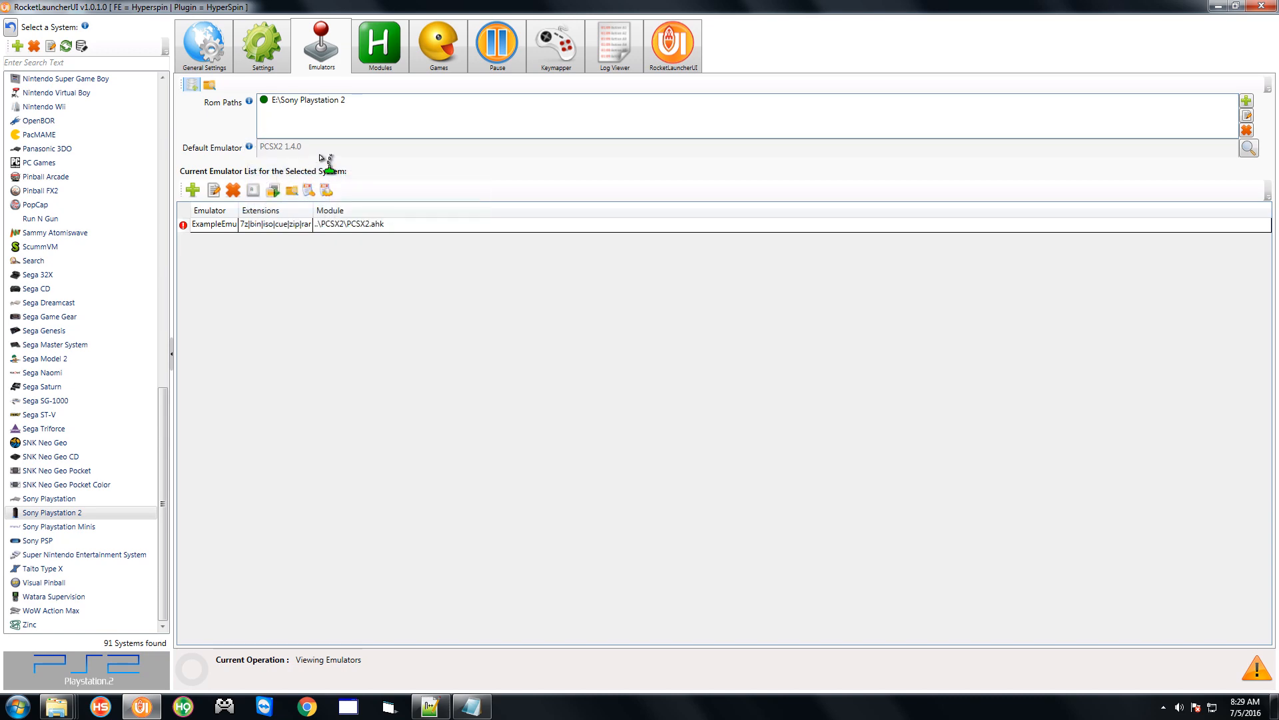
click(12, 711)
click(212, 482)
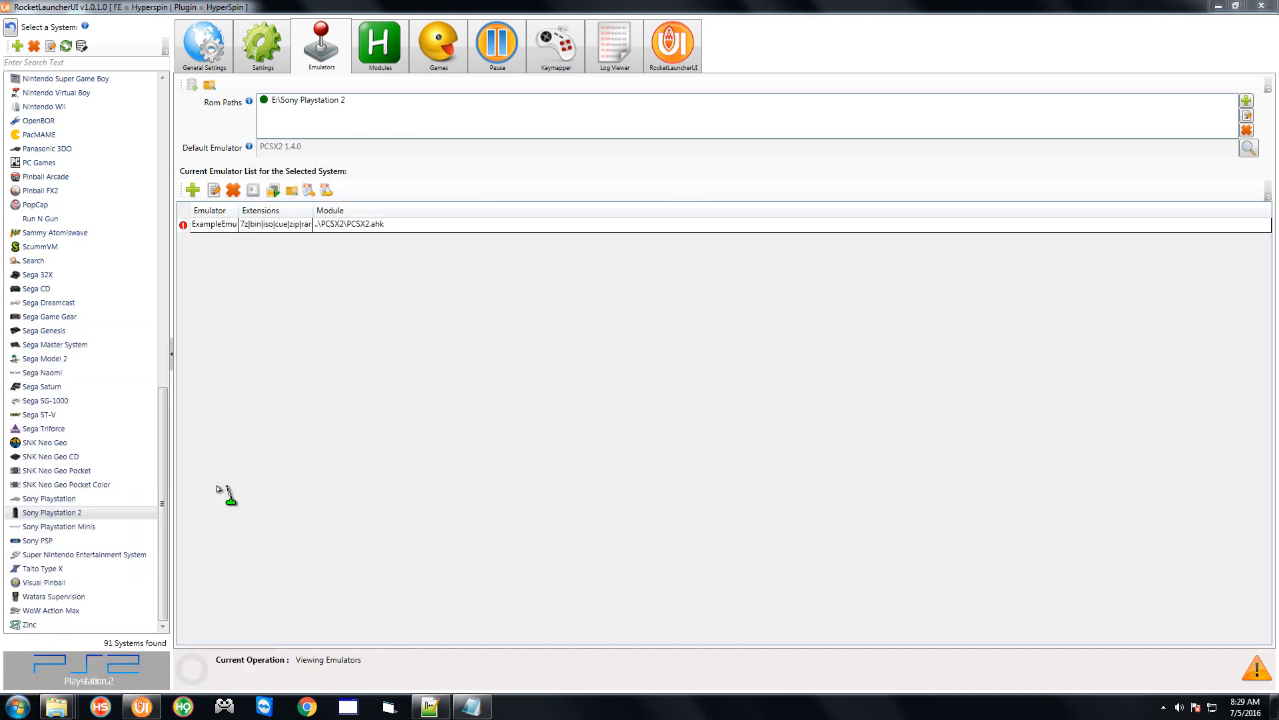
click(441, 222)
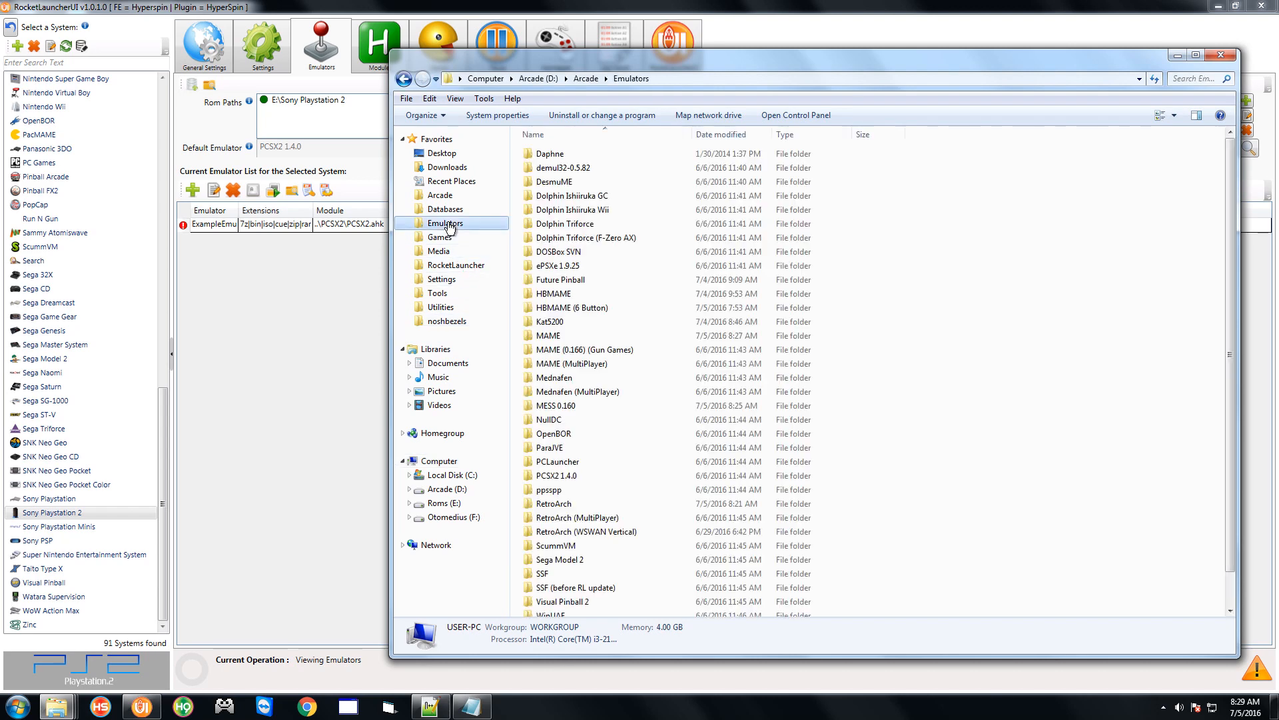
click(556, 281)
text(pc)
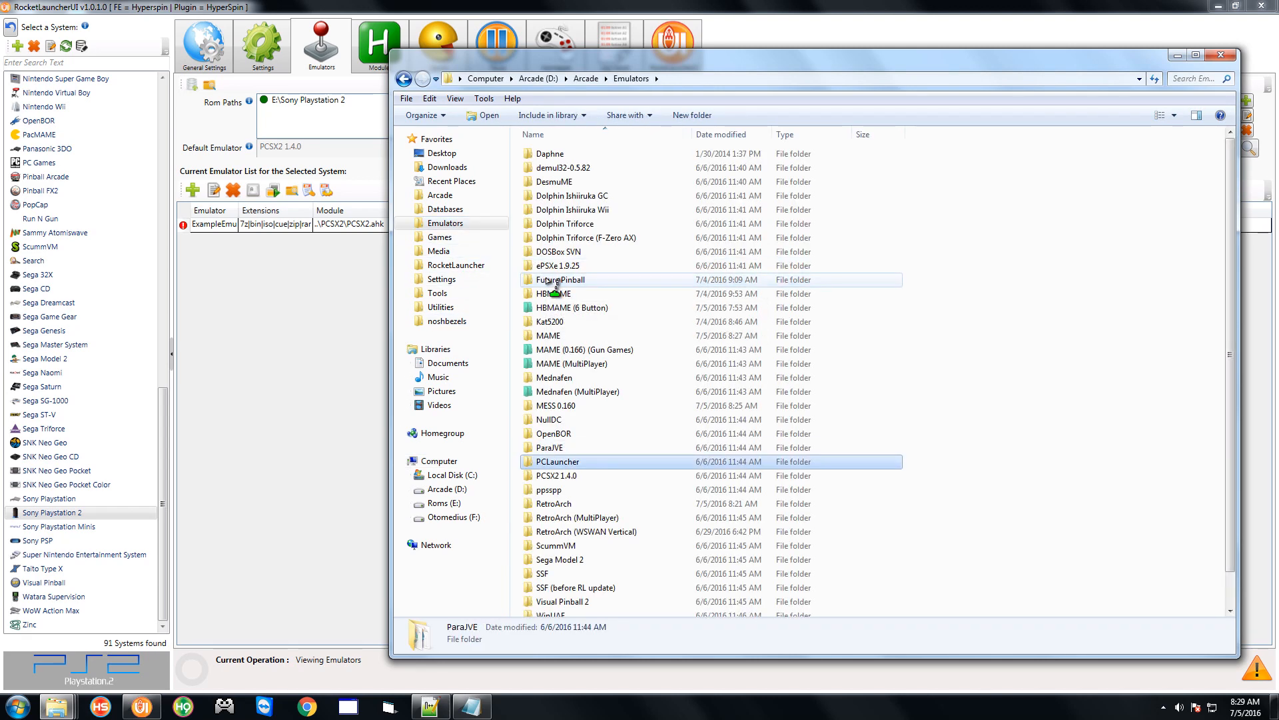
double_click(572, 477)
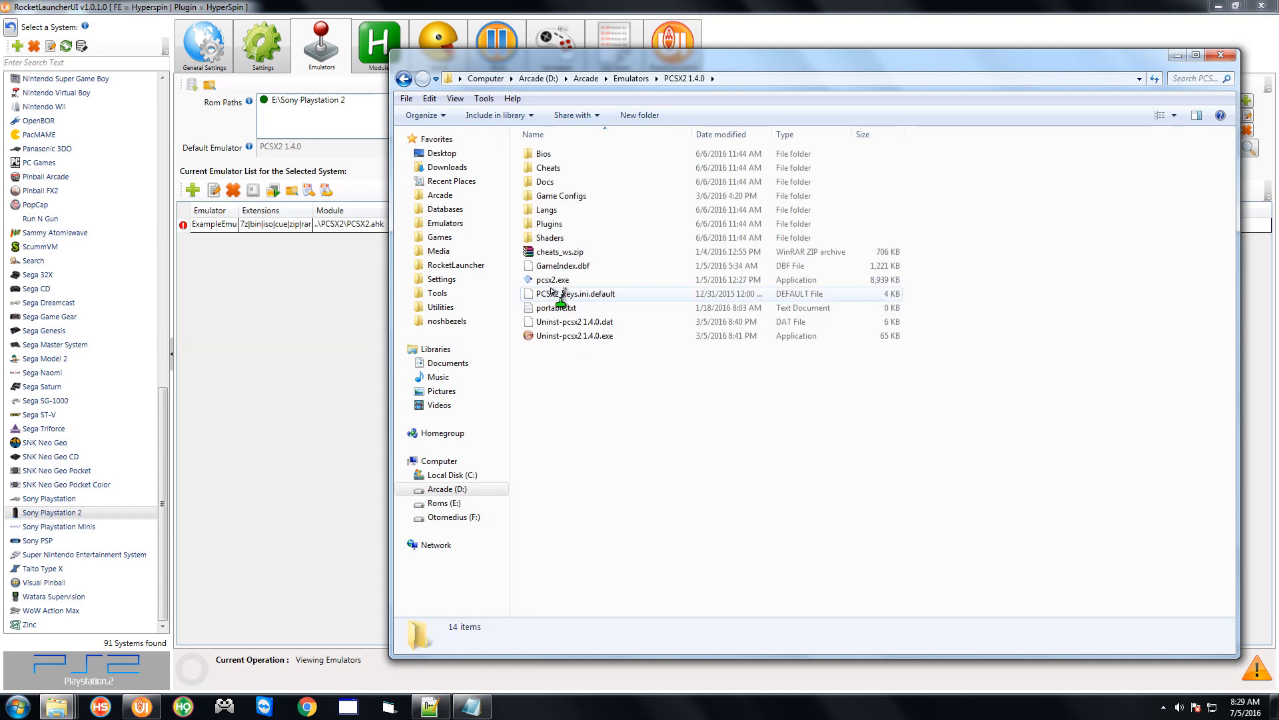
click(595, 280)
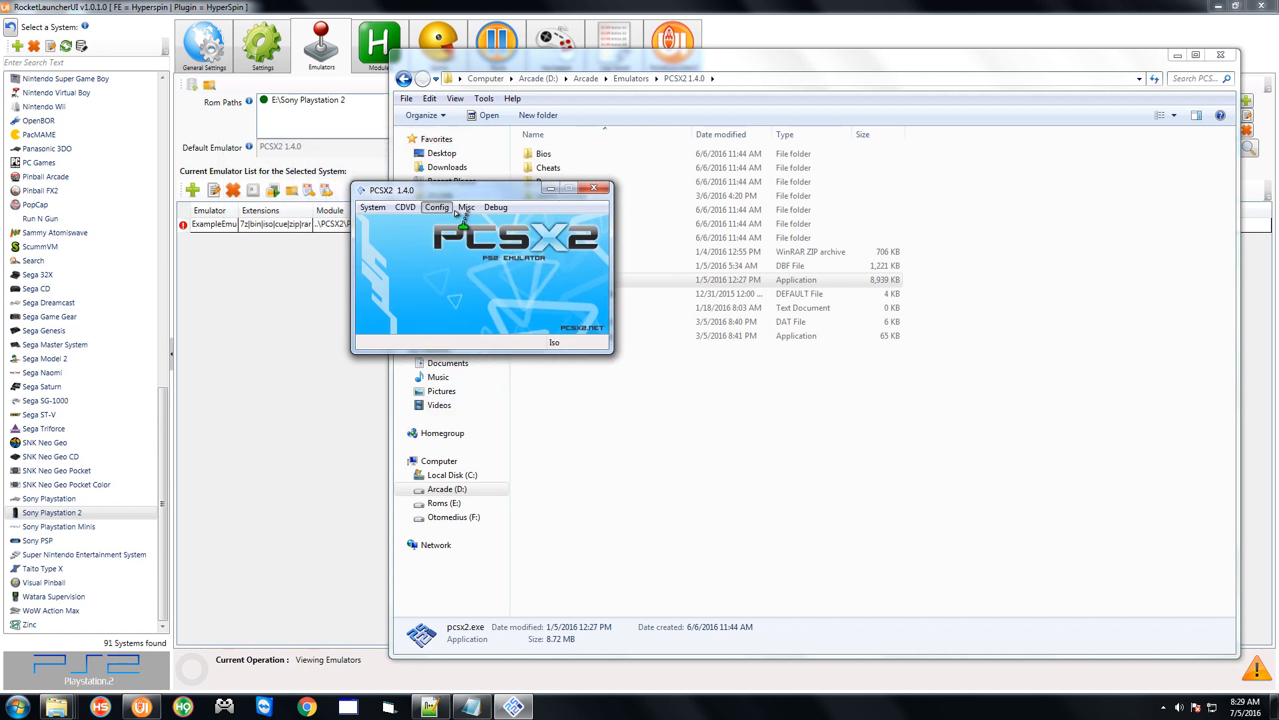
Set the aspect ratio to Widescreen (16:9) in PCSX2's GS window settings, apply the change and close PCSX2
click(447, 208)
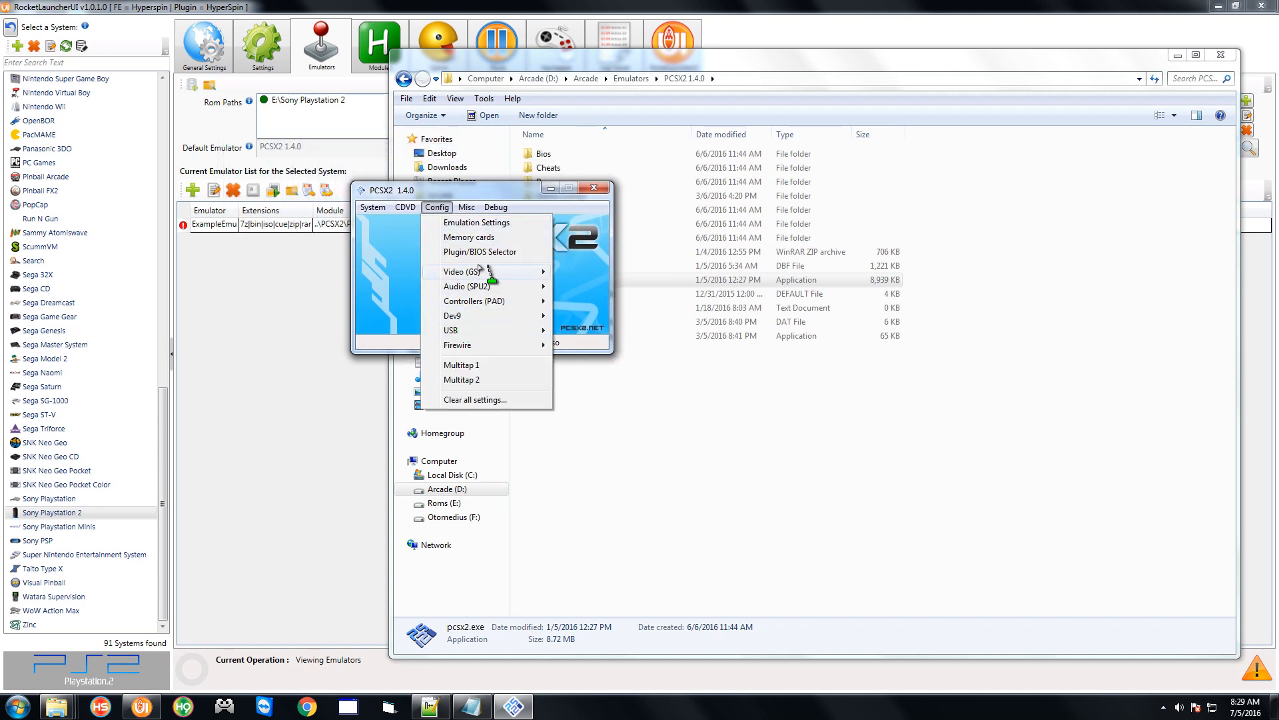
mouse_move(487, 273)
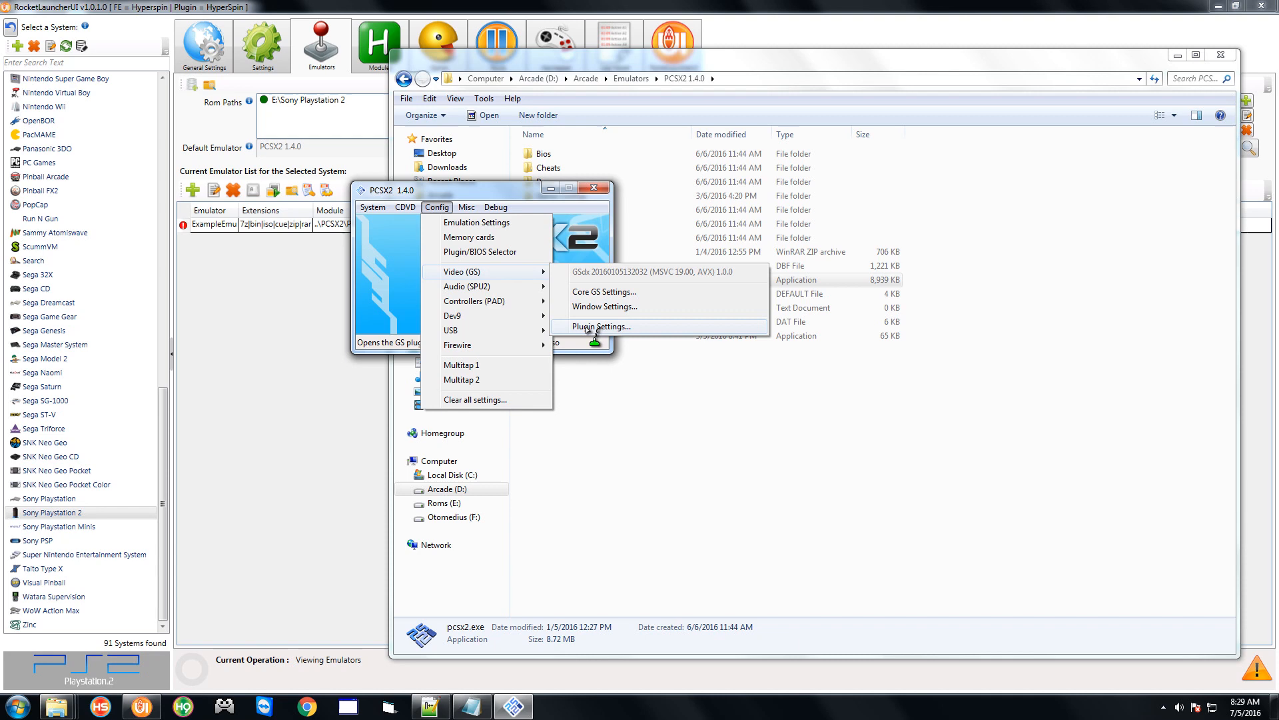
click(597, 308)
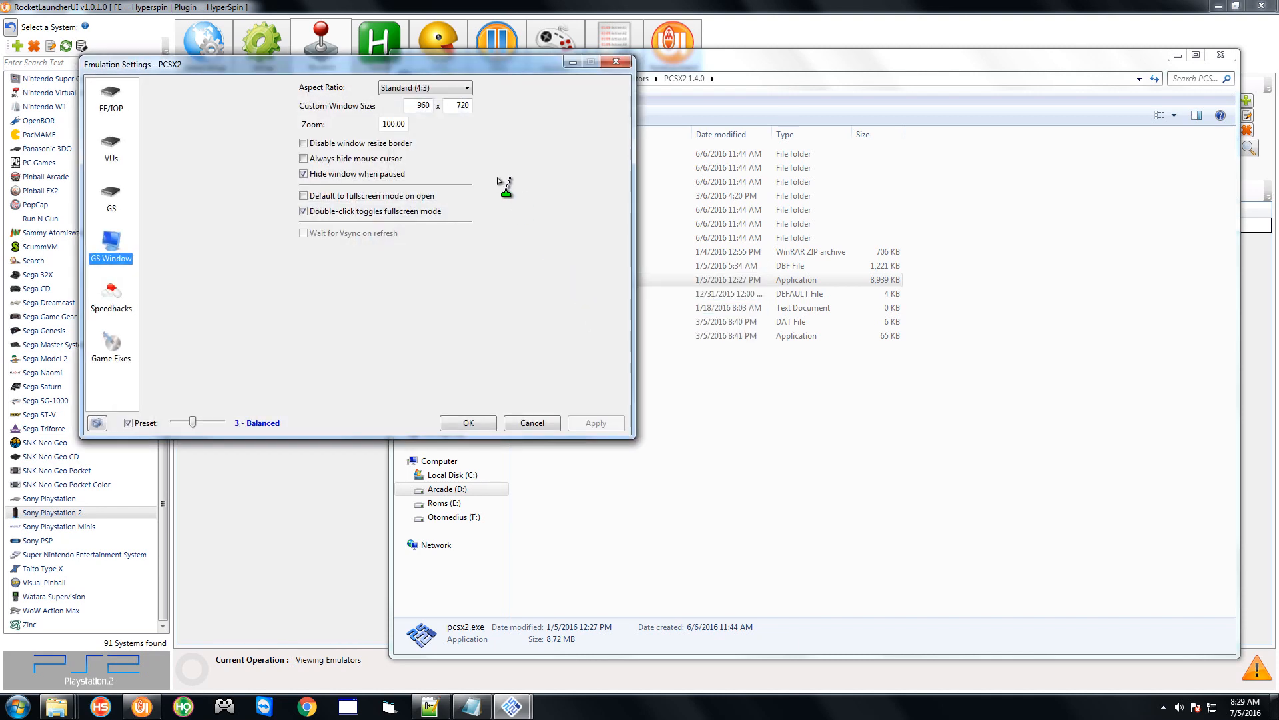
click(457, 92)
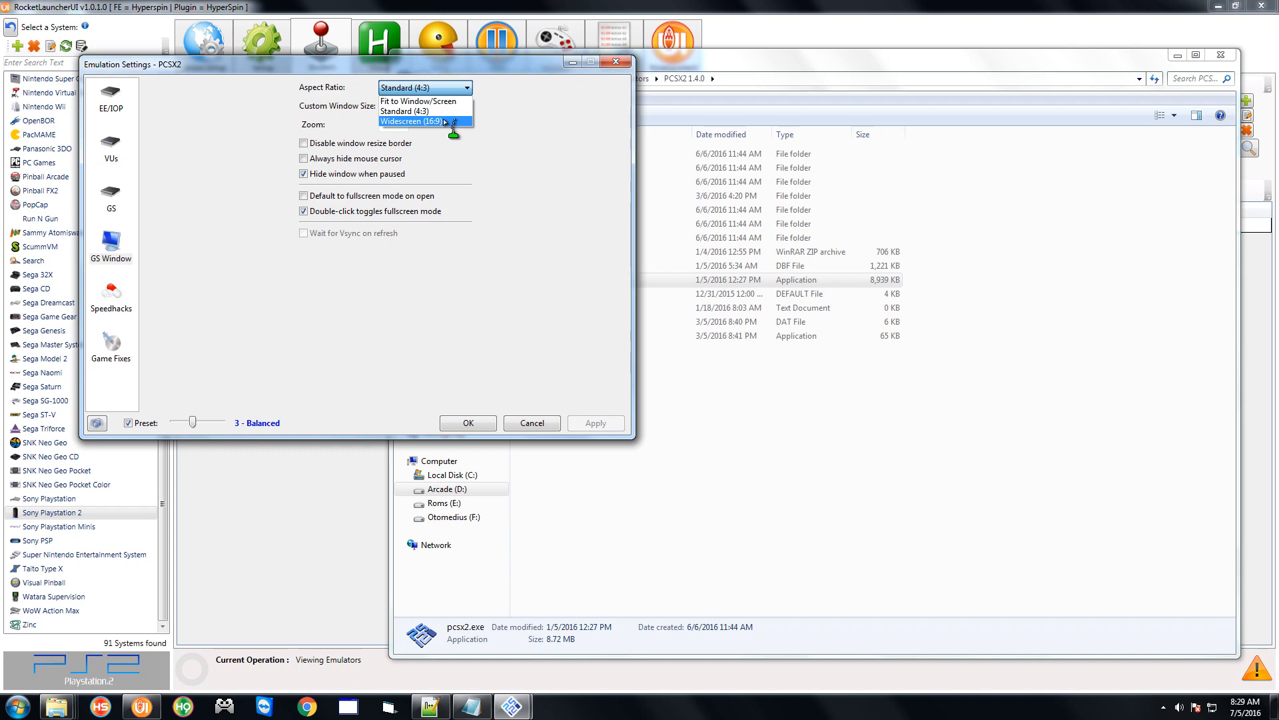
click(454, 122)
click(595, 426)
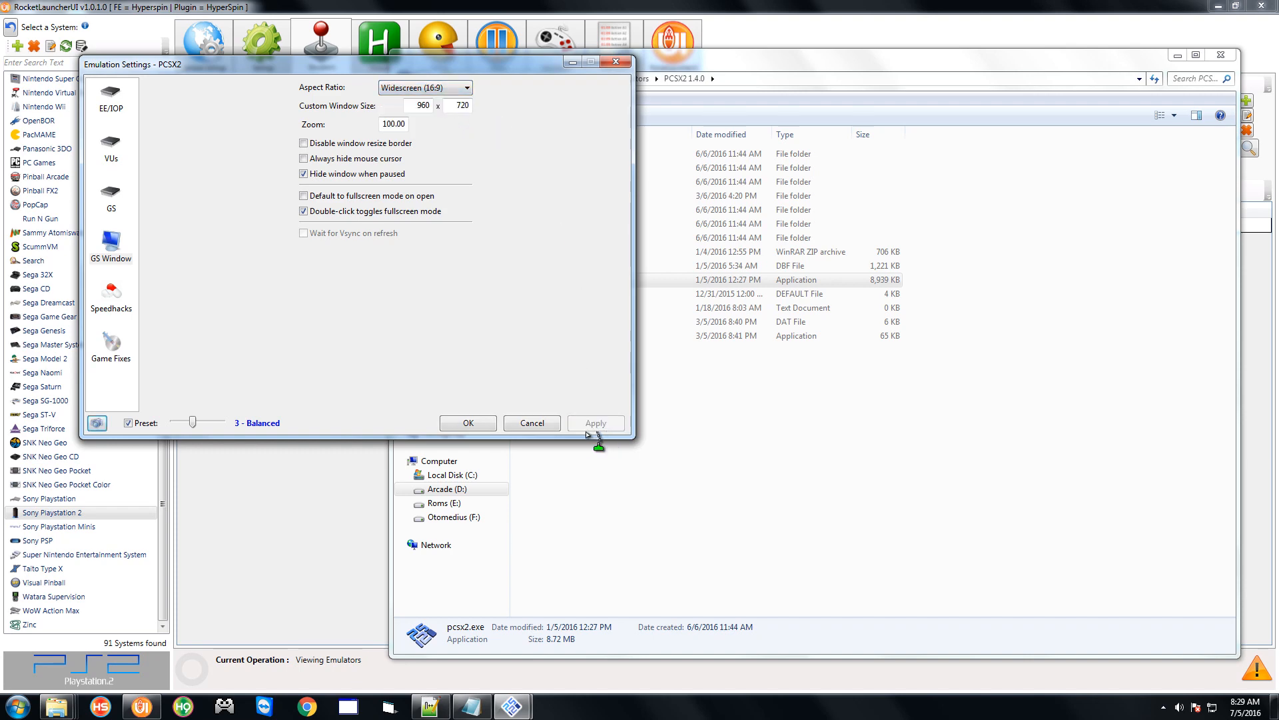
click(468, 423)
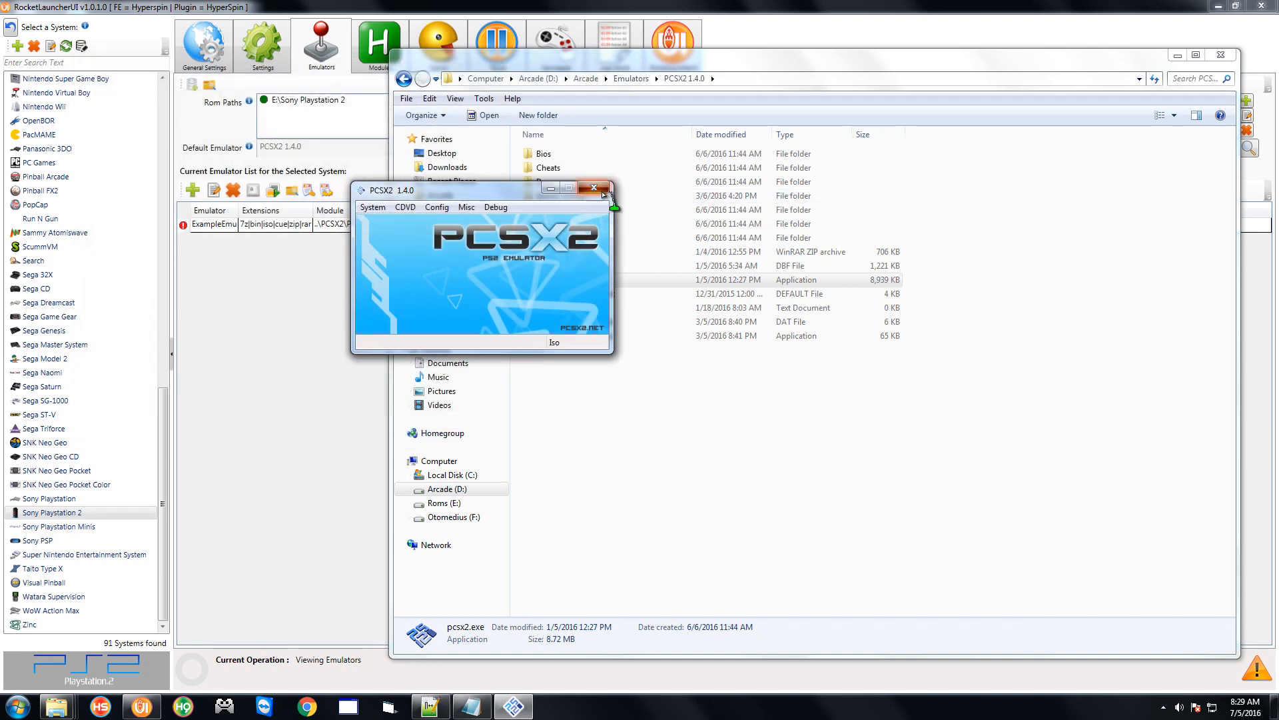
click(594, 188)
Return to RocketLauncherUI, audit all Sony Playstation 2 games and launch 4X4 Evo 2 (Europe)
click(323, 297)
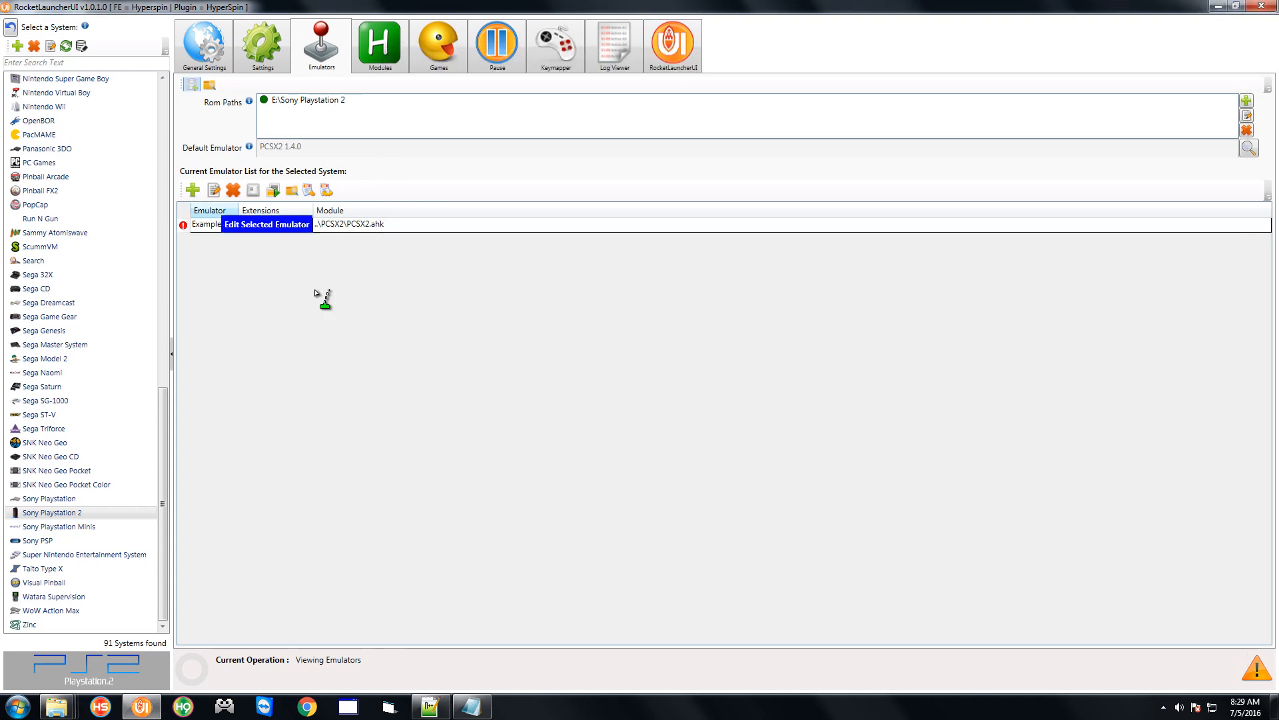
click(273, 53)
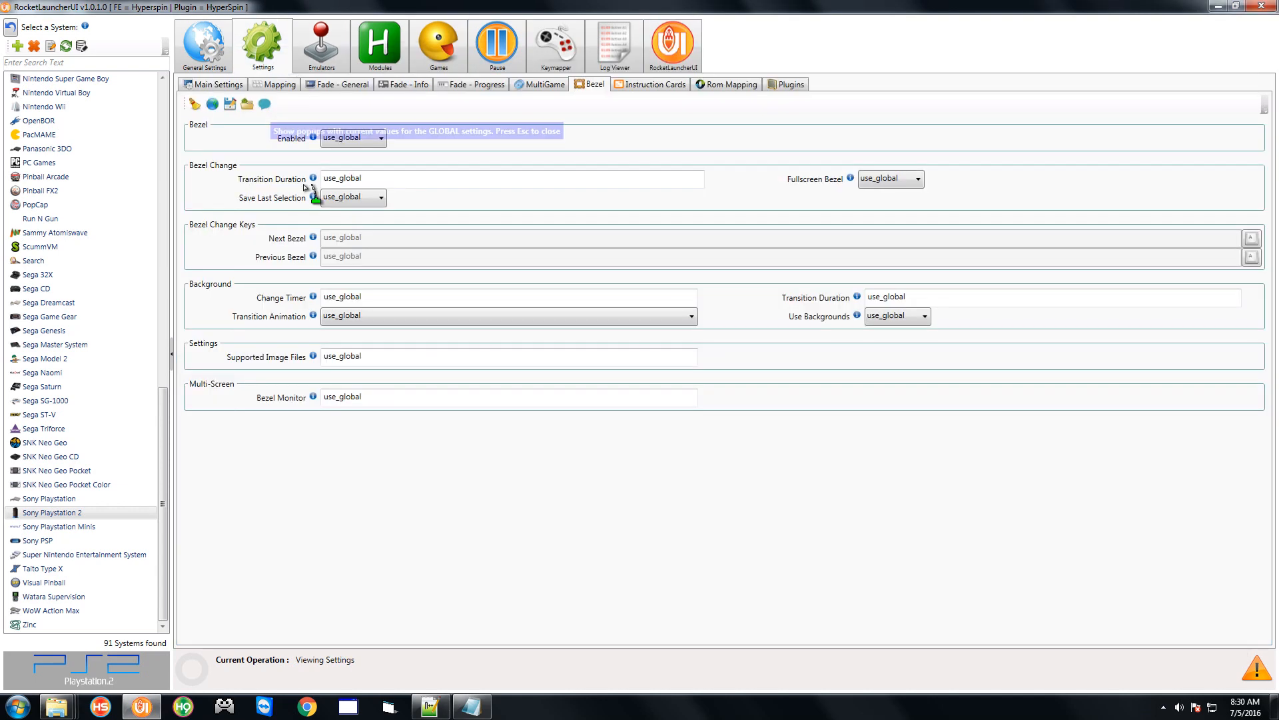
click(445, 50)
click(213, 120)
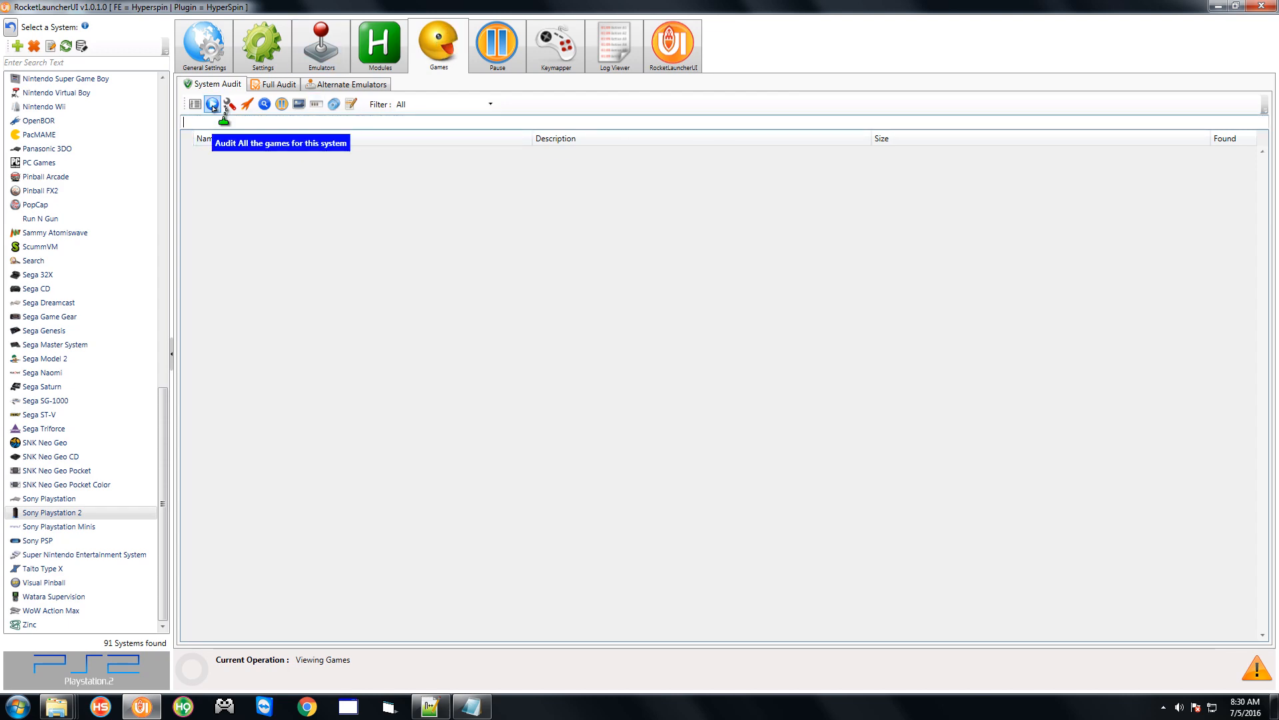
click(213, 104)
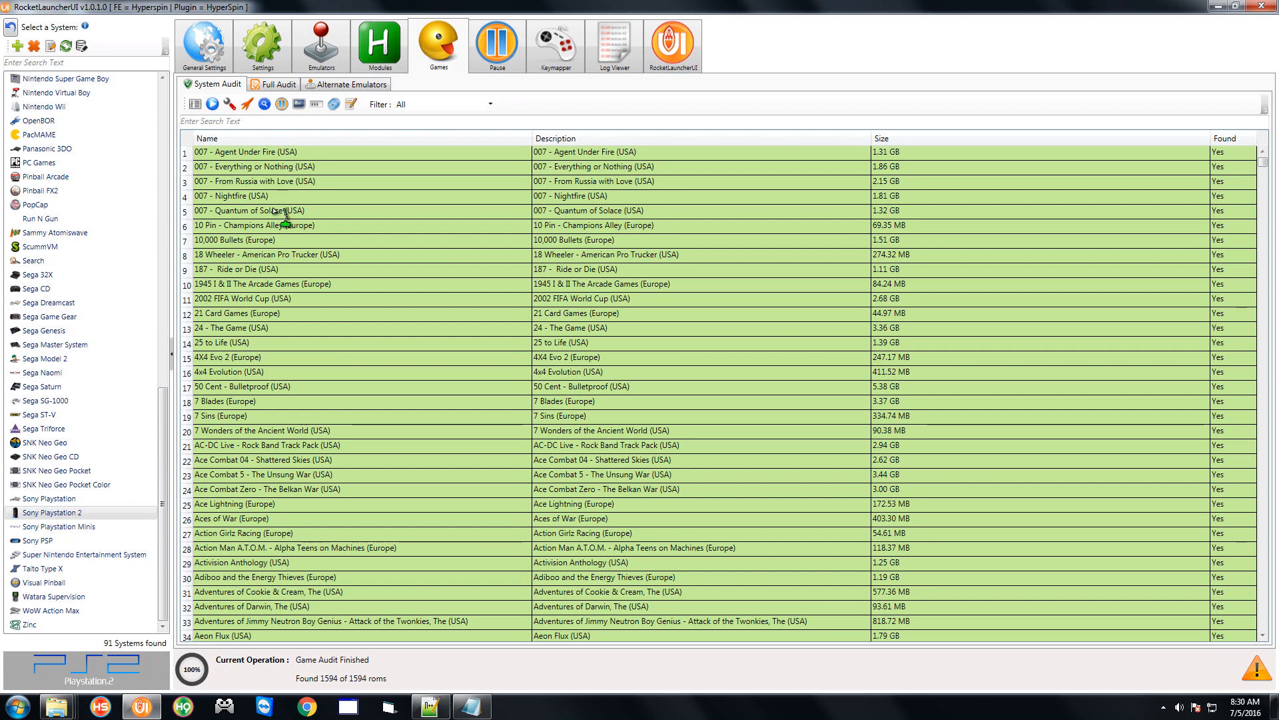
click(212, 357)
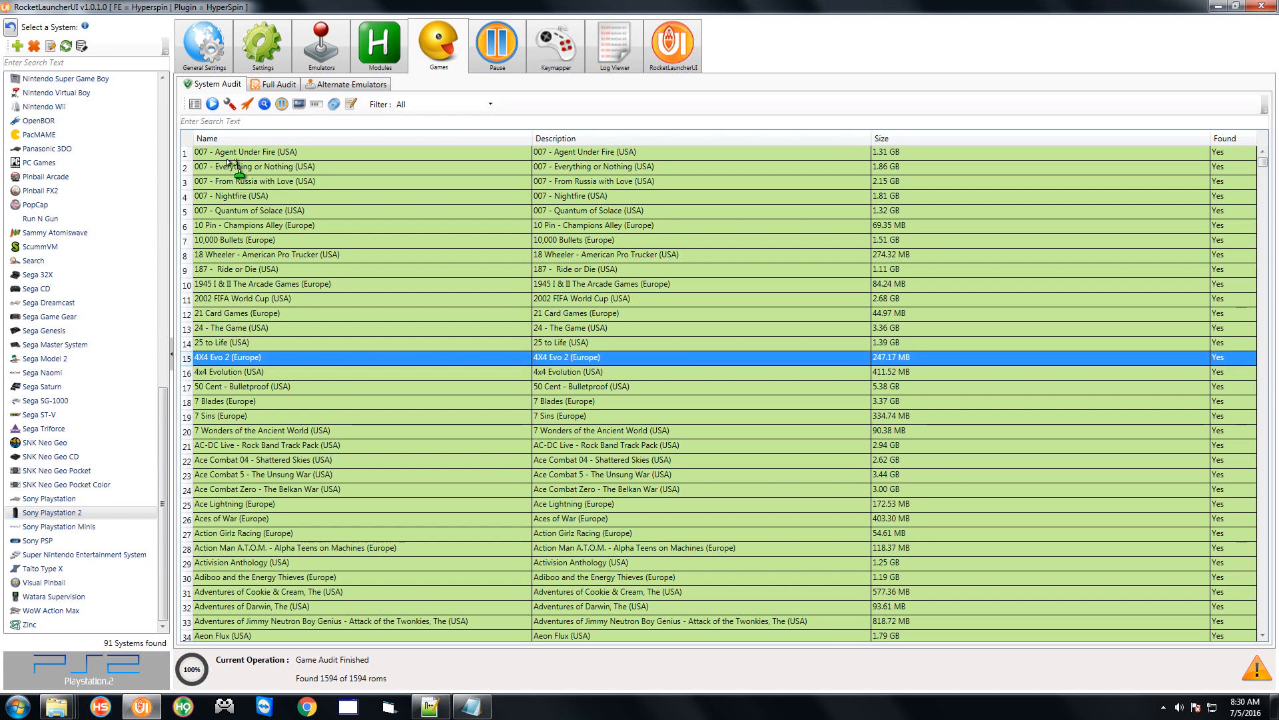
click(247, 104)
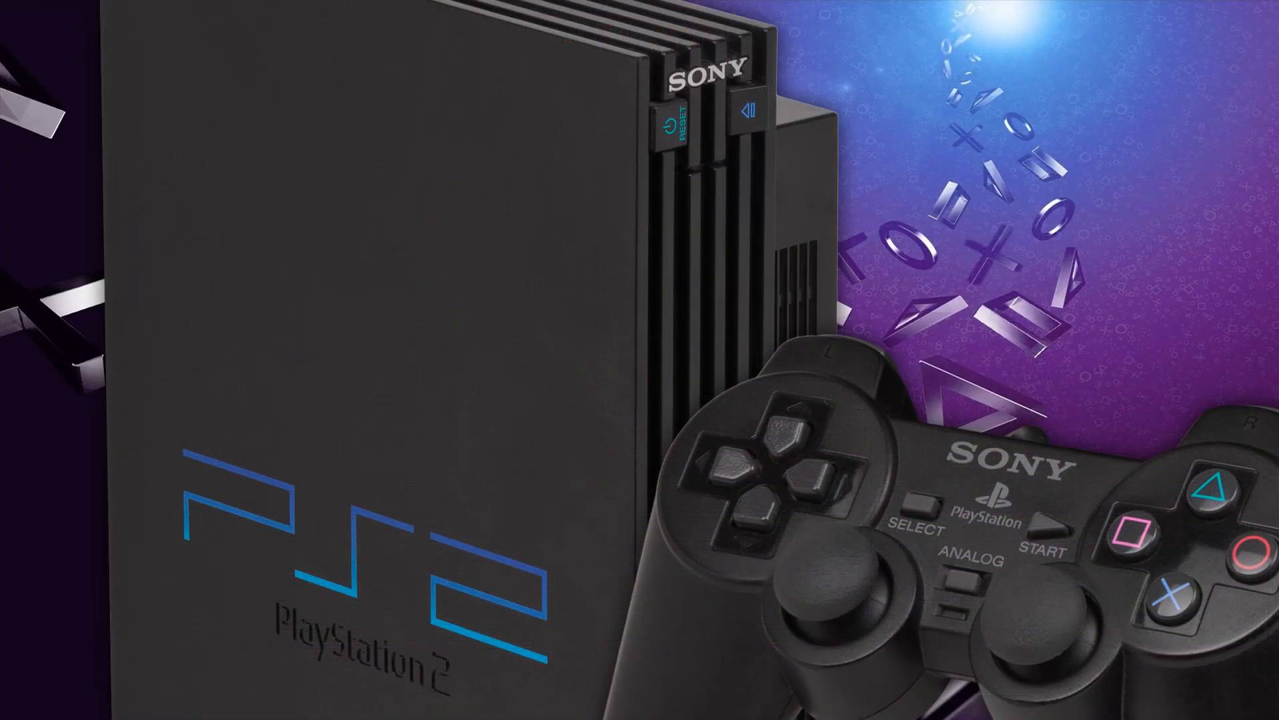